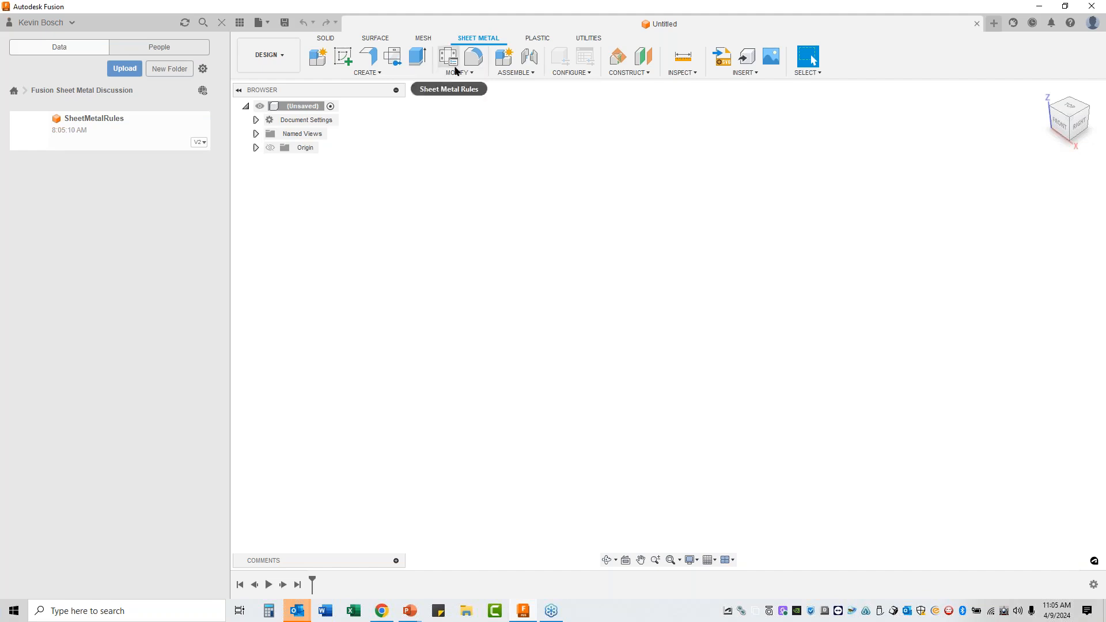
Step: Open the sheet metal rules and examine the library settings of the Steel (mm) and Stainless Steel (mm) rules
{"action": "left_click", "coordinate": [454, 63]}
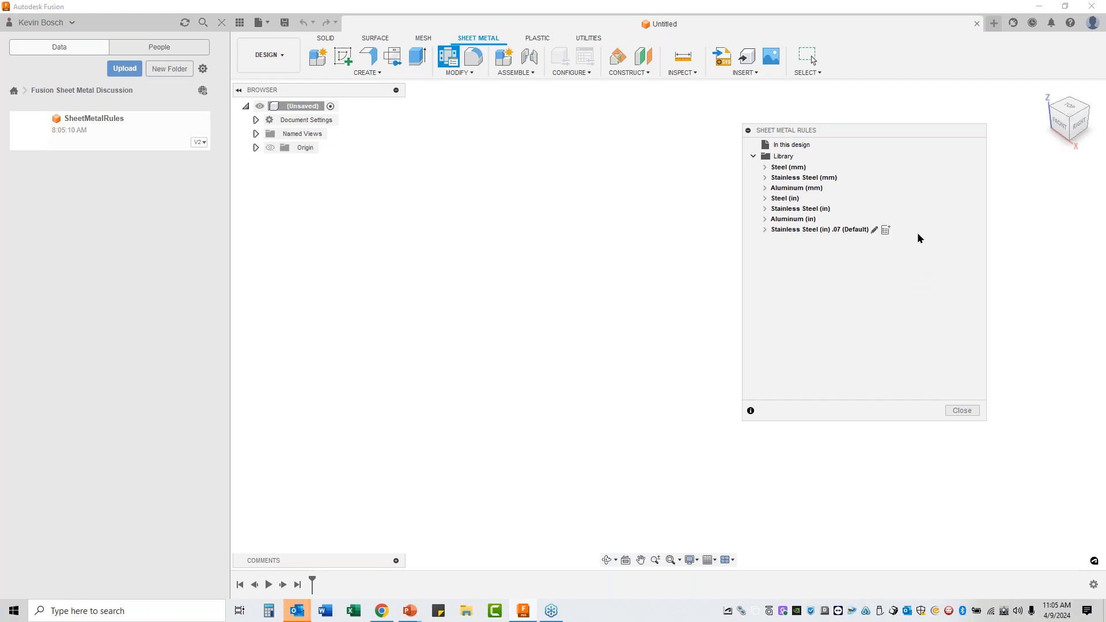
{"action": "left_click", "coordinate": [766, 167]}
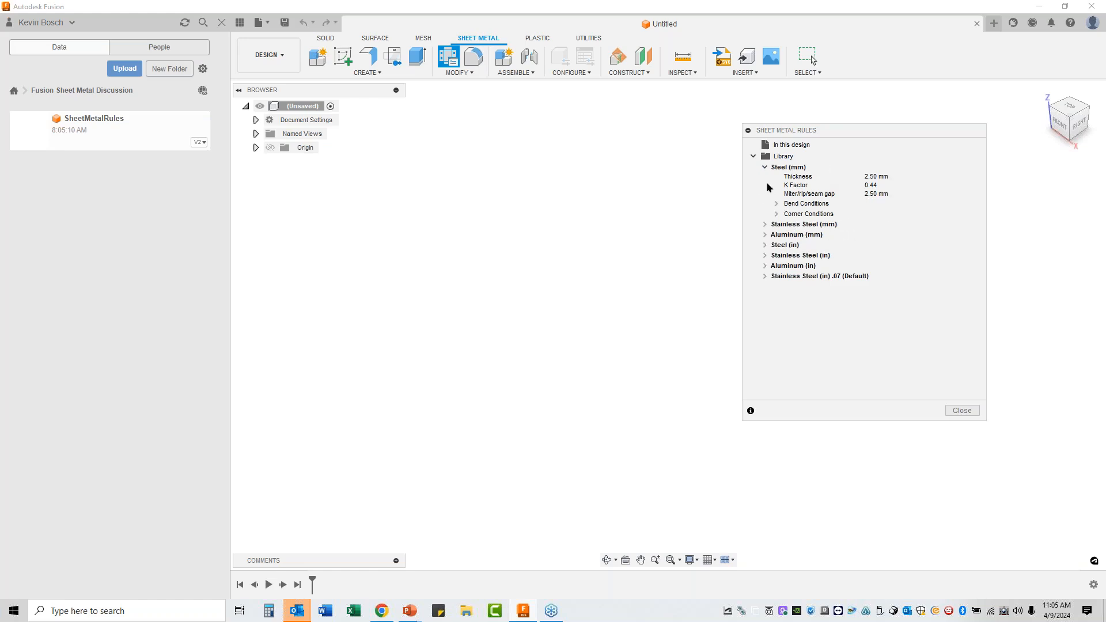
{"action": "left_click", "coordinate": [765, 224]}
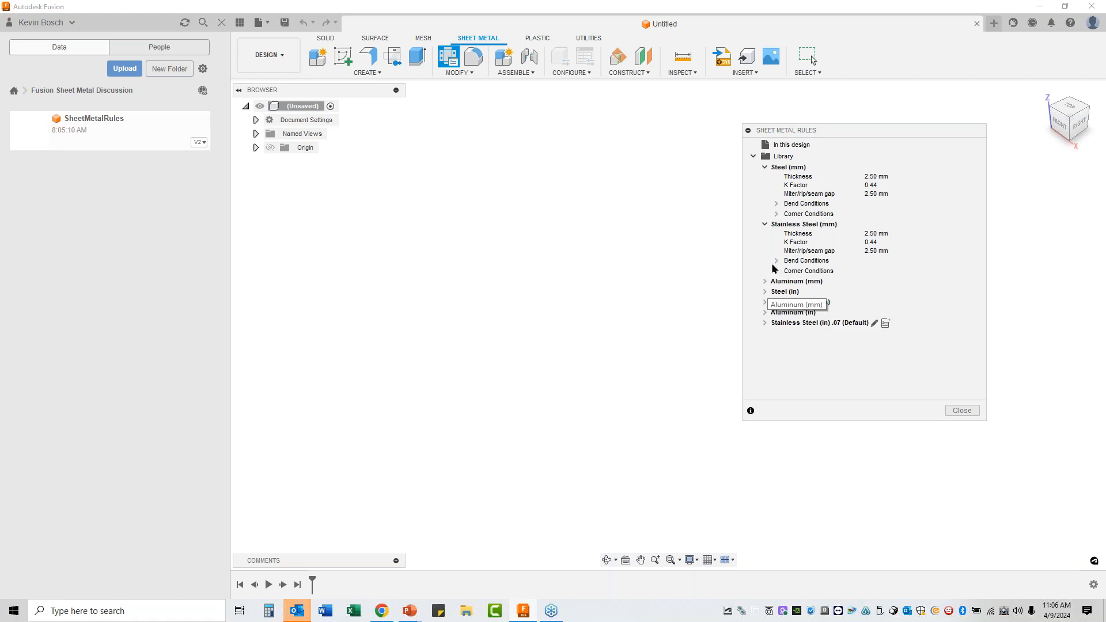
{"action": "left_click", "coordinate": [765, 224]}
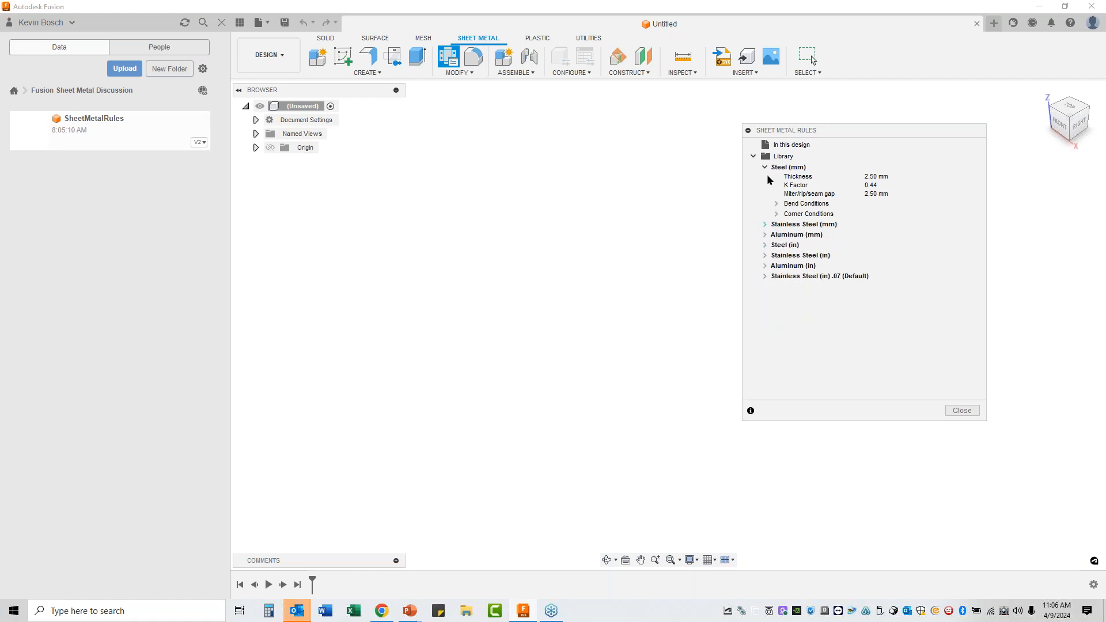
{"action": "left_click", "coordinate": [765, 168]}
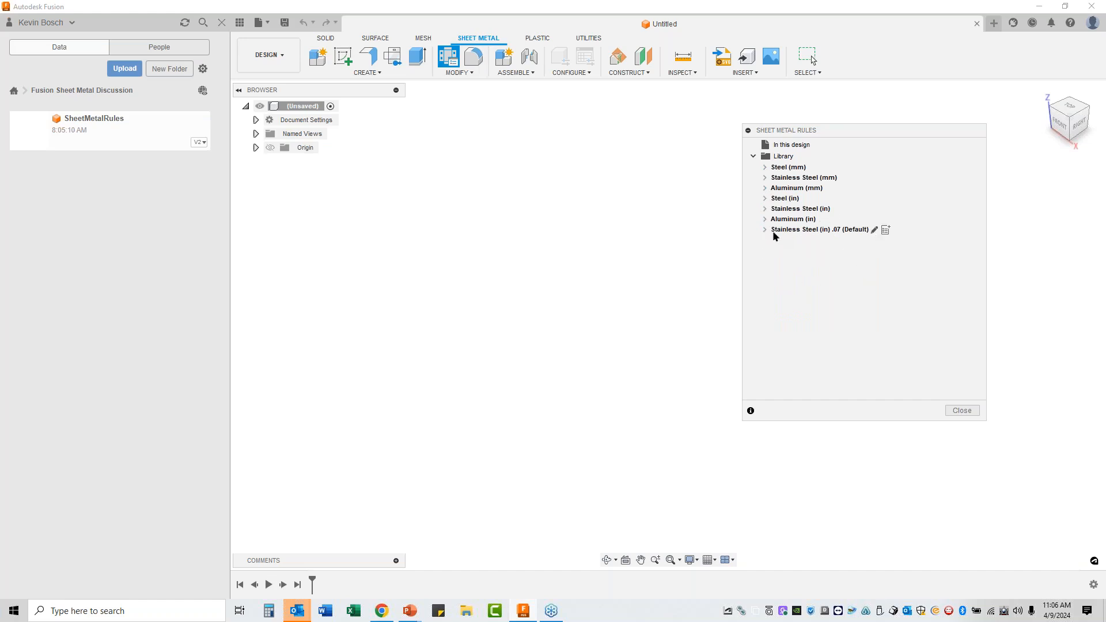
Step: Examine the management options of the Aluminum (mm) rule and the editable settings of the Steel (in) rule
{"action": "right_click", "coordinate": [785, 192]}
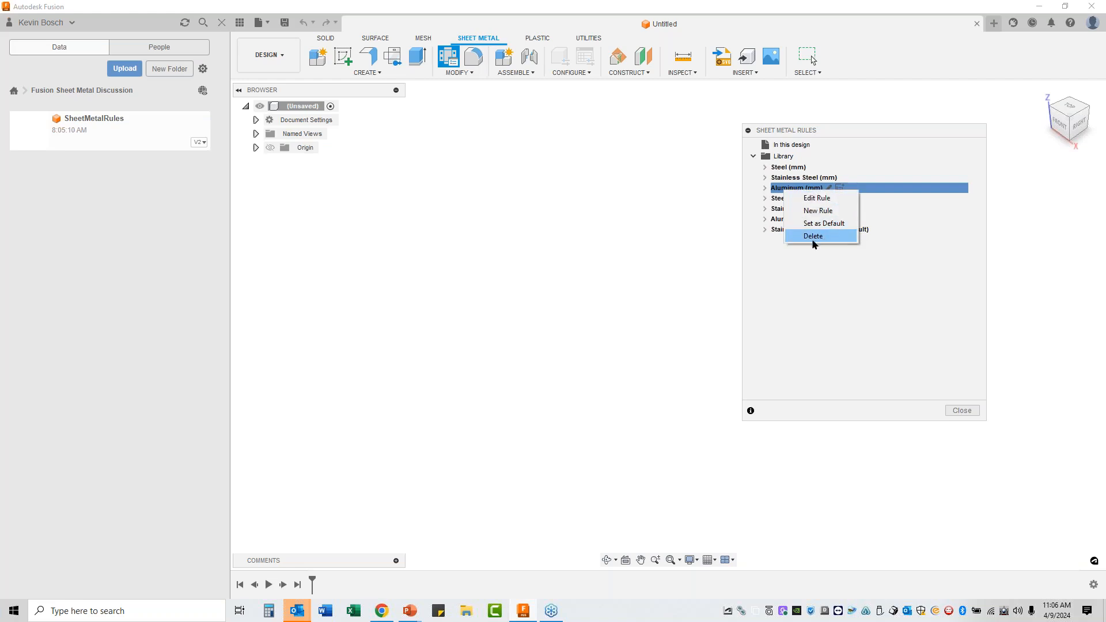
{"action": "left_click", "coordinate": [815, 285]}
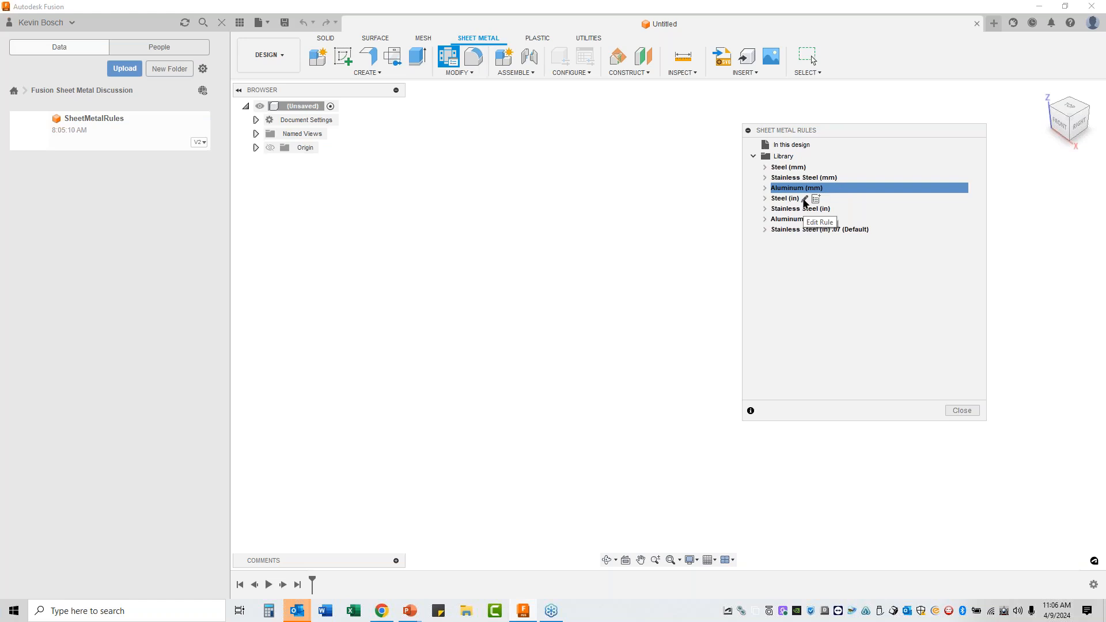
{"action": "left_click", "coordinate": [804, 199]}
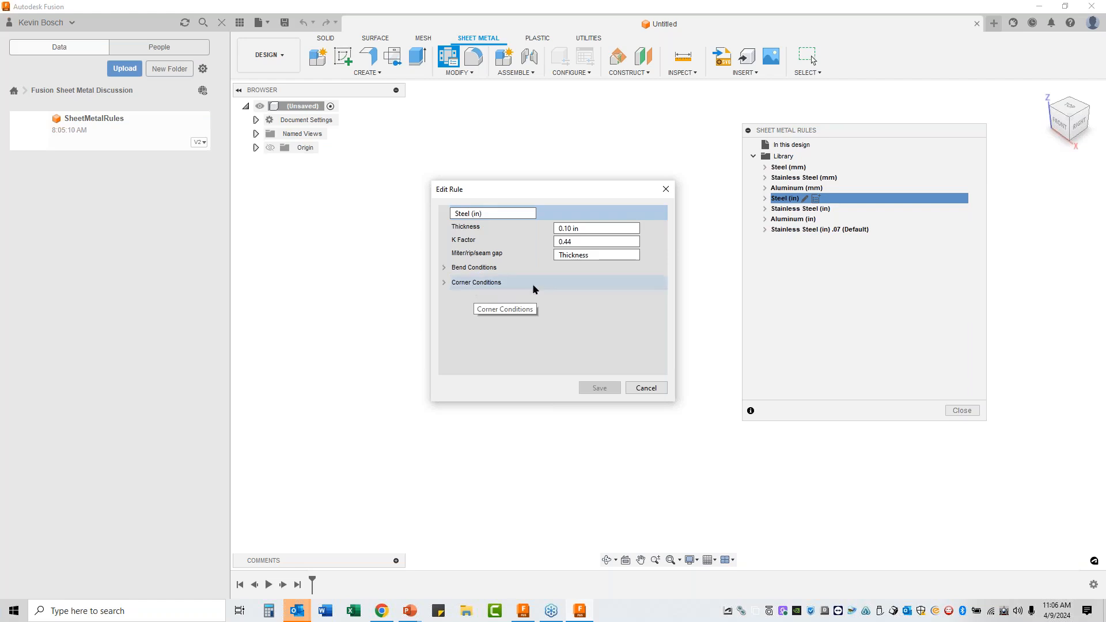
{"action": "left_click", "coordinate": [648, 388]}
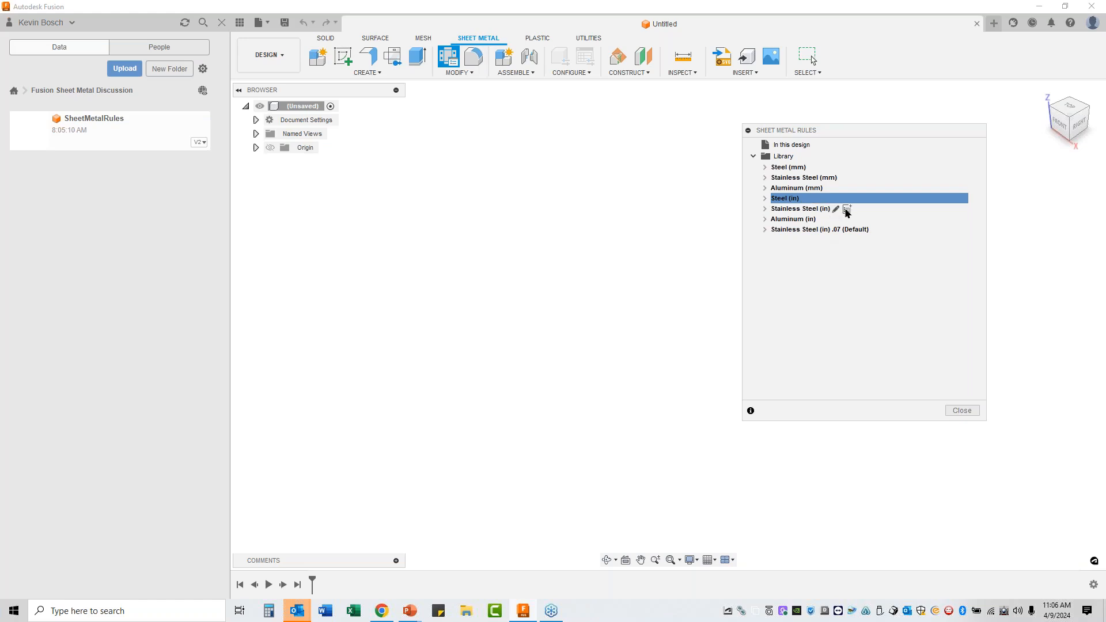
Step: Create a new rule from Stainless Steel (in), name it Stainless Steel 18 ga and set its thickness to .05
{"action": "left_click", "coordinate": [846, 210]}
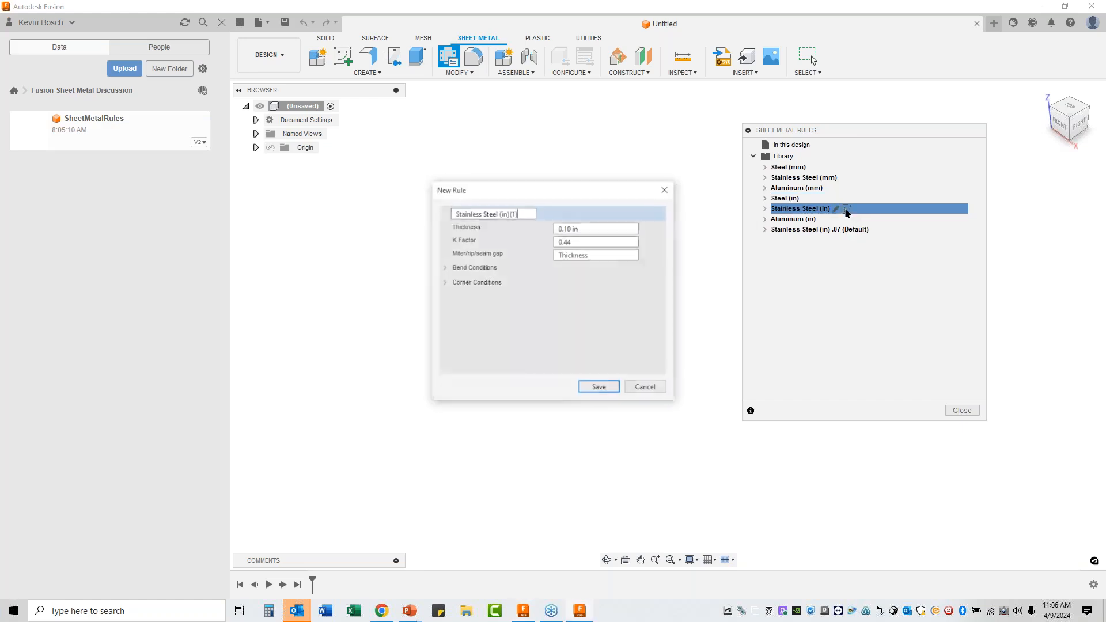
{"action": "left_click_drag", "start_coordinate": [522, 214], "coordinate": [497, 214]}
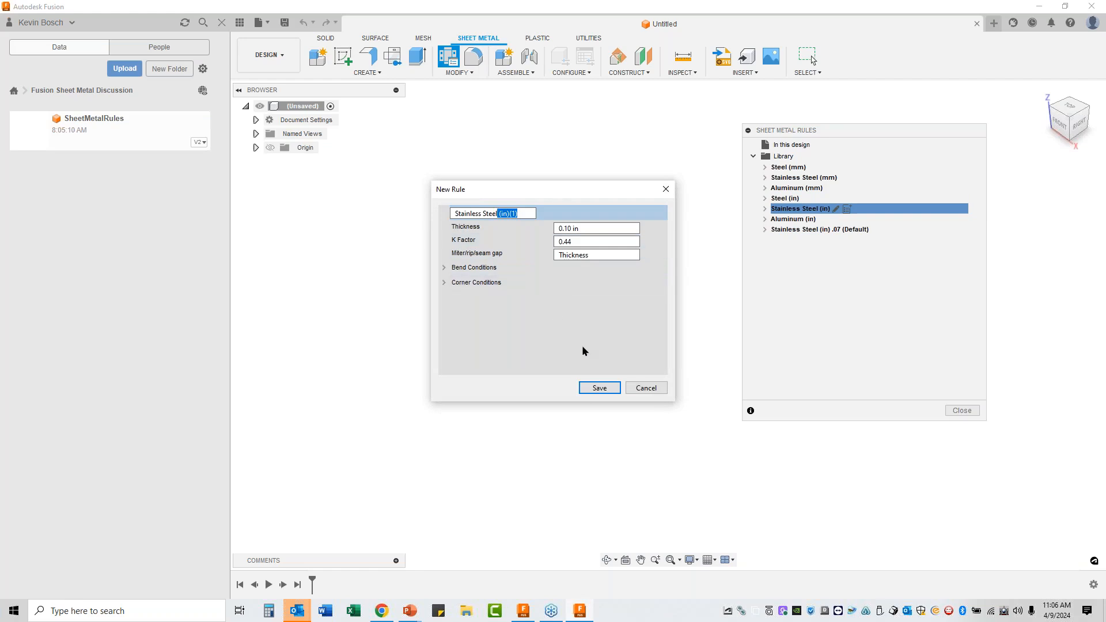
{"action": "type", "text": "18 ga"}
{"action": "left_click", "coordinate": [592, 226]}
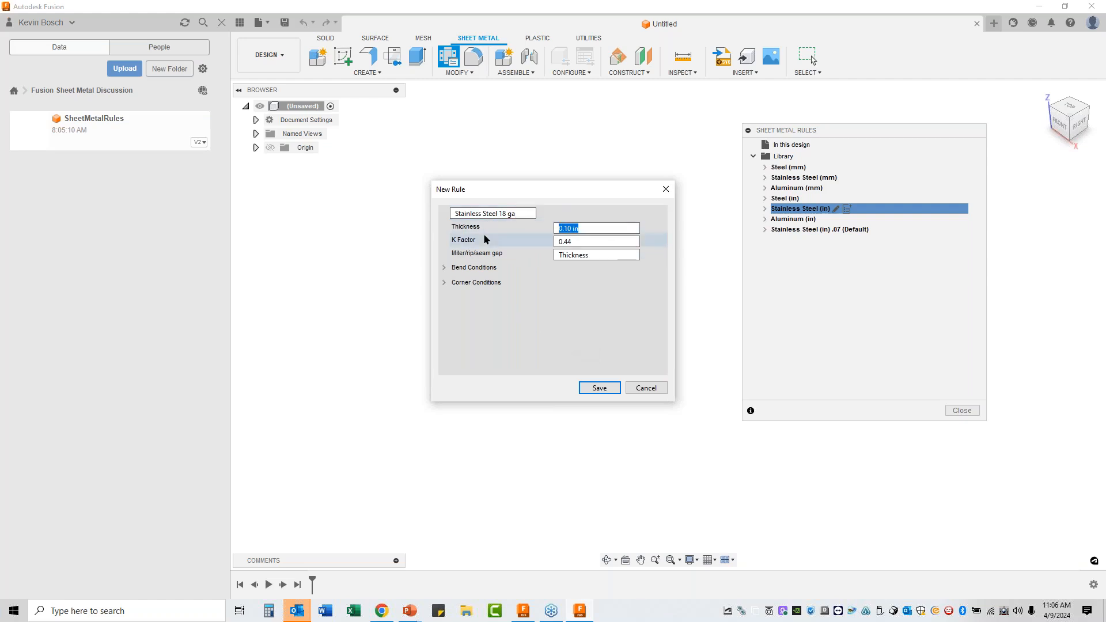
{"action": "type", "text": ".05"}
Step: Check the new rule's K factor and set its miter/rip/seam gap to Thickness*.5
{"action": "left_click", "coordinate": [586, 241]}
{"action": "double_click", "coordinate": [586, 241]}
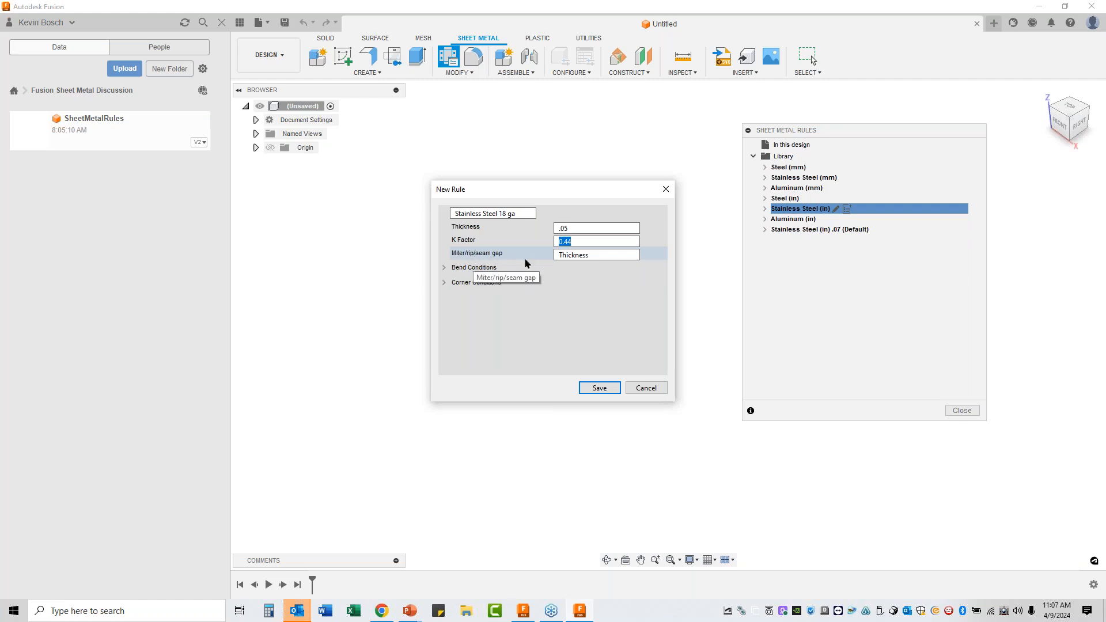
{"action": "left_click", "coordinate": [606, 253]}
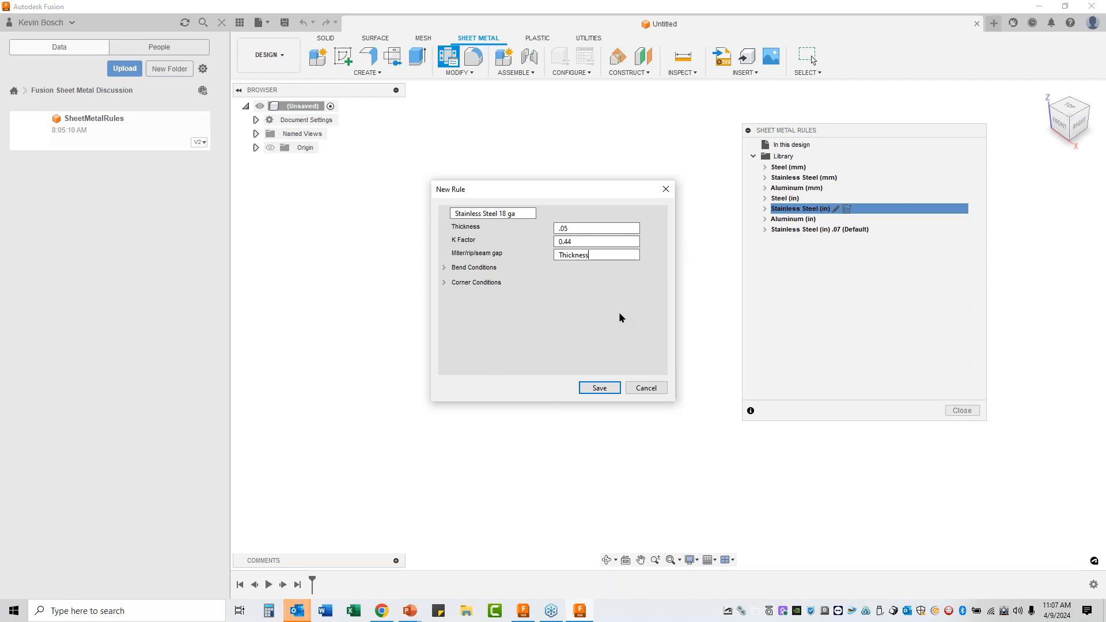
{"action": "type", "text": "*.5"}
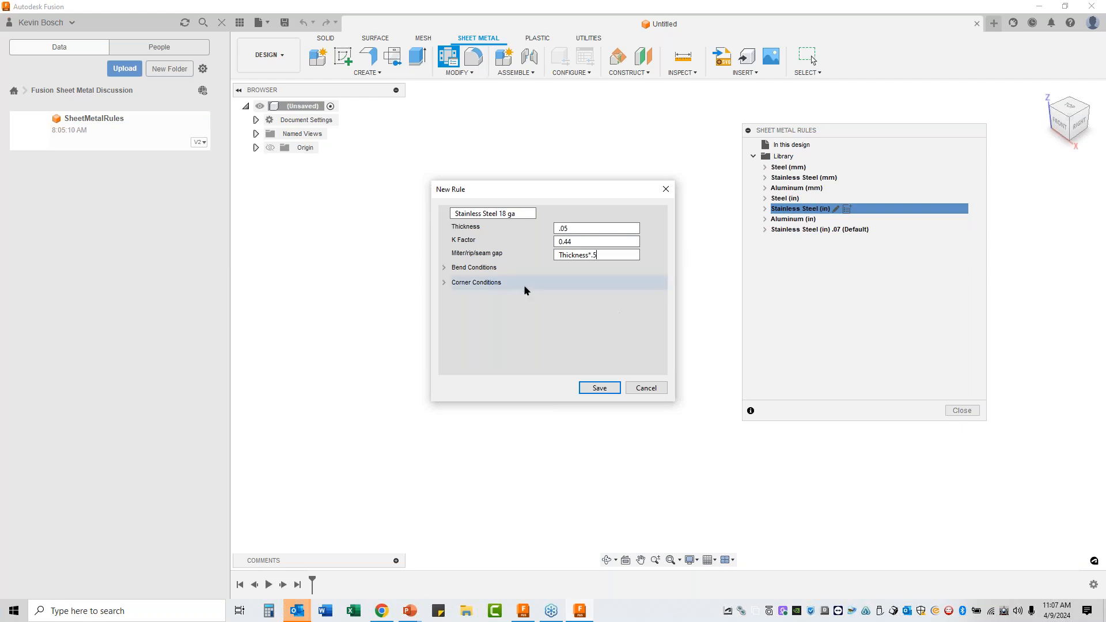
Step: Review the new rule's bend conditions, including the relief shape choices, relief width and relief remnant
{"action": "left_click", "coordinate": [444, 269]}
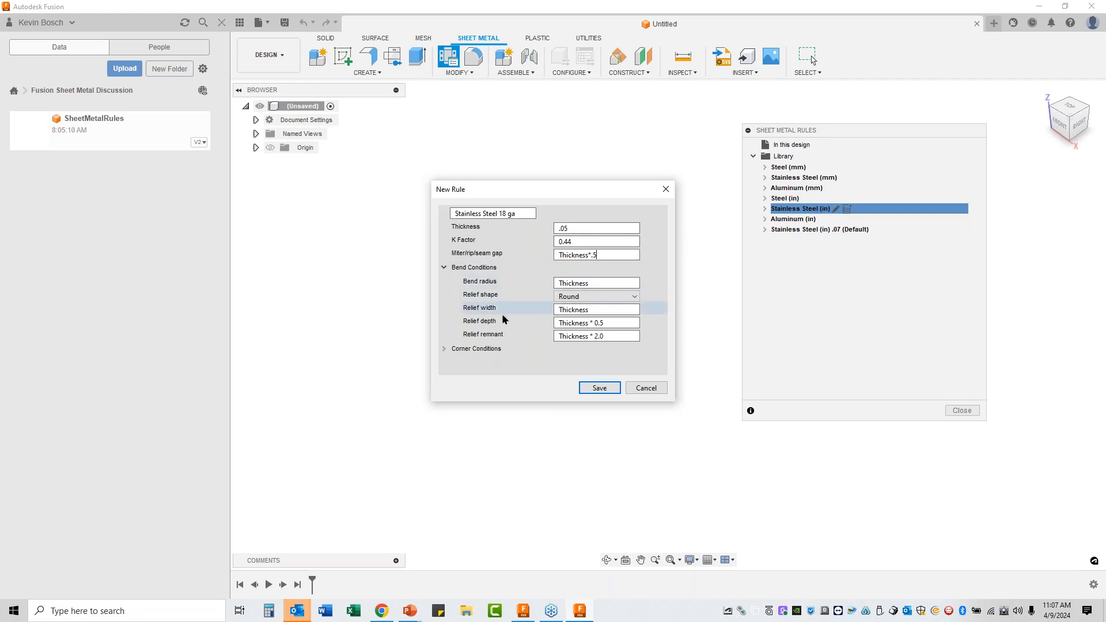
{"action": "left_click", "coordinate": [604, 296]}
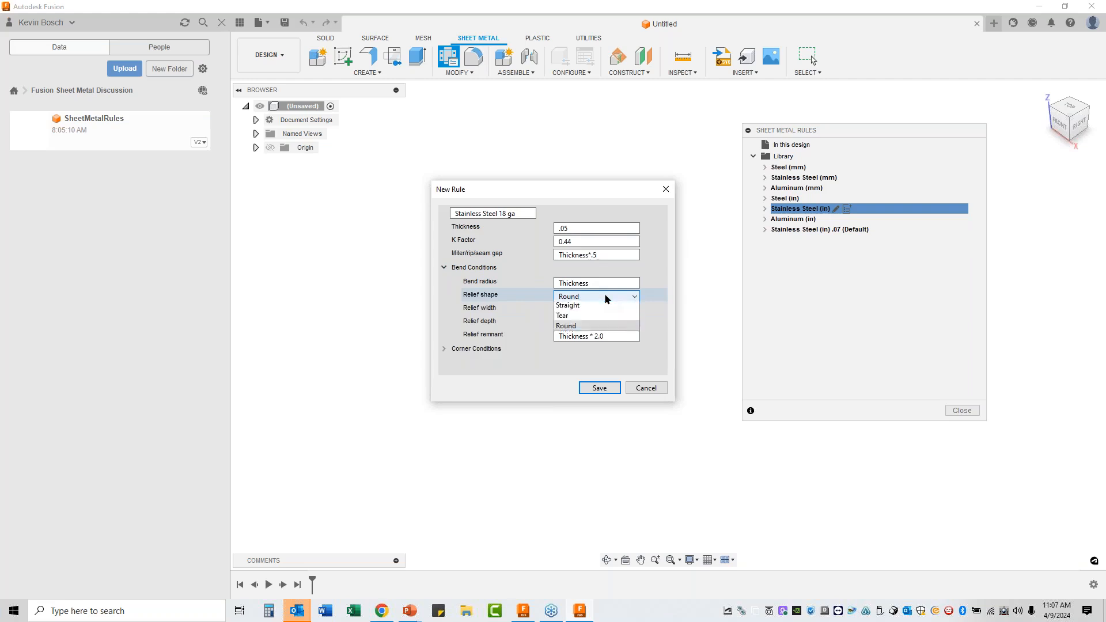
{"action": "left_click", "coordinate": [531, 303]}
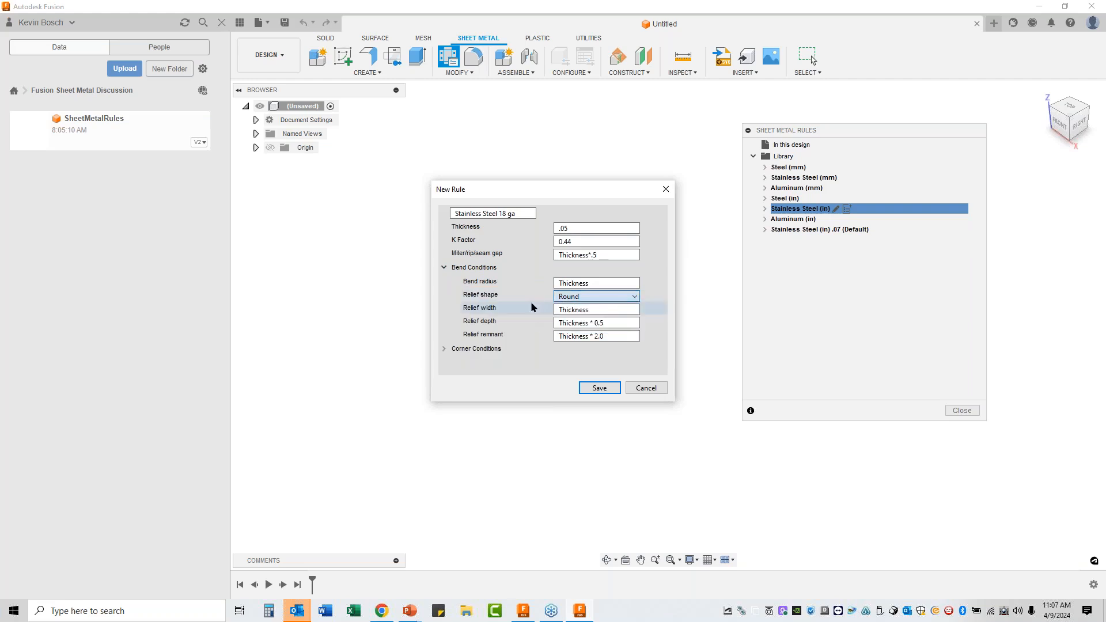
{"action": "left_click", "coordinate": [589, 312]}
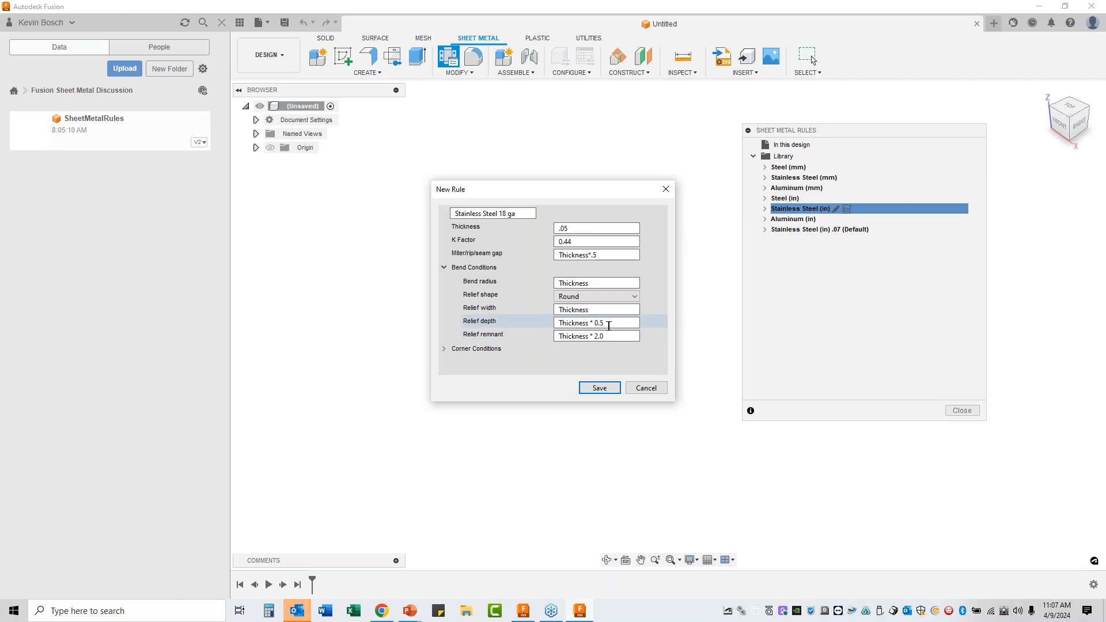
{"action": "left_click", "coordinate": [611, 337]}
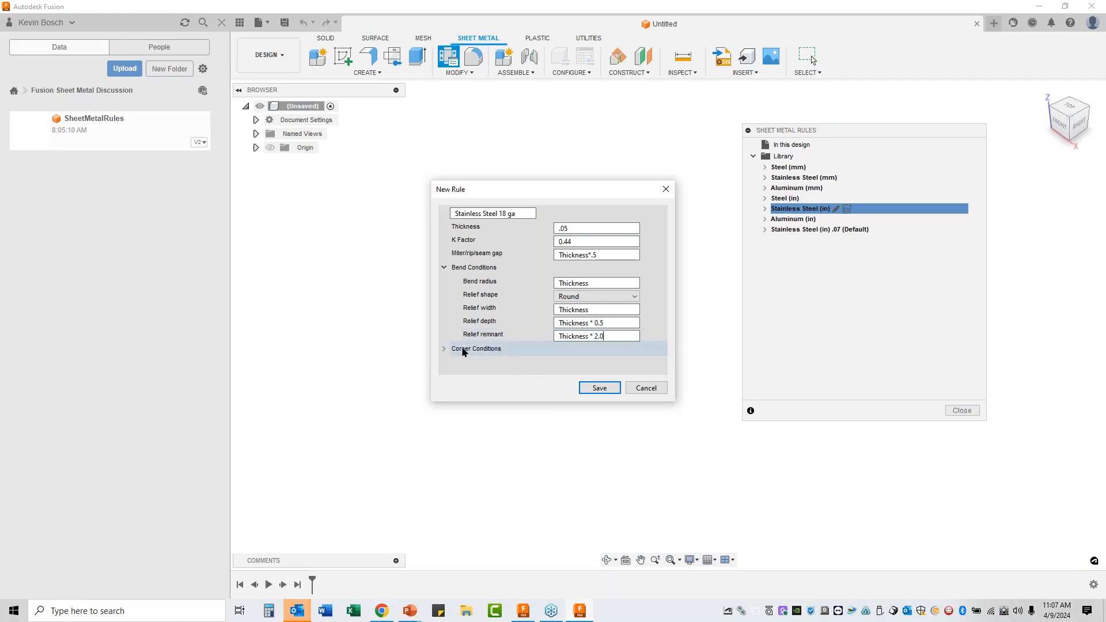
{"action": "left_click", "coordinate": [443, 267]}
Step: Set the relief shape for 2 bend intersections in the new rule's corner conditions to Arc Weld
{"action": "left_click", "coordinate": [442, 282]}
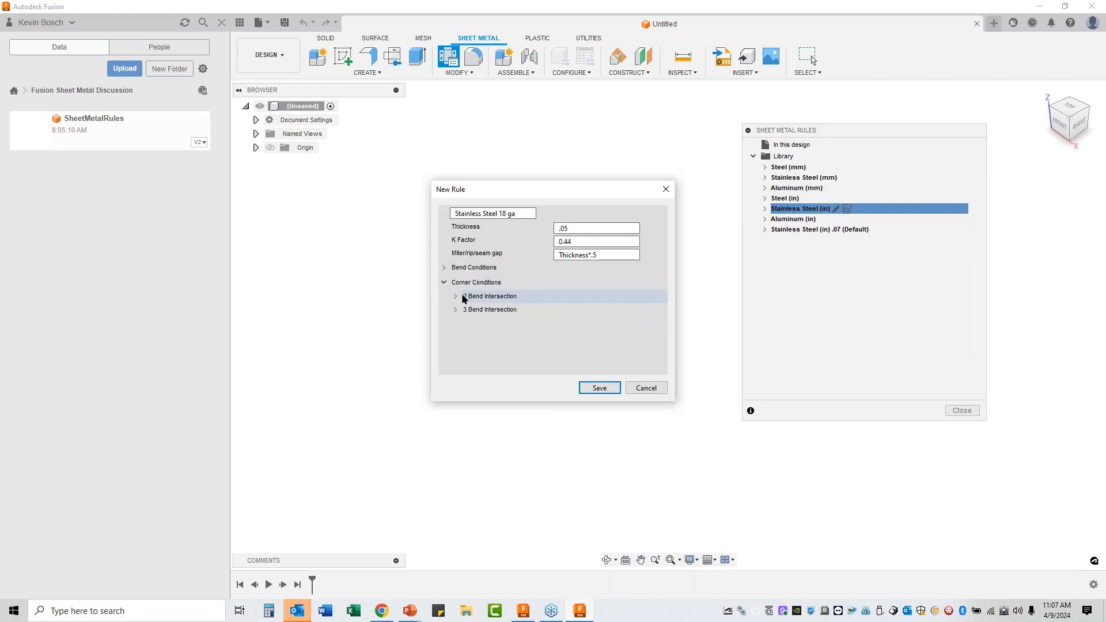
{"action": "left_click", "coordinate": [455, 297]}
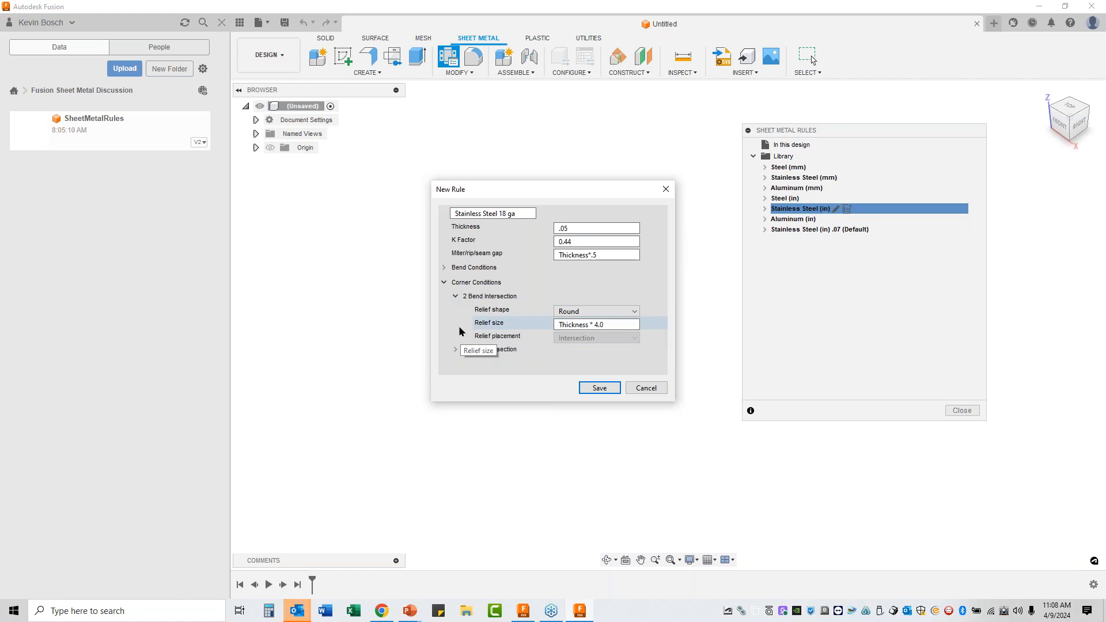
{"action": "left_click", "coordinate": [635, 311]}
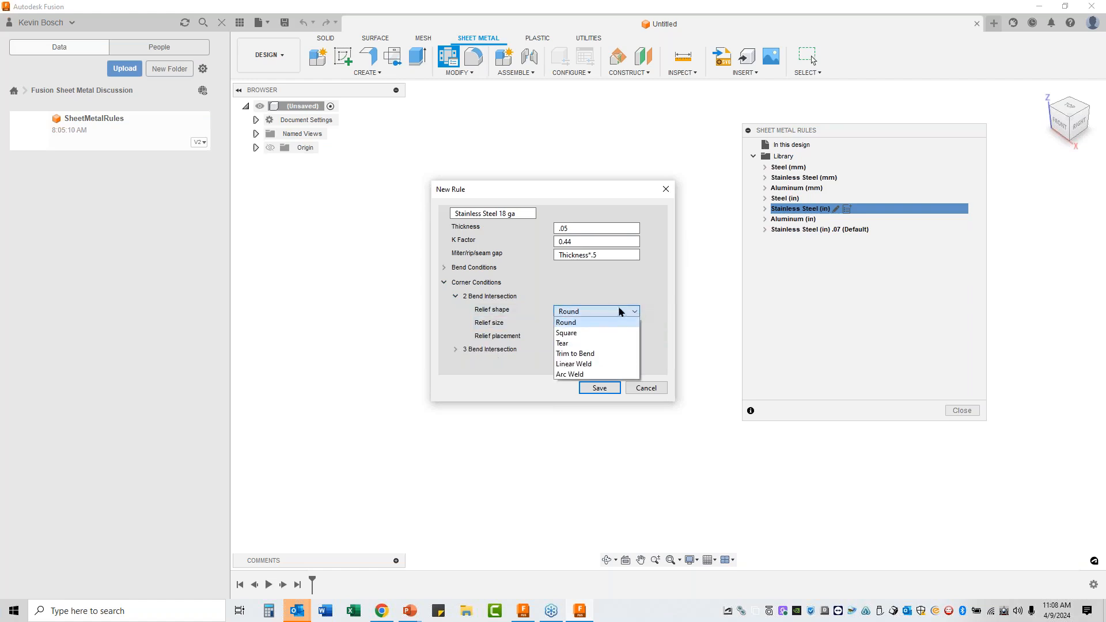
{"action": "left_click", "coordinate": [574, 374]}
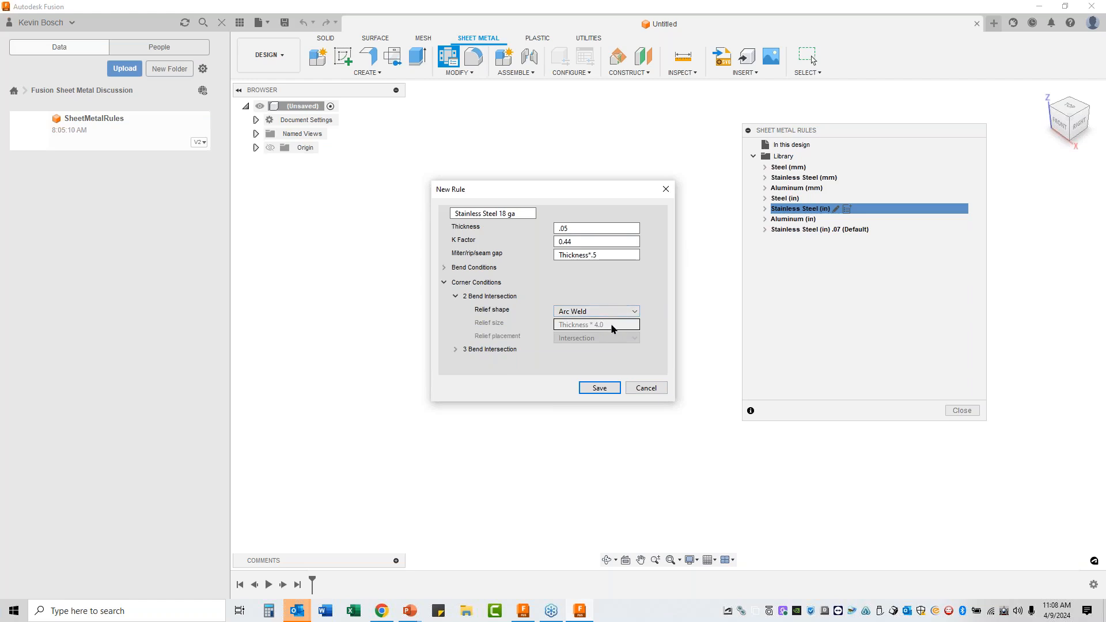
Step: Inspect the 3 bend intersection relief shape choices, then save the new rule and close the sheet metal rules
{"action": "left_click", "coordinate": [456, 349]}
{"action": "scroll", "coordinate": [603, 336], "scroll_direction": "down", "scroll_amount": 1}
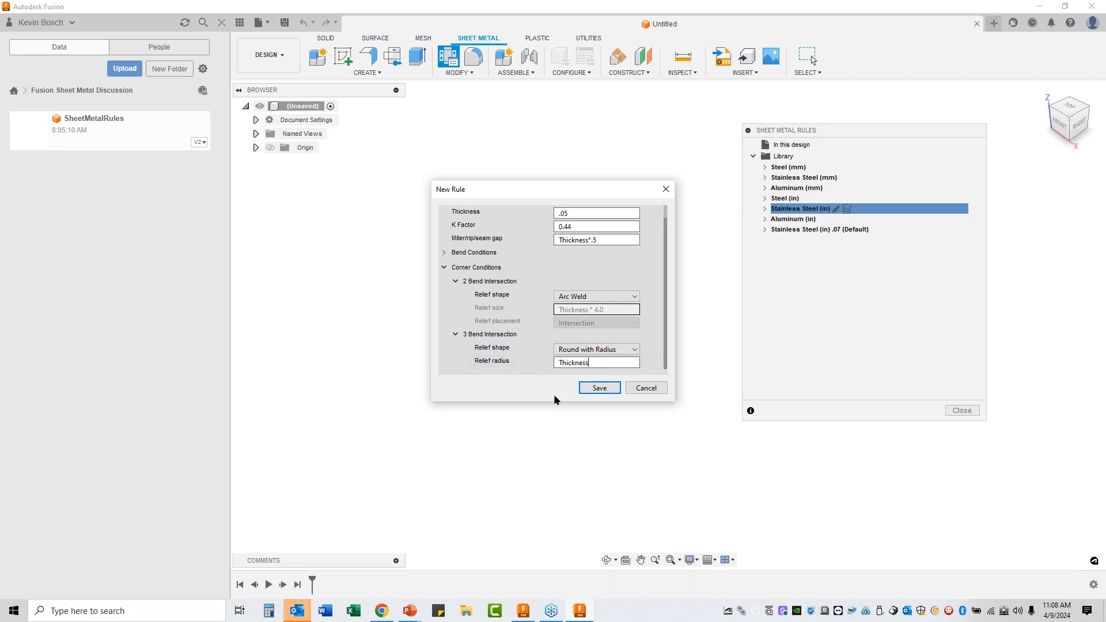
{"action": "left_click", "coordinate": [612, 351]}
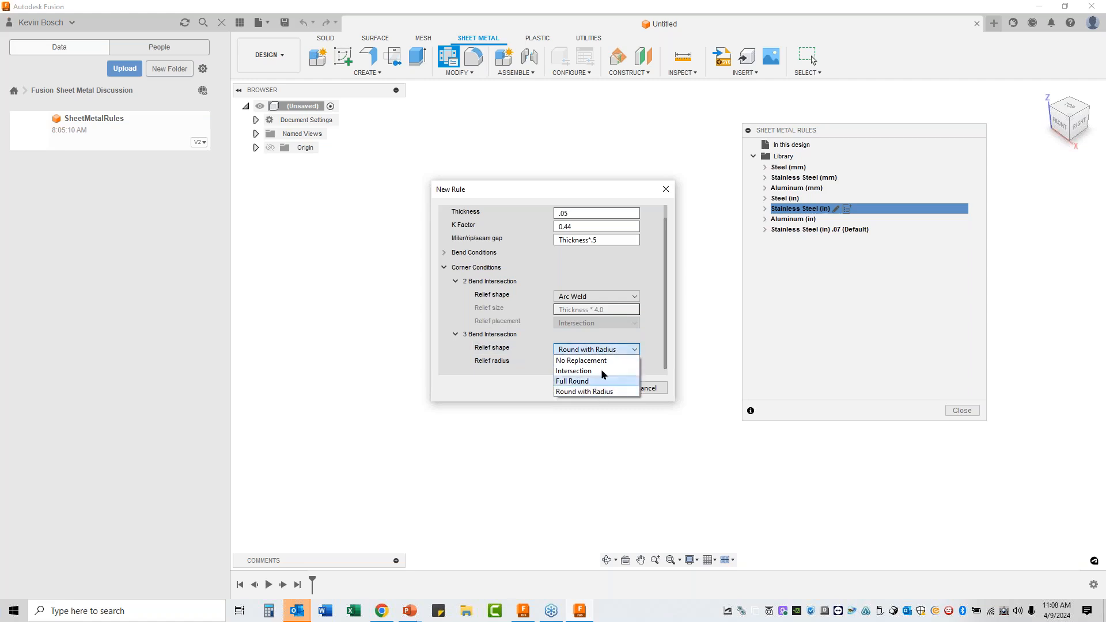
{"action": "left_click", "coordinate": [514, 375]}
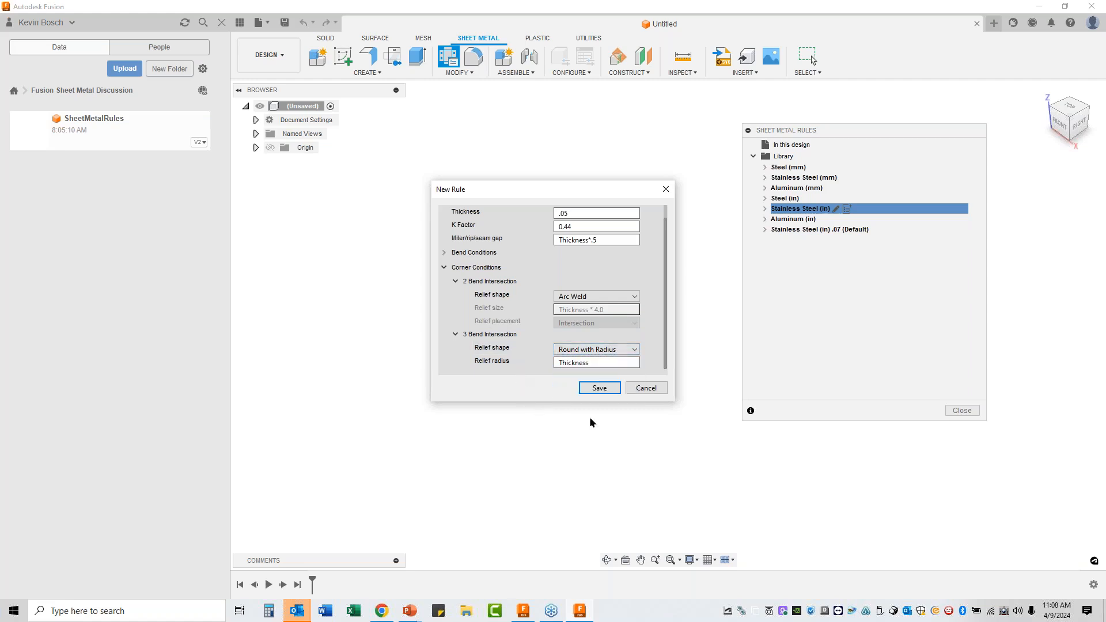
{"action": "left_click", "coordinate": [599, 389]}
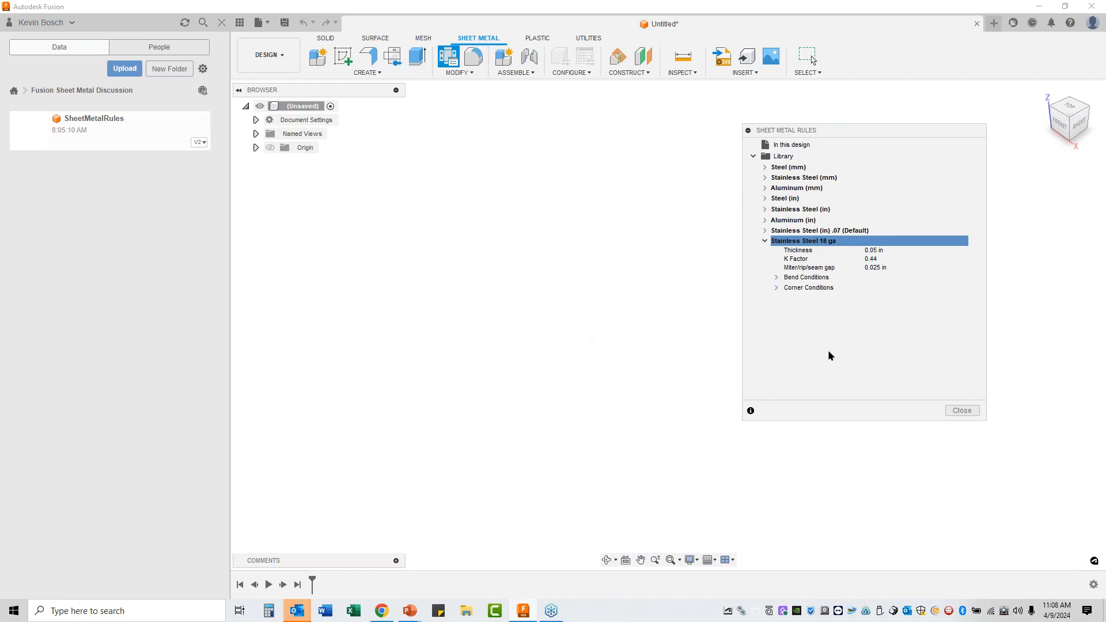
{"action": "left_click", "coordinate": [967, 411]}
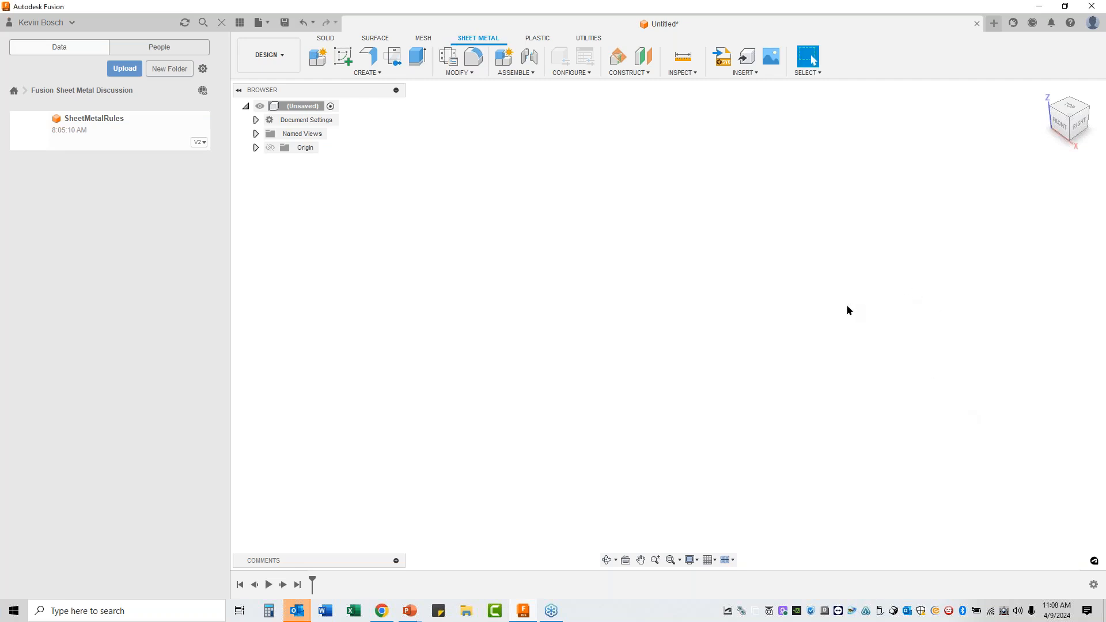
Step: Sketch a center rectangle 5 in wide and 8 in high about the origin on the horizontal plane and finish the sketch
{"action": "left_click", "coordinate": [342, 57]}
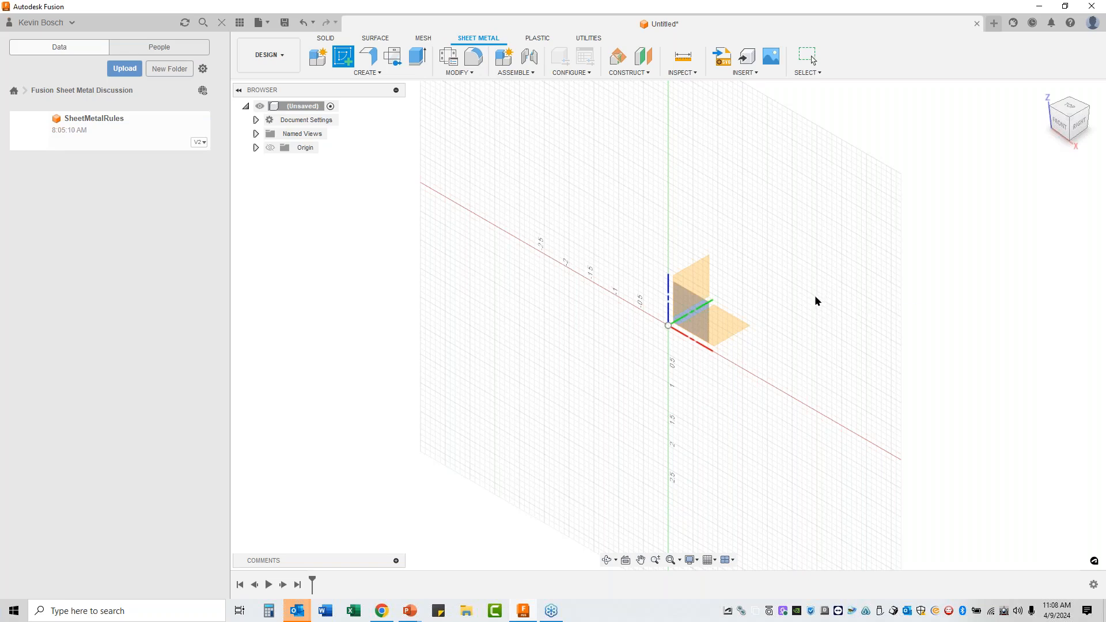
{"action": "left_click", "coordinate": [730, 315]}
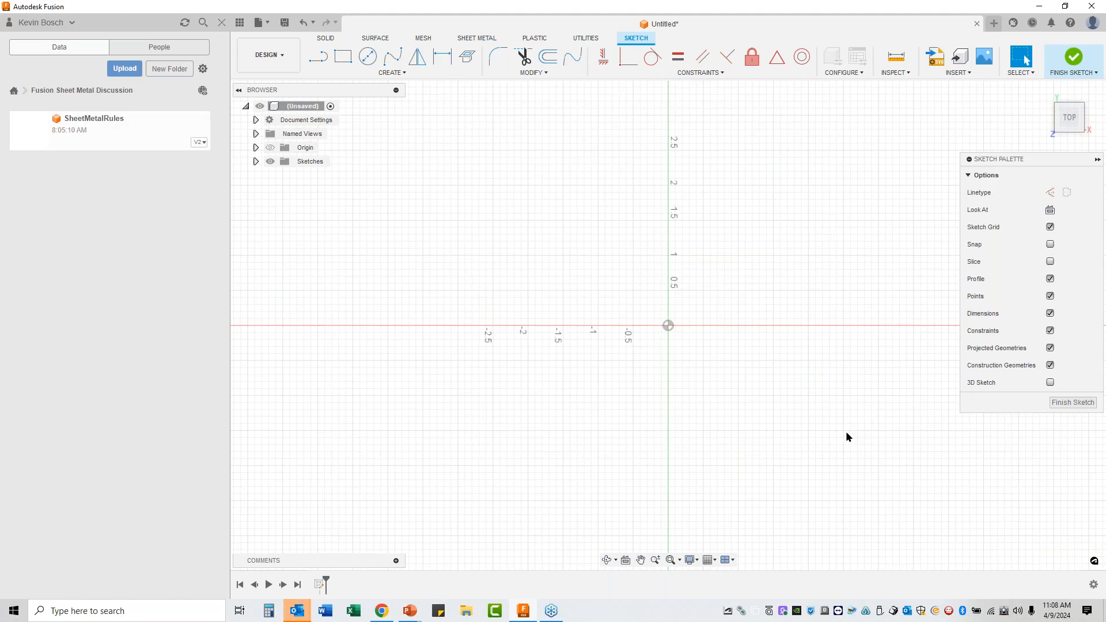
{"action": "left_click", "coordinate": [389, 75]}
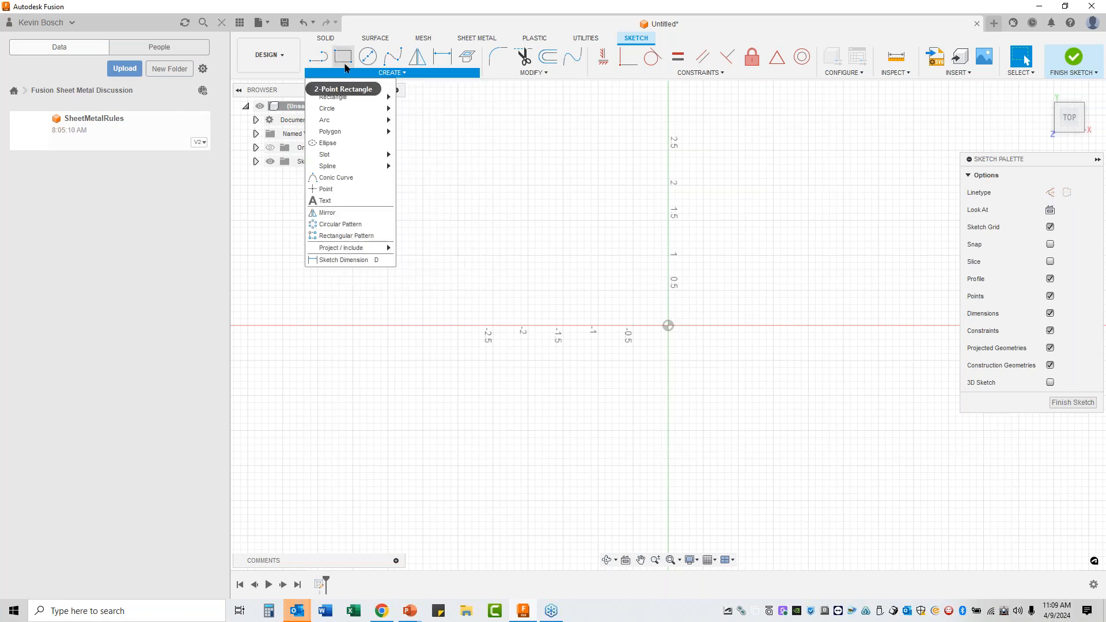
{"action": "mouse_move", "coordinate": [356, 96]}
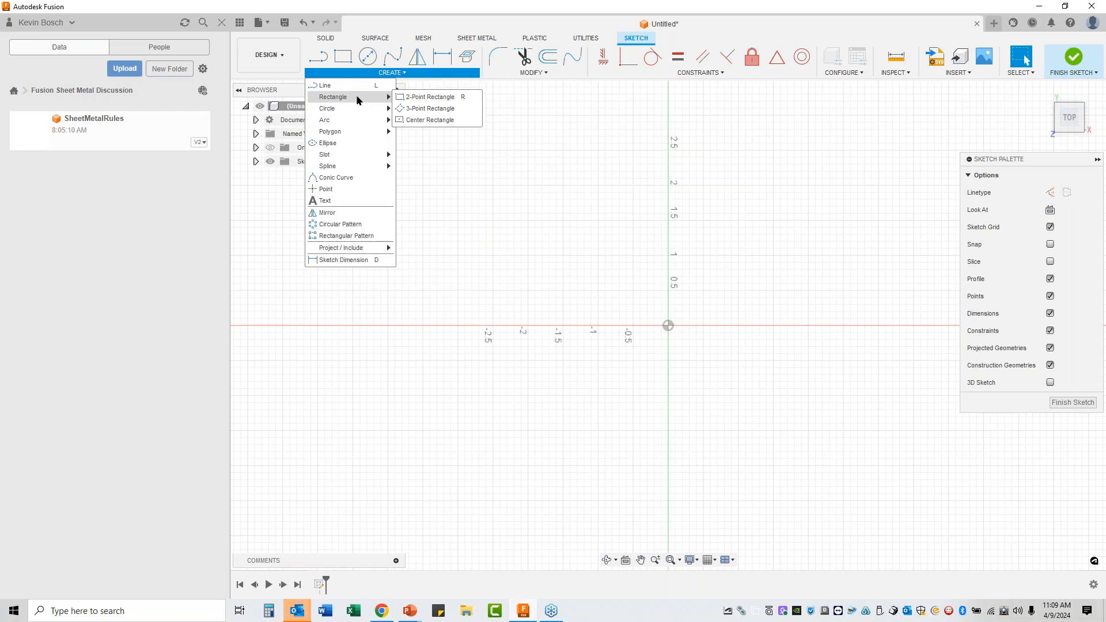
{"action": "left_click", "coordinate": [416, 119]}
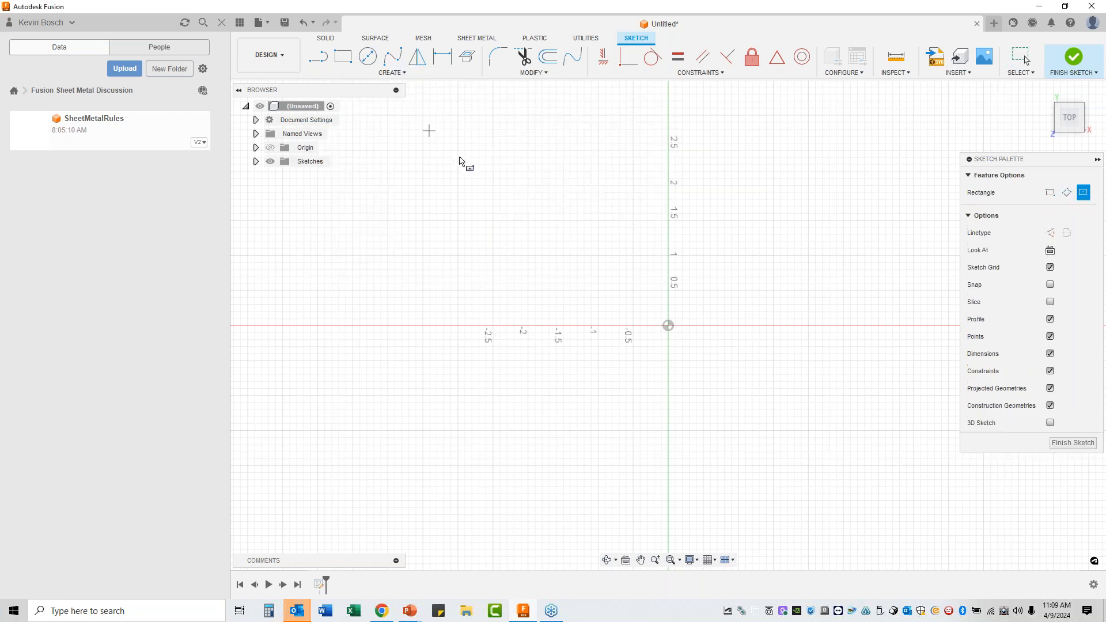
{"action": "left_click", "coordinate": [668, 325]}
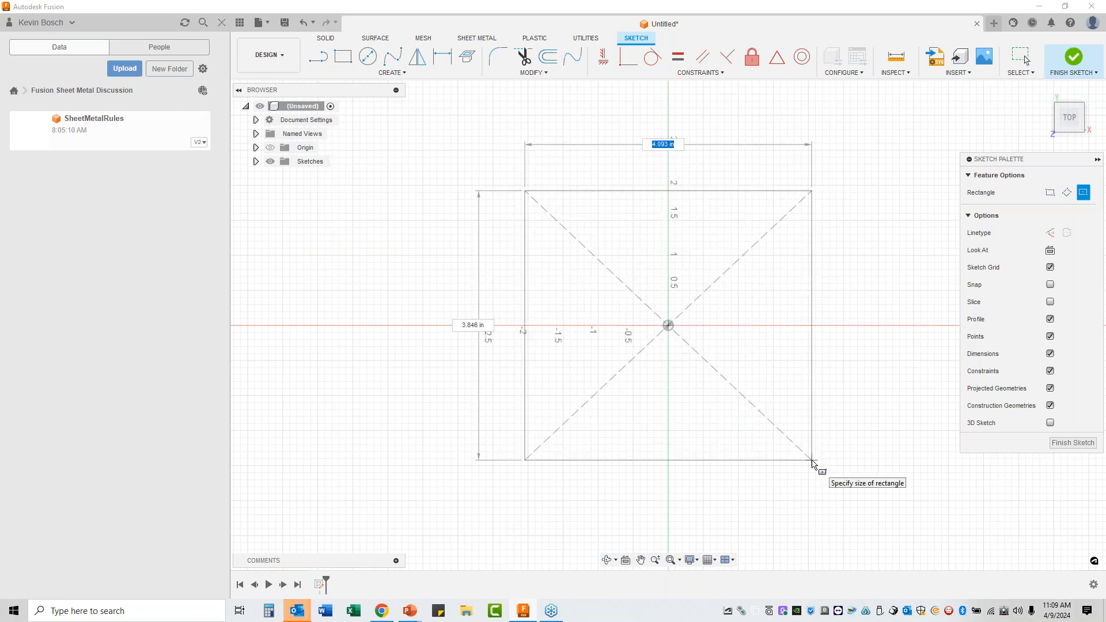
{"action": "type", "text": "5"}
{"action": "key", "text": "Tab"}
{"action": "type", "text": "8"}
{"action": "key", "text": "Return"}
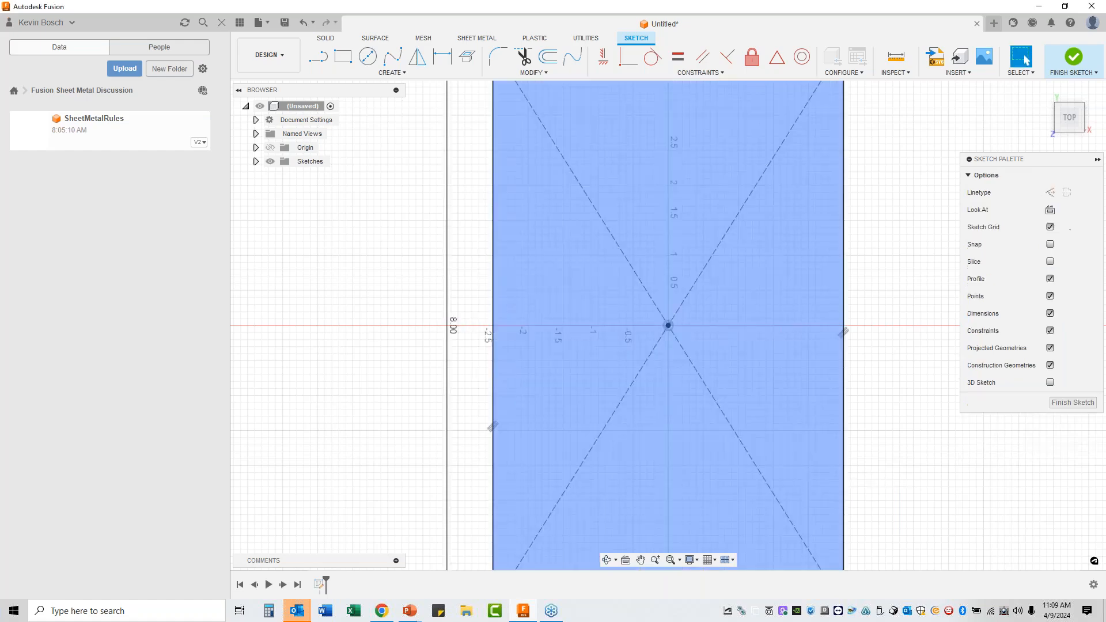
{"action": "left_click", "coordinate": [1069, 403]}
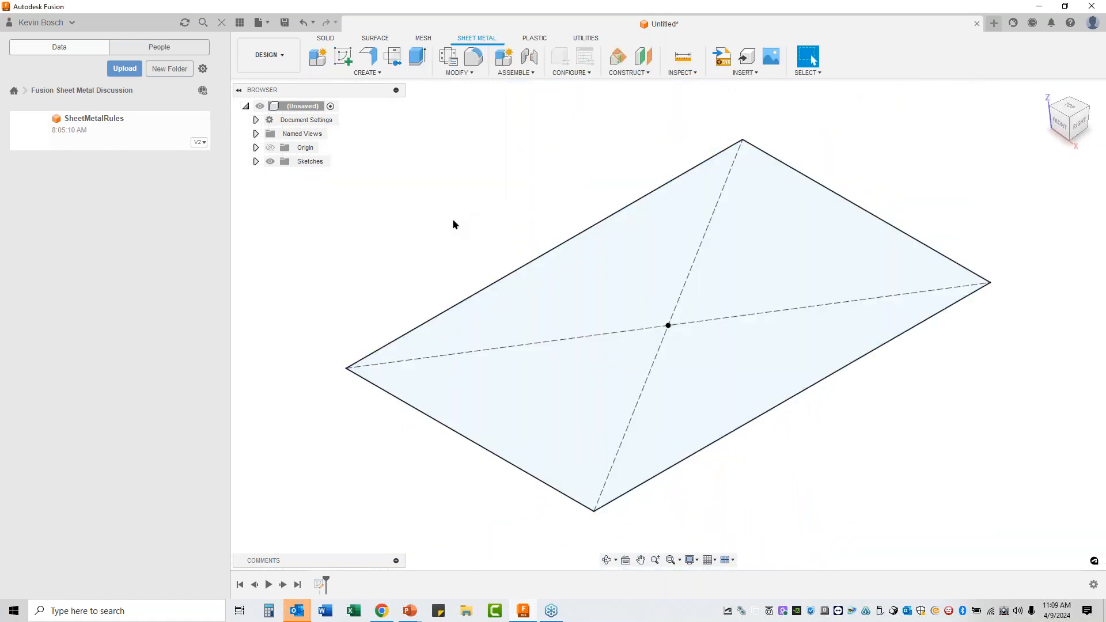
Step: Create a base flange from the rectangle profile as a new body using the Stainless Steel 18 ga rule
{"action": "left_click", "coordinate": [367, 73]}
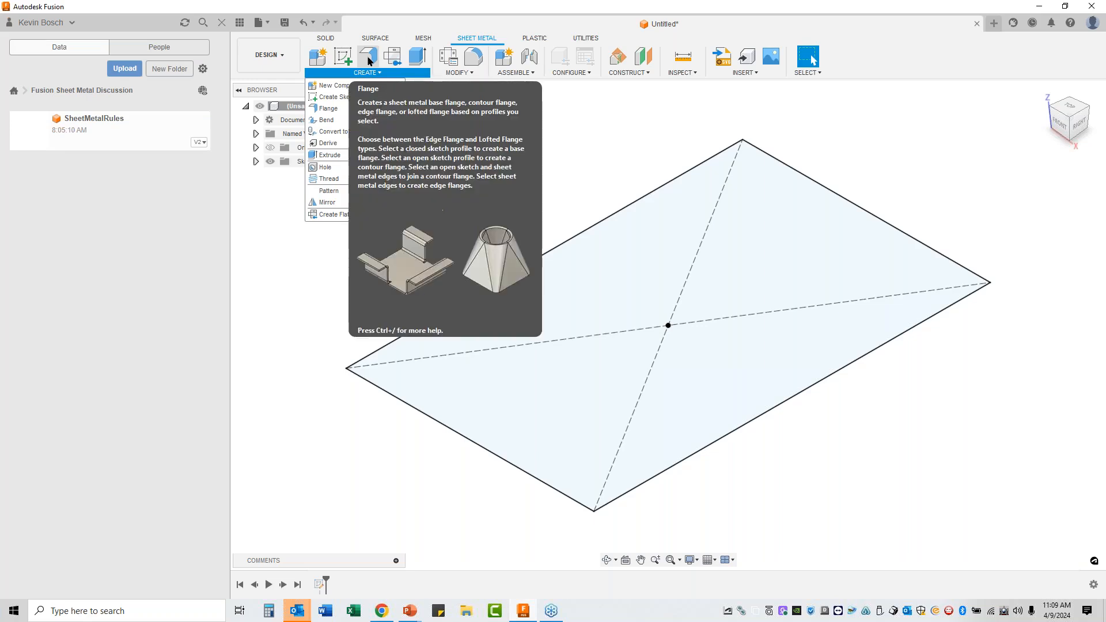
{"action": "left_click", "coordinate": [368, 59]}
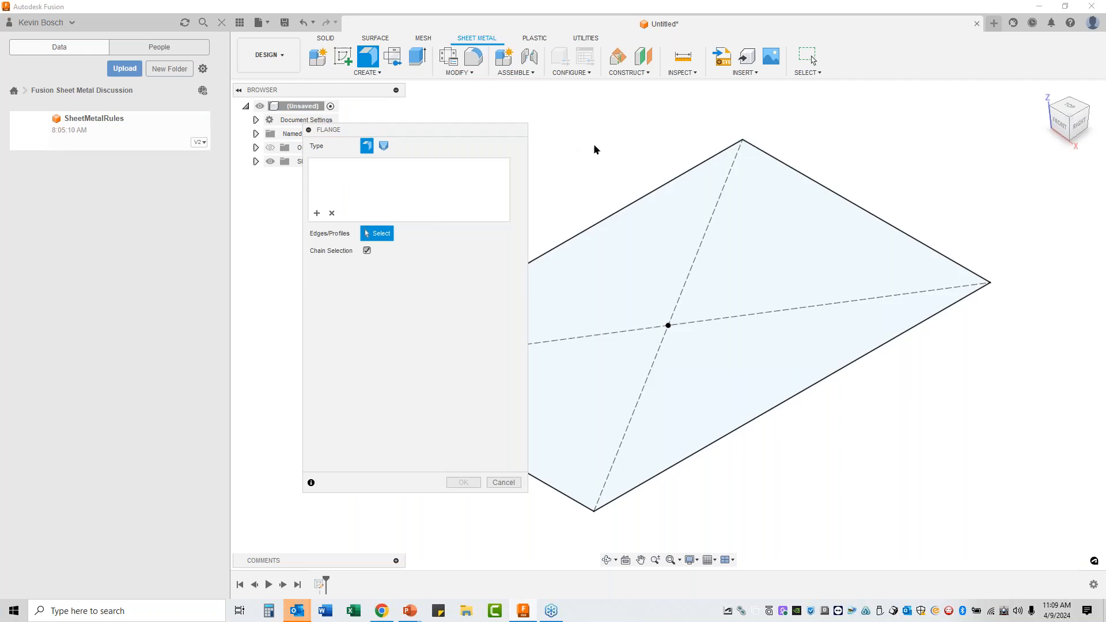
{"action": "left_click", "coordinate": [665, 245]}
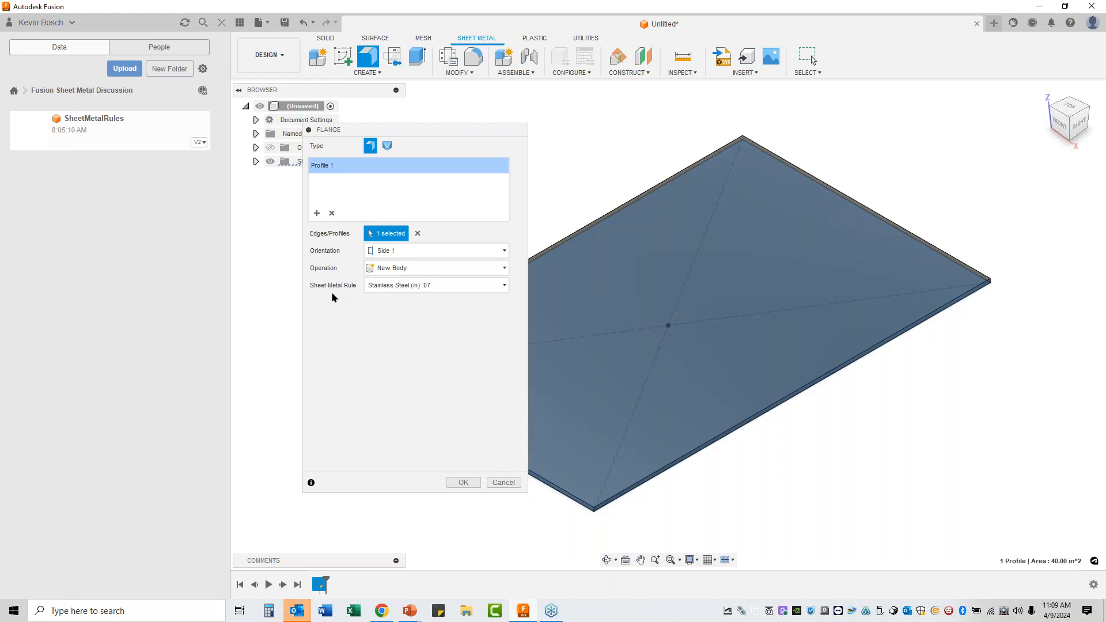
{"action": "left_click", "coordinate": [449, 287]}
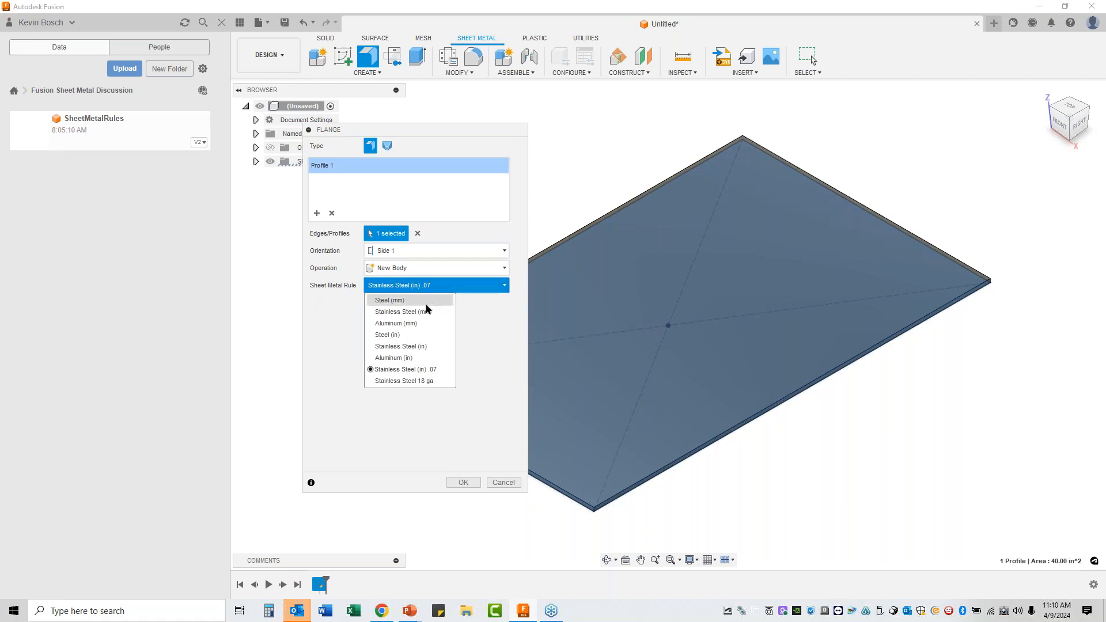
{"action": "left_click", "coordinate": [432, 382]}
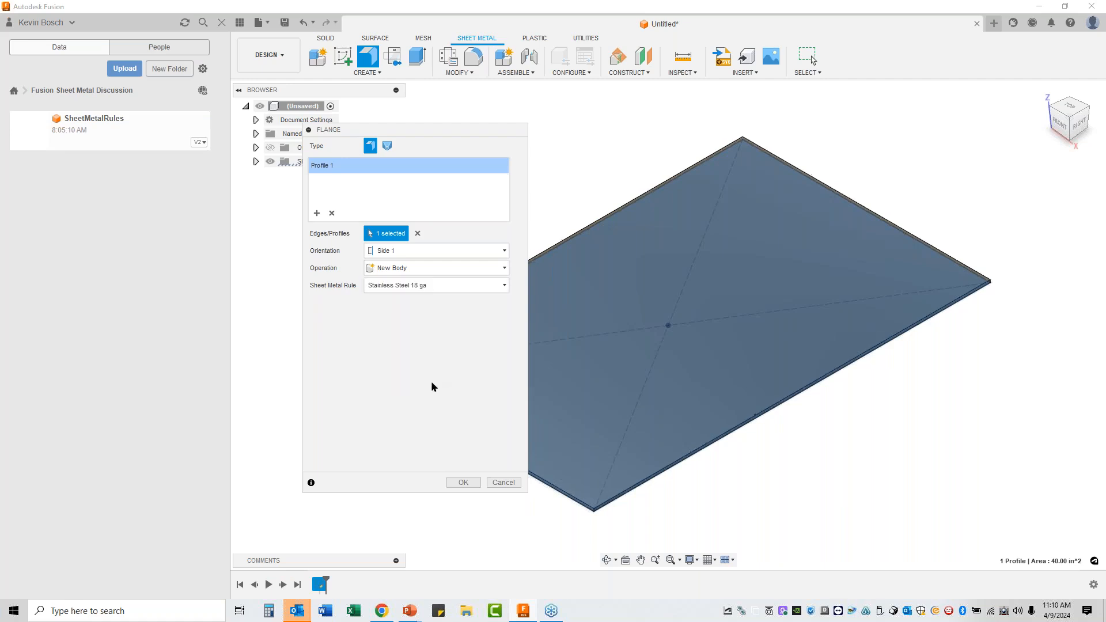
{"action": "left_click", "coordinate": [463, 483]}
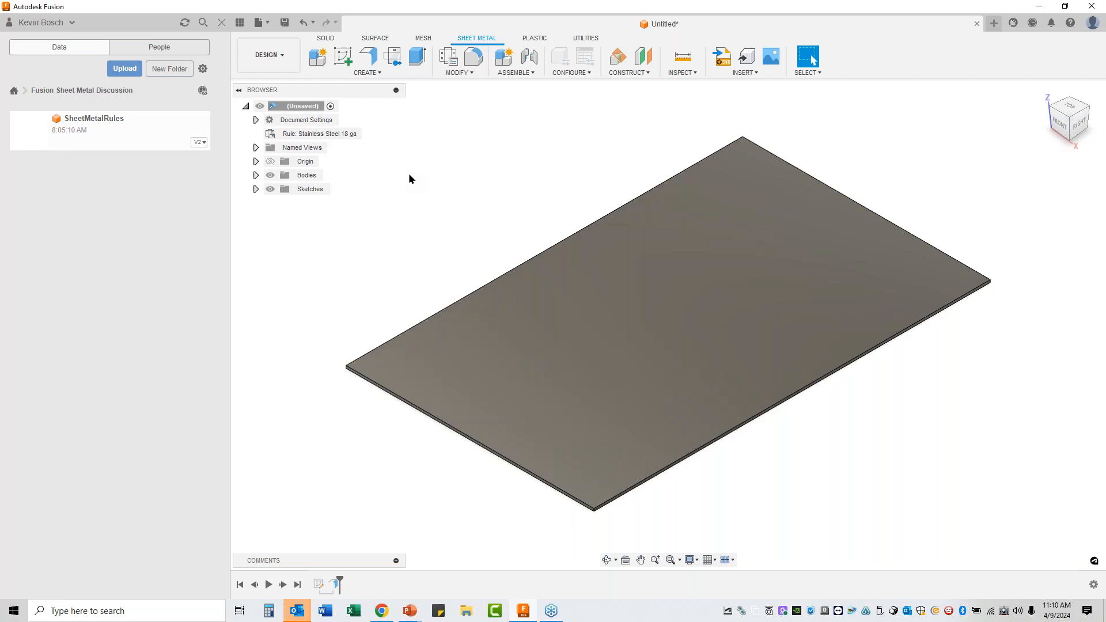
Step: Open the SheetMetalRules design and review the sheet metal rules stored in the design and in the library
{"action": "double_click", "coordinate": [89, 132]}
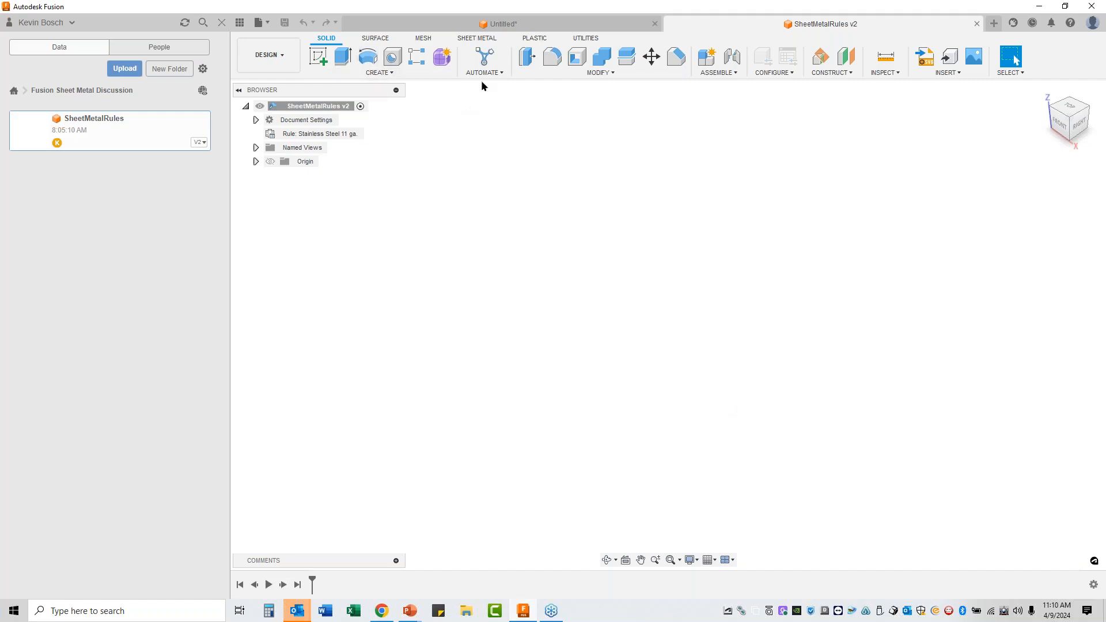
{"action": "left_click", "coordinate": [482, 39]}
{"action": "left_click", "coordinate": [452, 68]}
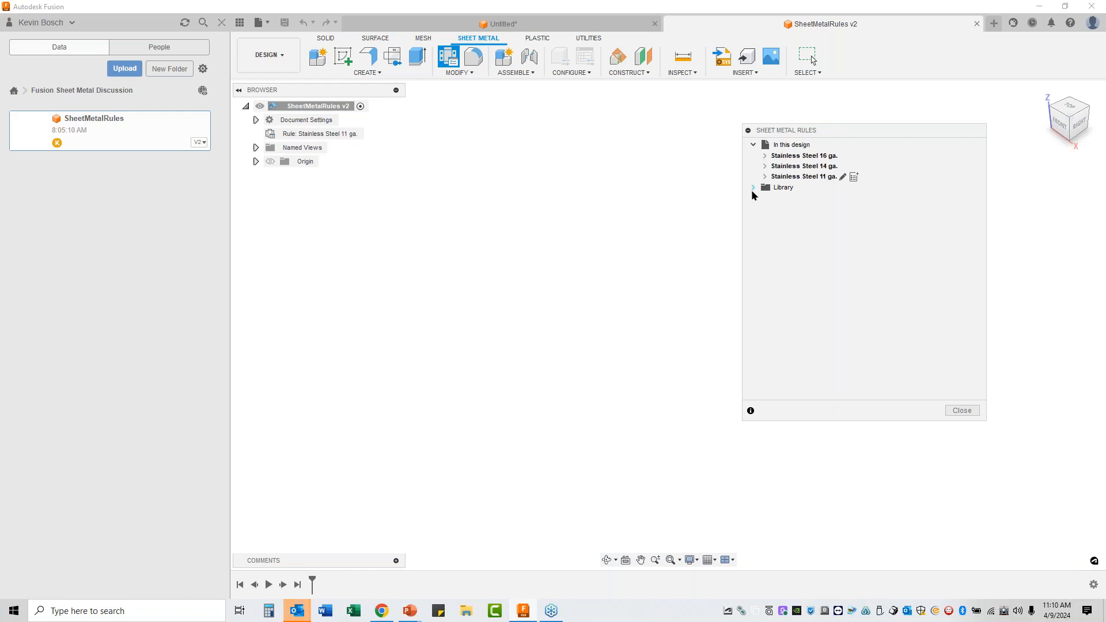
{"action": "left_click", "coordinate": [752, 188]}
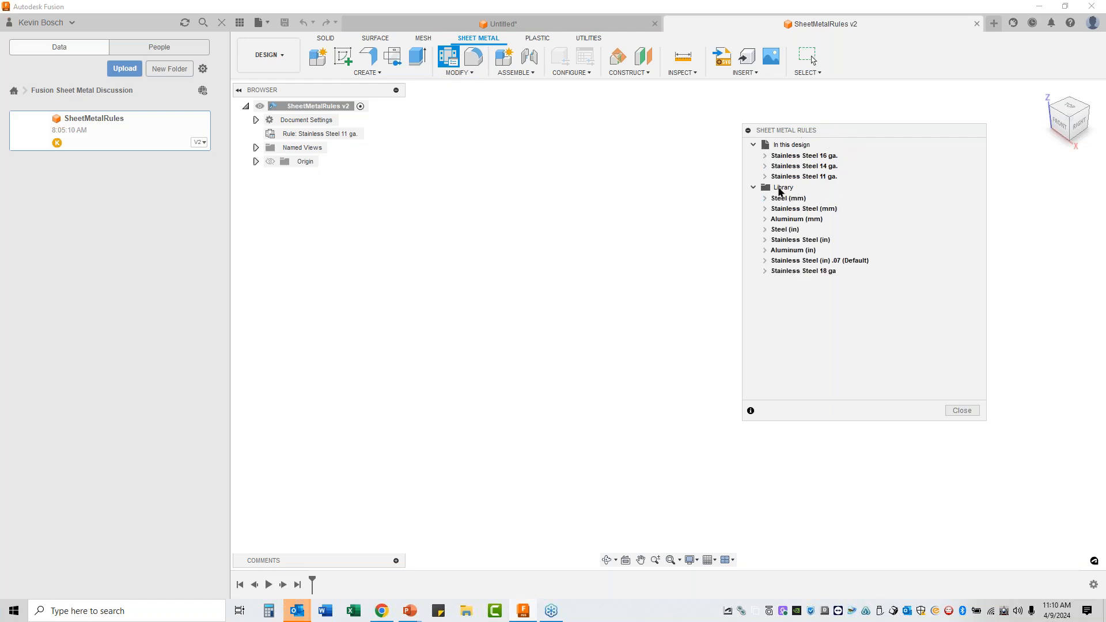
{"action": "mouse_move", "coordinate": [844, 177]}
Step: Switch the SheetMetalRules design's active sheet metal rule to Stainless Steel (in)
{"action": "mouse_move", "coordinate": [361, 134]}
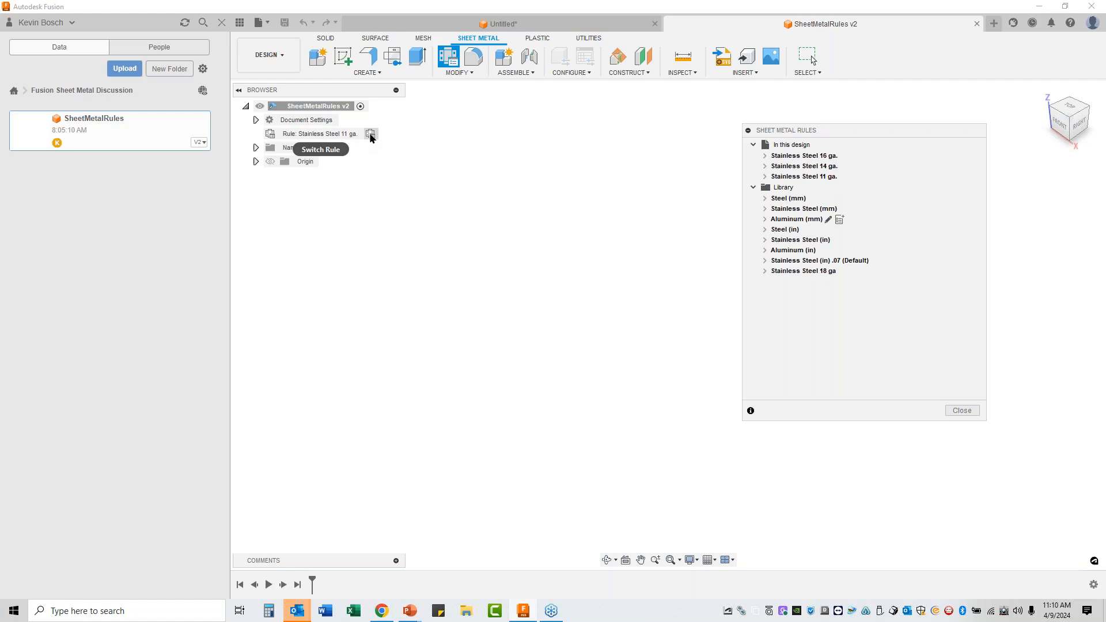
{"action": "left_click", "coordinate": [370, 134]}
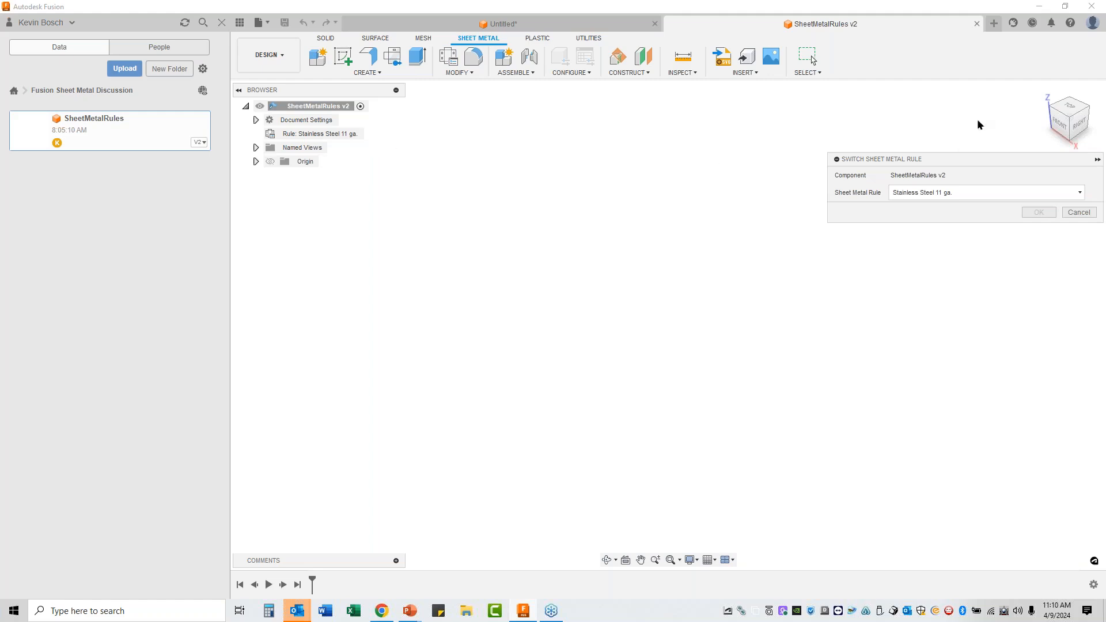
{"action": "left_click", "coordinate": [1002, 192]}
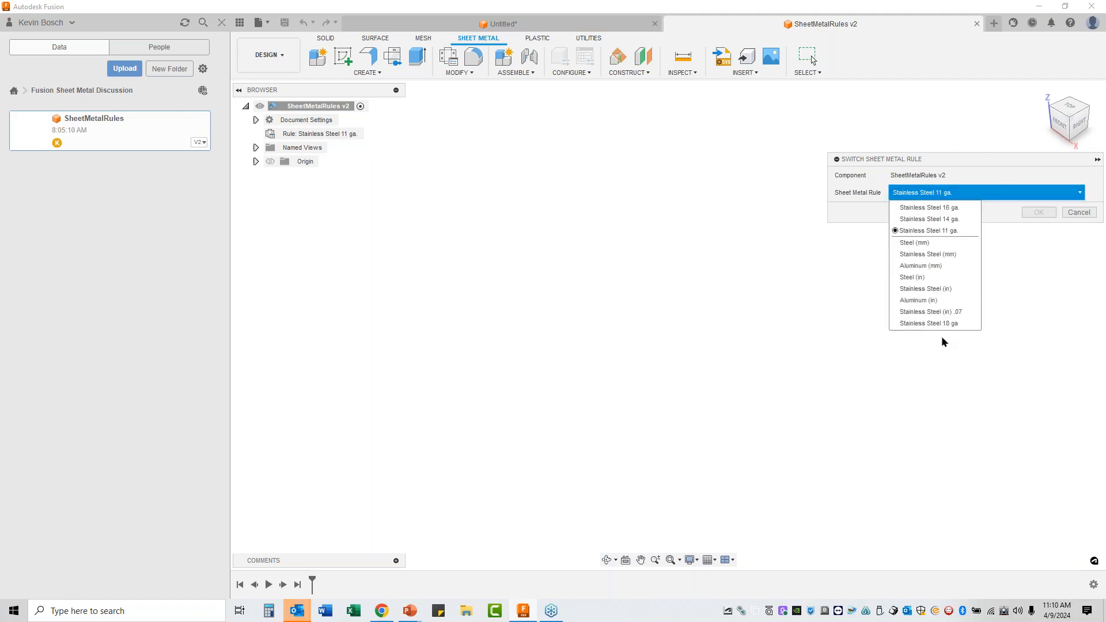
{"action": "left_click", "coordinate": [922, 289]}
{"action": "left_click", "coordinate": [1037, 212]}
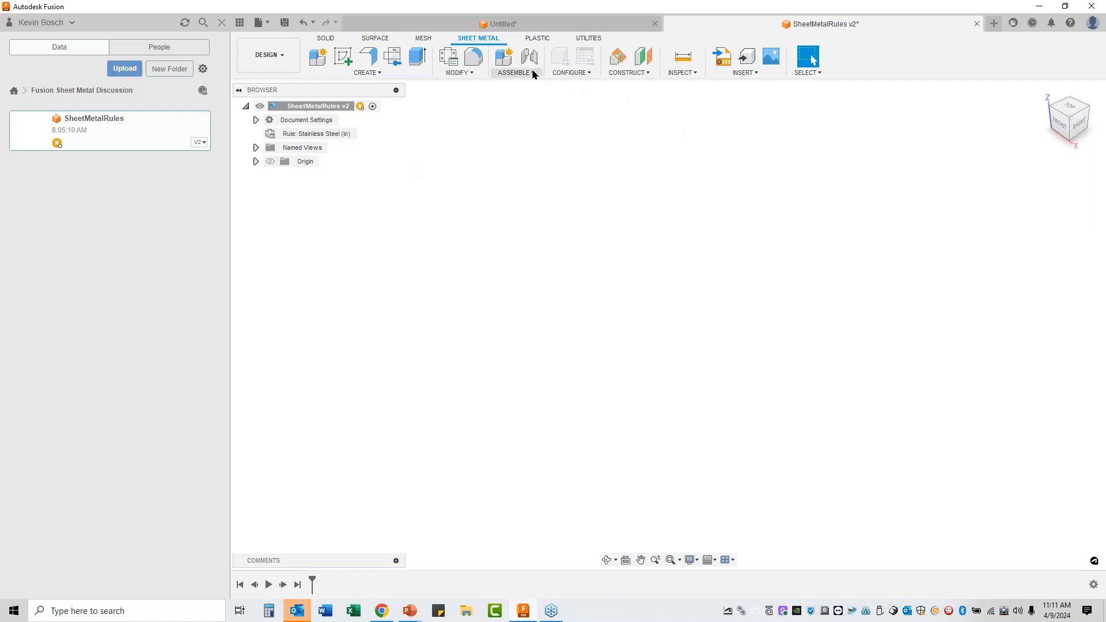
Step: Copy the design's Stainless Steel 16 ga., 14 ga. and 11 ga. rules to the library and close the sheet metal rules
{"action": "left_click", "coordinate": [446, 58]}
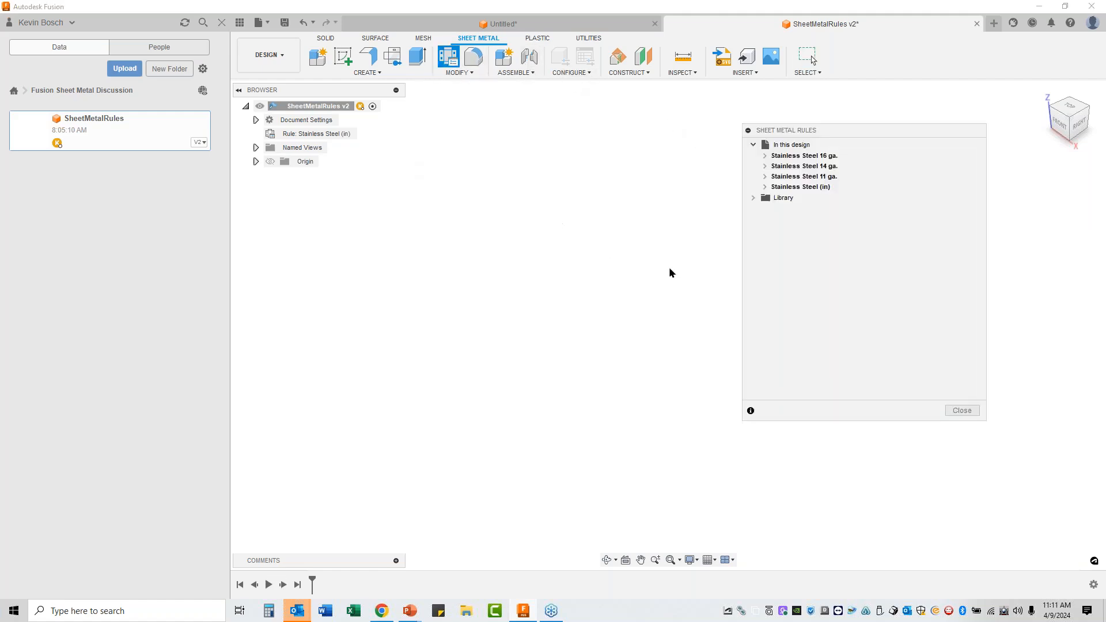
{"action": "mouse_move", "coordinate": [804, 185]}
{"action": "left_click", "coordinate": [752, 198]}
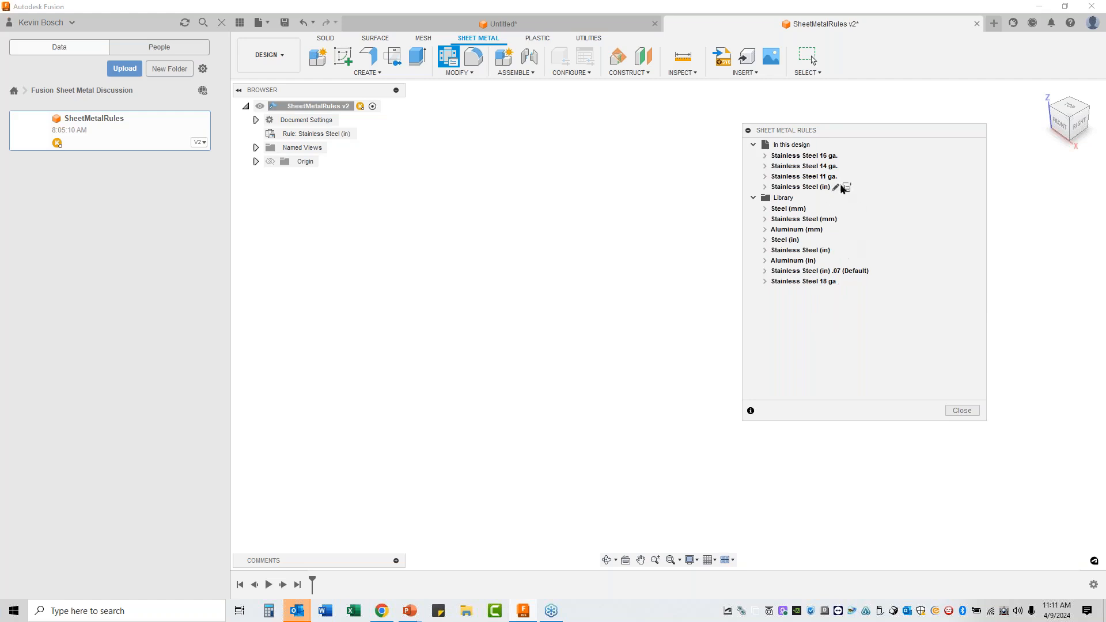
{"action": "right_click", "coordinate": [822, 156]}
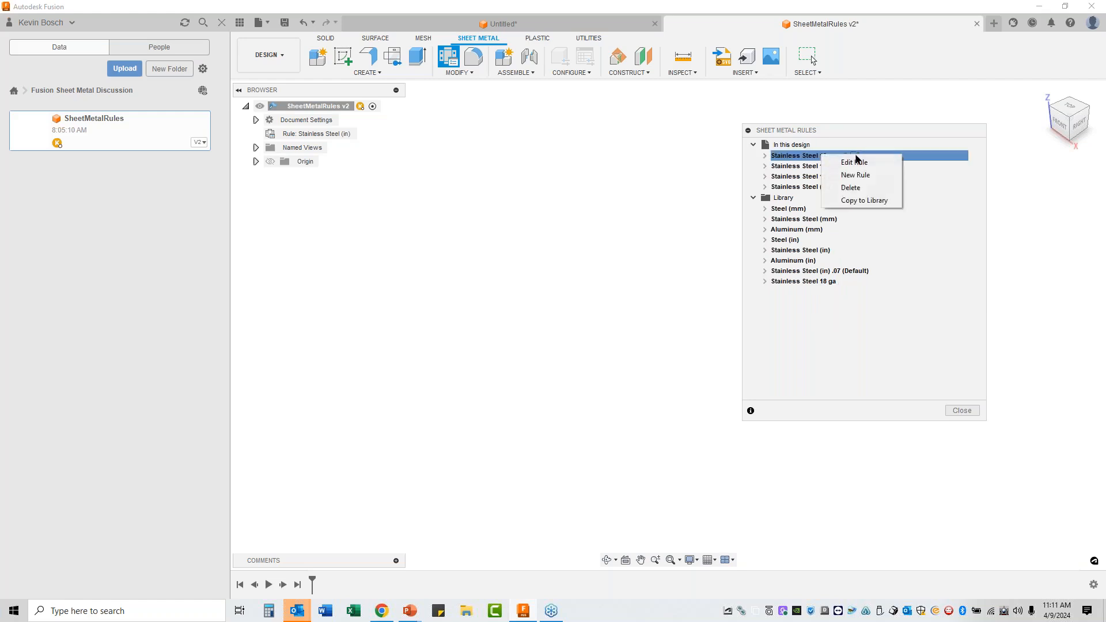
{"action": "left_click", "coordinate": [858, 201]}
{"action": "left_click", "coordinate": [809, 167]}
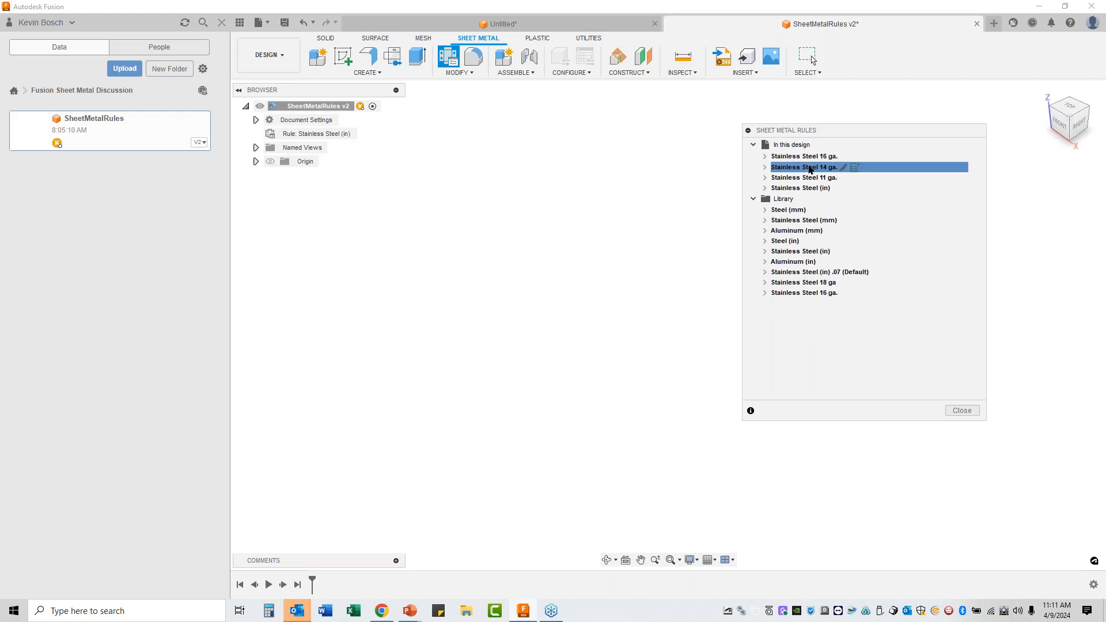
{"action": "right_click", "coordinate": [809, 167]}
{"action": "left_click", "coordinate": [844, 211]}
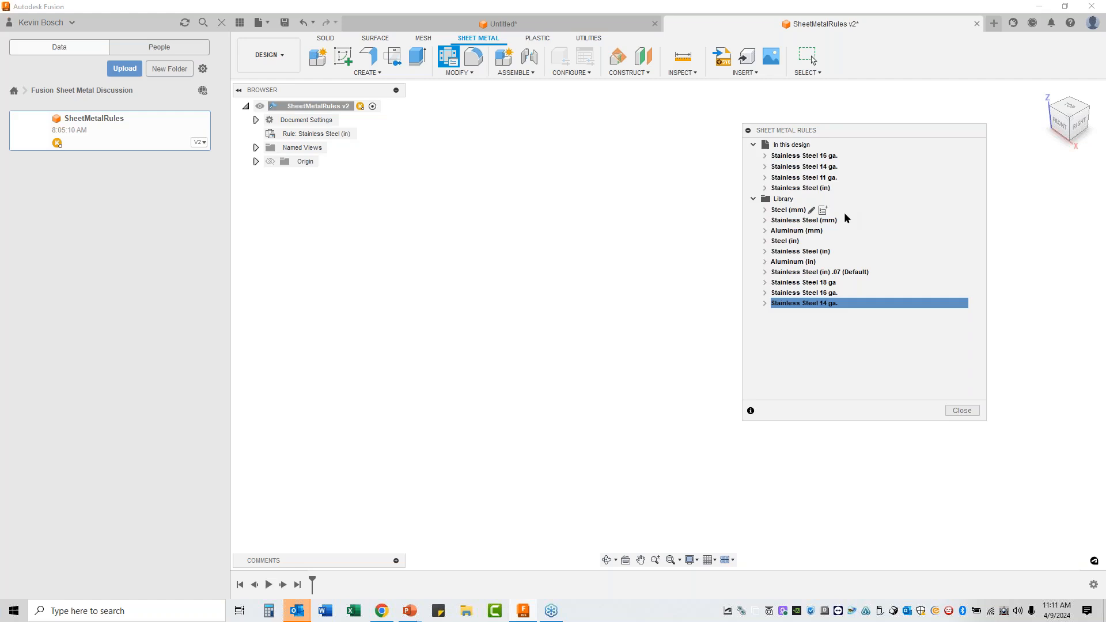
{"action": "left_click", "coordinate": [818, 180]}
{"action": "right_click", "coordinate": [818, 180]}
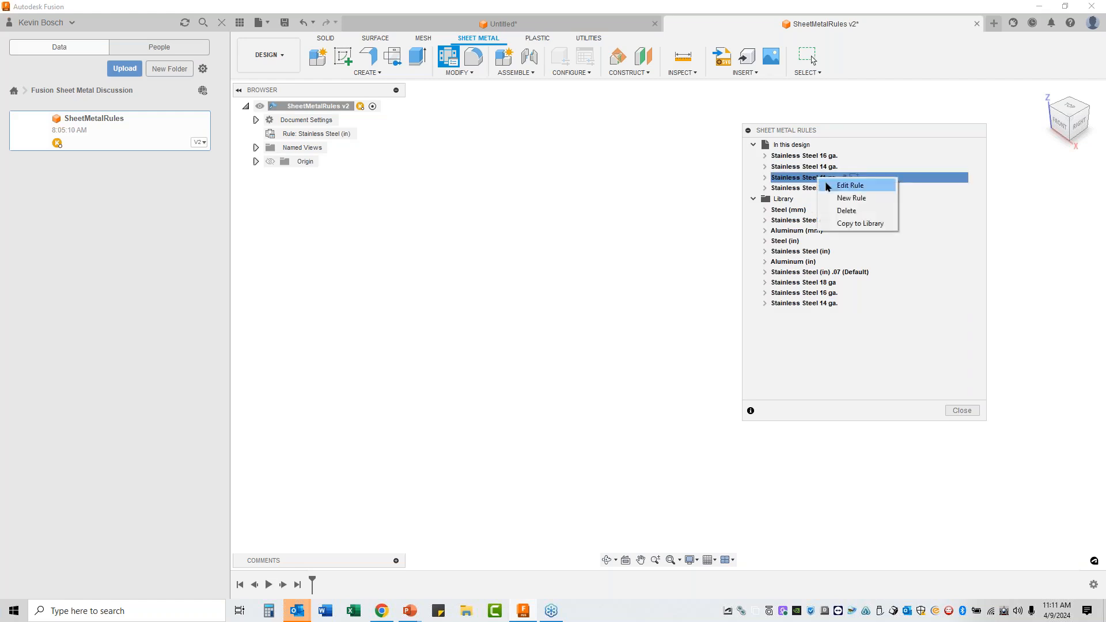
{"action": "left_click", "coordinate": [855, 223]}
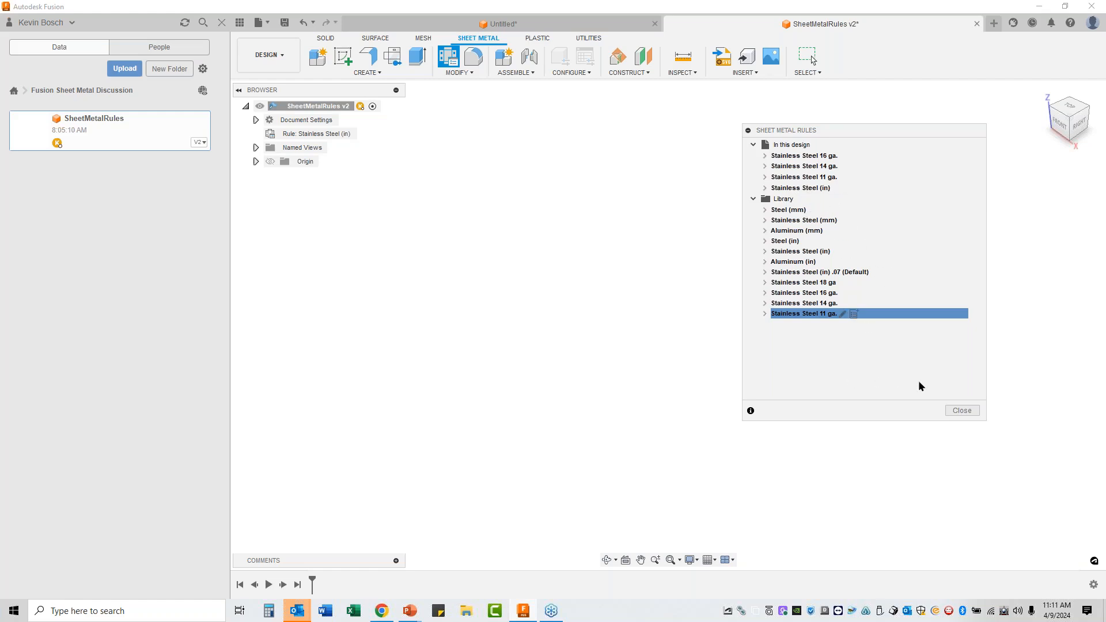
{"action": "left_click", "coordinate": [959, 411]}
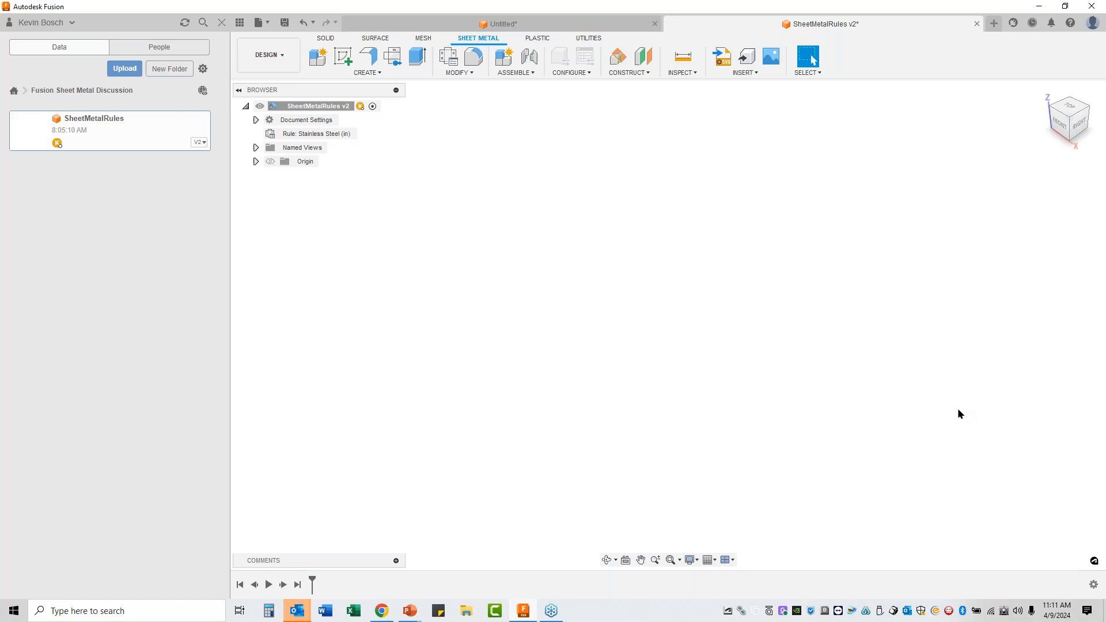
Step: Close the SheetMetalRules design, saving its changes as a new version
{"action": "left_click", "coordinate": [977, 24]}
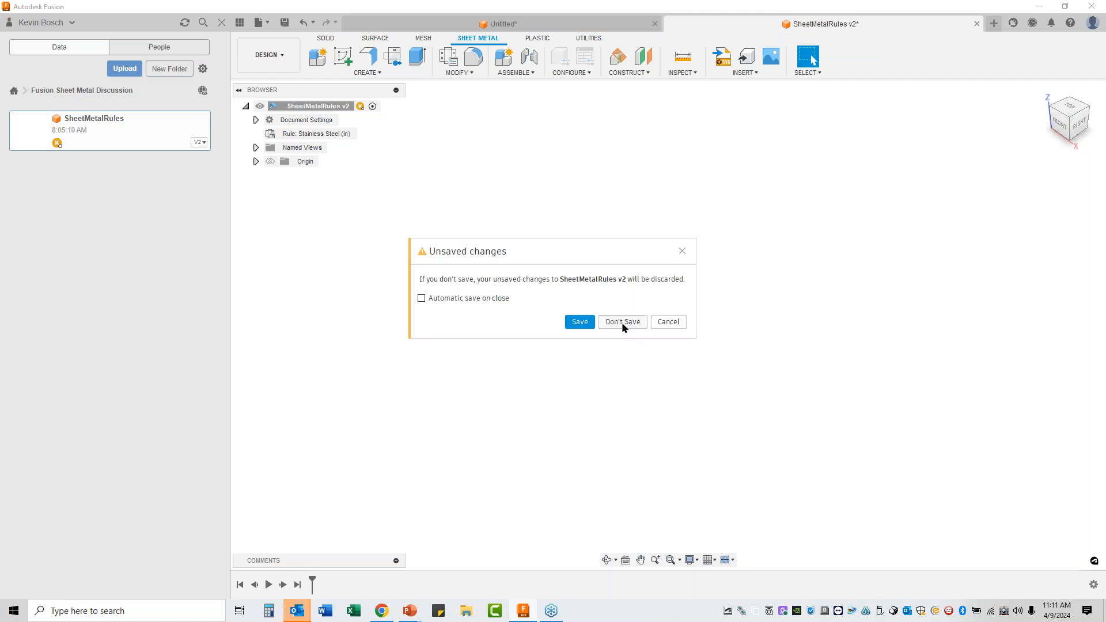
{"action": "left_click", "coordinate": [577, 322]}
{"action": "left_click", "coordinate": [553, 323]}
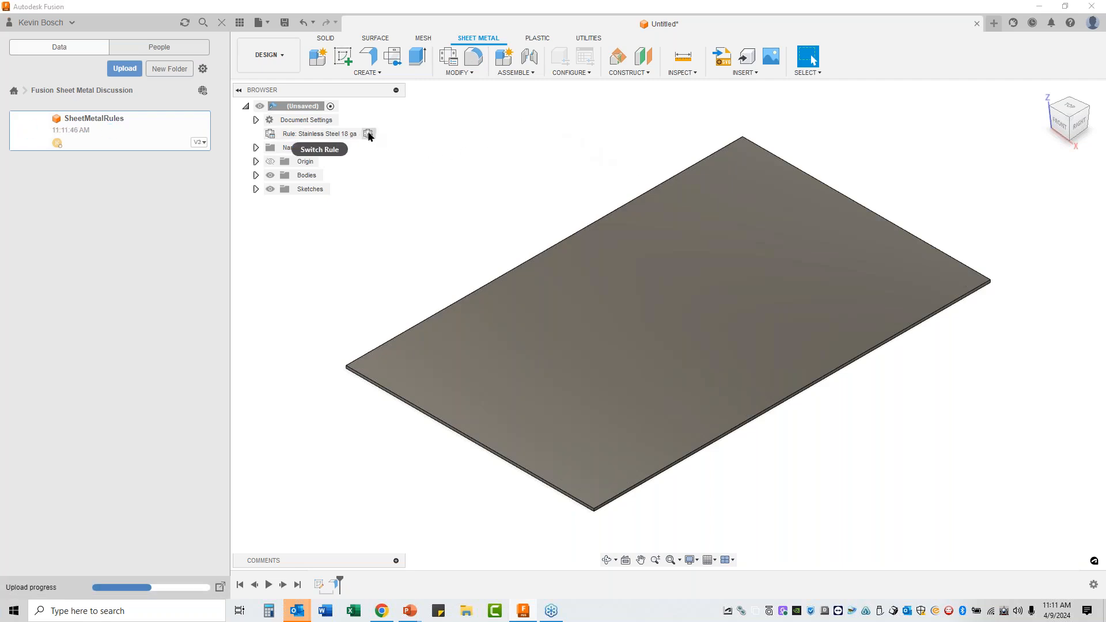
Step: Check which rules the base flange part can switch to, leaving its rule as is, and examine the library's sheet metal rules
{"action": "left_click", "coordinate": [368, 134]}
{"action": "left_click", "coordinate": [950, 194]}
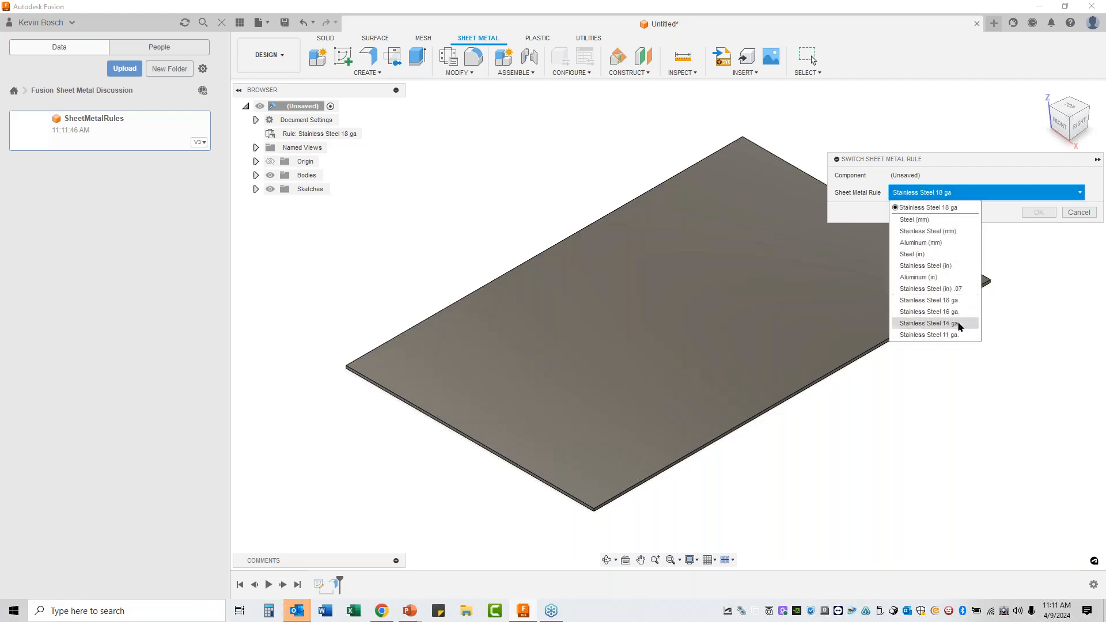
{"action": "left_click", "coordinate": [1075, 212]}
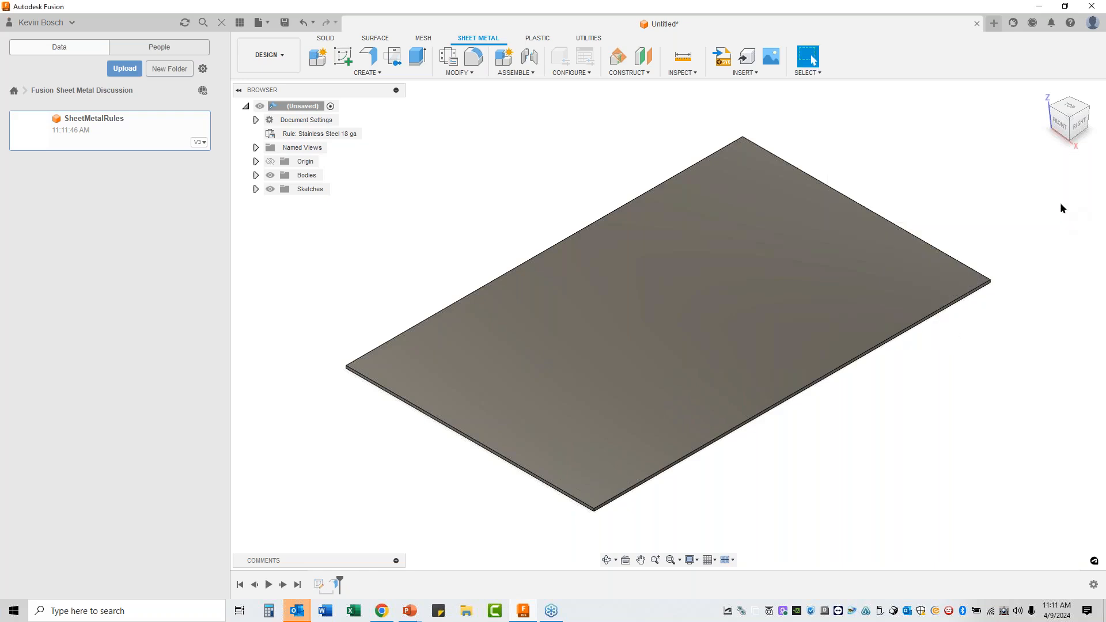
{"action": "left_click", "coordinate": [448, 56]}
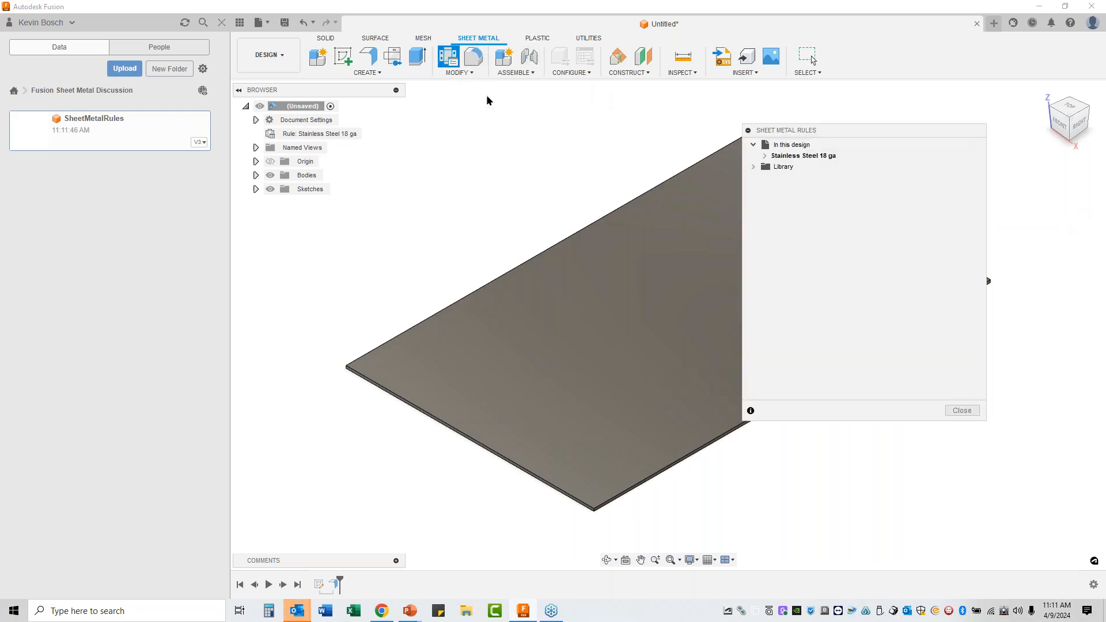
{"action": "left_click", "coordinate": [752, 167]}
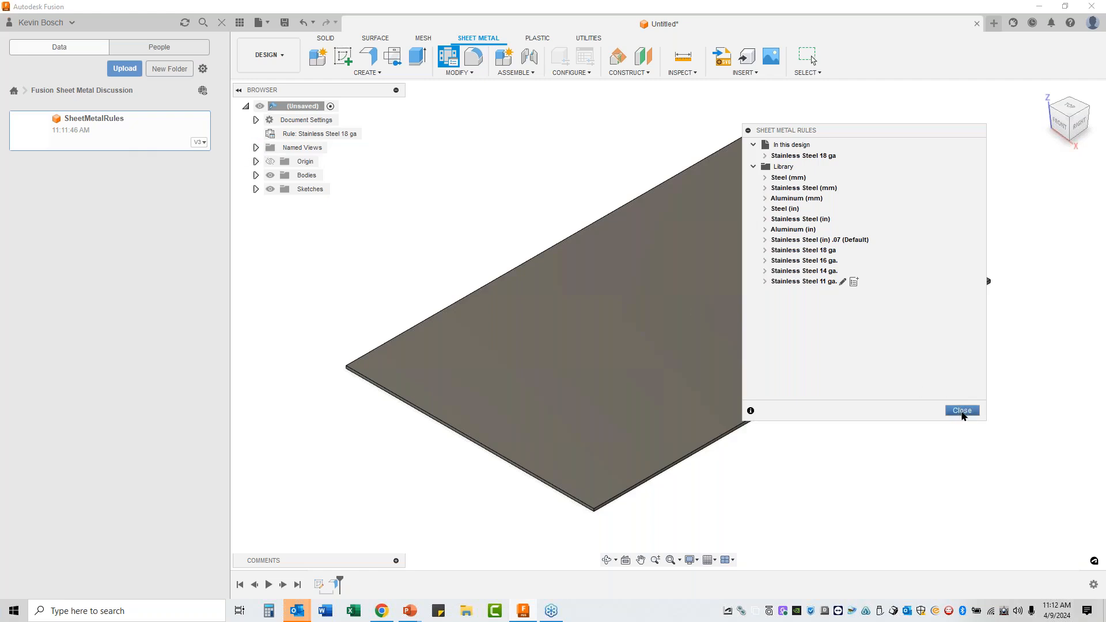
Step: Close the sheet metal rules and add a 2 in flange at 90 degrees along all four edges of the base plate
{"action": "left_click", "coordinate": [962, 411]}
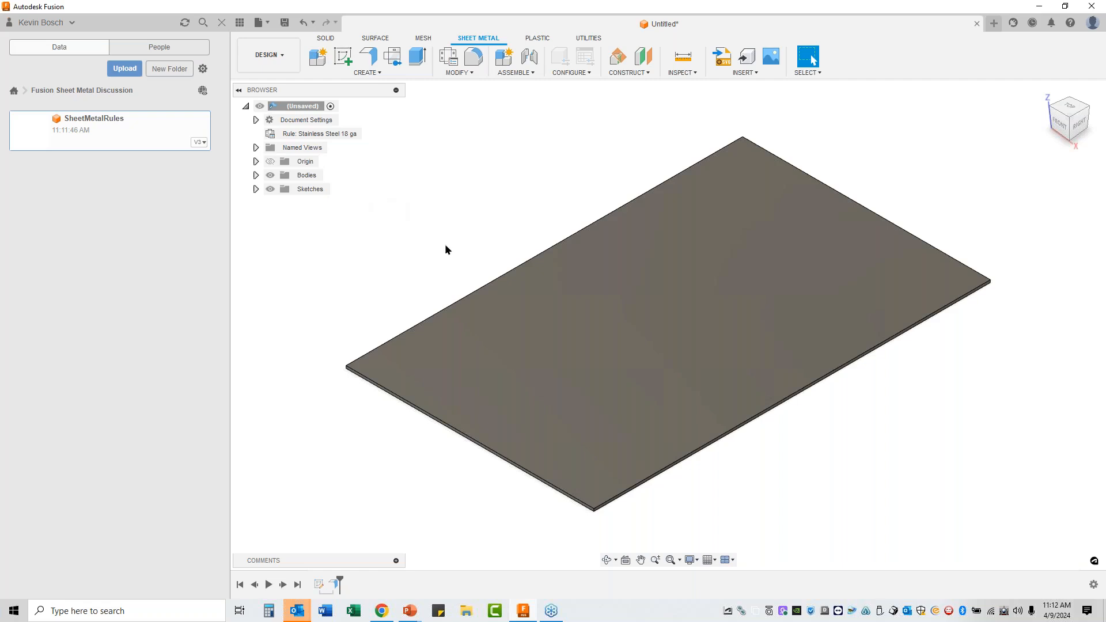
{"action": "left_click", "coordinate": [374, 63]}
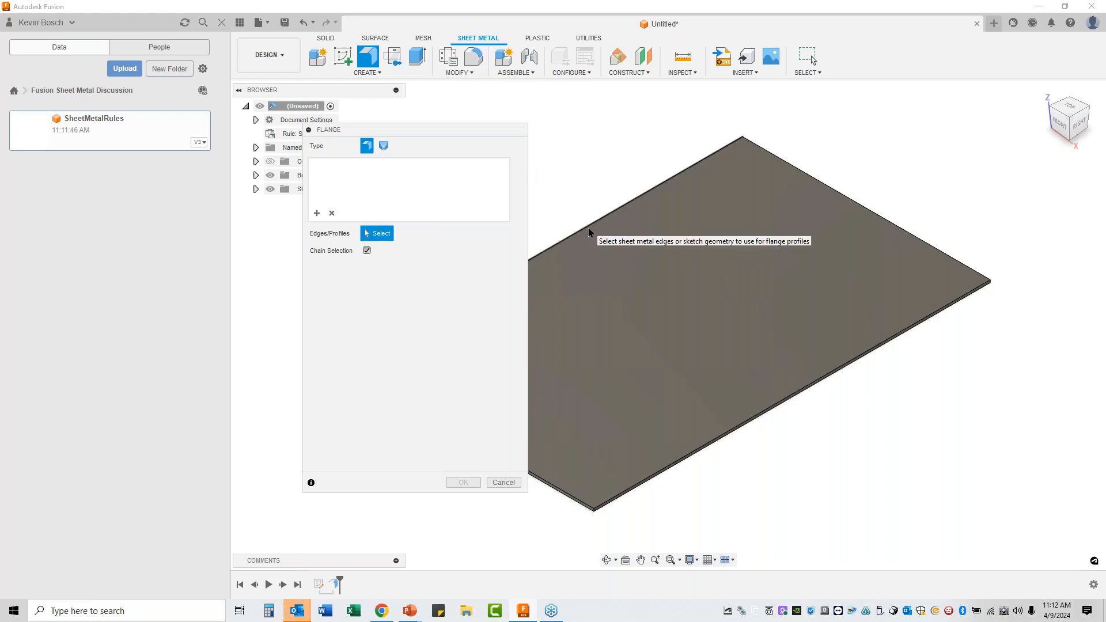
{"action": "left_click", "coordinate": [590, 231]}
{"action": "left_click", "coordinate": [835, 191]}
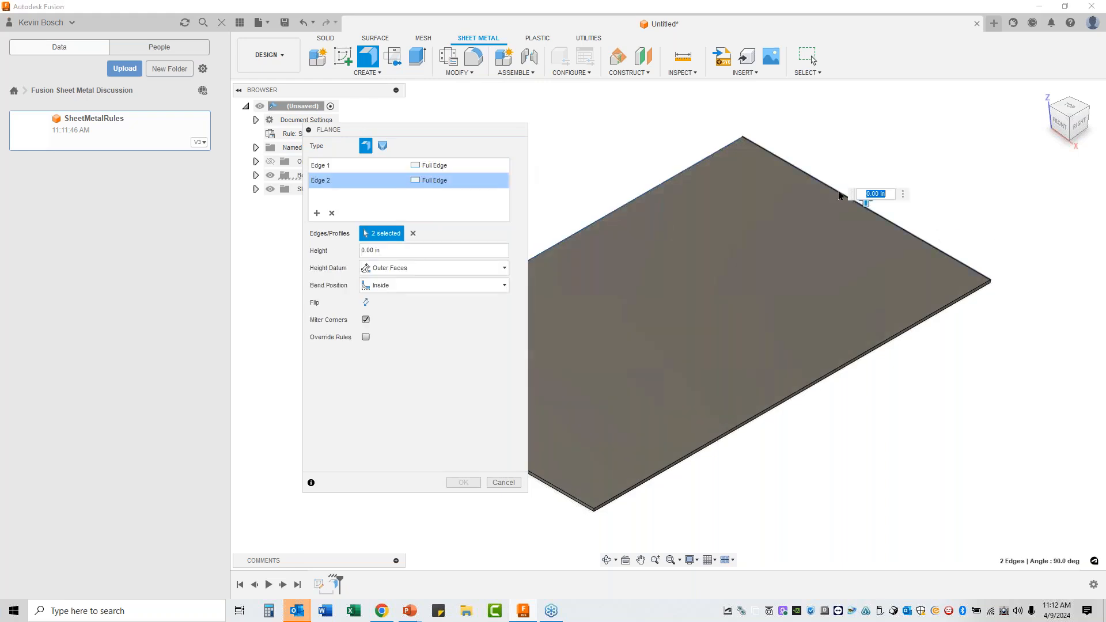
{"action": "left_click", "coordinate": [854, 360]}
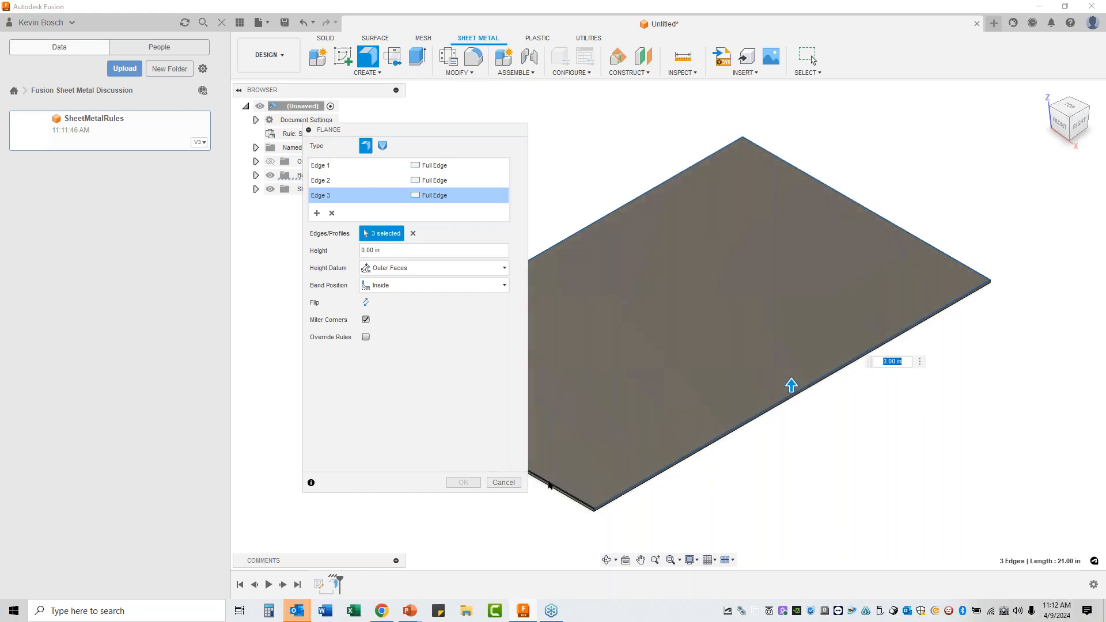
{"action": "left_click", "coordinate": [554, 485]}
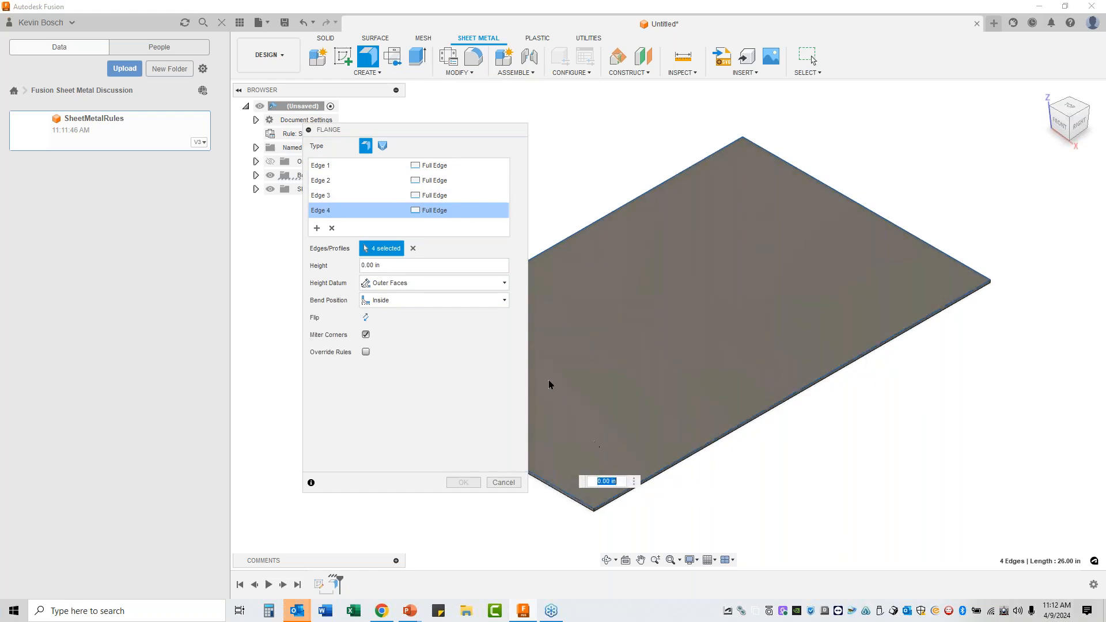
{"action": "scroll", "coordinate": [1009, 414], "scroll_direction": "down", "scroll_amount": 2}
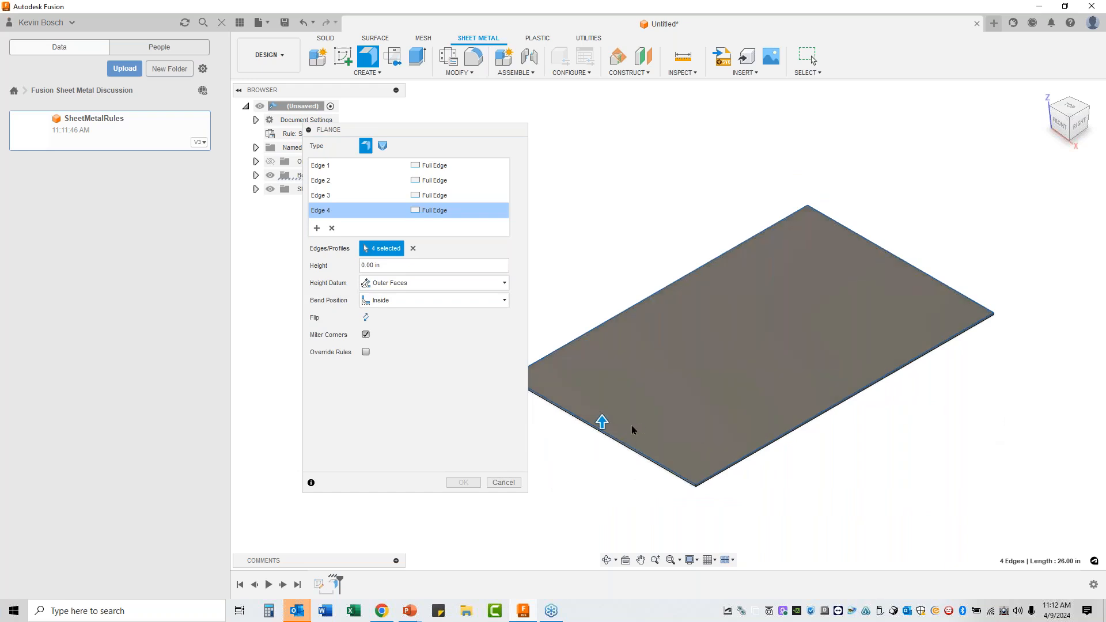
{"action": "left_click_drag", "start_coordinate": [602, 422], "coordinate": [623, 342]}
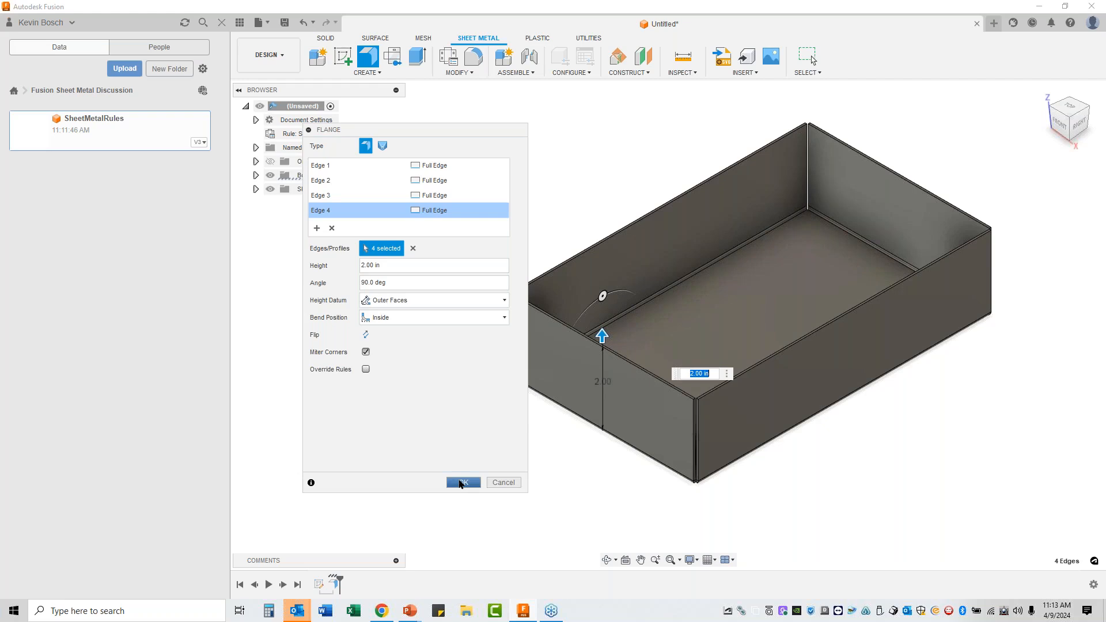
{"action": "scroll", "coordinate": [703, 449], "scroll_direction": "up", "scroll_amount": 5}
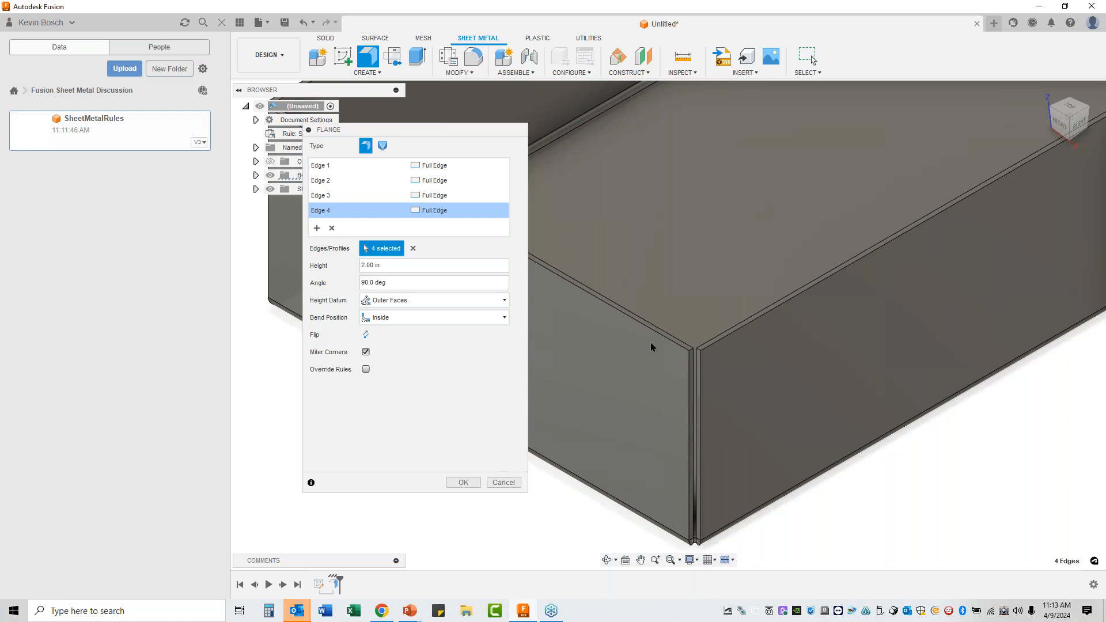
{"action": "left_click", "coordinate": [460, 483]}
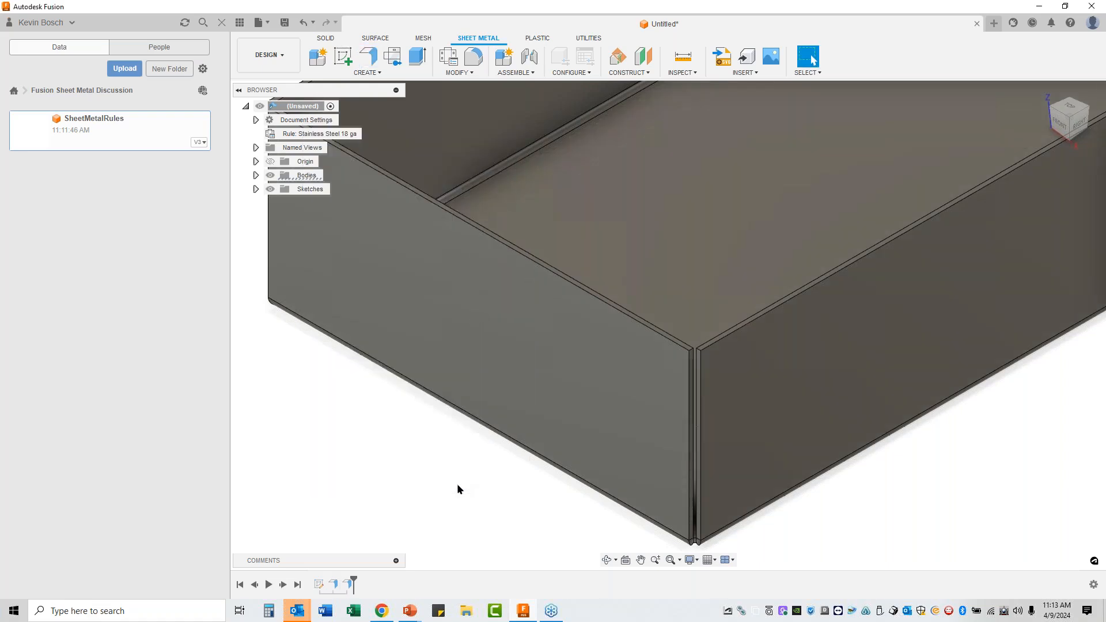
Step: Switch the box's active sheet metal rule to Stainless Steel 16 ga
{"action": "scroll", "coordinate": [814, 487], "scroll_direction": "down", "scroll_amount": 5}
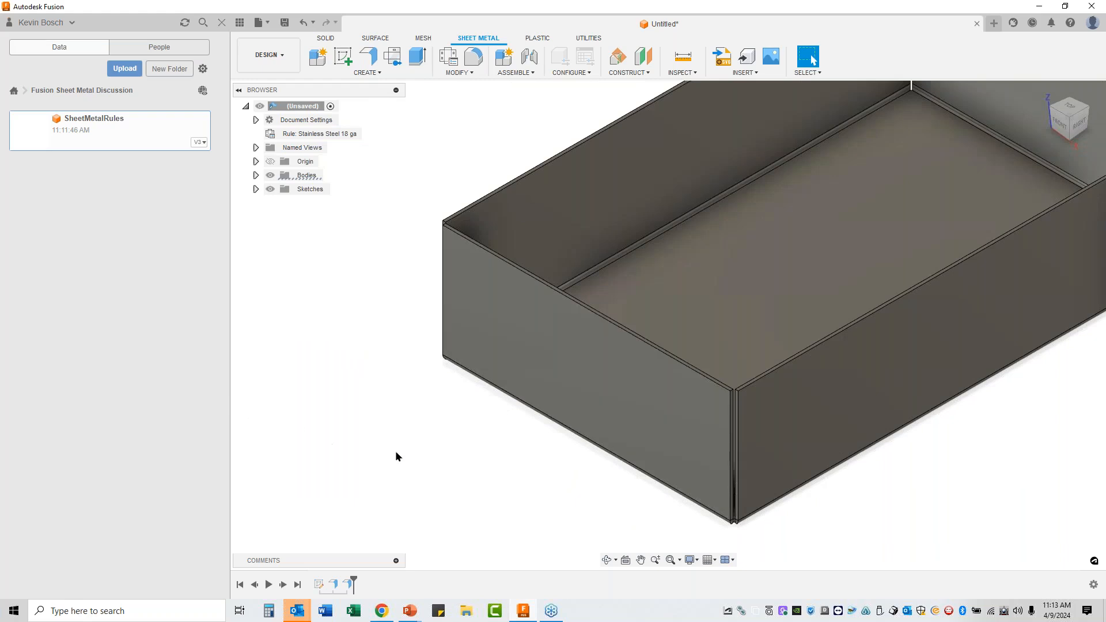
{"action": "middle_click_drag", "start_coordinate": [395, 454], "coordinate": [409, 463]}
{"action": "key", "text": "F6"}
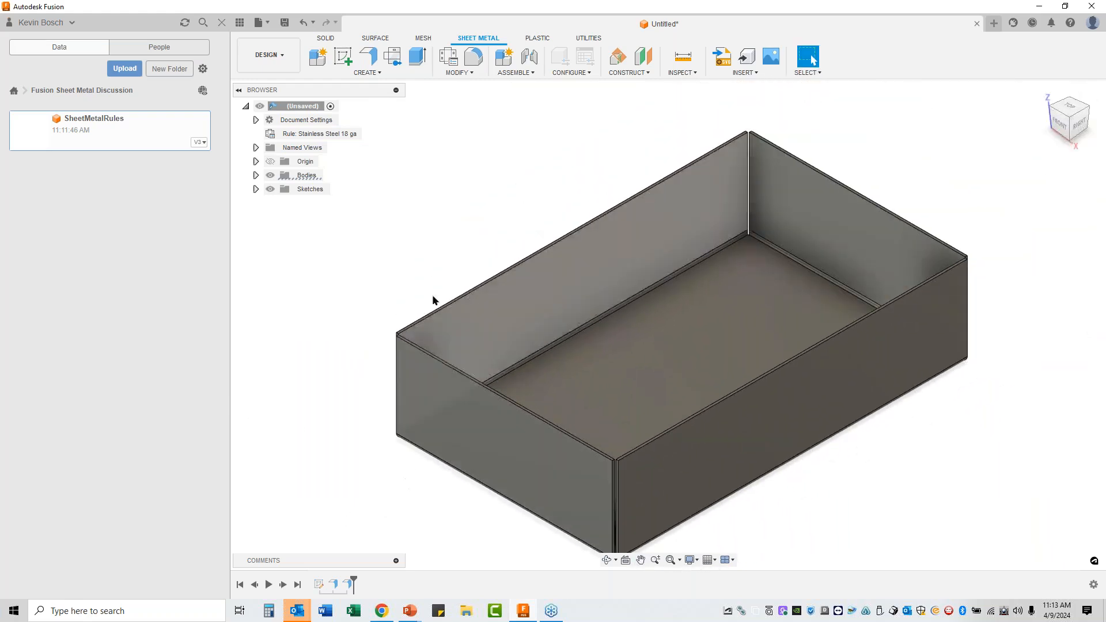
{"action": "left_click", "coordinate": [367, 134]}
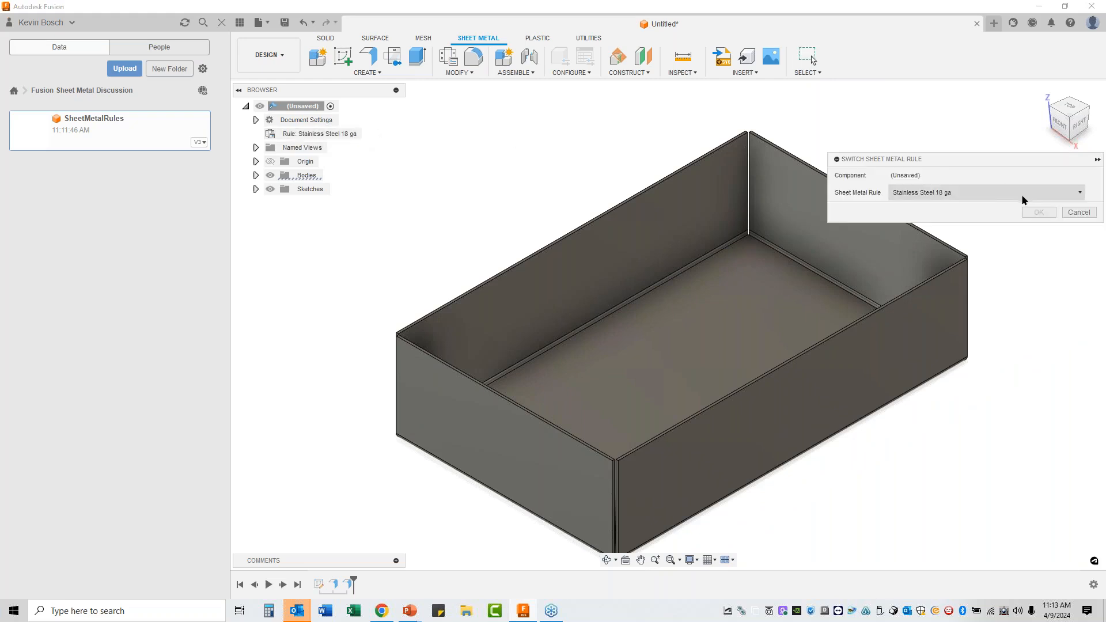
{"action": "left_click", "coordinate": [1016, 196]}
{"action": "left_click", "coordinate": [959, 313]}
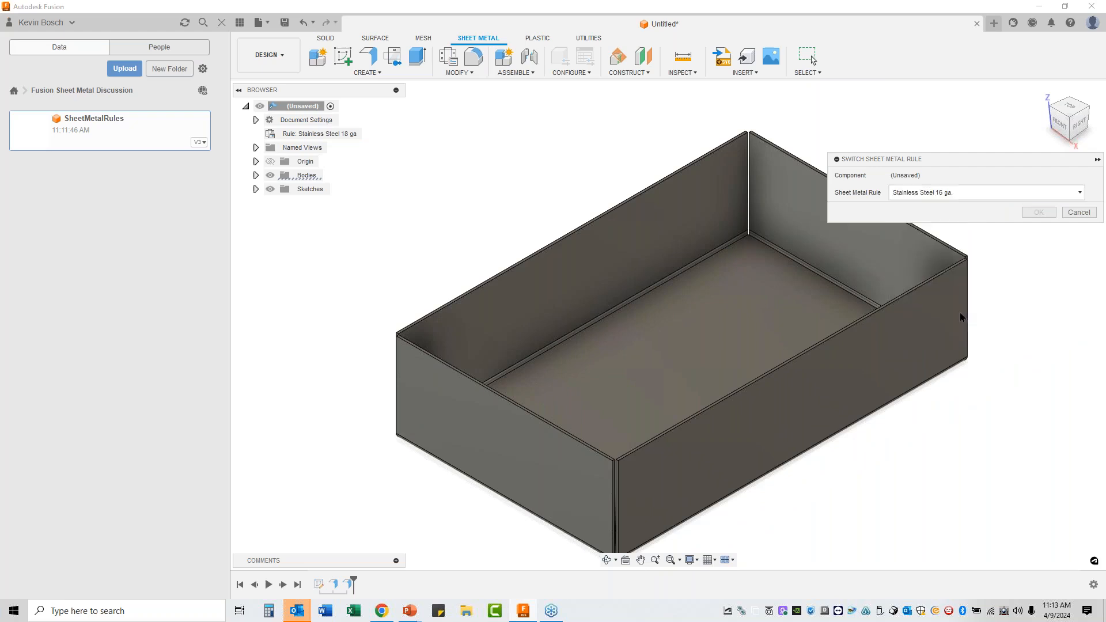
{"action": "left_click", "coordinate": [1038, 212]}
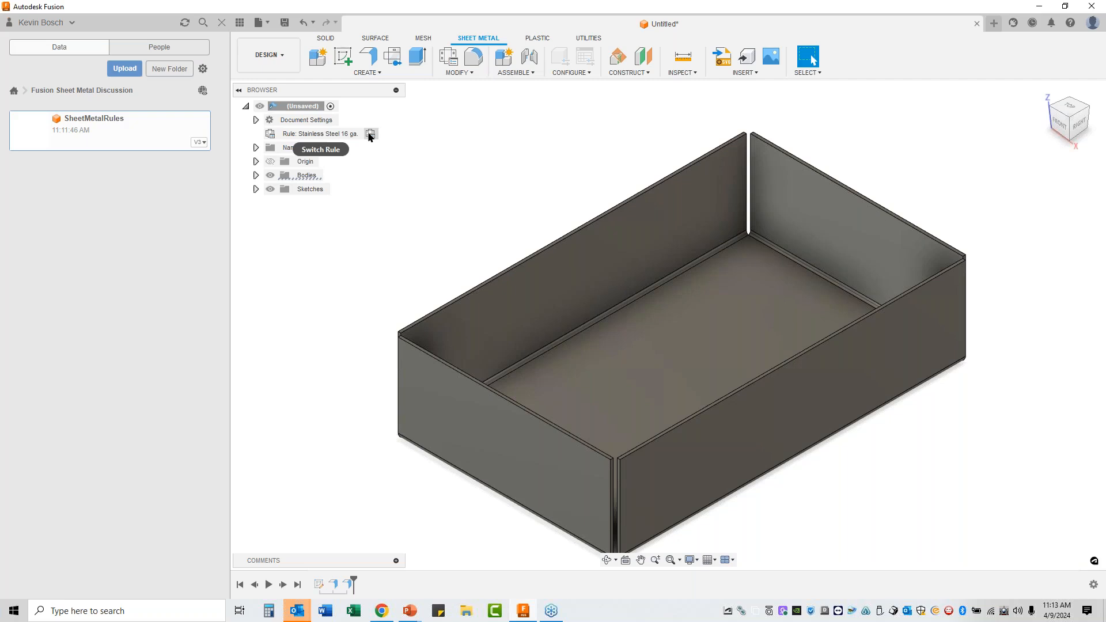
Step: Set the miter/rip/seam gap of the design's Stainless Steel 16 ga. rule to Thickness*5 and save the rule
{"action": "left_click", "coordinate": [449, 57]}
{"action": "mouse_move", "coordinate": [847, 169]}
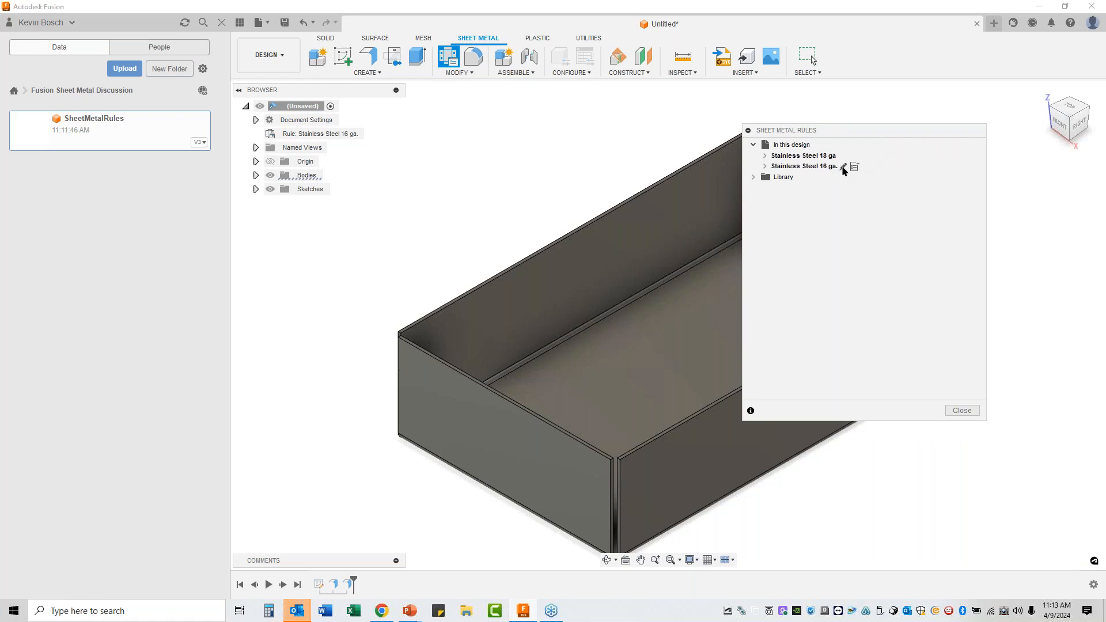
{"action": "left_click", "coordinate": [843, 167]}
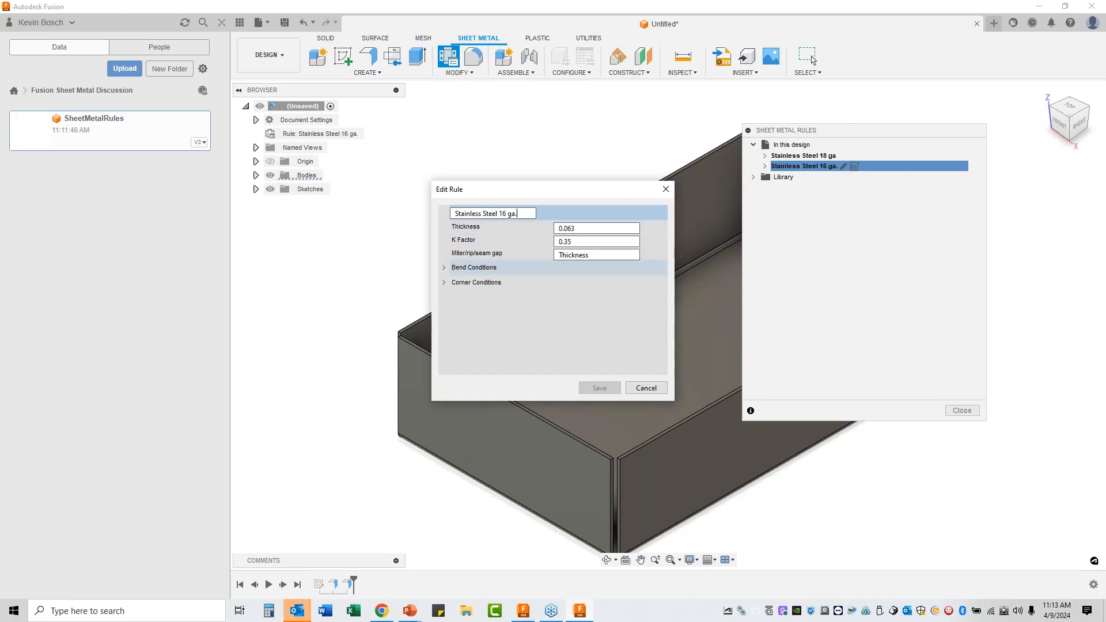
{"action": "left_click", "coordinate": [598, 255]}
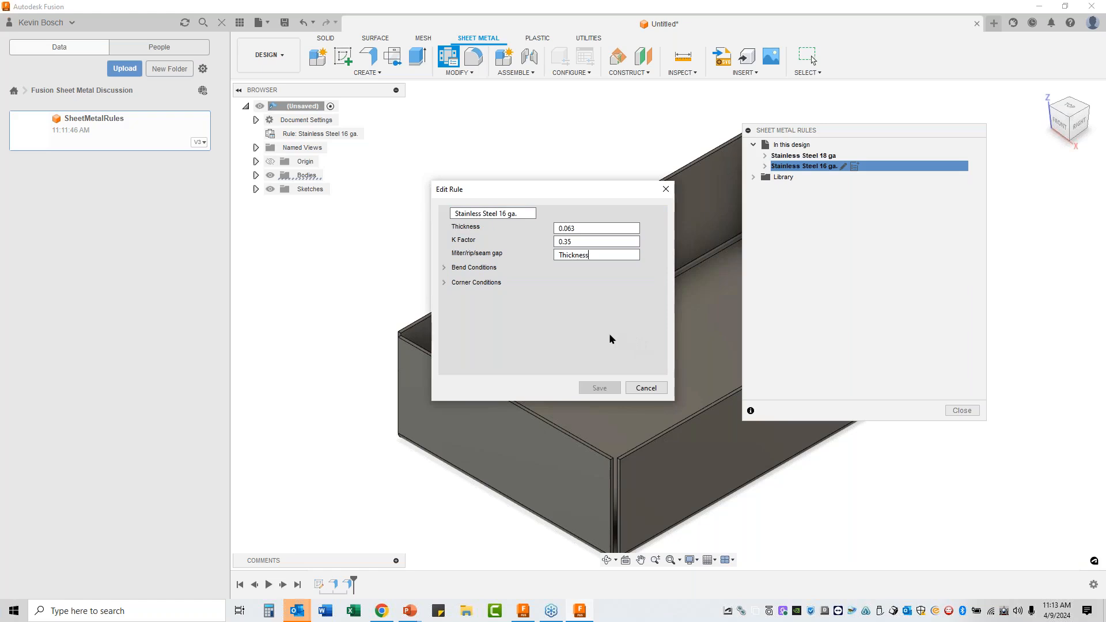
{"action": "type", "text": "*5"}
{"action": "left_click", "coordinate": [599, 387]}
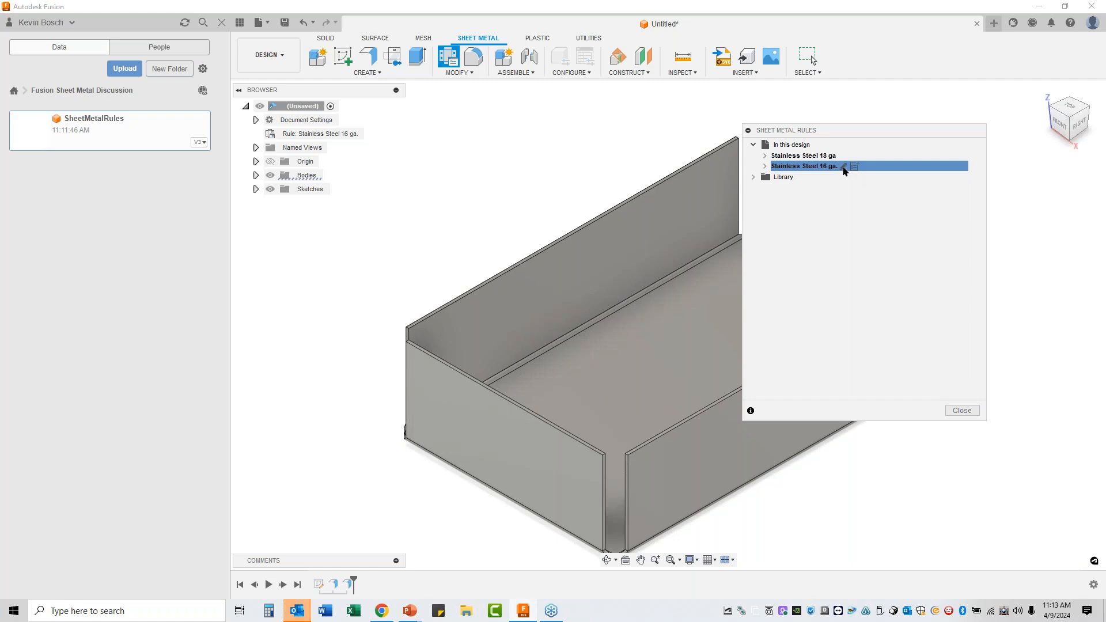
Step: Change the miter/rip/seam gap of the design's Stainless Steel 16 ga. rule to Thickness*.5, save it and close the sheet metal rules
{"action": "left_click", "coordinate": [843, 167]}
{"action": "left_click", "coordinate": [599, 256]}
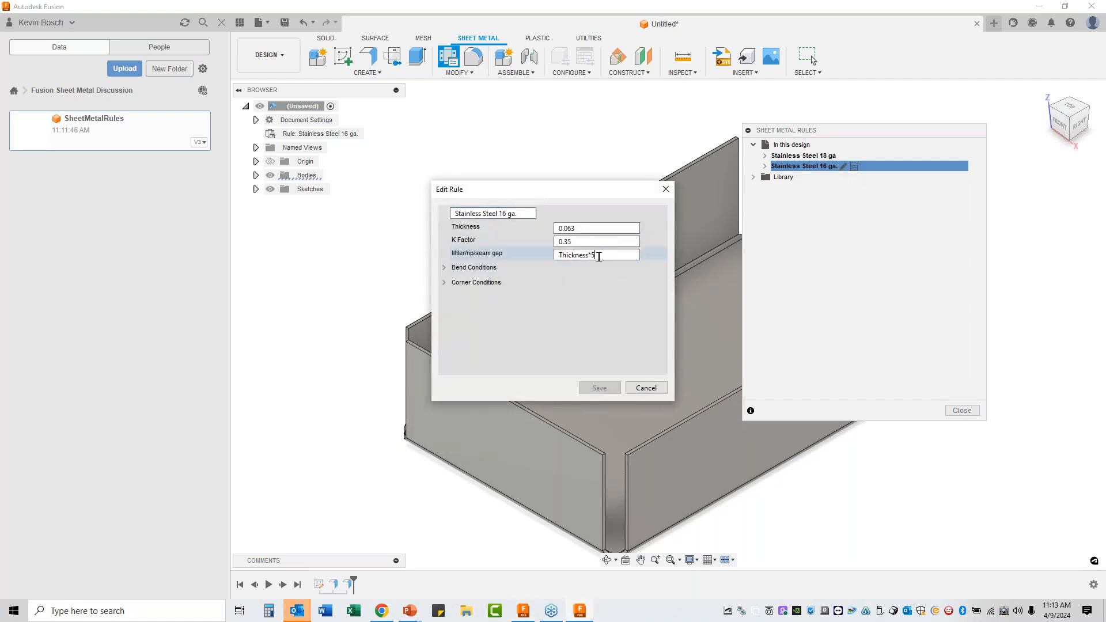
{"action": "key", "text": "BackSpace"}
{"action": "type", "text": ".5"}
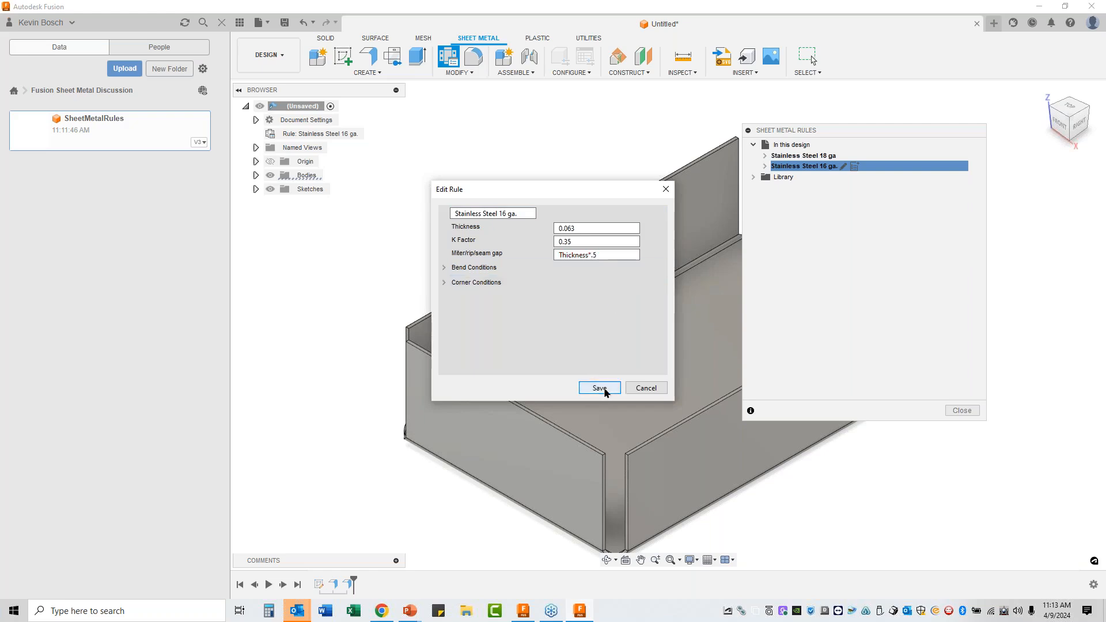
{"action": "left_click", "coordinate": [600, 389]}
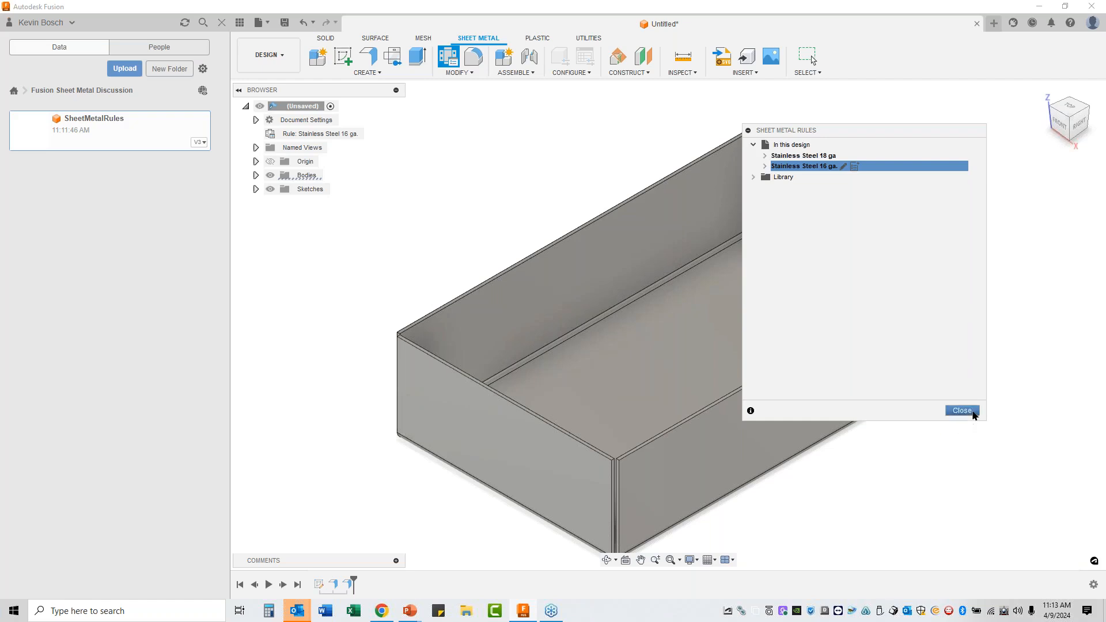
{"action": "left_click", "coordinate": [971, 411]}
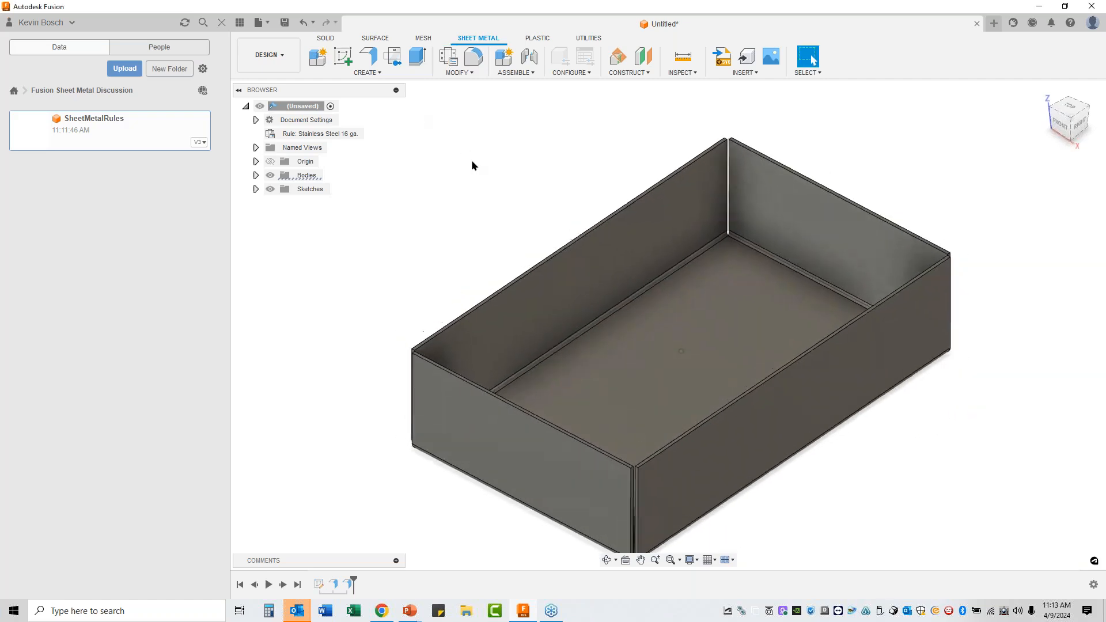
Step: Add inward flanges with a height of .75 in and mitered corners along the top edges of all four box walls
{"action": "left_click", "coordinate": [368, 61]}
{"action": "scroll", "coordinate": [847, 161], "scroll_direction": "up", "scroll_amount": 3}
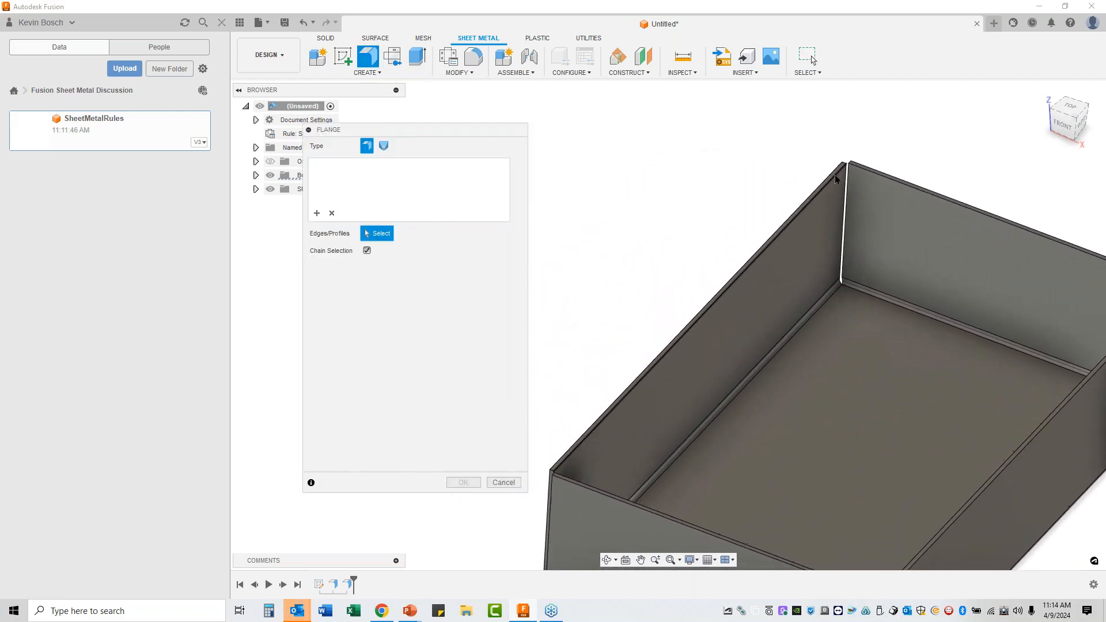
{"action": "left_click", "coordinate": [834, 179]}
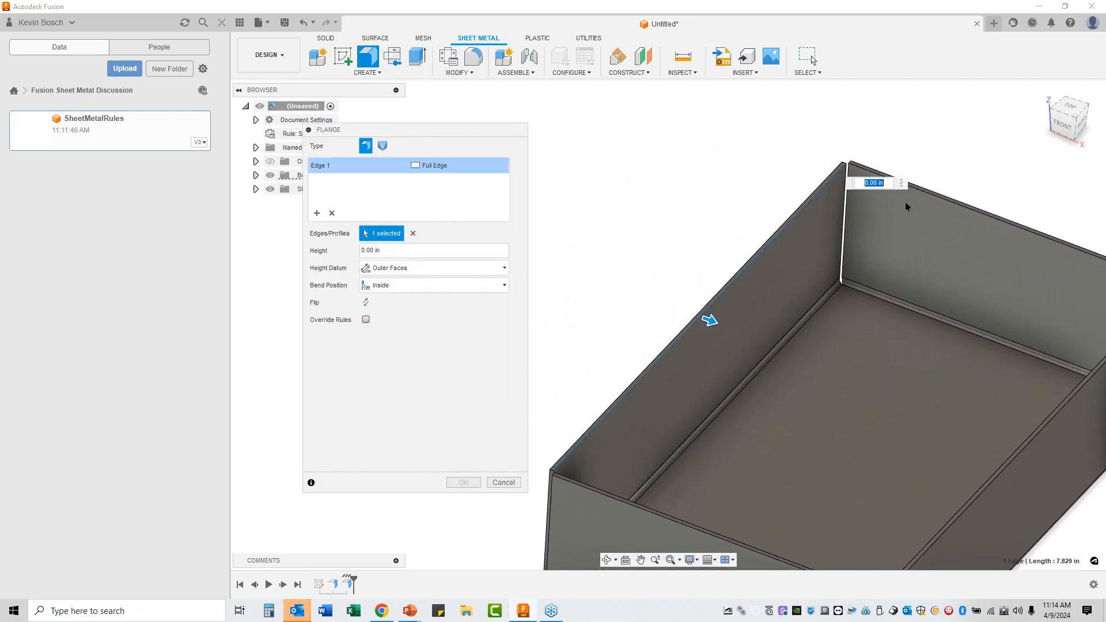
{"action": "left_click", "coordinate": [939, 200]}
{"action": "scroll", "coordinate": [920, 212], "scroll_direction": "down", "scroll_amount": 3}
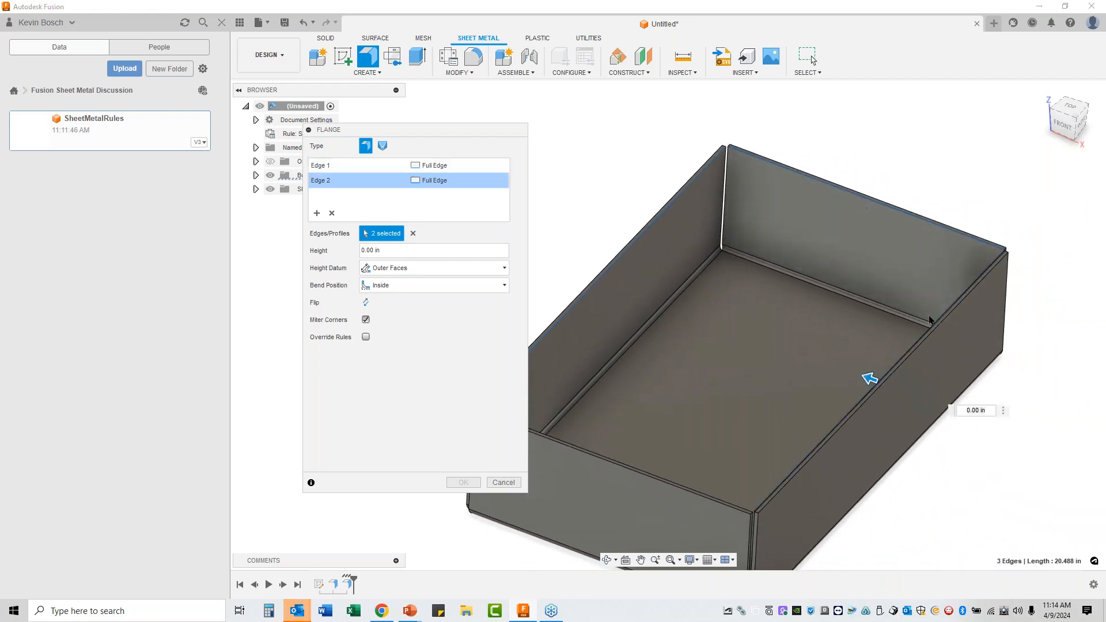
{"action": "middle_click_drag", "start_coordinate": [725, 430], "coordinate": [723, 388]}
{"action": "left_click", "coordinate": [698, 446]}
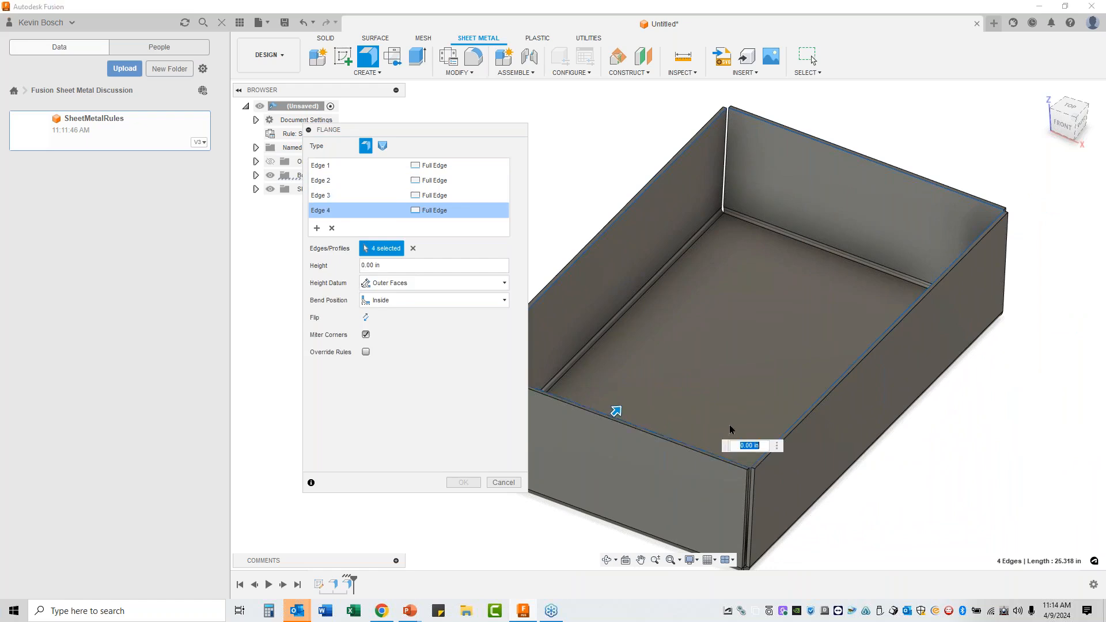
{"action": "left_click_drag", "start_coordinate": [624, 420], "coordinate": [639, 389]}
{"action": "left_click", "coordinate": [391, 266]}
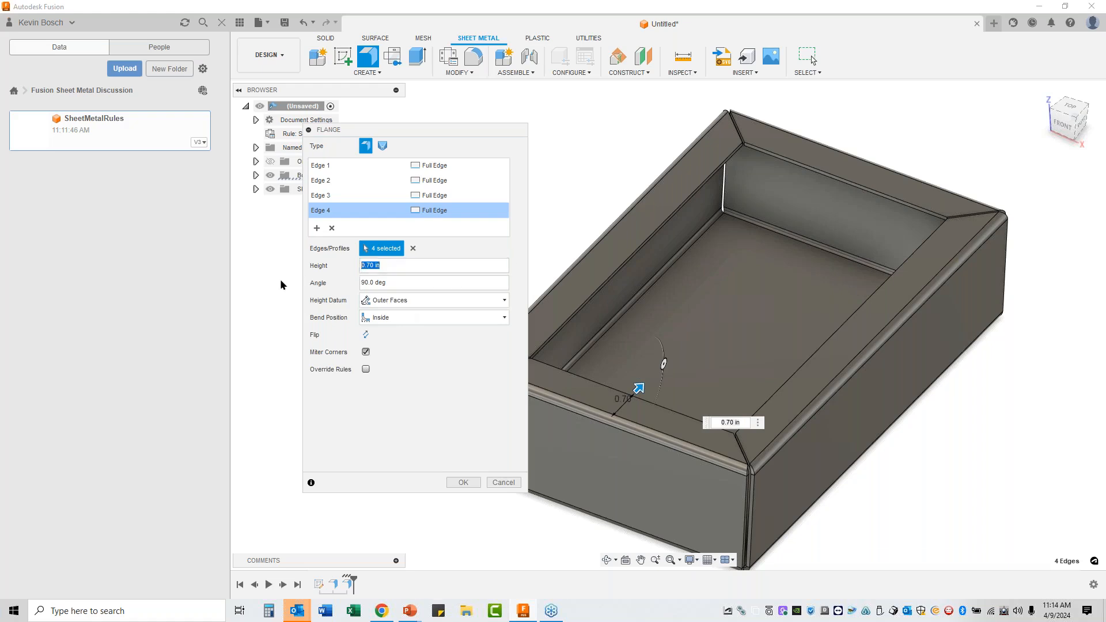
{"action": "key", "text": "BackSpace"}
{"action": "type", "text": ".75"}
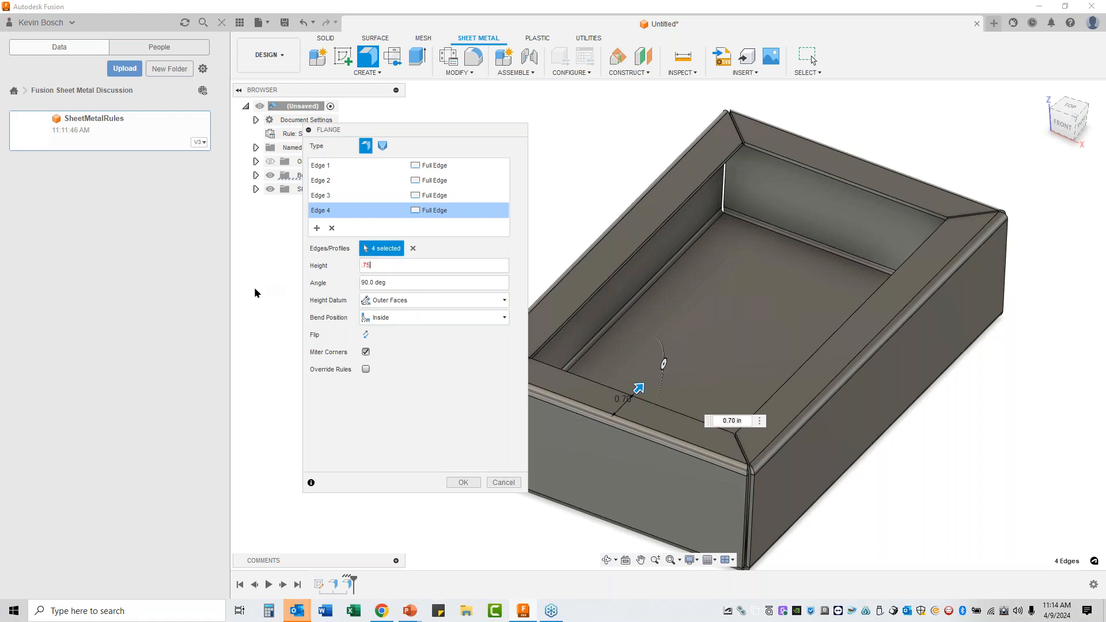
{"action": "left_click", "coordinate": [464, 482]}
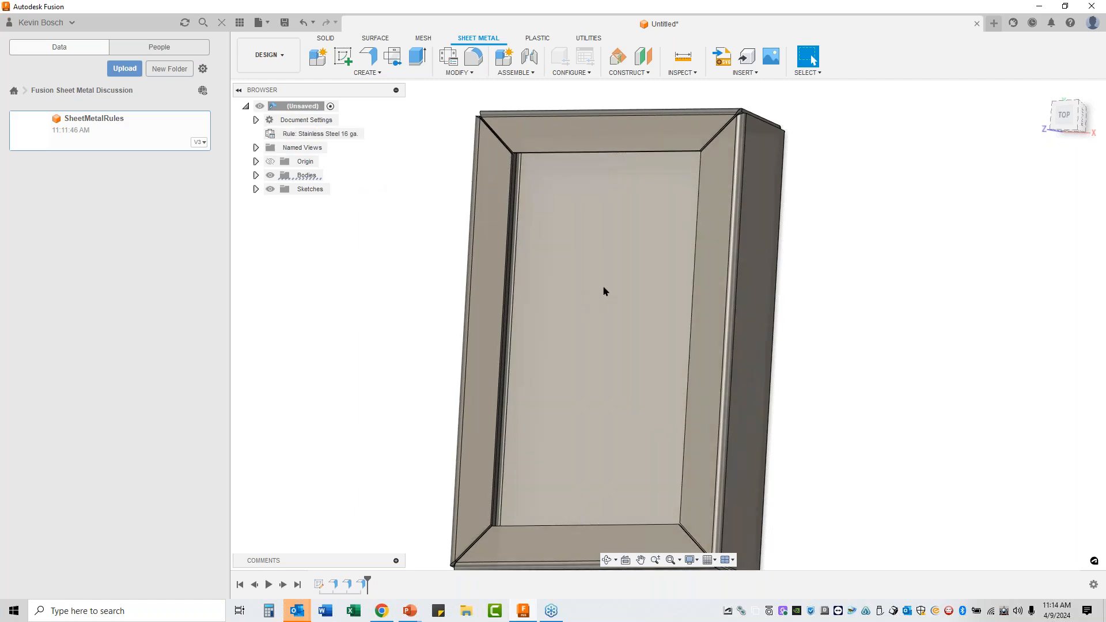
Step: Create a sketch on the inside bottom face of the box and turn on Slice in the sketch options
{"action": "left_click", "coordinate": [604, 290]}
{"action": "right_click", "coordinate": [600, 292]}
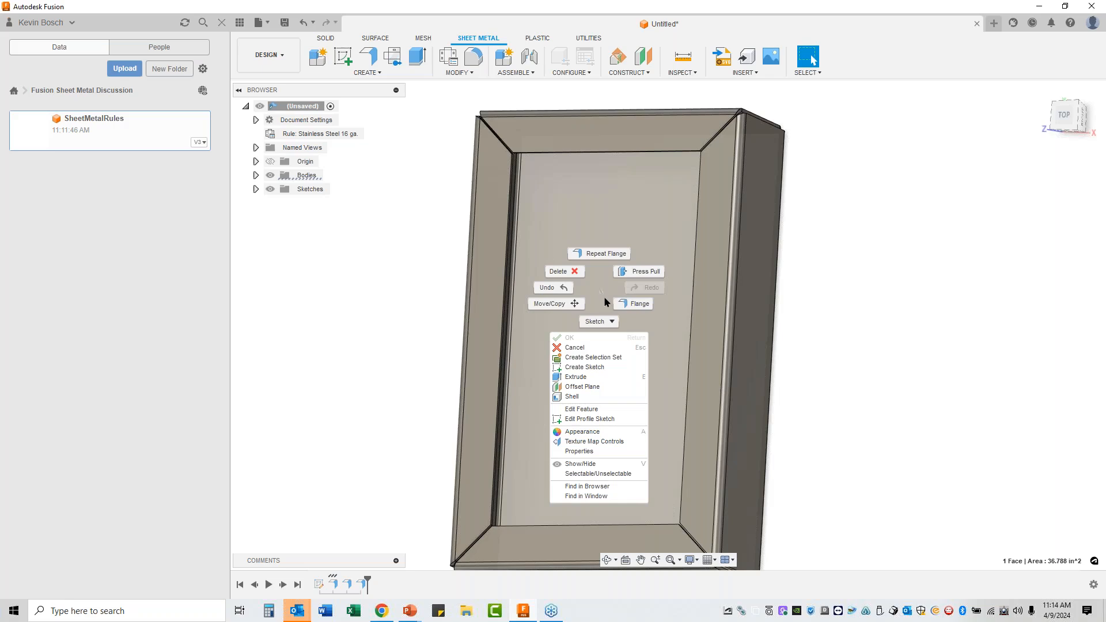
{"action": "left_click", "coordinate": [599, 321]}
{"action": "right_click", "coordinate": [604, 323]}
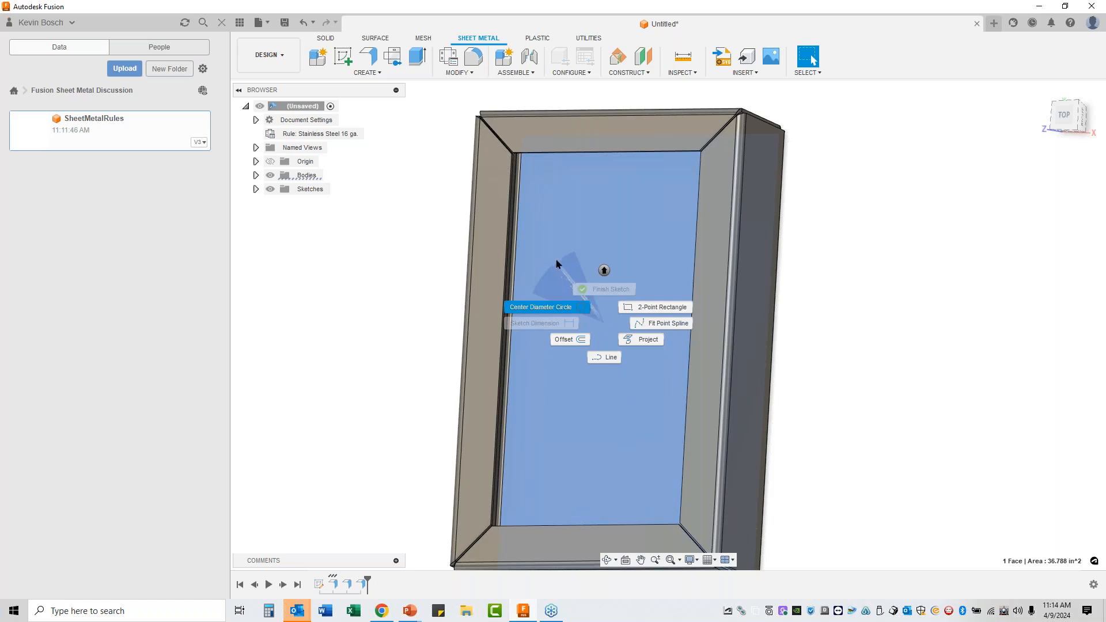
{"action": "key", "text": "Escape"}
{"action": "right_click", "coordinate": [600, 253]}
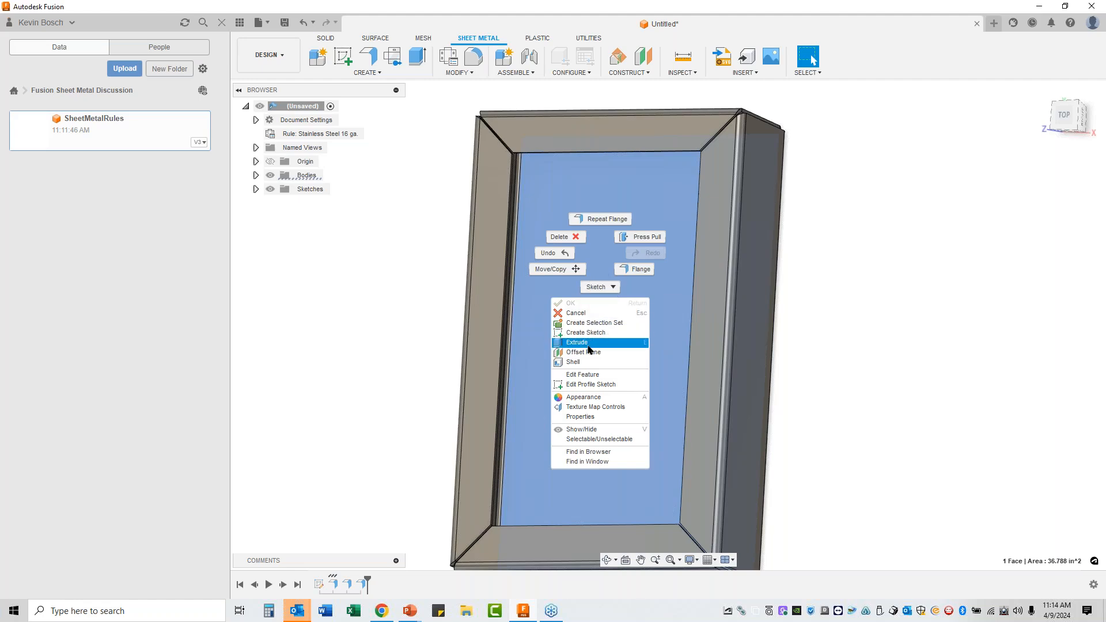
{"action": "left_click", "coordinate": [586, 333]}
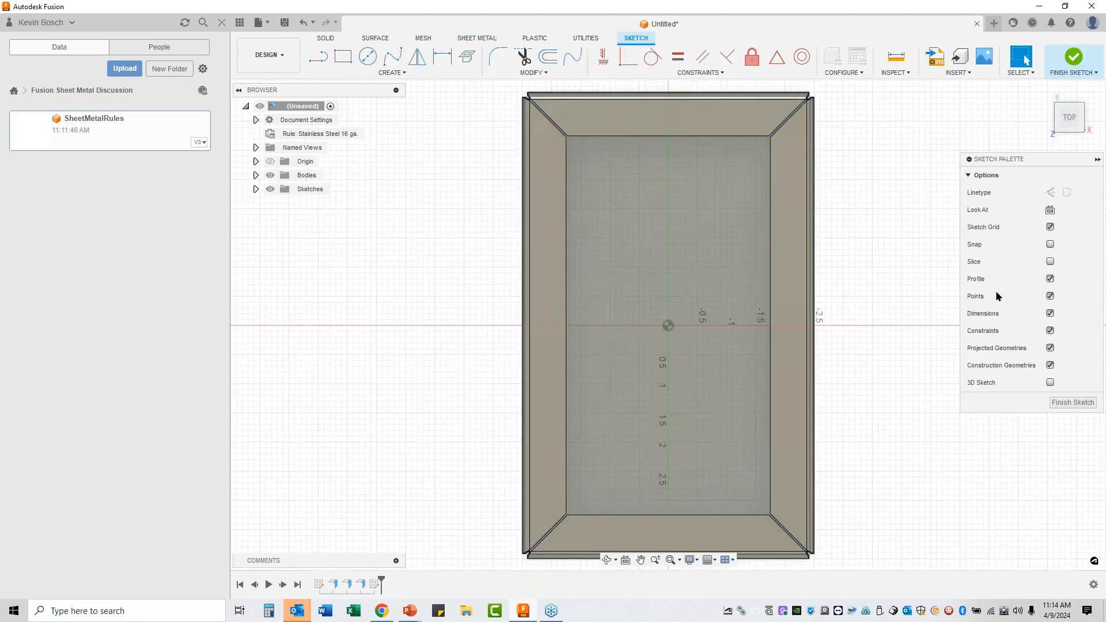
{"action": "left_click", "coordinate": [1050, 262]}
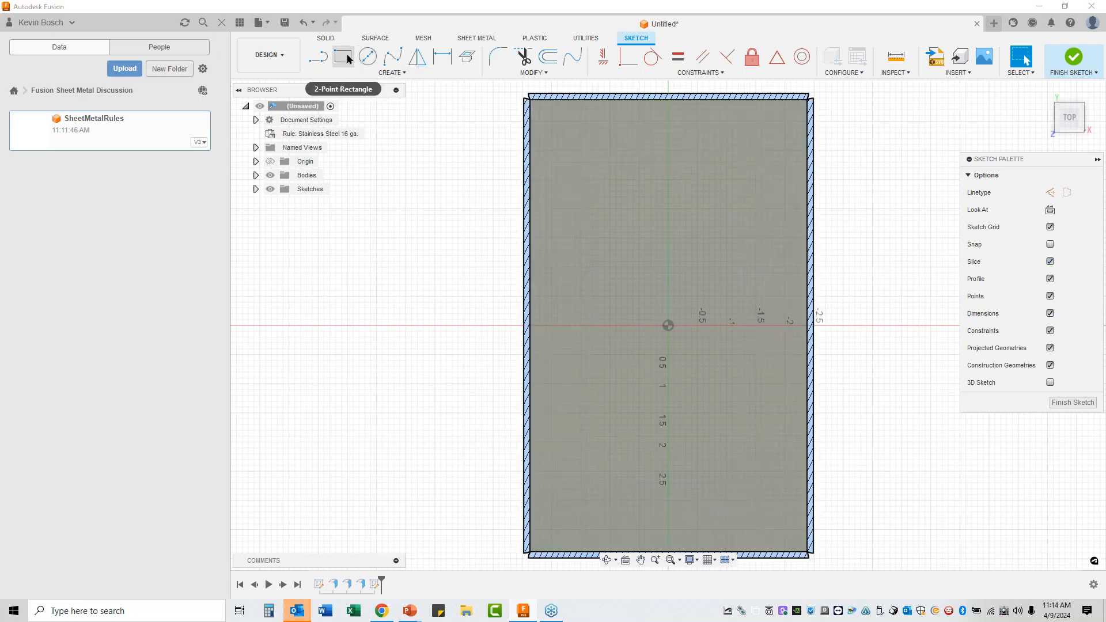
Step: Sketch a vertical center-to-center slot on the box floor with a .25 in center distance and .25 in width
{"action": "left_click", "coordinate": [344, 73]}
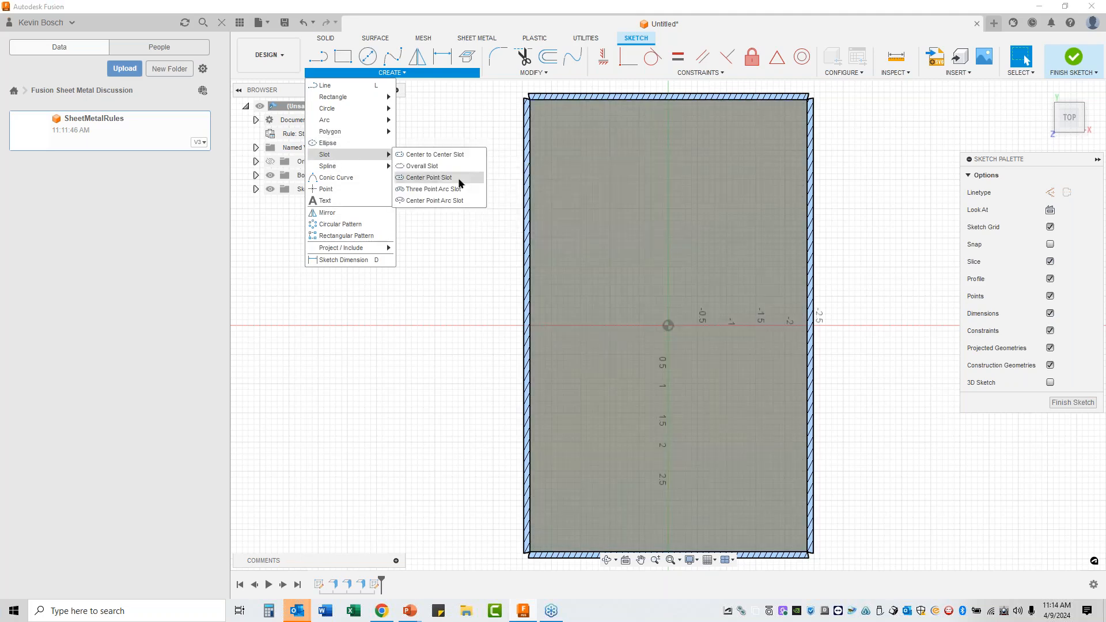
{"action": "left_click", "coordinate": [440, 156]}
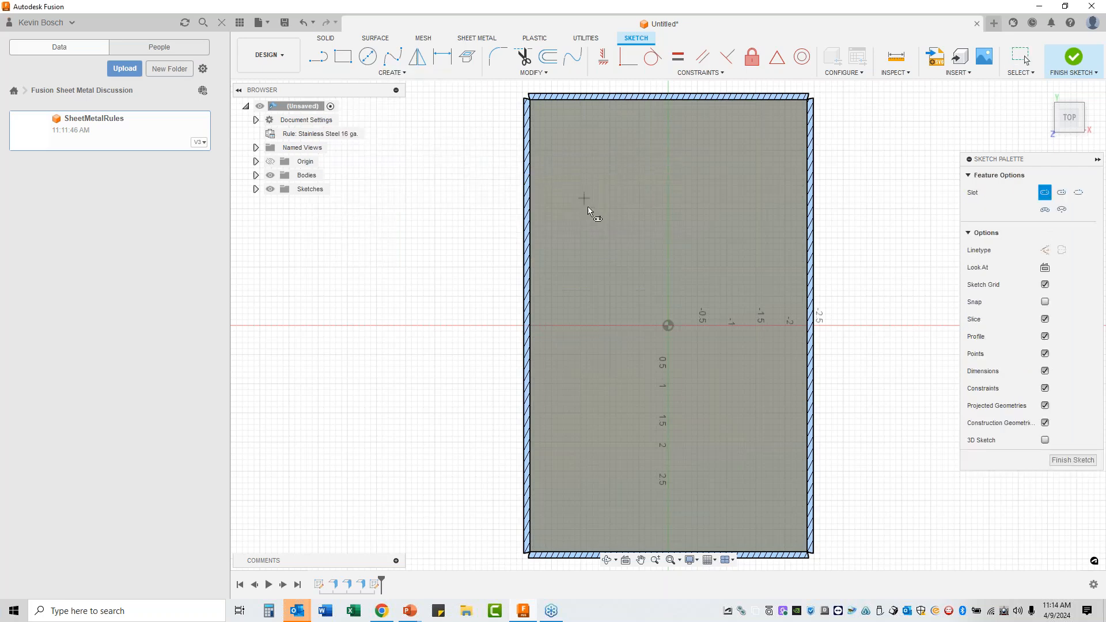
{"action": "left_click", "coordinate": [591, 205]}
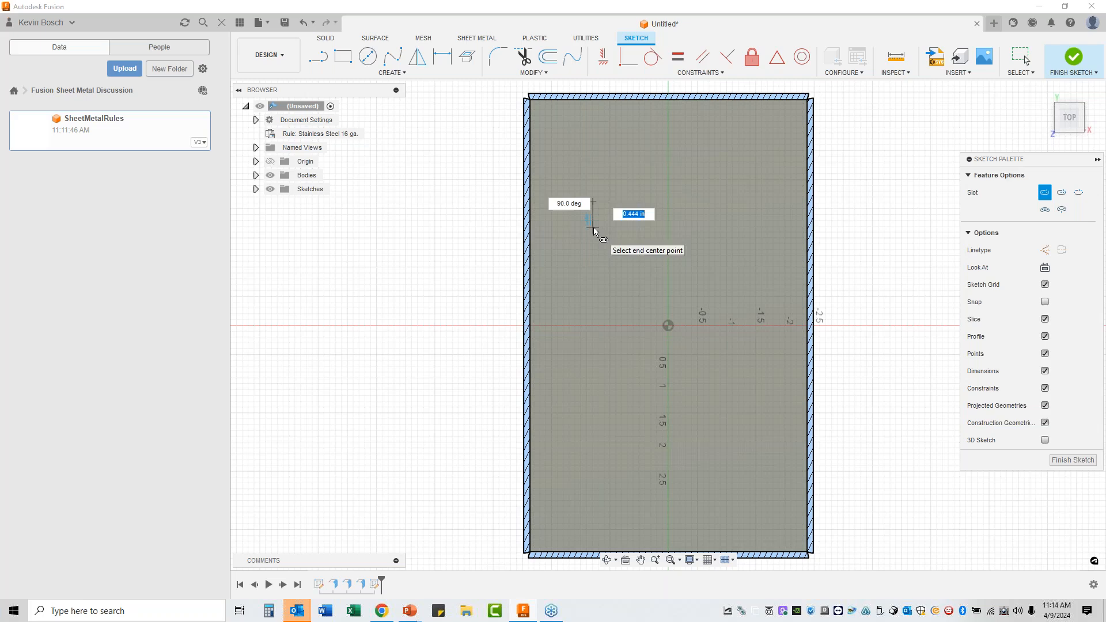
{"action": "type", "text": ".25"}
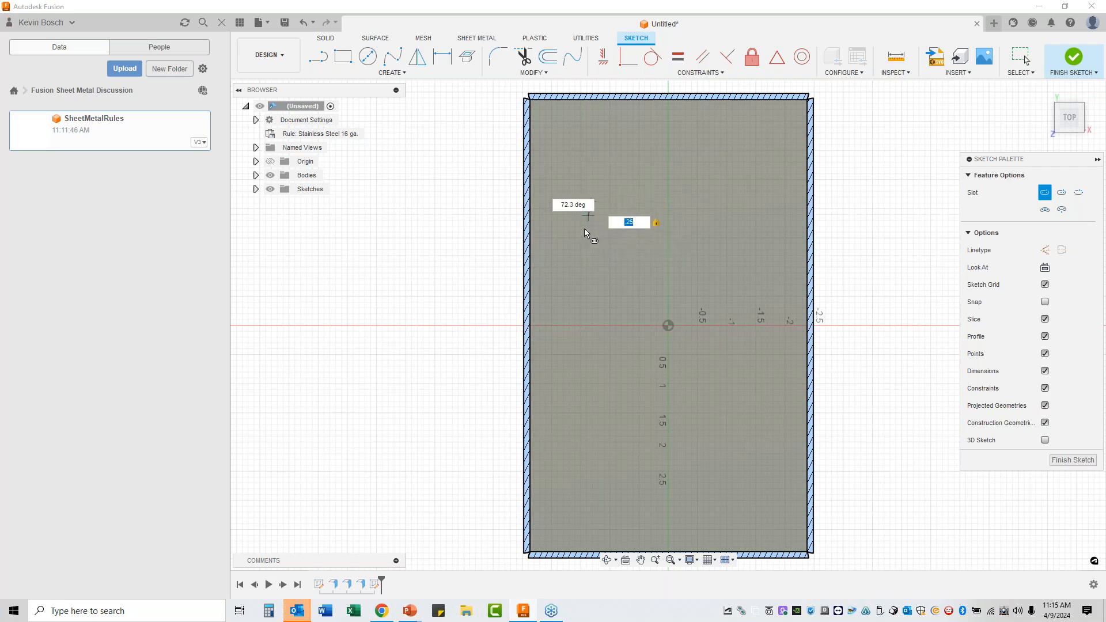
{"action": "scroll", "coordinate": [582, 229], "scroll_direction": "up", "scroll_amount": 3}
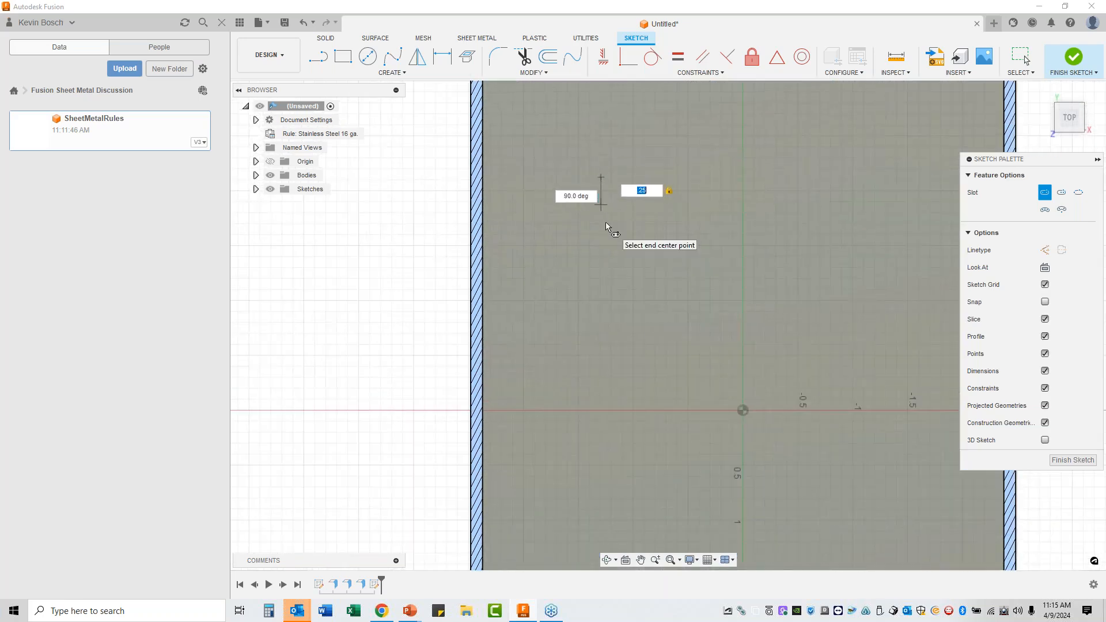
{"action": "left_click", "coordinate": [606, 222]}
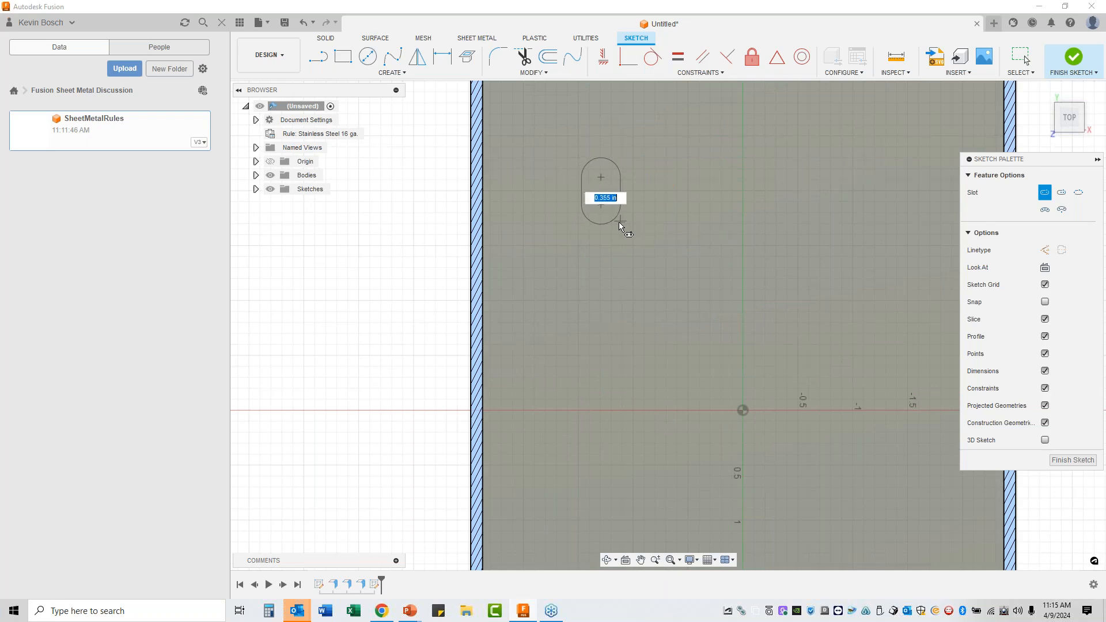
{"action": "type", "text": ".25"}
{"action": "key", "text": "Return"}
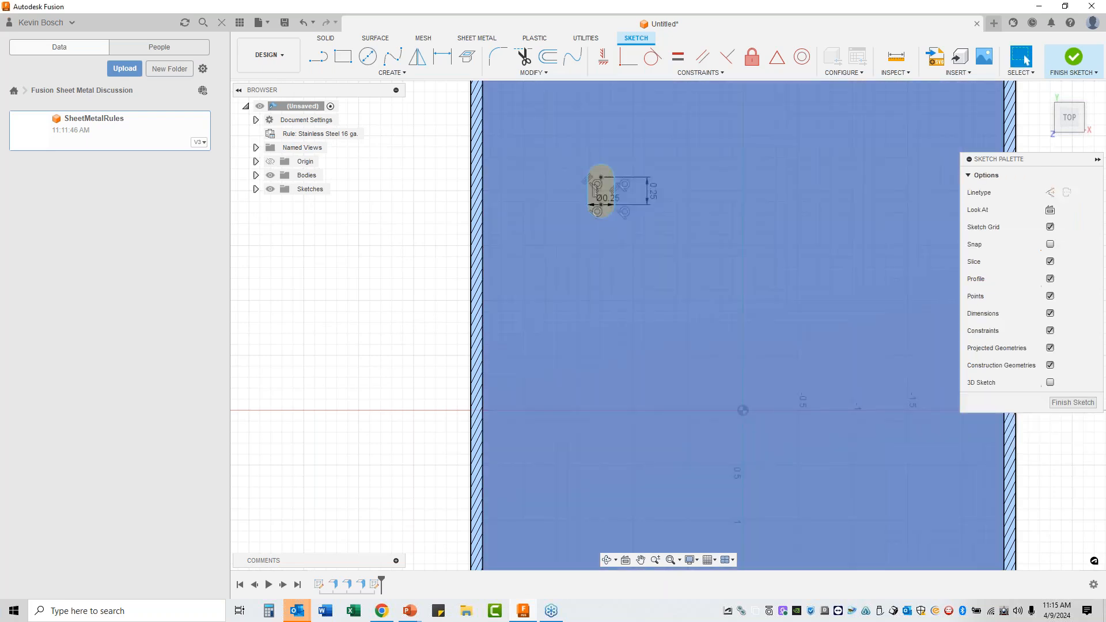
{"action": "key", "text": "Escape"}
Step: Draw a .5 in diameter circle centered on the slot's upper center point
{"action": "left_click", "coordinate": [368, 56]}
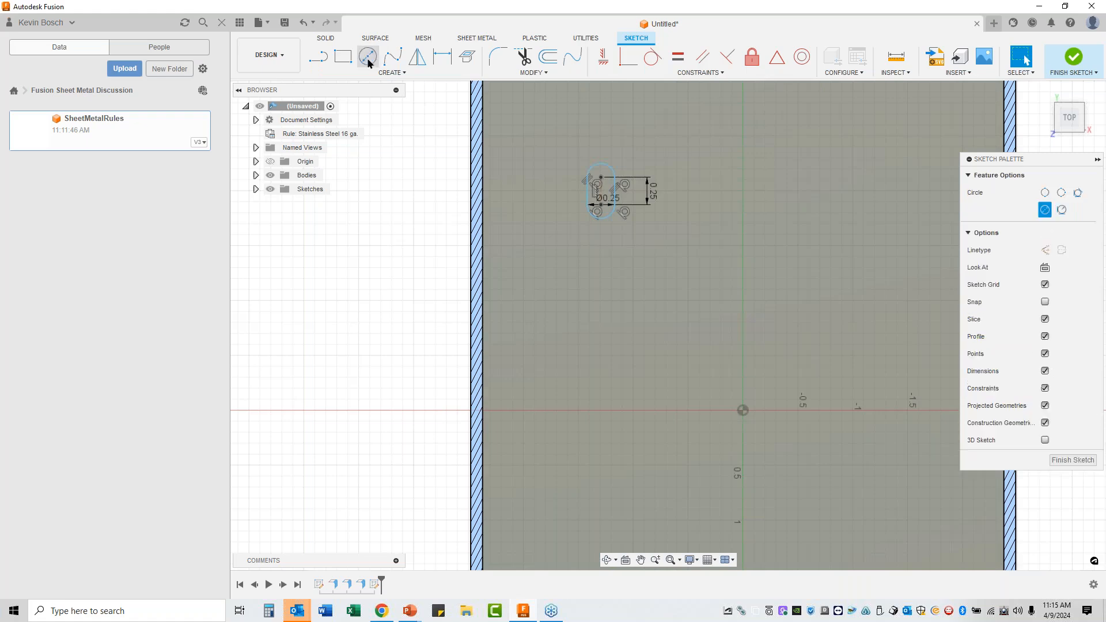
{"action": "left_click", "coordinate": [601, 178]}
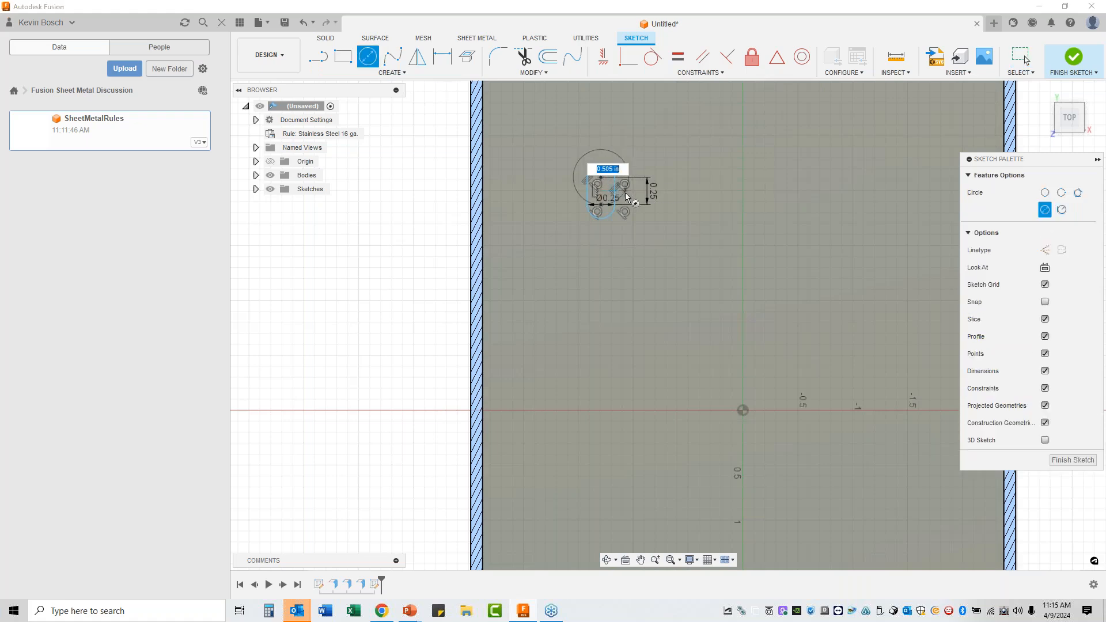
{"action": "type", "text": ".5"}
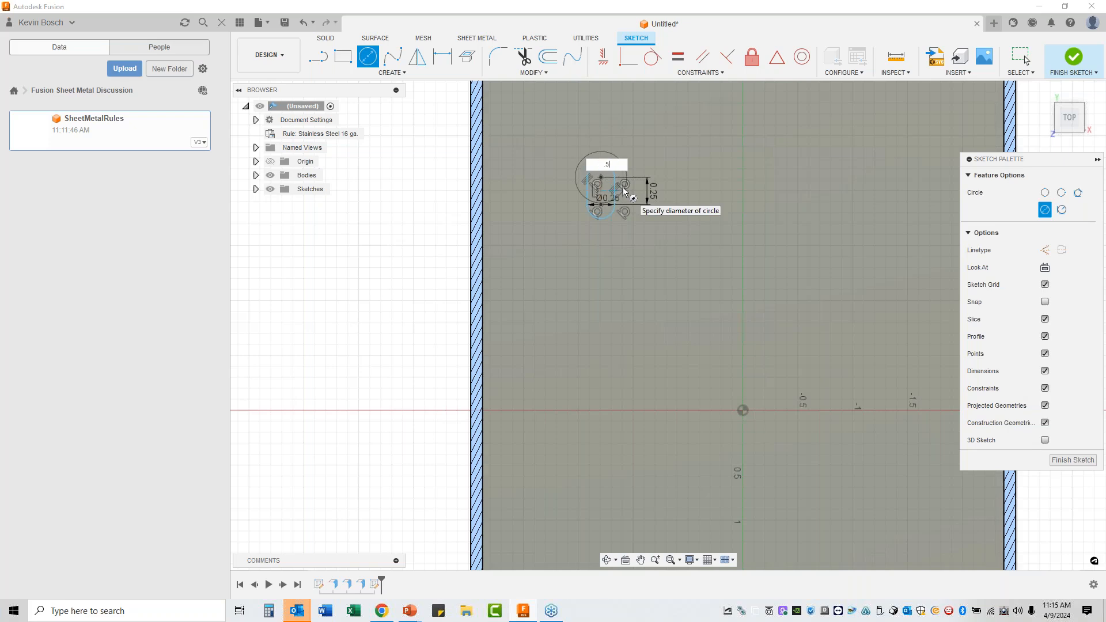
{"action": "key", "text": "Return"}
{"action": "left_click", "coordinate": [1025, 57]}
{"action": "left_click", "coordinate": [677, 105]}
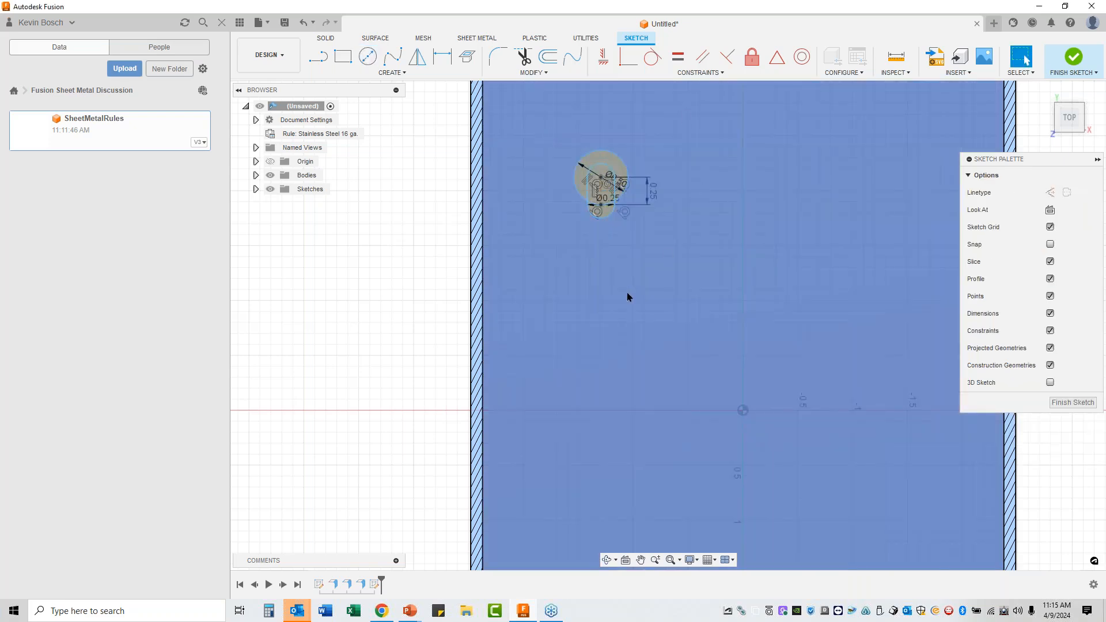
Step: Set the slot's center-to-center distance to .5 in
{"action": "left_click", "coordinate": [653, 200]}
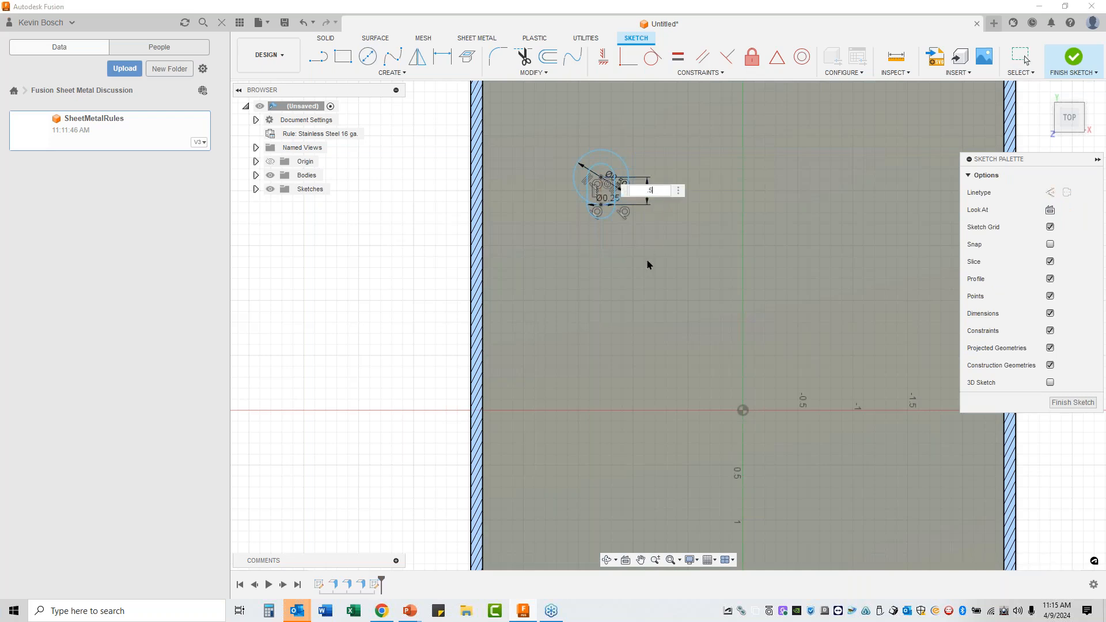
{"action": "type", "text": ".5"}
{"action": "key", "text": "Return"}
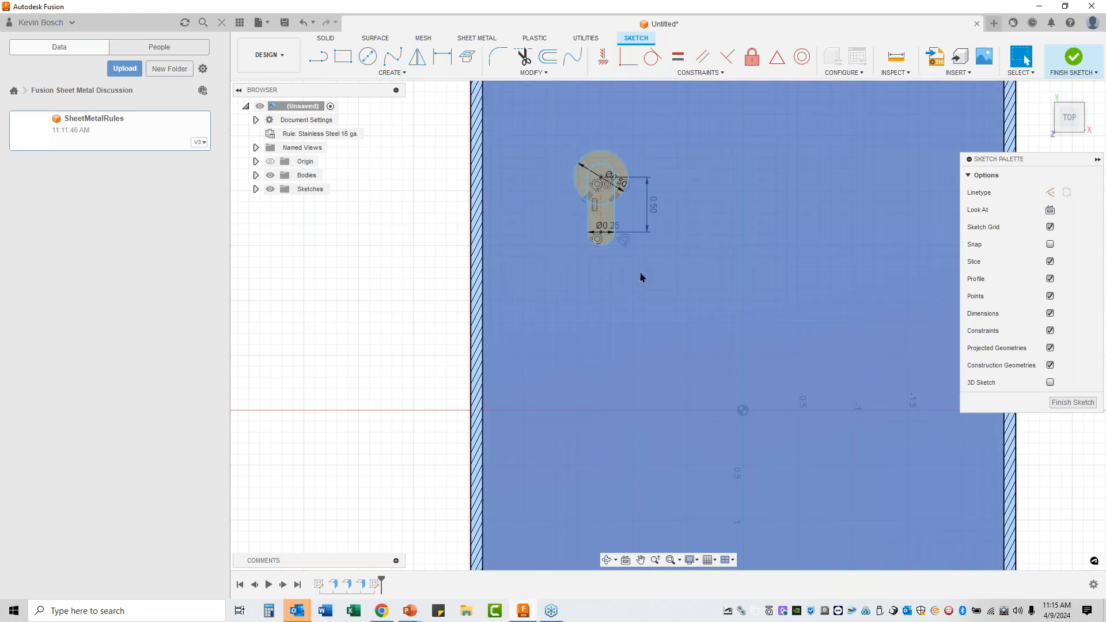
Step: Dimension the circle's center 1.75 in below the inside edge of the upper short wall
{"action": "scroll", "coordinate": [535, 333], "scroll_direction": "down", "scroll_amount": 1}
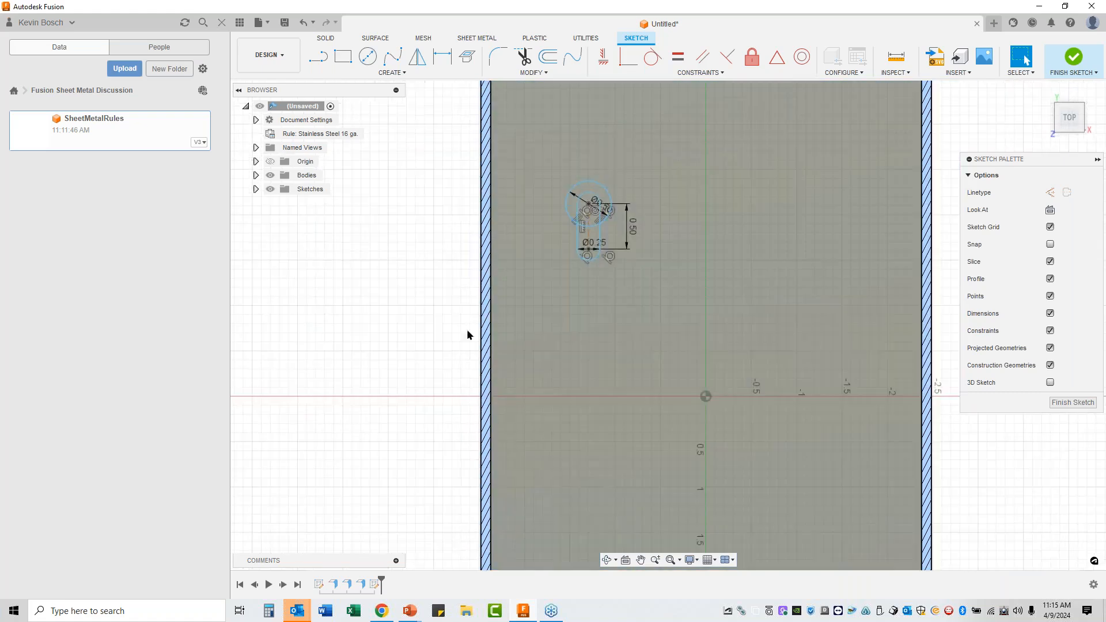
{"action": "right_click", "coordinate": [416, 288]}
{"action": "left_click", "coordinate": [419, 248]}
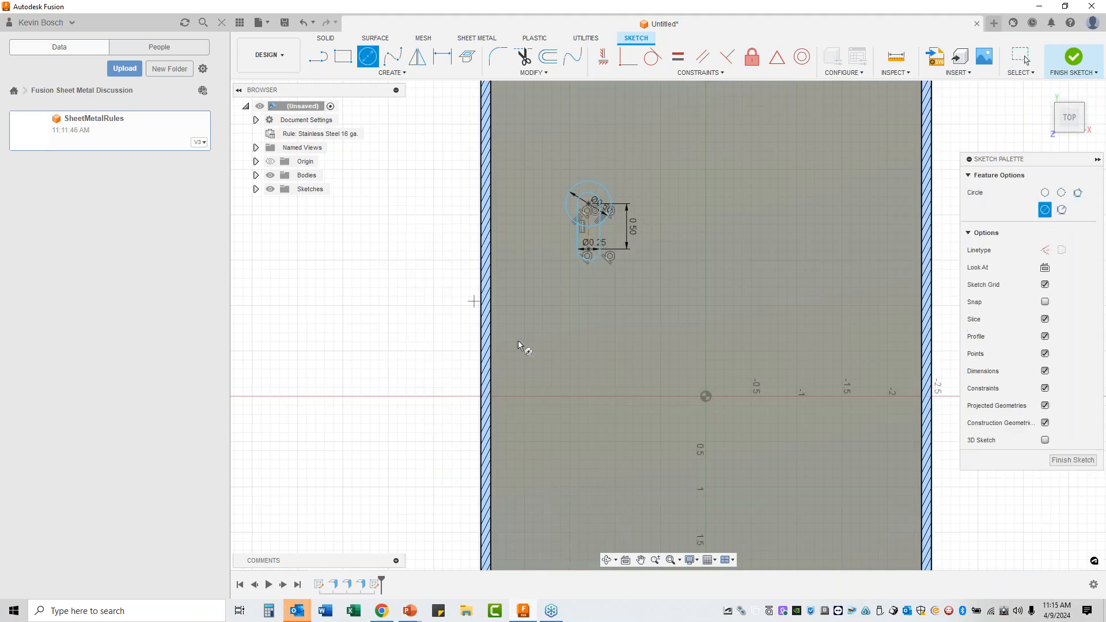
{"action": "scroll", "coordinate": [521, 348], "scroll_direction": "down", "scroll_amount": 1}
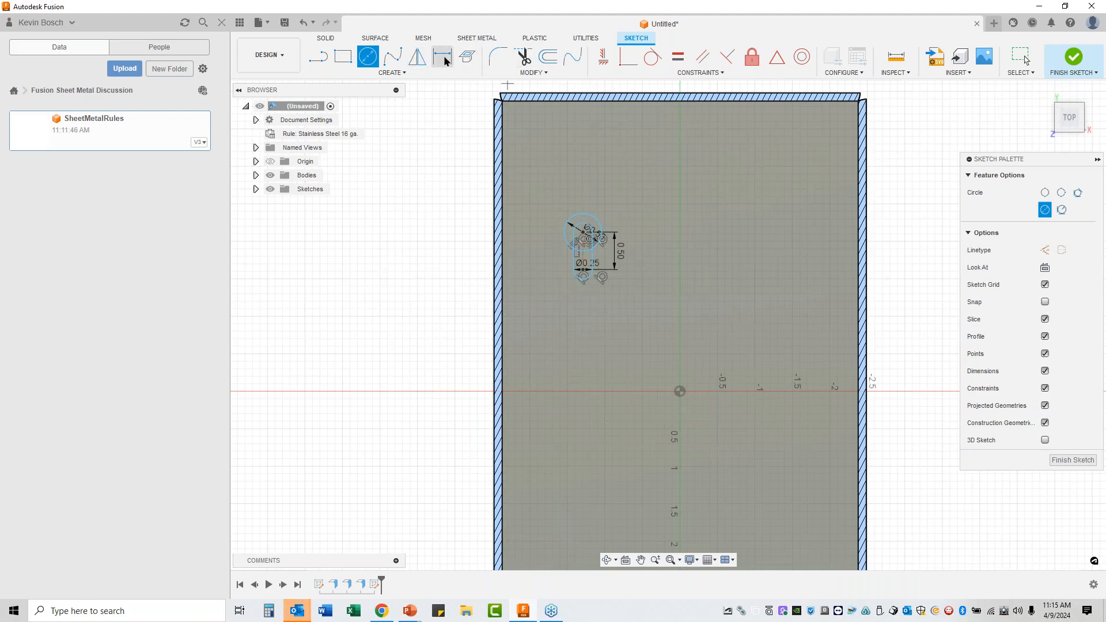
{"action": "key", "text": "d"}
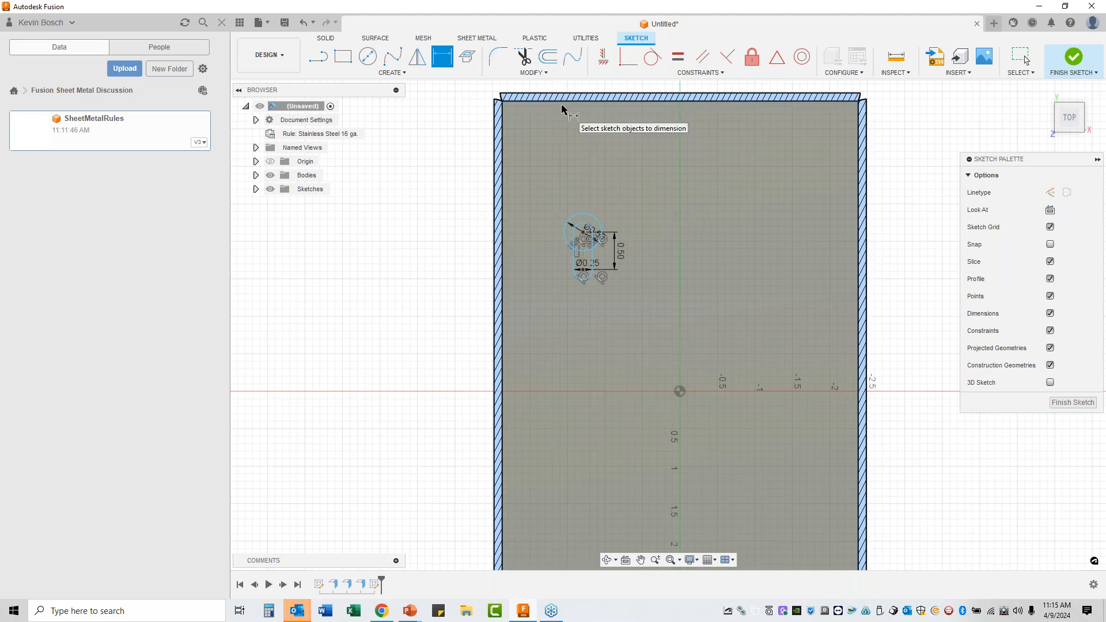
{"action": "left_click", "coordinate": [562, 102]}
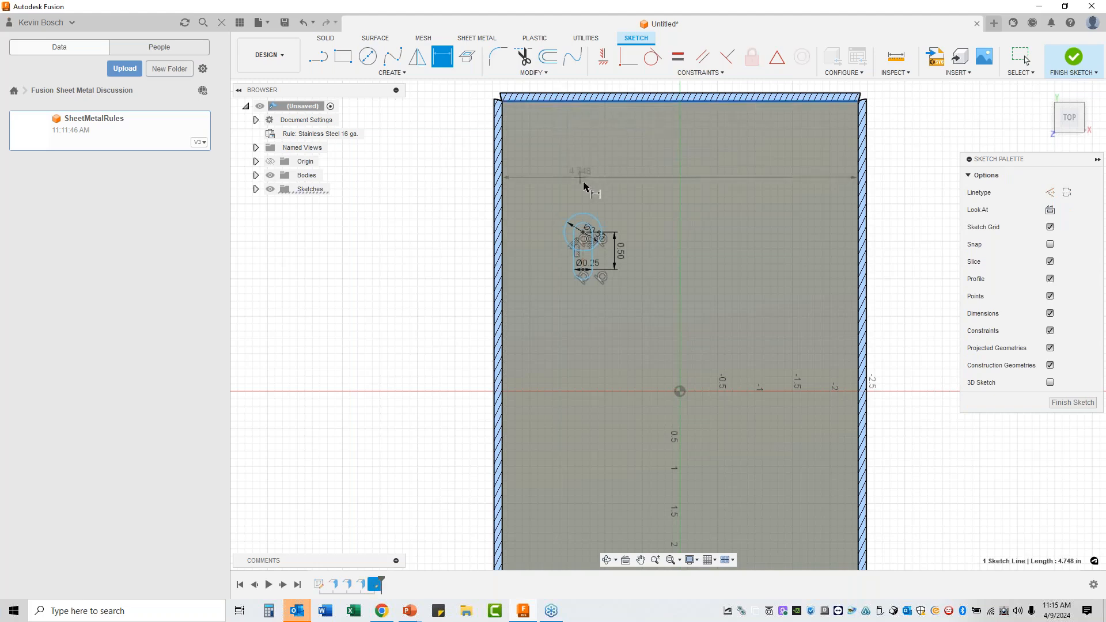
{"action": "left_click", "coordinate": [583, 232]}
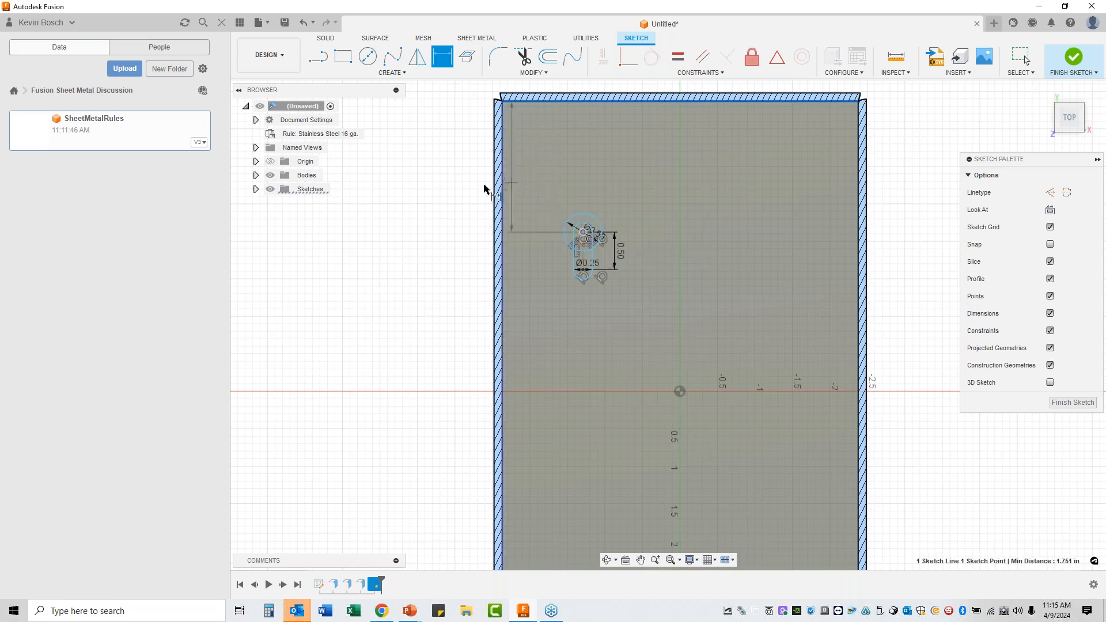
{"action": "left_click", "coordinate": [433, 173]}
{"action": "type", "text": "1.75"}
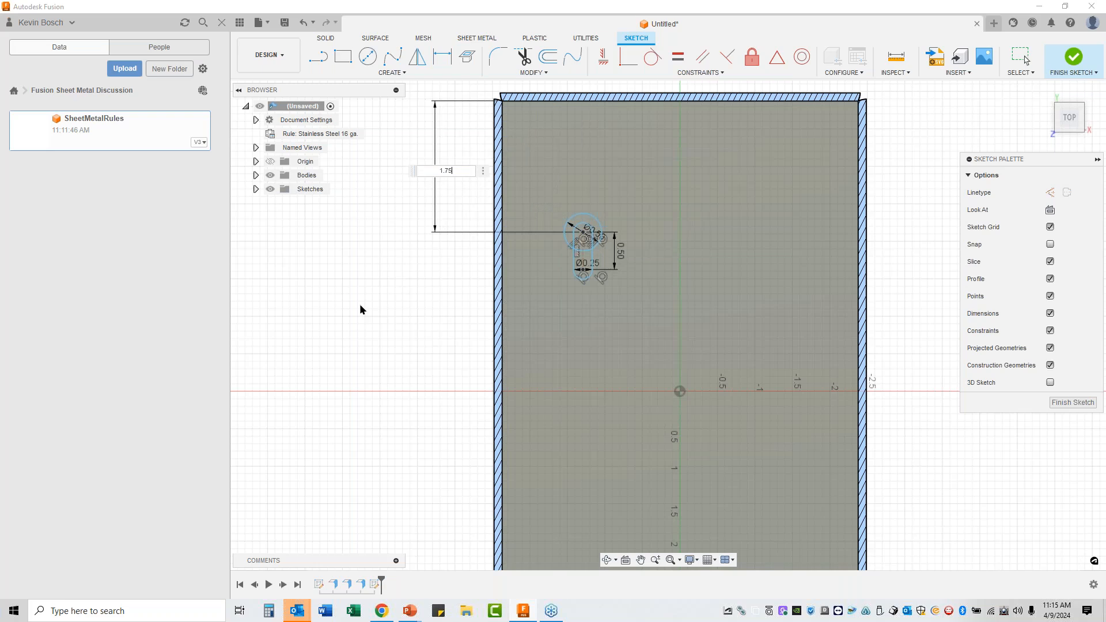
{"action": "key", "text": "Return"}
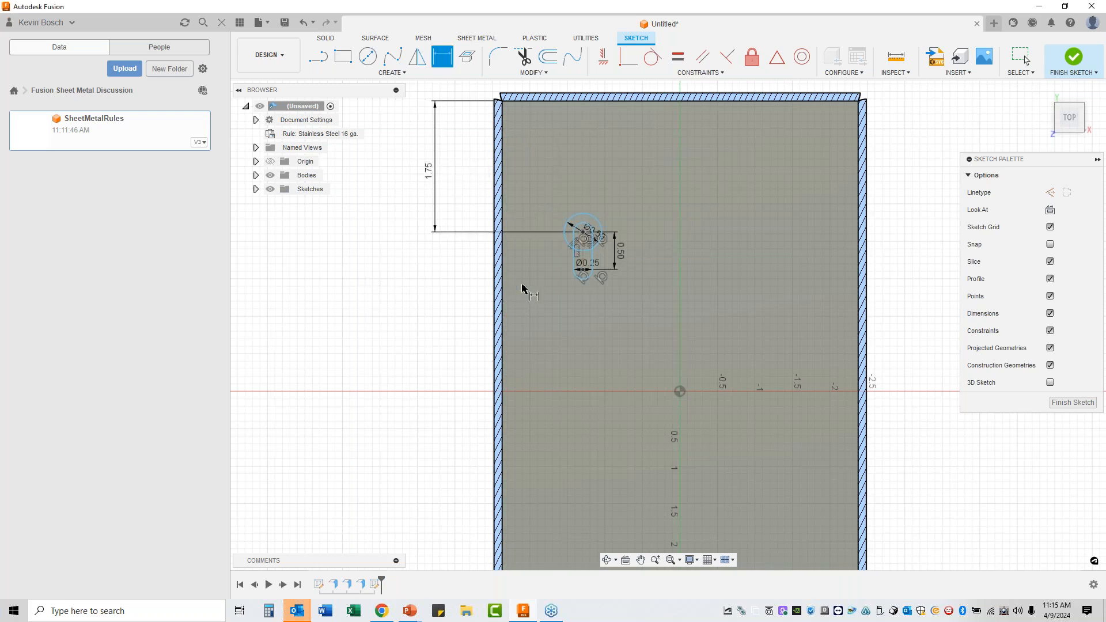
Step: Dimension the circle's center 1.0 in from the inside edge of the nearest long wall and finish the sketch
{"action": "left_click", "coordinate": [501, 259]}
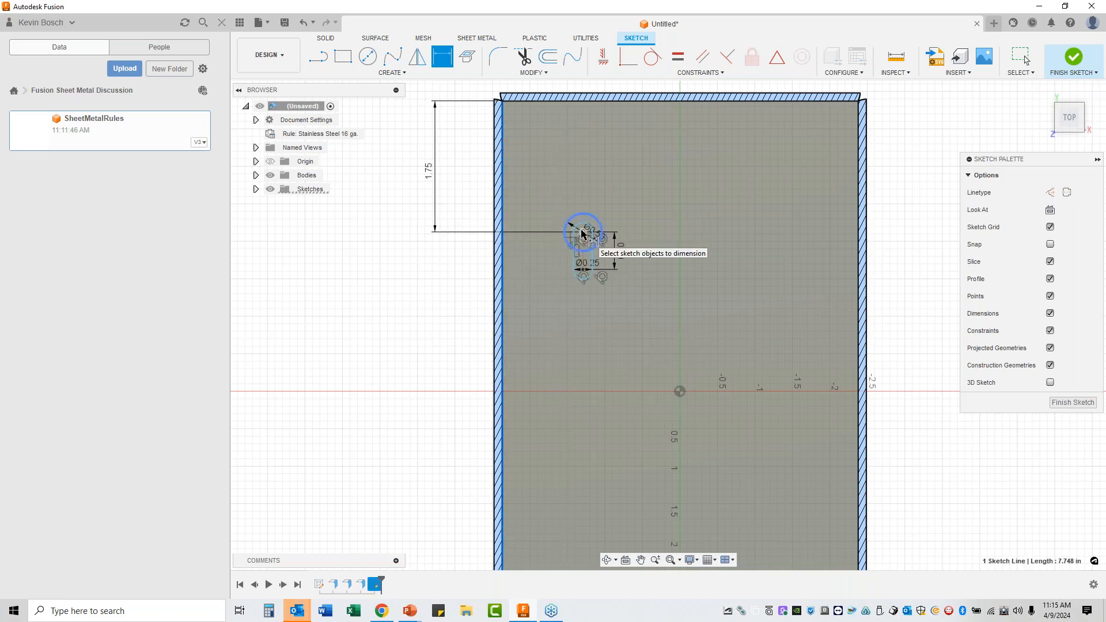
{"action": "left_click", "coordinate": [583, 233]}
{"action": "scroll", "coordinate": [551, 403], "scroll_direction": "down", "scroll_amount": 2}
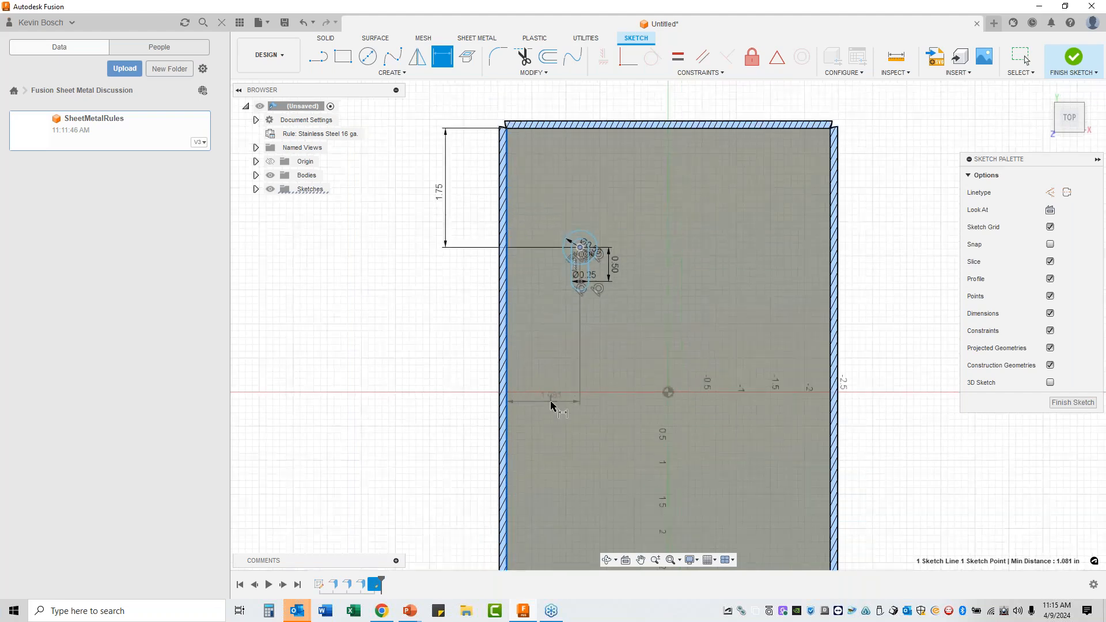
{"action": "left_click", "coordinate": [555, 116]}
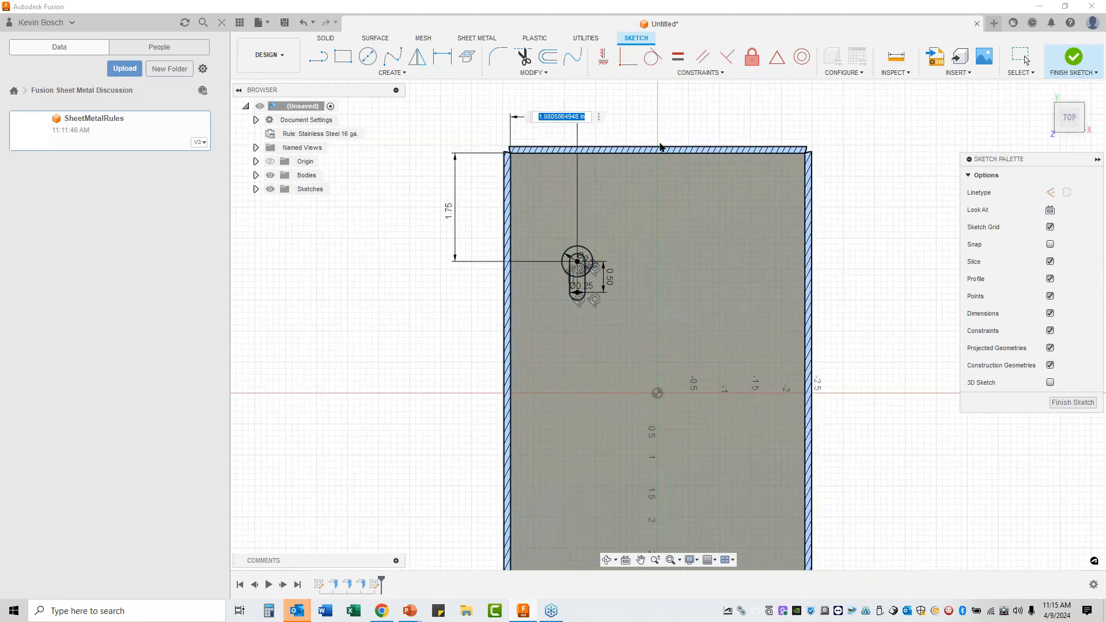
{"action": "type", "text": "1.0"}
{"action": "key", "text": "Return"}
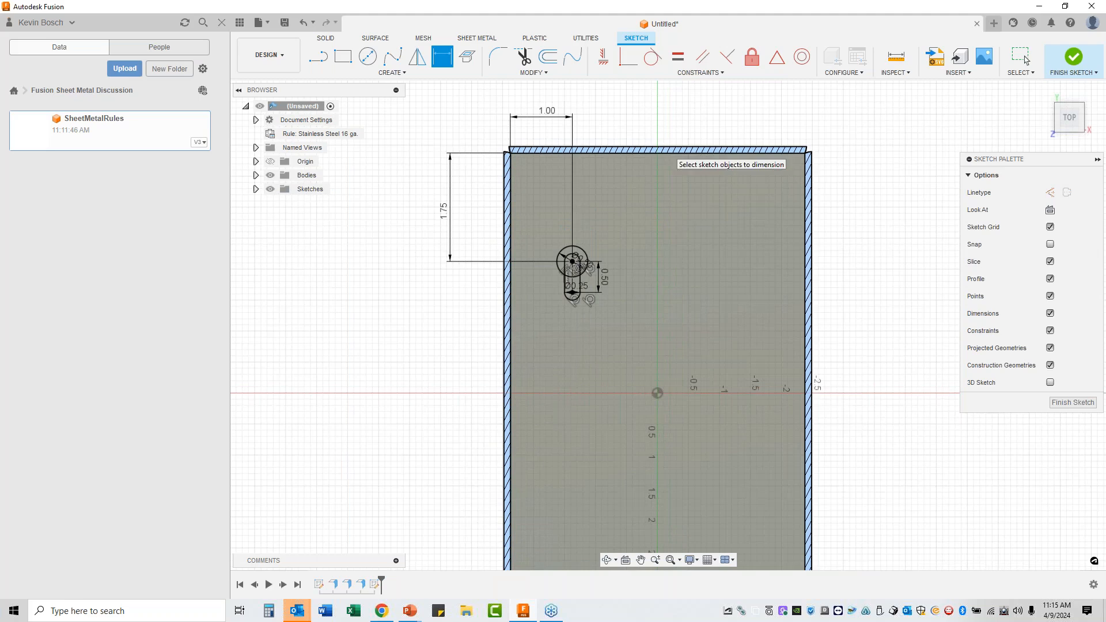
{"action": "left_click", "coordinate": [1072, 402]}
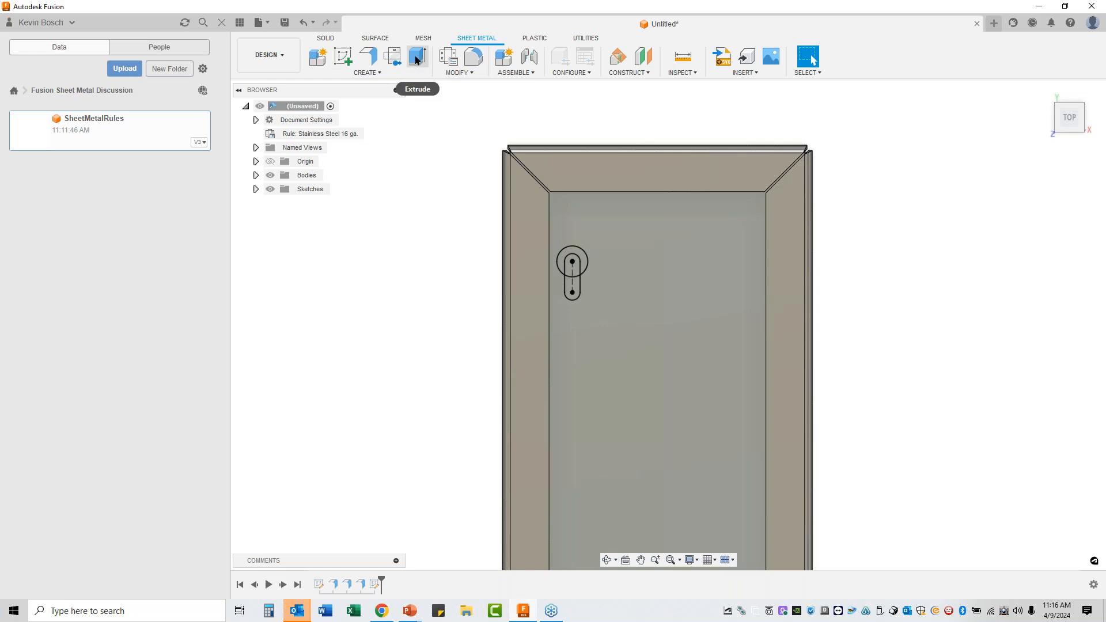
Step: Extrude all three keyhole profiles as a cut through the box floor with extent All and the direction flipped
{"action": "left_click", "coordinate": [417, 57]}
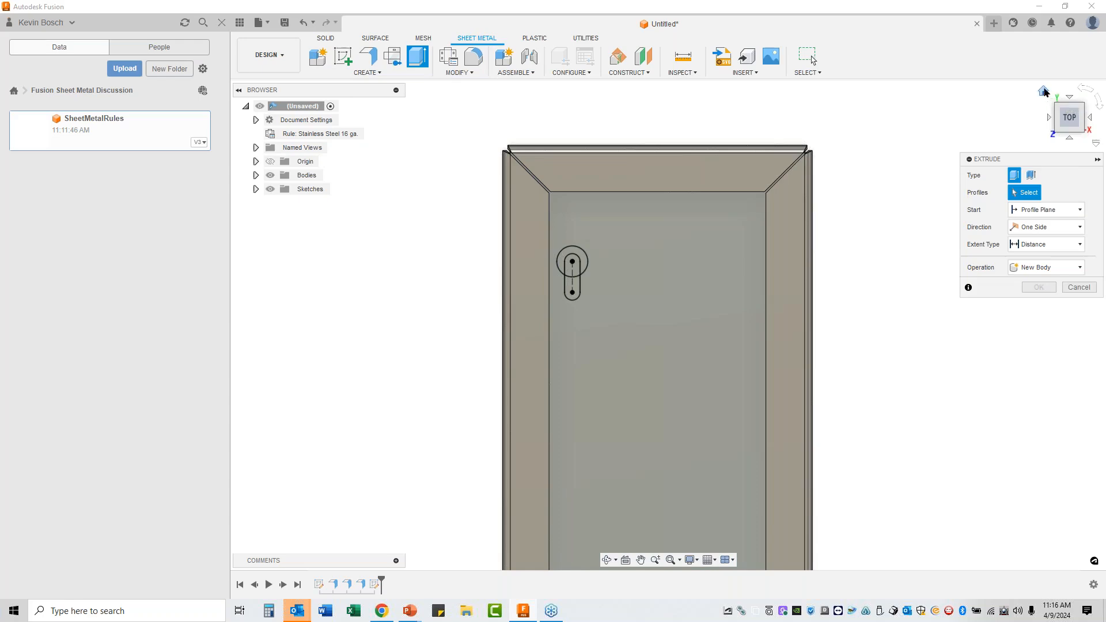
{"action": "left_click", "coordinate": [1043, 91]}
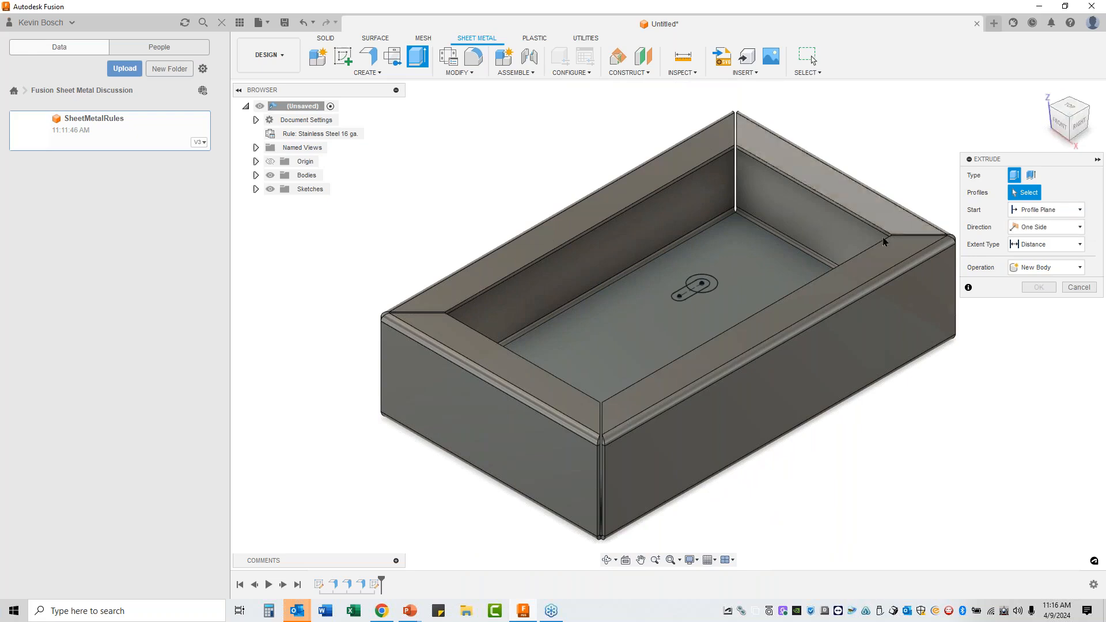
{"action": "left_click", "coordinate": [711, 284]}
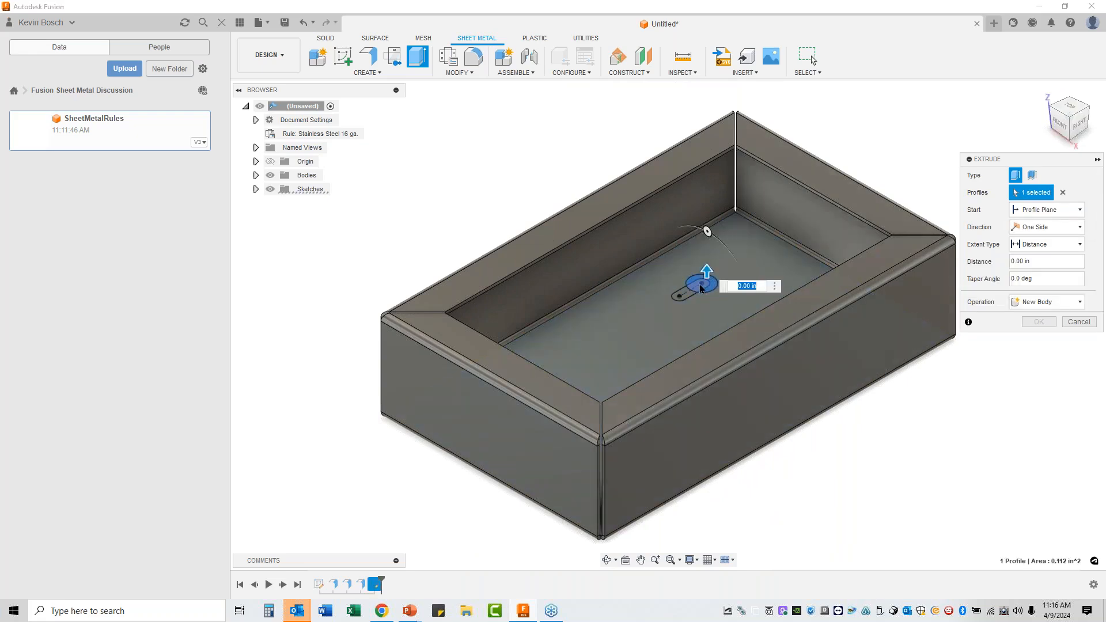
{"action": "left_click", "coordinate": [691, 292]}
{"action": "left_click", "coordinate": [684, 304]}
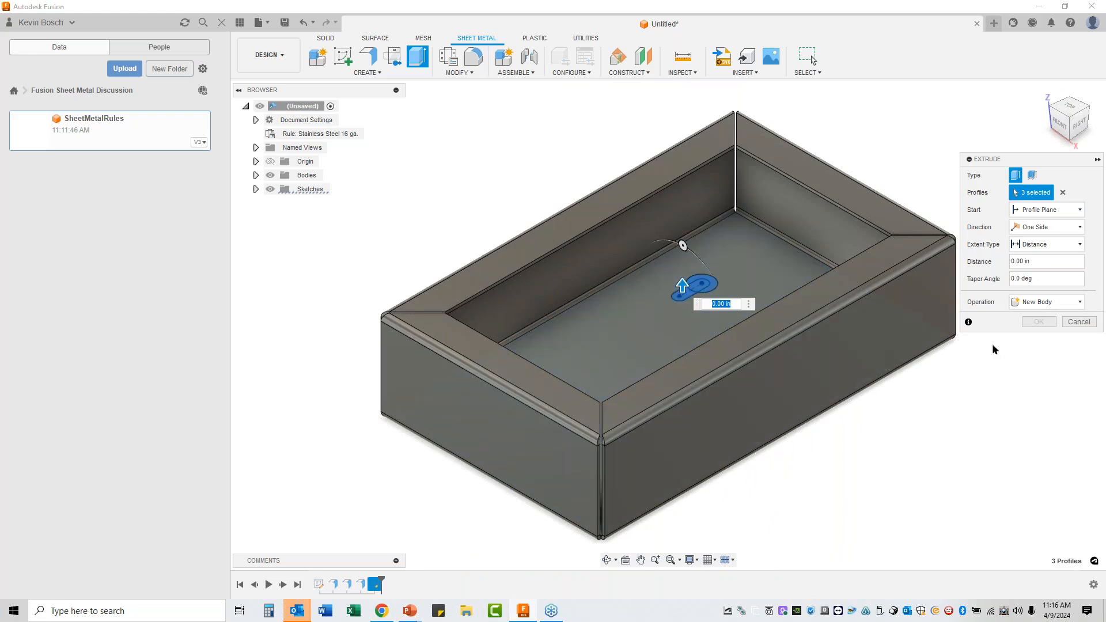
{"action": "left_click", "coordinate": [1078, 247]}
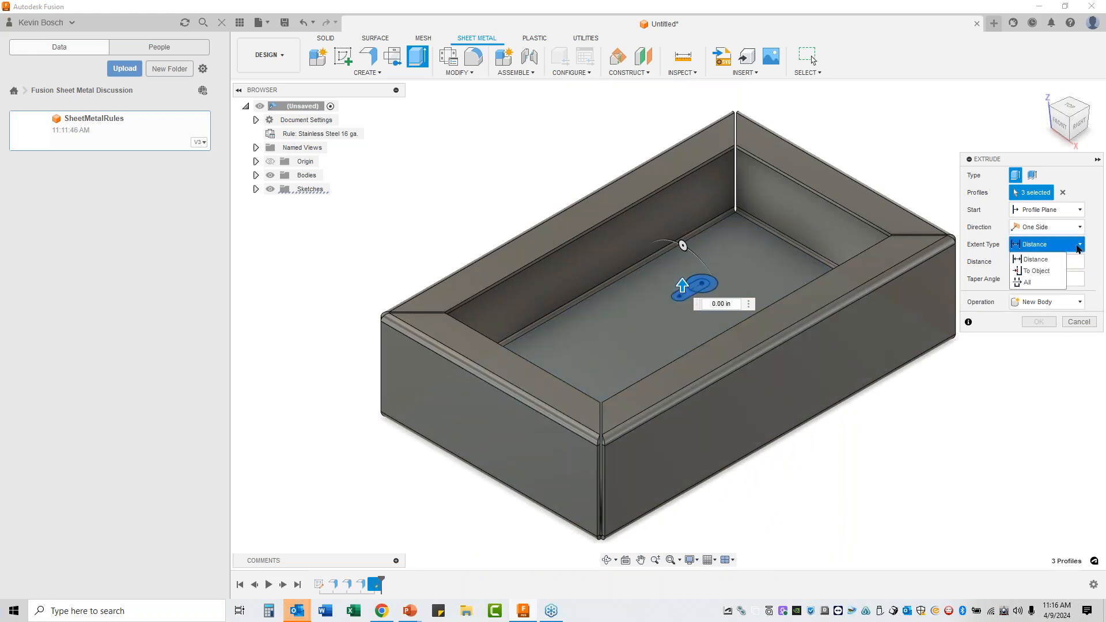
{"action": "left_click", "coordinate": [1028, 283]}
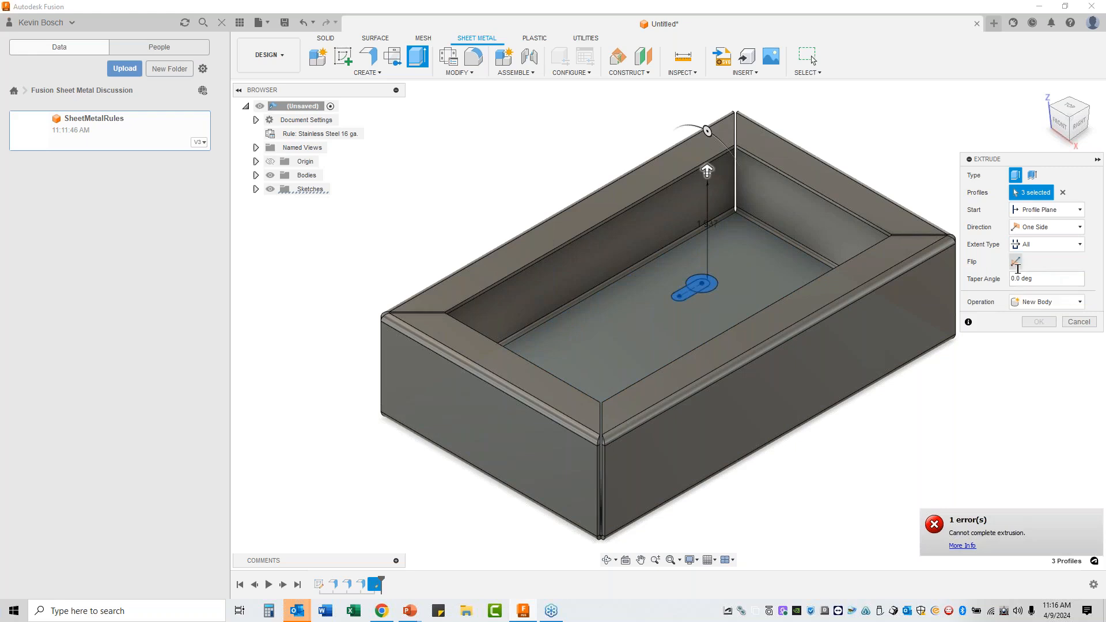
{"action": "left_click", "coordinate": [1015, 261]}
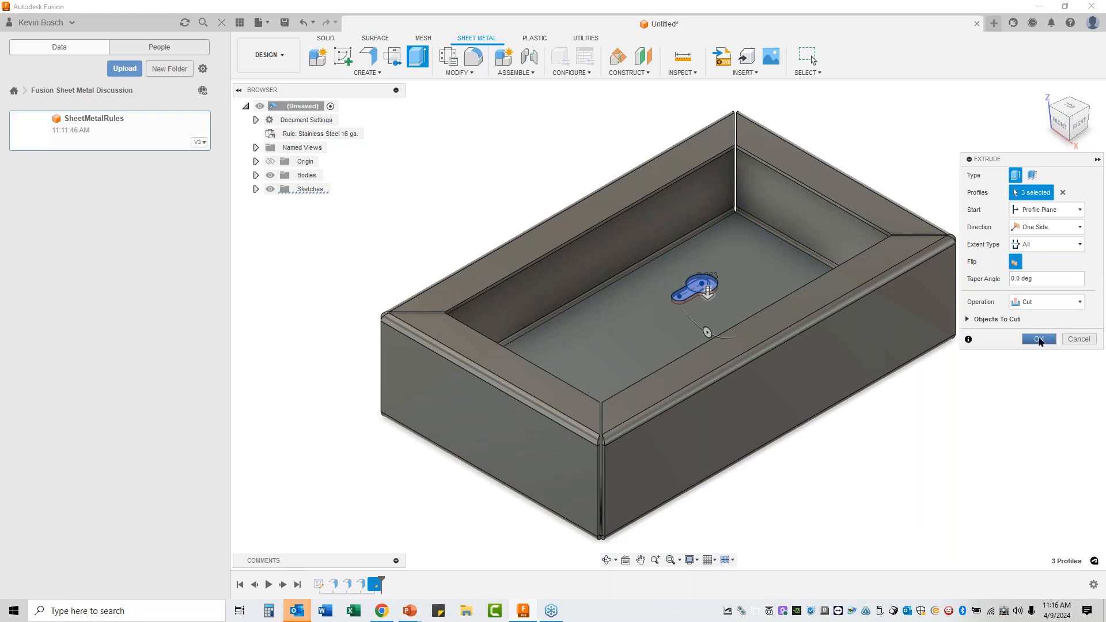
{"action": "left_click", "coordinate": [1039, 339]}
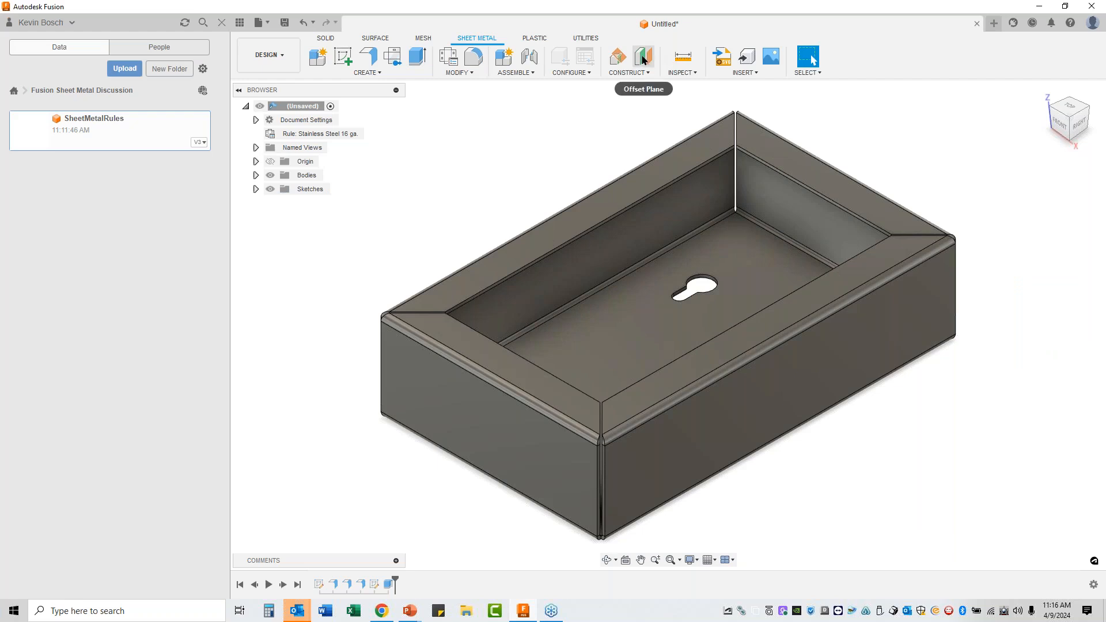
Step: Create a midplane between the outer faces of the box's two long walls
{"action": "left_click", "coordinate": [643, 74]}
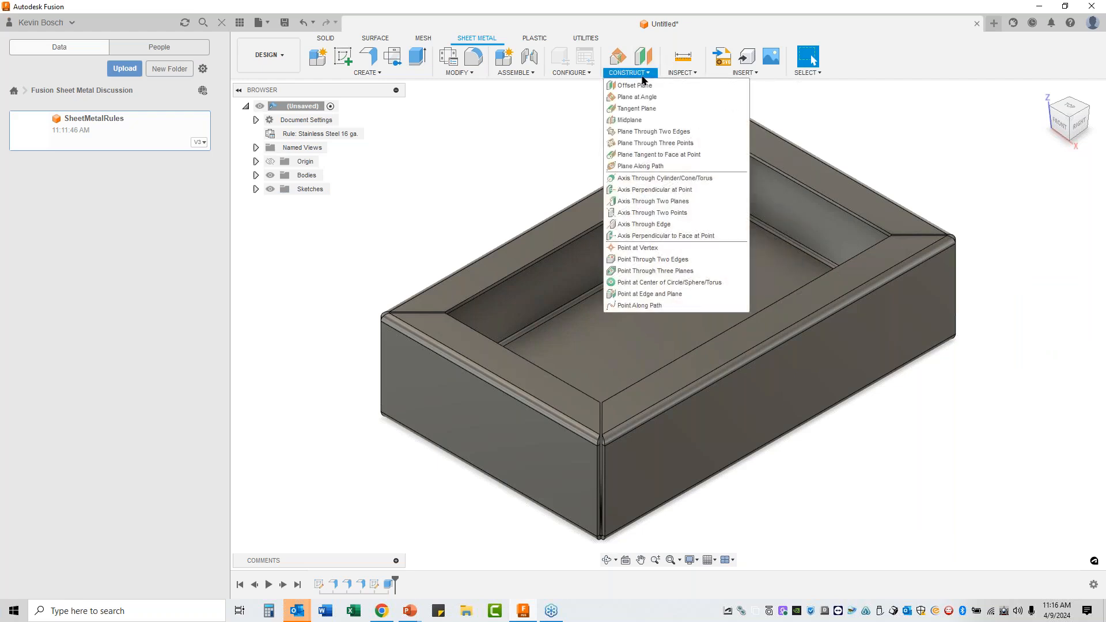
{"action": "left_click", "coordinate": [631, 120]}
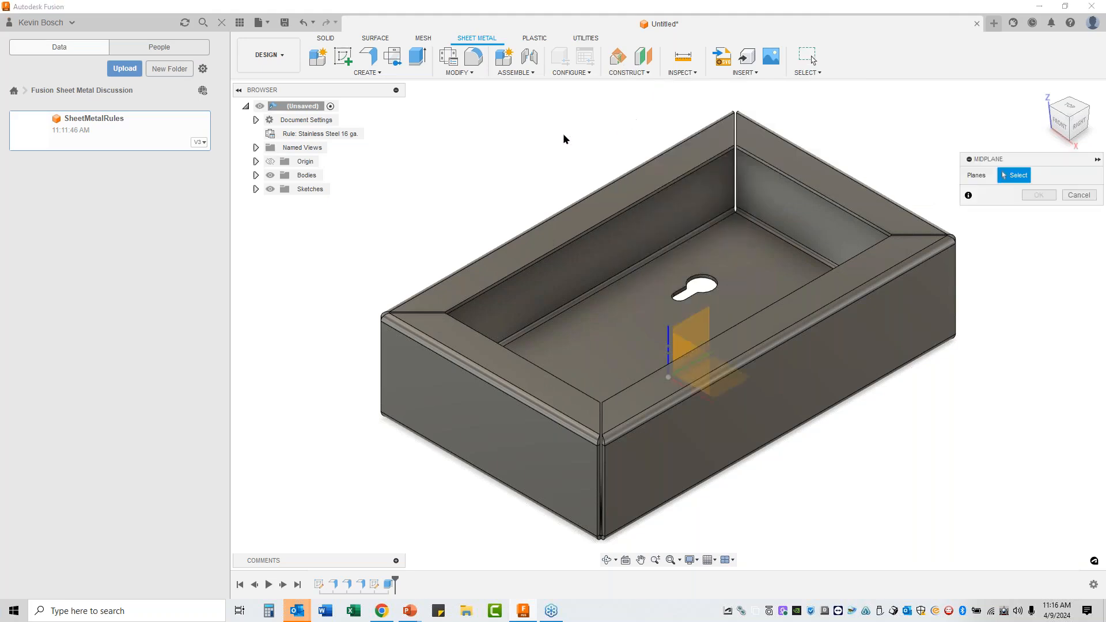
{"action": "left_click", "coordinate": [784, 392]}
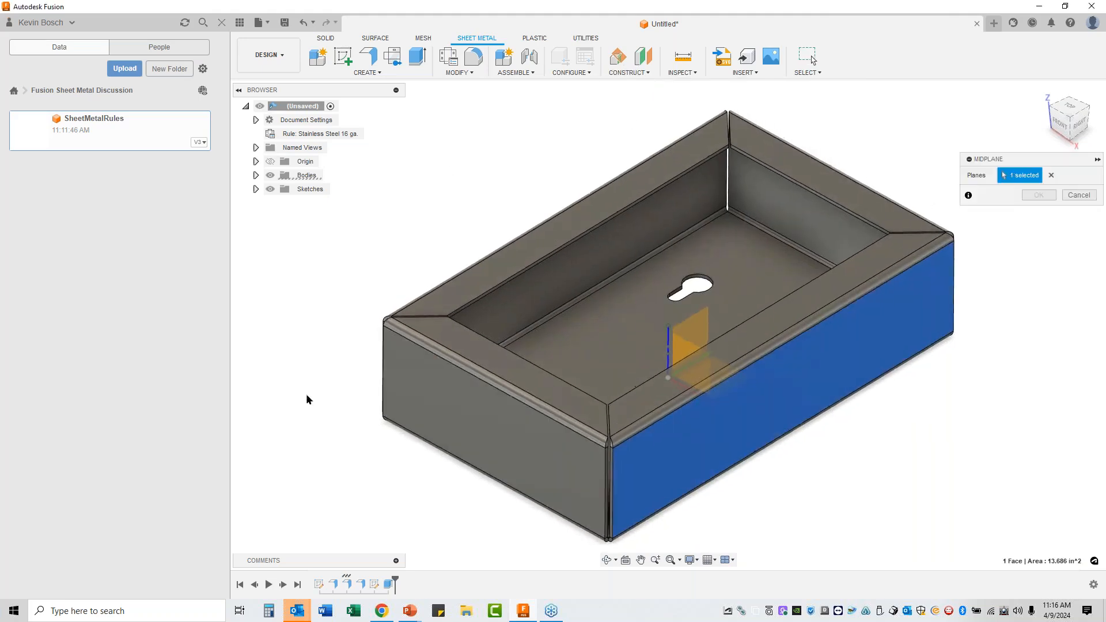
{"action": "middle_click_drag", "start_coordinate": [305, 397], "coordinate": [478, 109], "text": "shift"}
{"action": "left_click", "coordinate": [556, 312]}
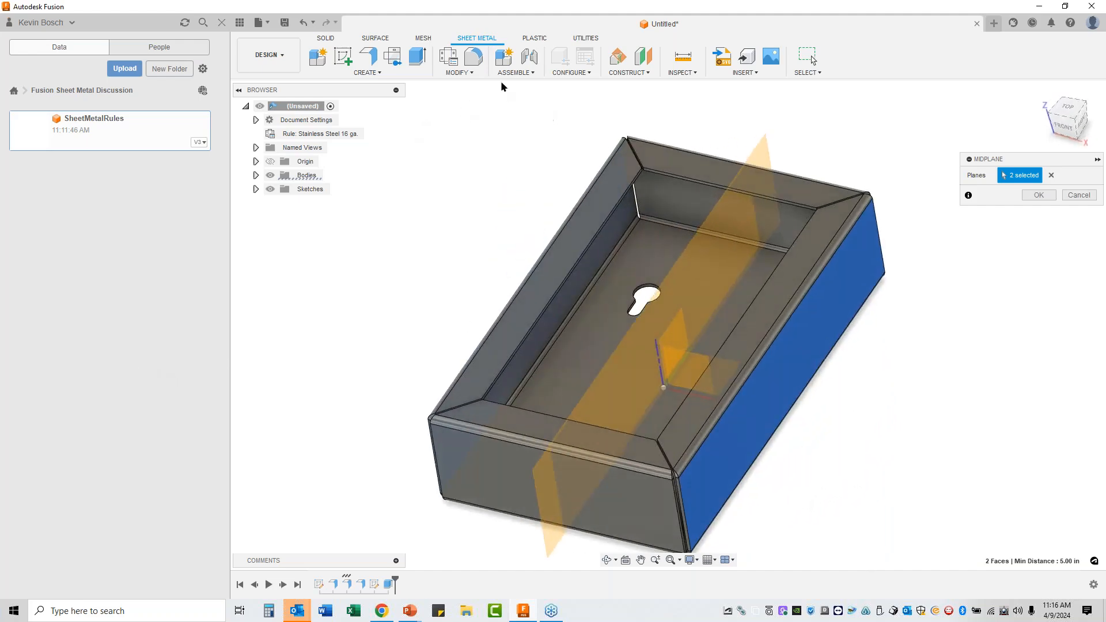
Step: Mirror the keyhole cut as a feature across the midplane, with the compute type Adjust
{"action": "left_click", "coordinate": [371, 74]}
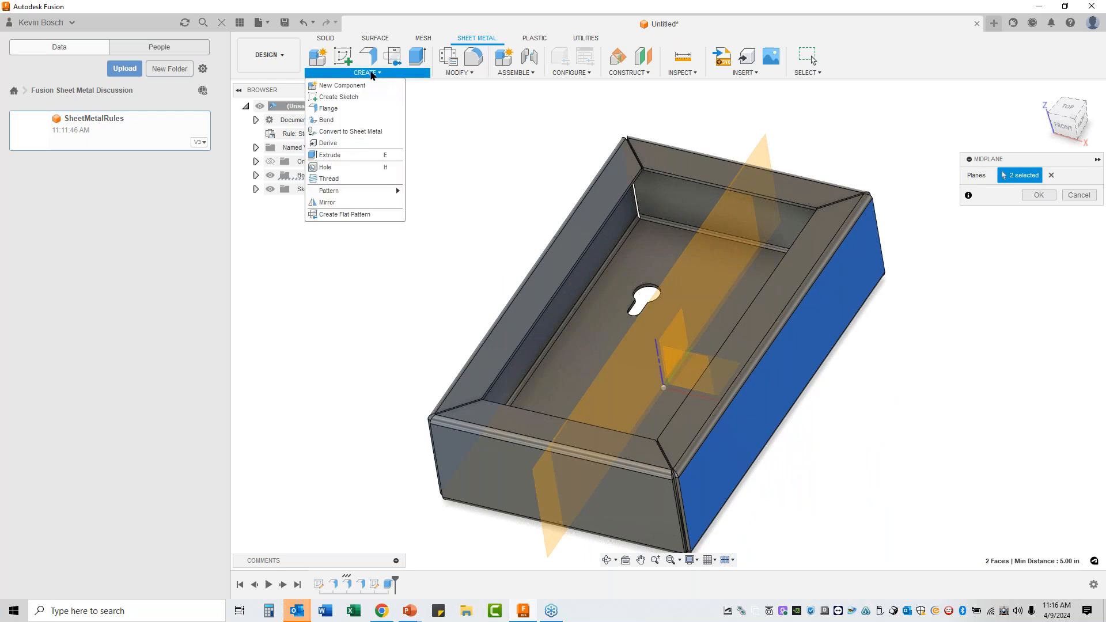
{"action": "left_click", "coordinate": [348, 207]}
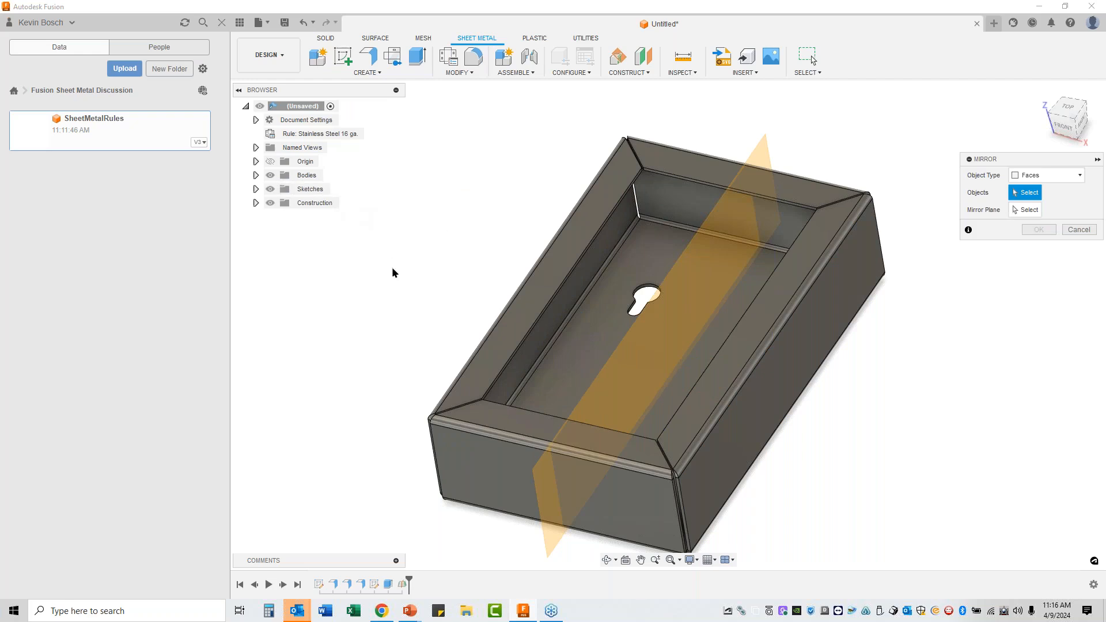
{"action": "left_click", "coordinate": [387, 585]}
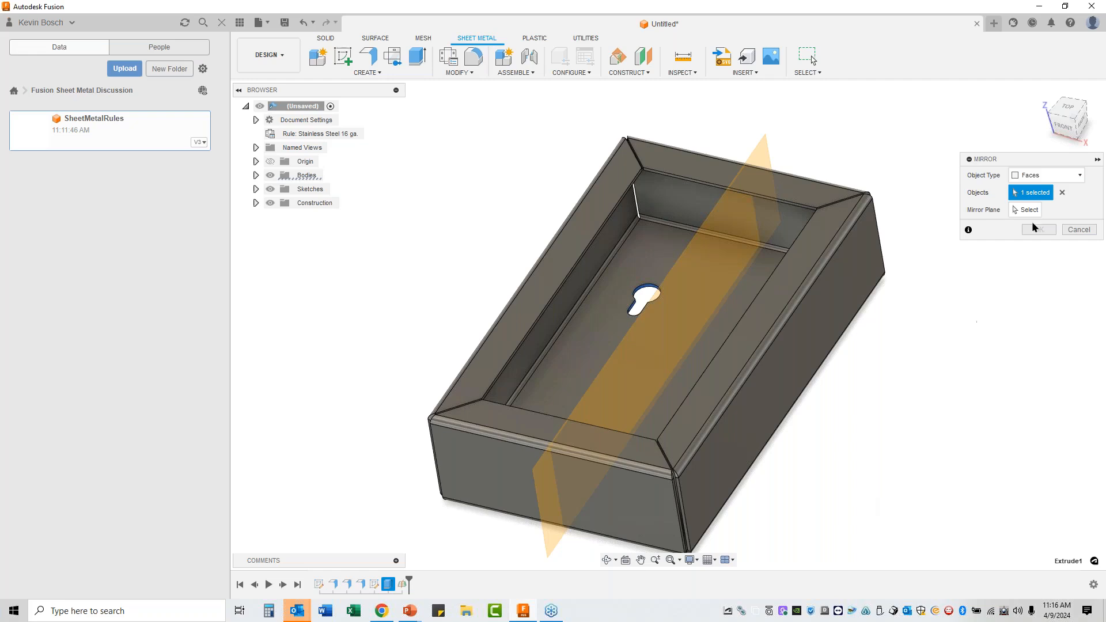
{"action": "left_click", "coordinate": [1052, 175]}
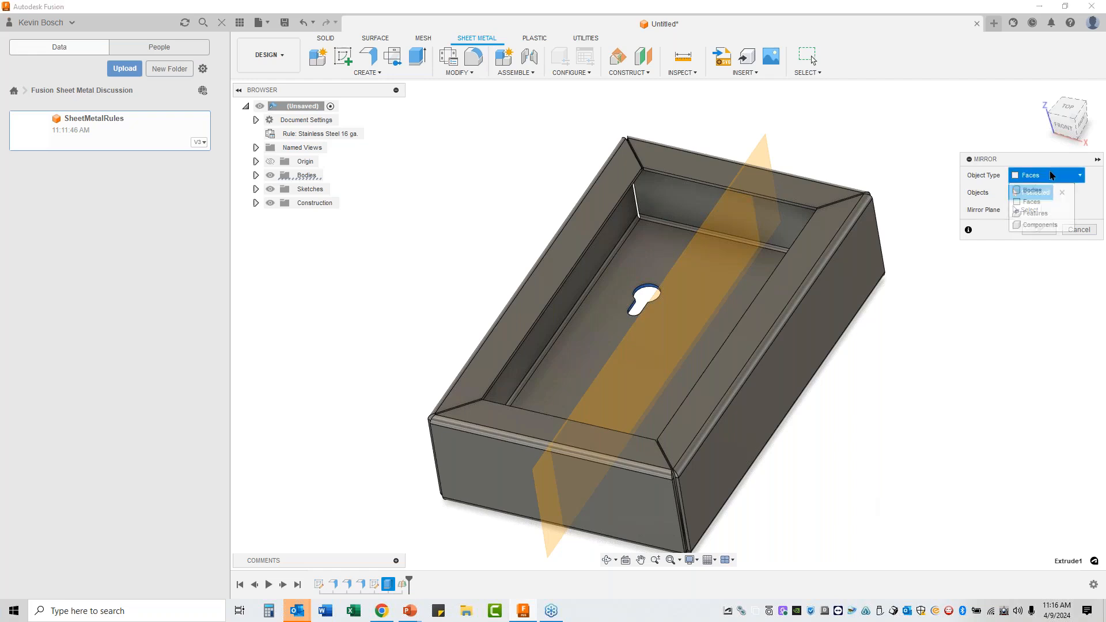
{"action": "left_click", "coordinate": [1034, 213]}
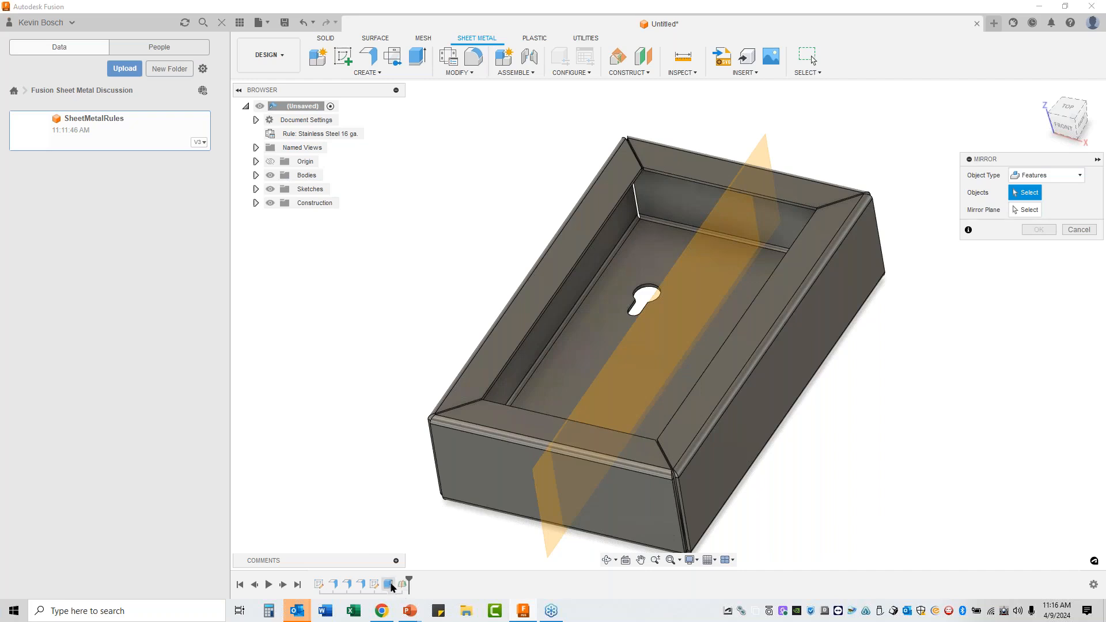
{"action": "left_click", "coordinate": [389, 585]}
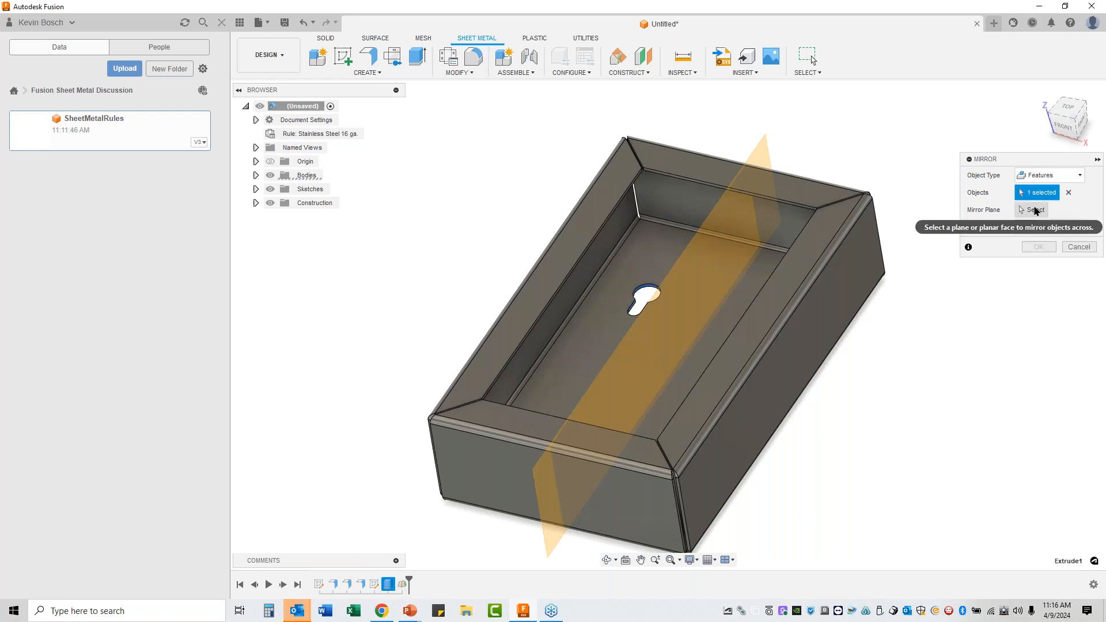
{"action": "left_click", "coordinate": [1033, 209]}
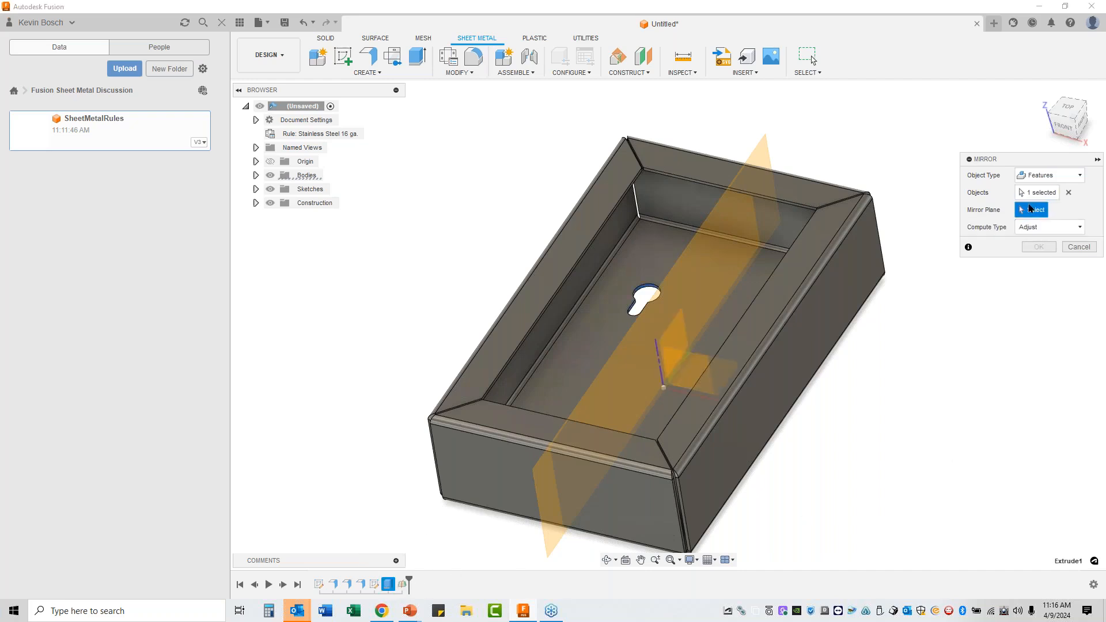
{"action": "left_click", "coordinate": [726, 224]}
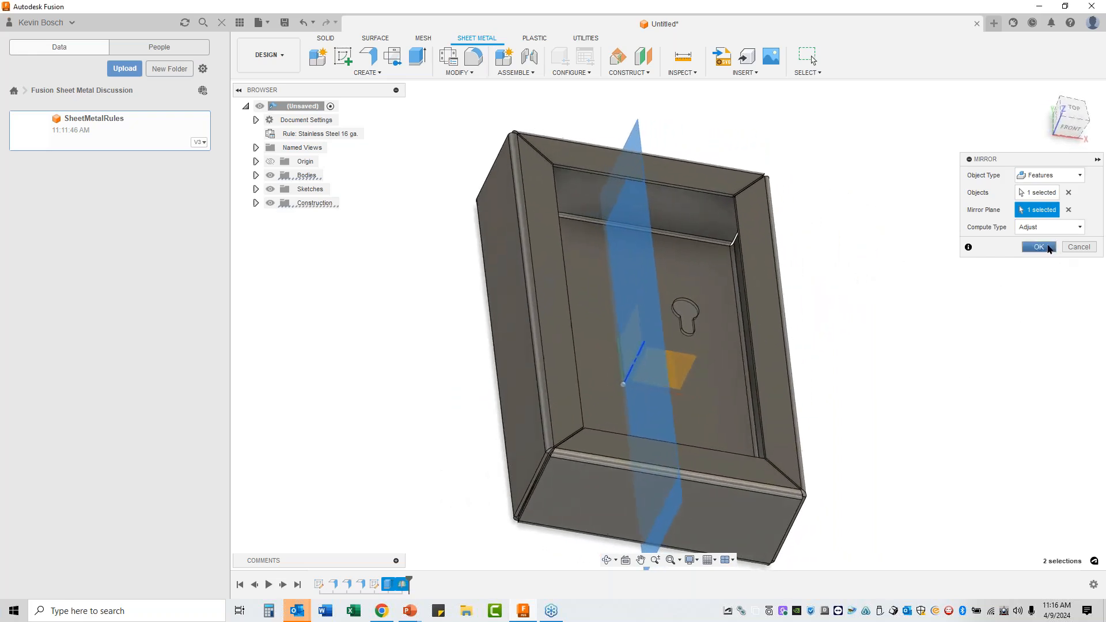
{"action": "left_click", "coordinate": [1038, 247]}
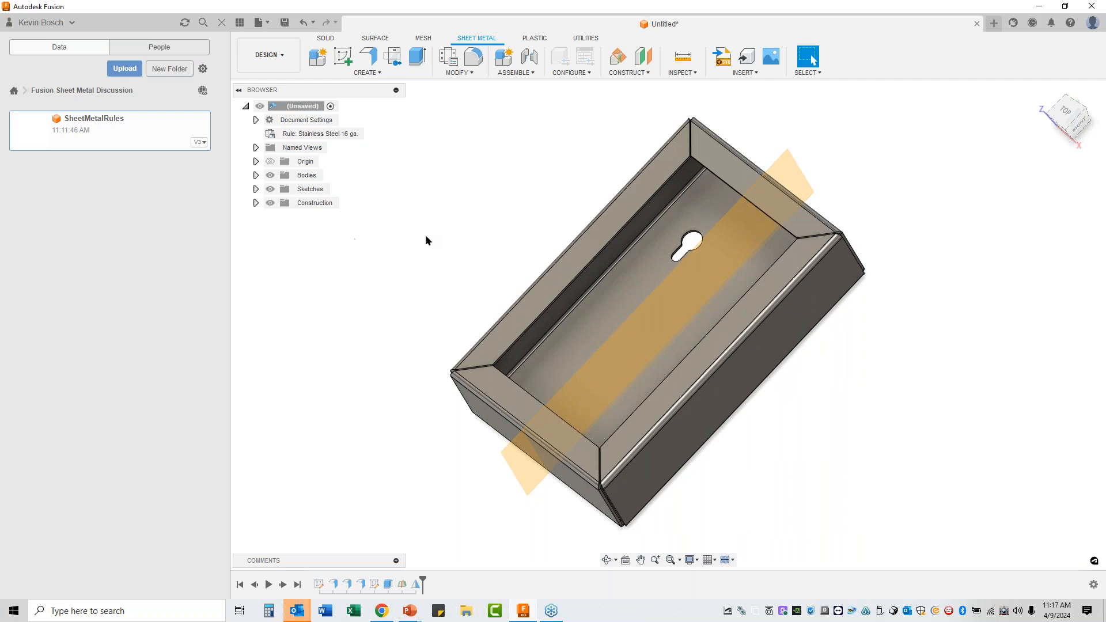
Step: Unfold all bends of the box, keeping the floor face with the keyholes stationary
{"action": "left_click", "coordinate": [471, 73]}
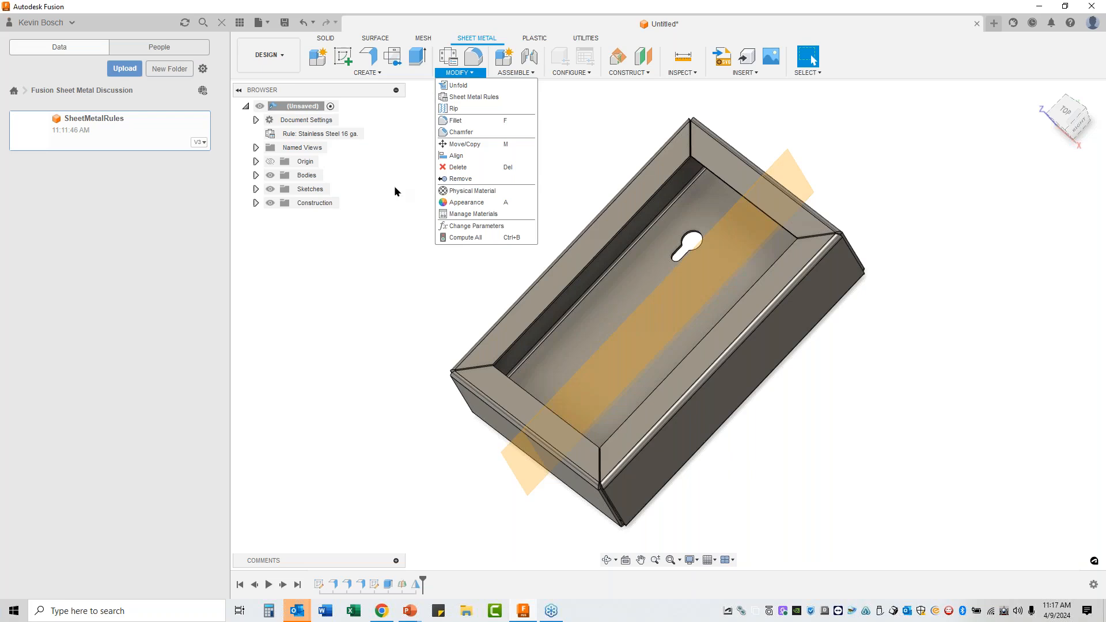
{"action": "left_click", "coordinate": [459, 86]}
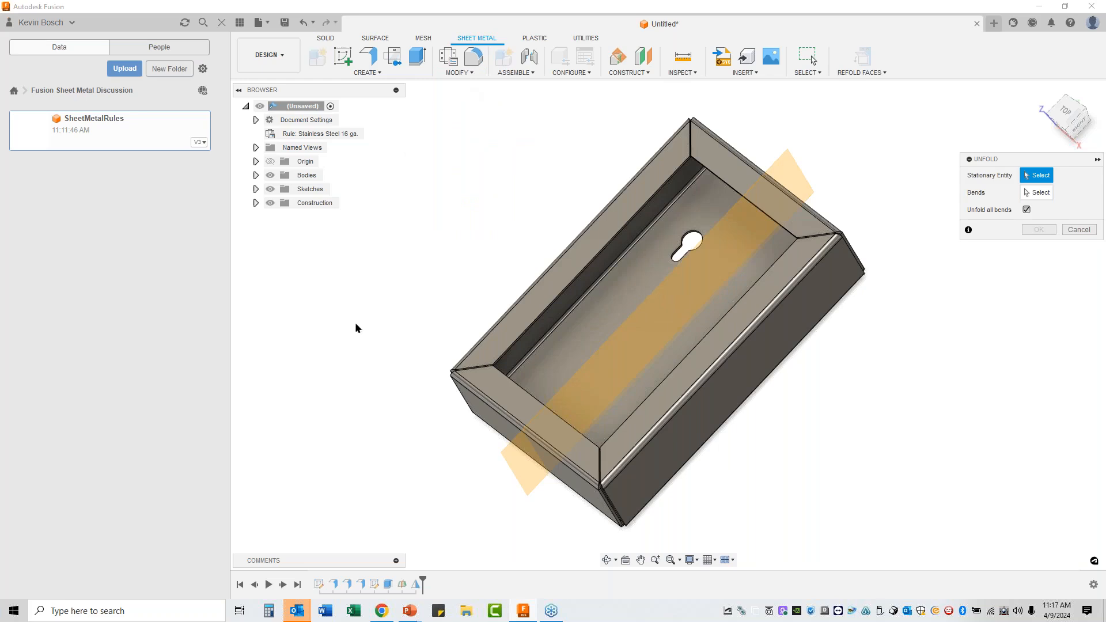
{"action": "left_click", "coordinate": [622, 318]}
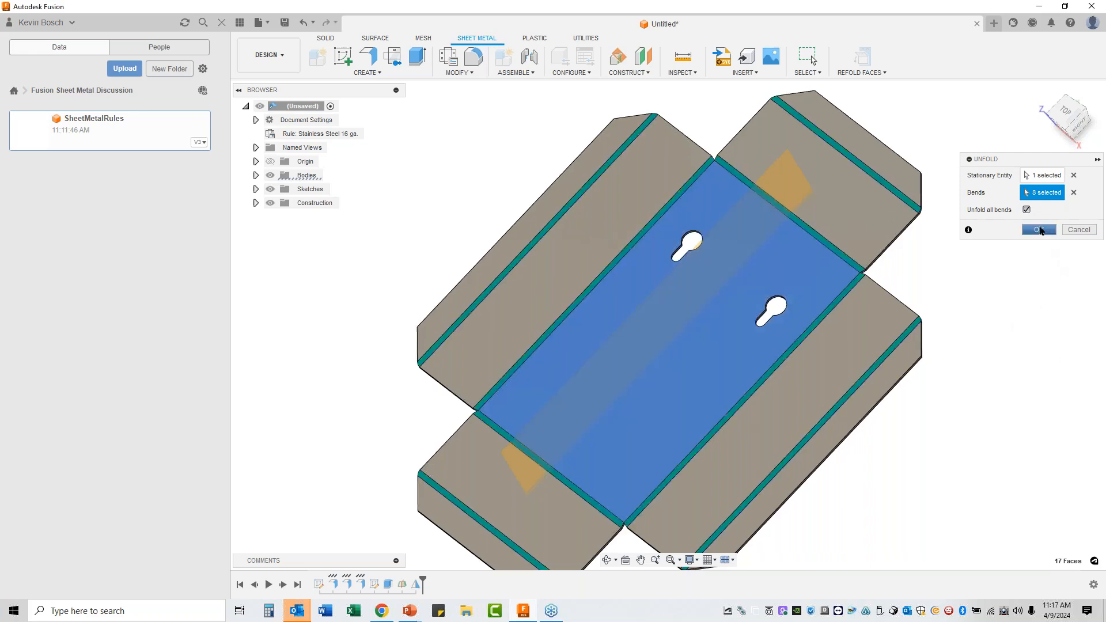
{"action": "left_click", "coordinate": [1038, 229]}
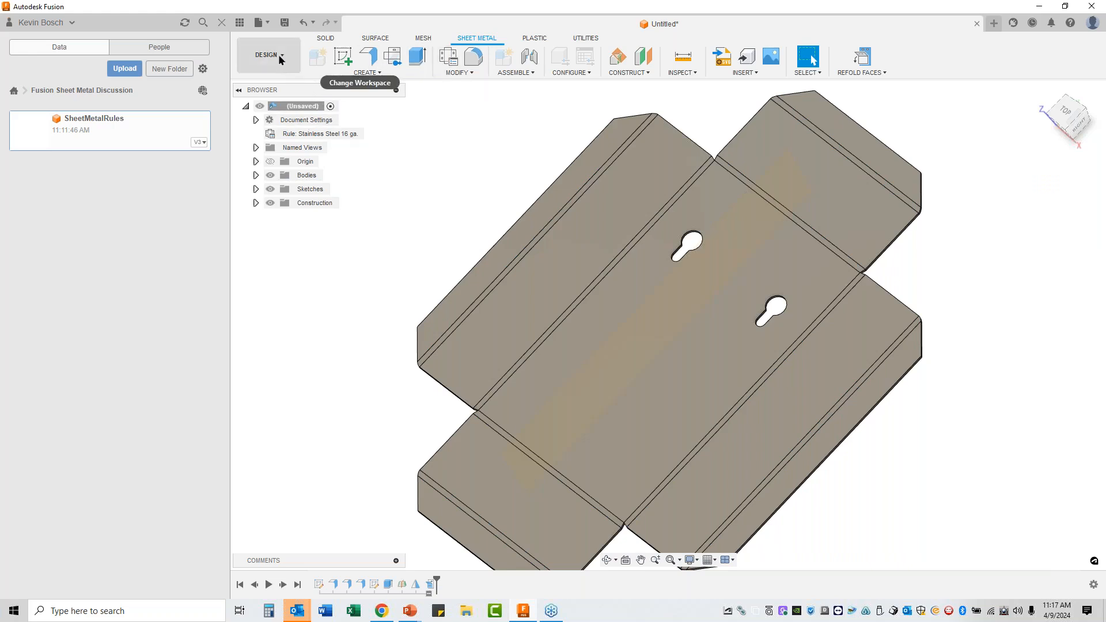
Step: Start a sketch on the unfolded floor and draw a circle about 0.75 in across near the end opposite the keyholes
{"action": "left_click", "coordinate": [343, 56]}
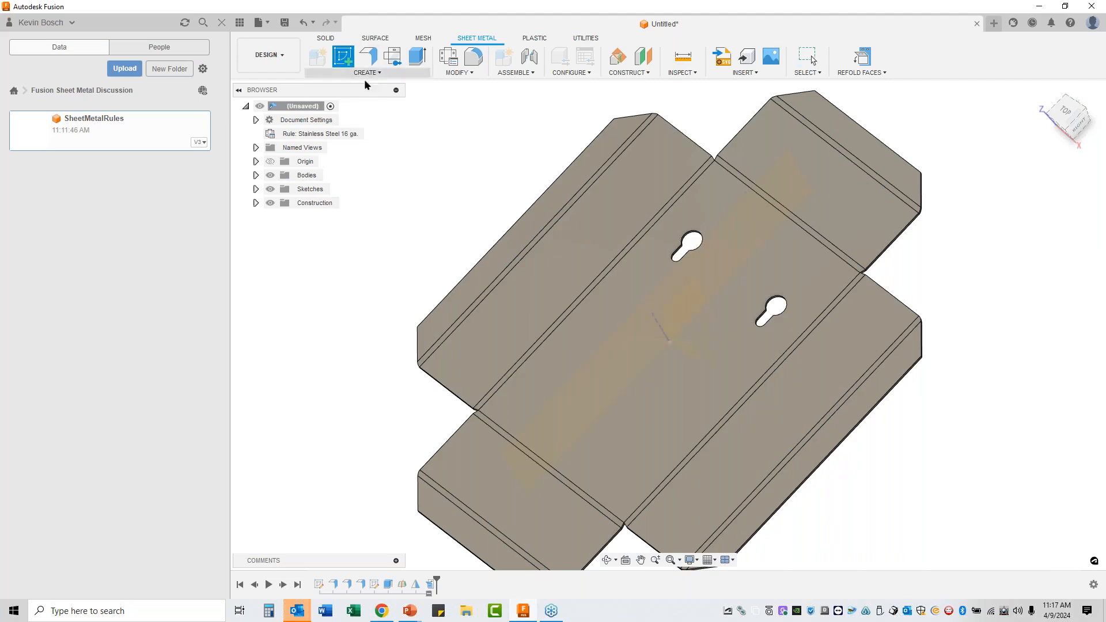
{"action": "left_click", "coordinate": [611, 449]}
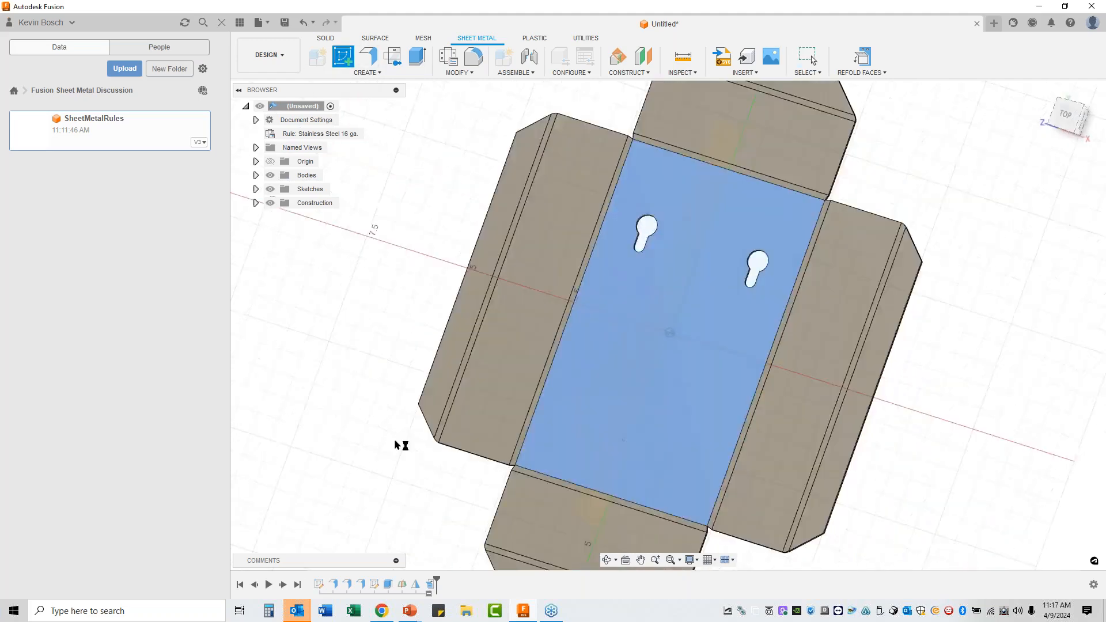
{"action": "left_click", "coordinate": [373, 59]}
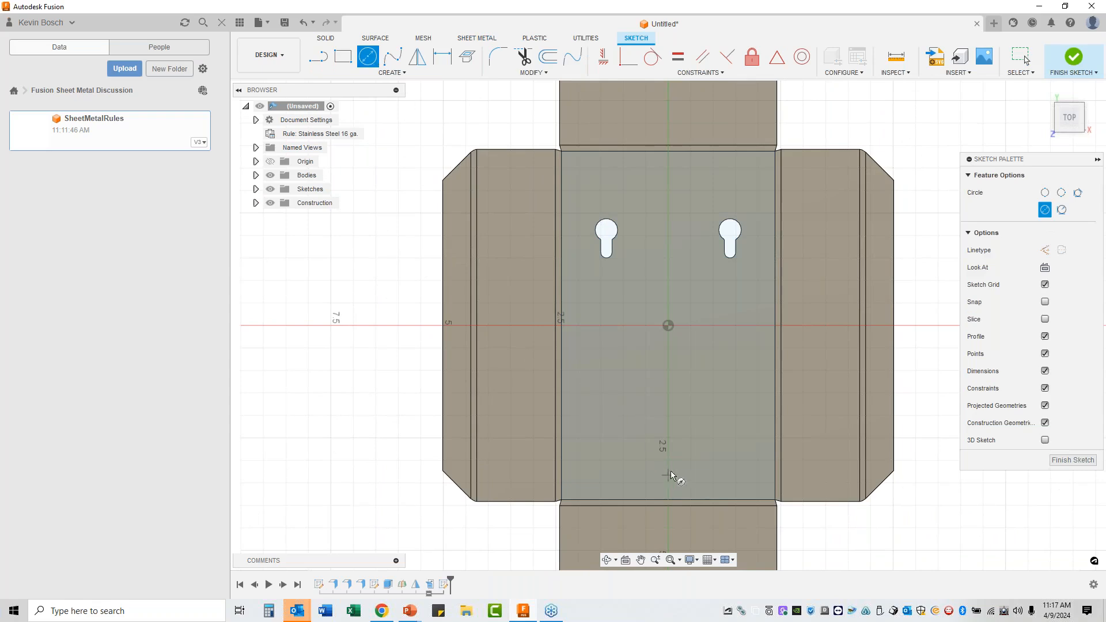
{"action": "left_click", "coordinate": [671, 439]}
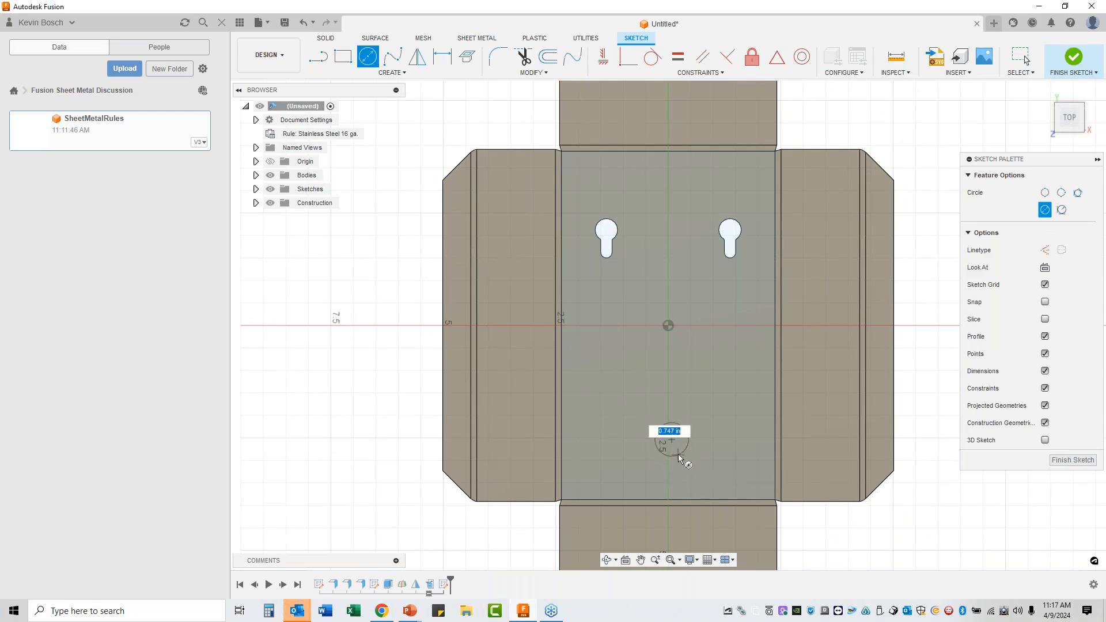
{"action": "left_click", "coordinate": [677, 456]}
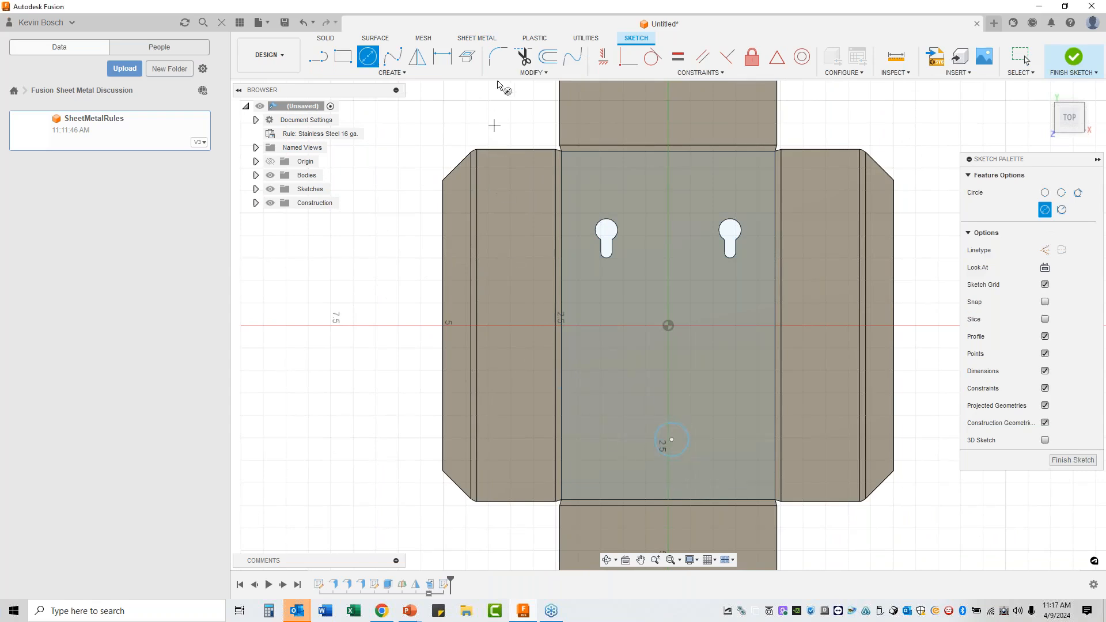
Step: Dimension the circle's center 4 in from the outer edge of the lower short side's flange
{"action": "left_click", "coordinate": [443, 58]}
{"action": "scroll", "coordinate": [628, 461], "scroll_direction": "down", "scroll_amount": 2}
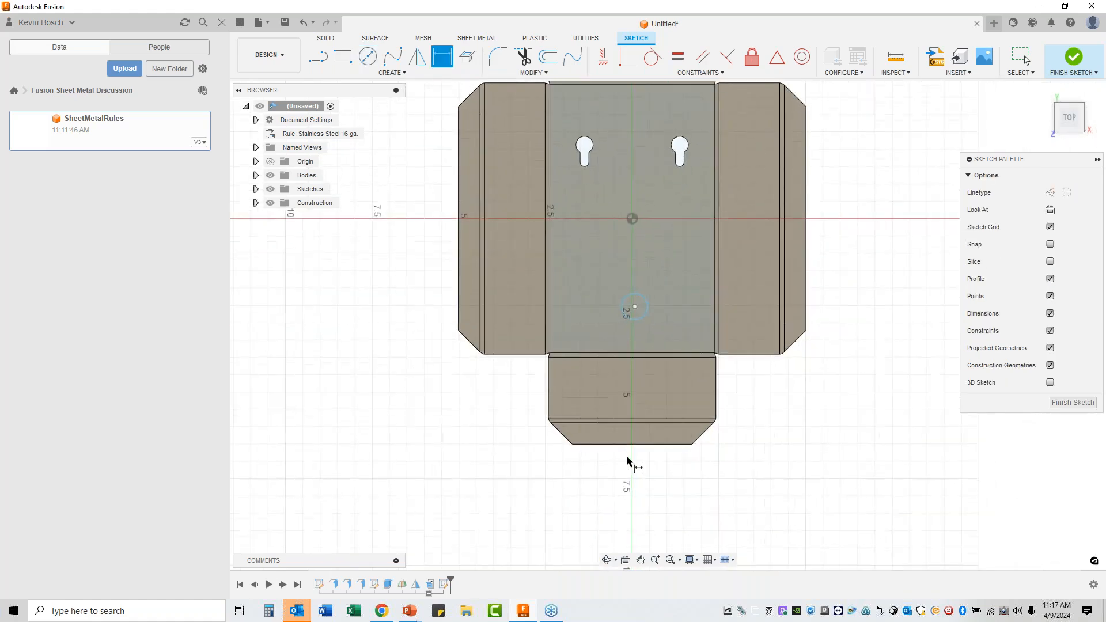
{"action": "left_click", "coordinate": [623, 445]}
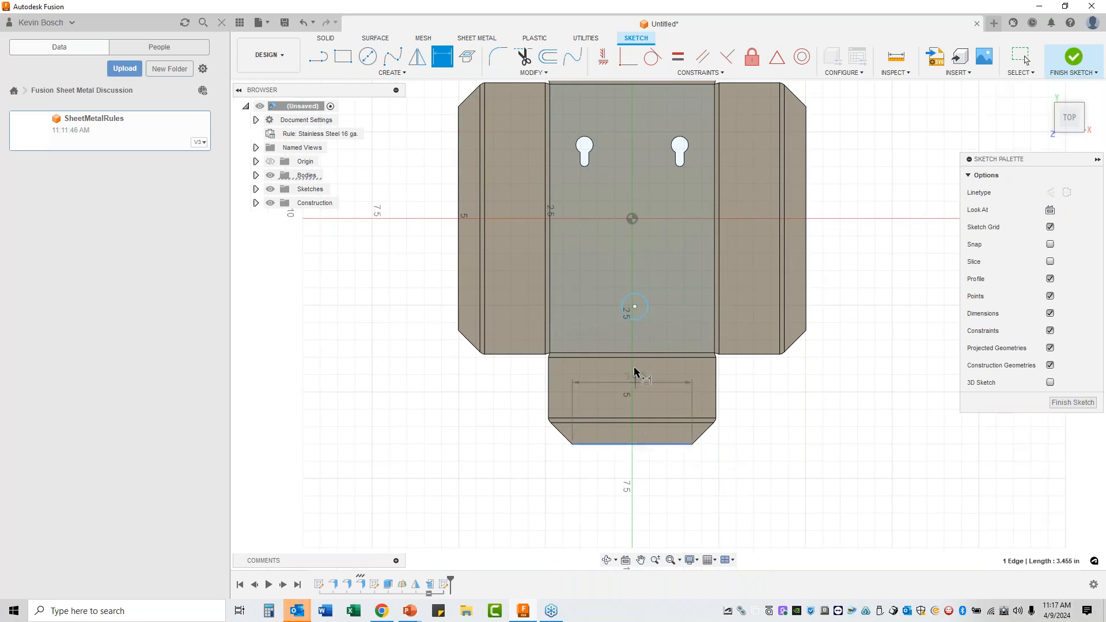
{"action": "left_click", "coordinate": [634, 306]}
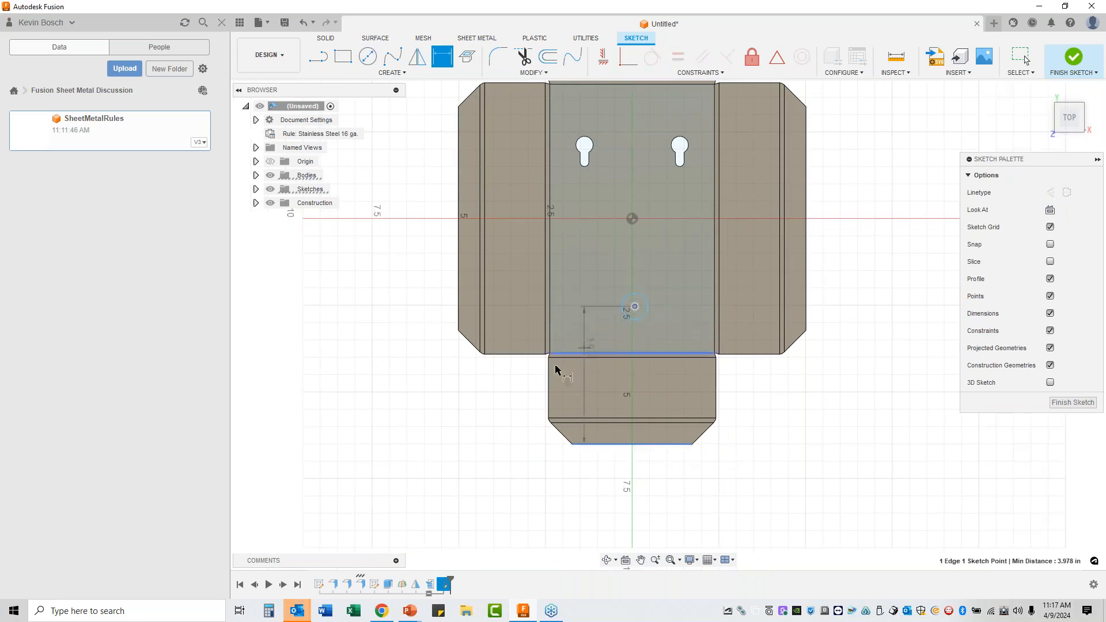
{"action": "left_click", "coordinate": [373, 383]}
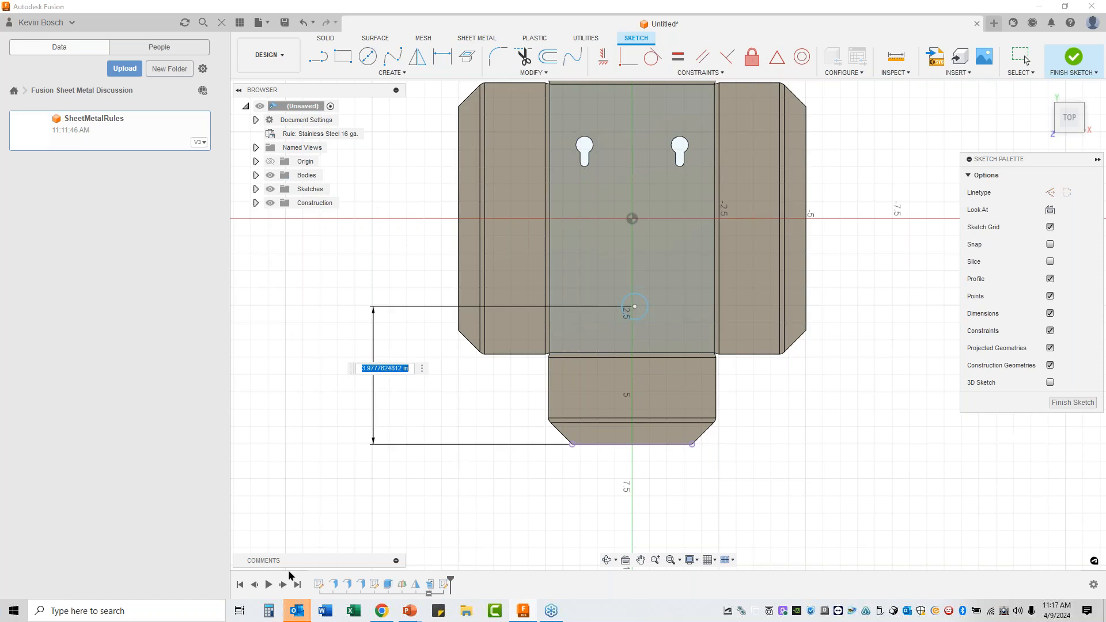
{"action": "type", "text": "4"}
{"action": "key", "text": "Return"}
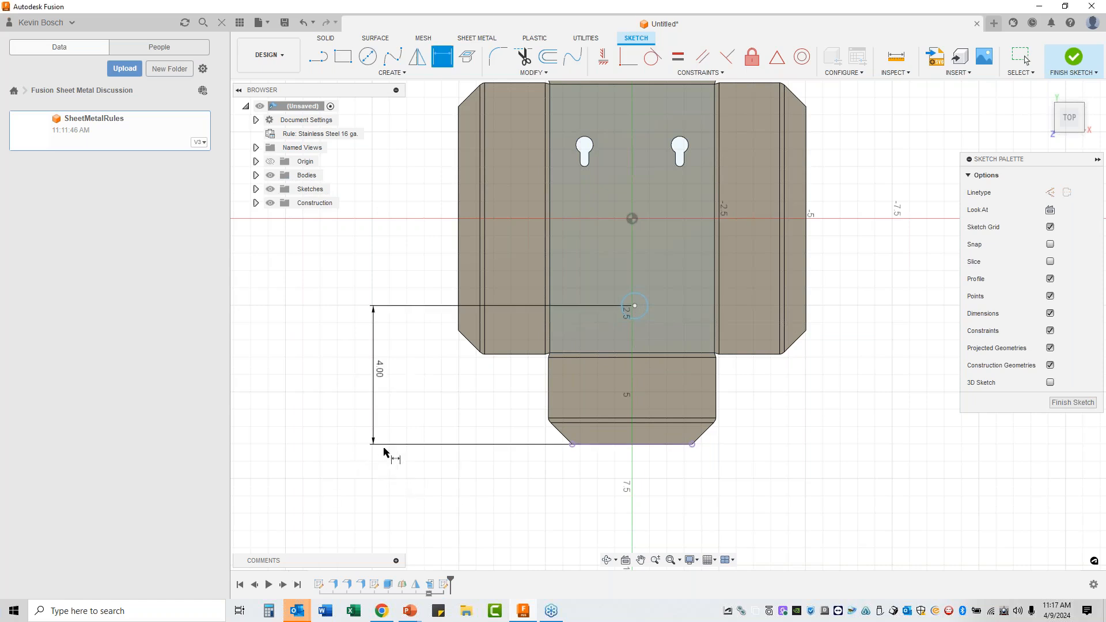
Step: Dimension the circle's center 5 in horizontally from the outer edge of the left long side's flange
{"action": "left_click", "coordinate": [458, 271]}
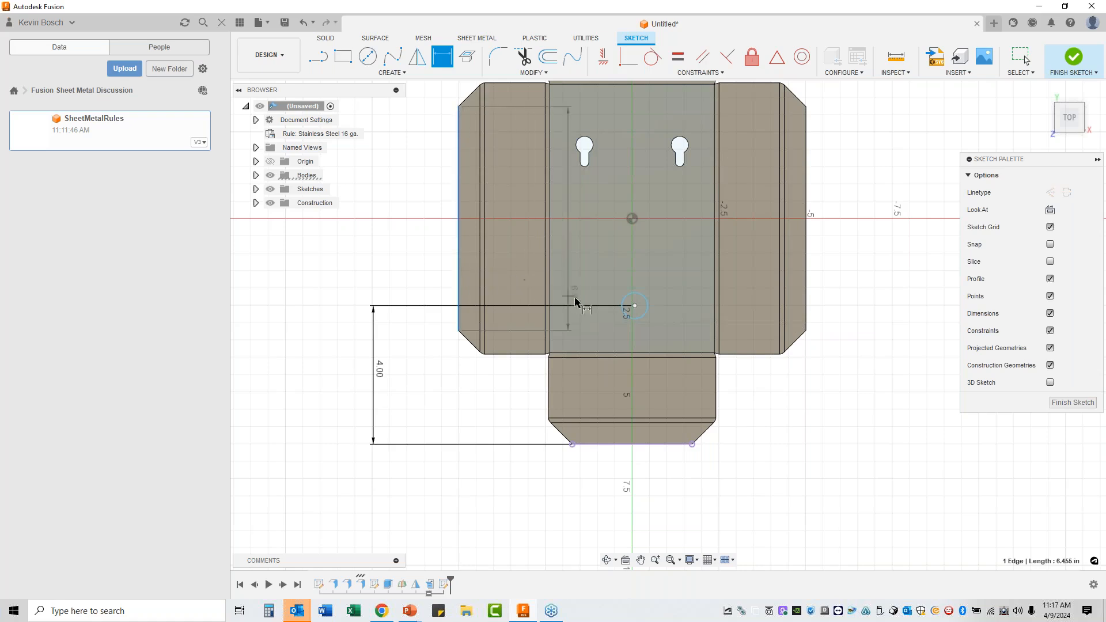
{"action": "left_click", "coordinate": [634, 305]}
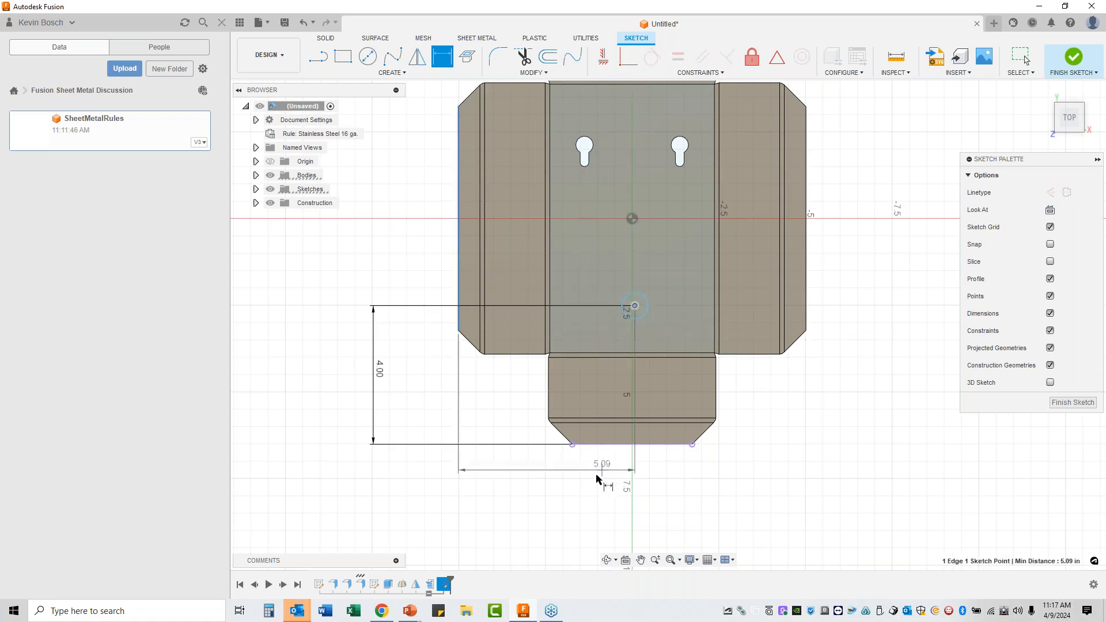
{"action": "left_click", "coordinate": [599, 486]}
{"action": "type", "text": "5"}
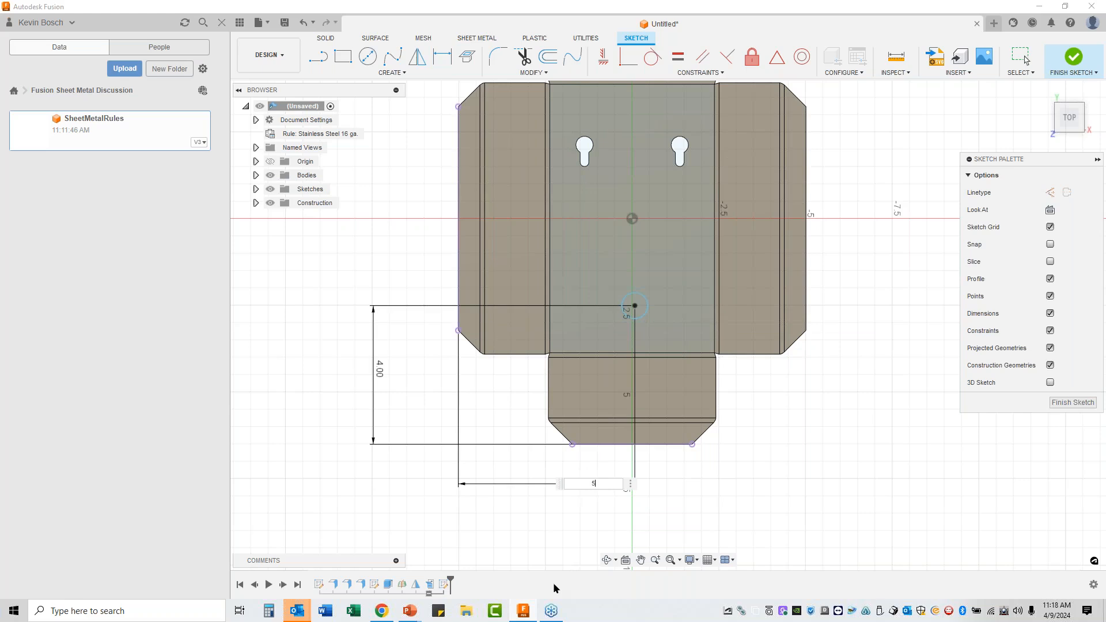
{"action": "key", "text": "Return"}
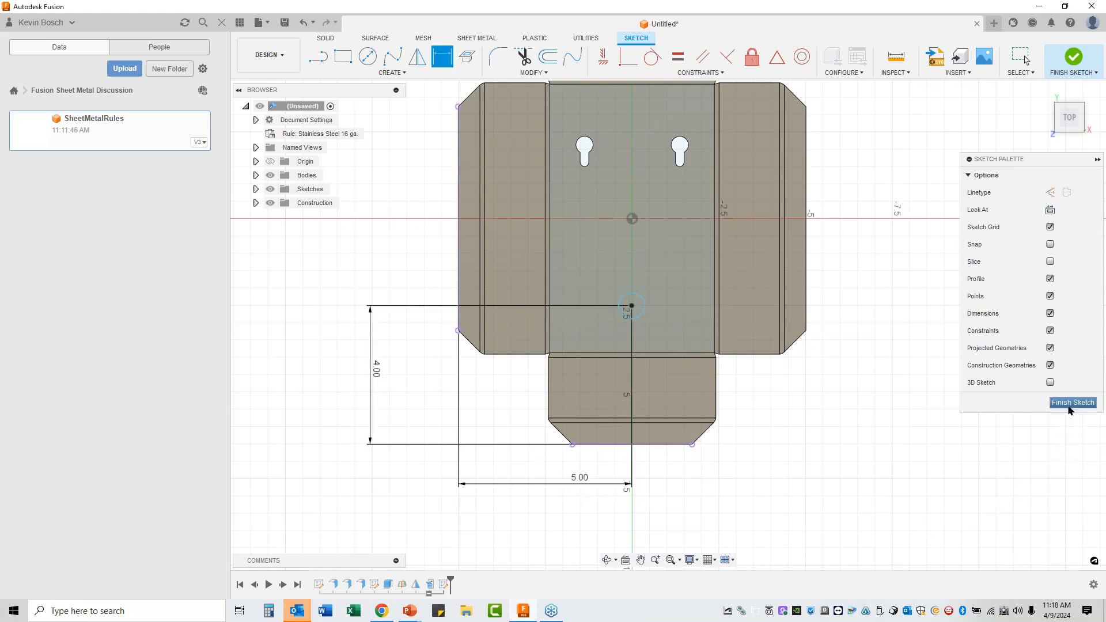
Step: Set the circle's diameter to .75 in and finish the sketch
{"action": "left_click", "coordinate": [642, 315]}
{"action": "left_click", "coordinate": [671, 329]}
{"action": "key", "text": "BackSpace"}
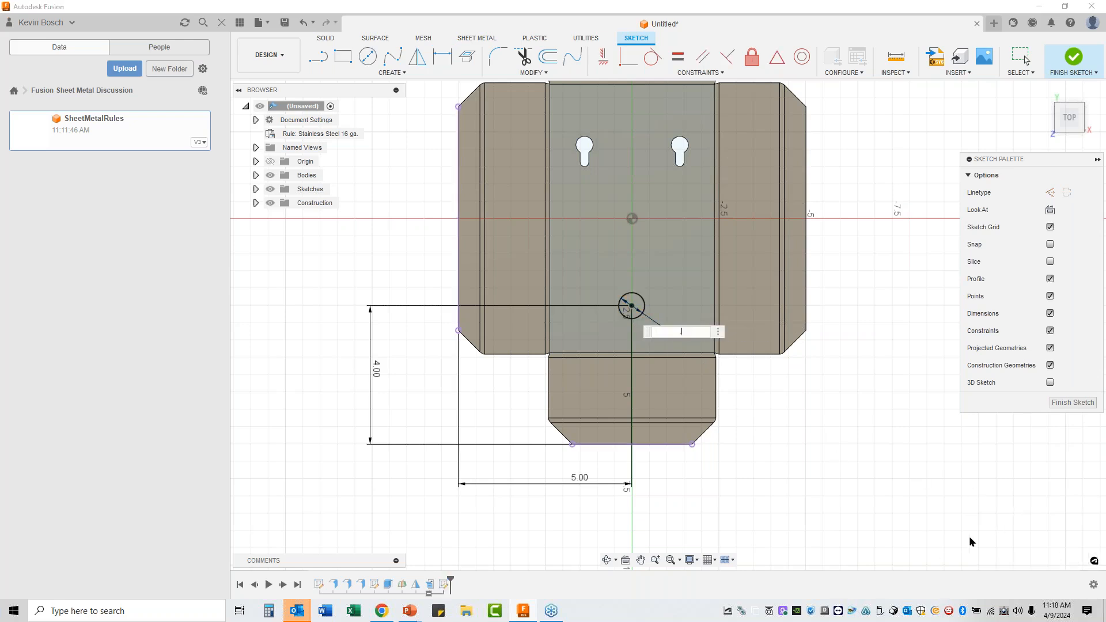
{"action": "type", "text": ".75"}
{"action": "key", "text": "Return"}
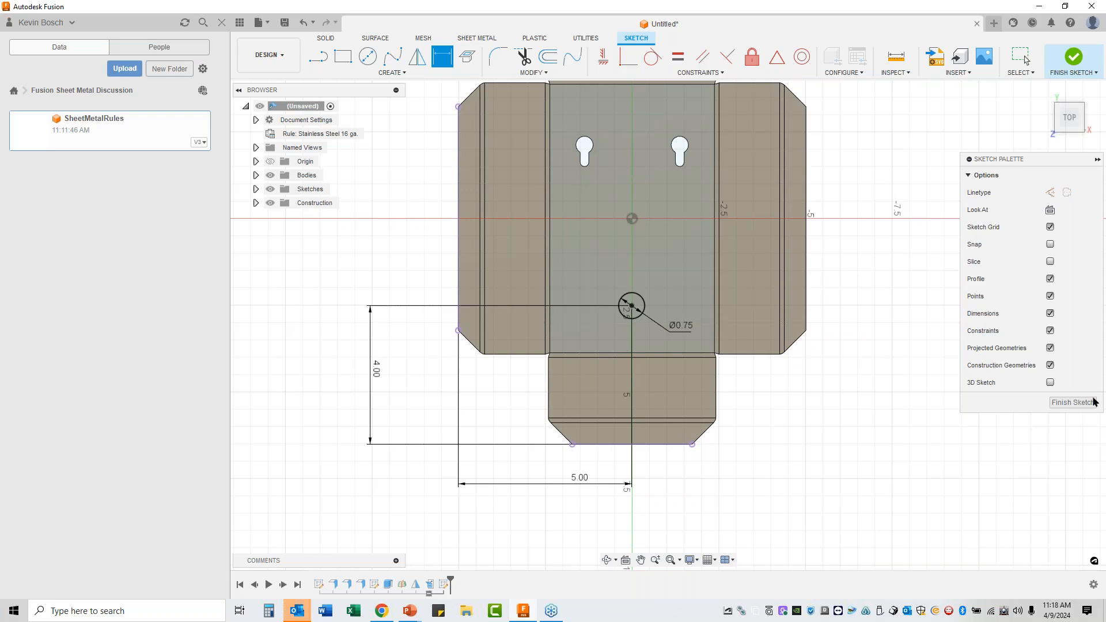
{"action": "left_click", "coordinate": [1073, 402]}
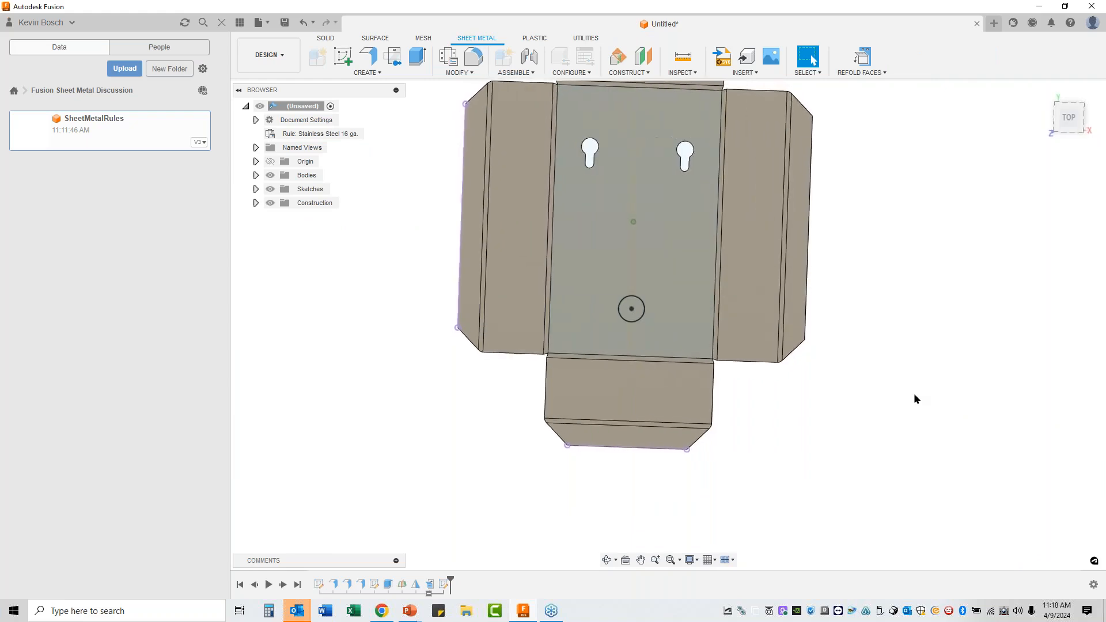
Step: Extrude the circle on the unfolded floor as a cut with extent All, flipping the direction to pass through the sheet
{"action": "left_click", "coordinate": [417, 55]}
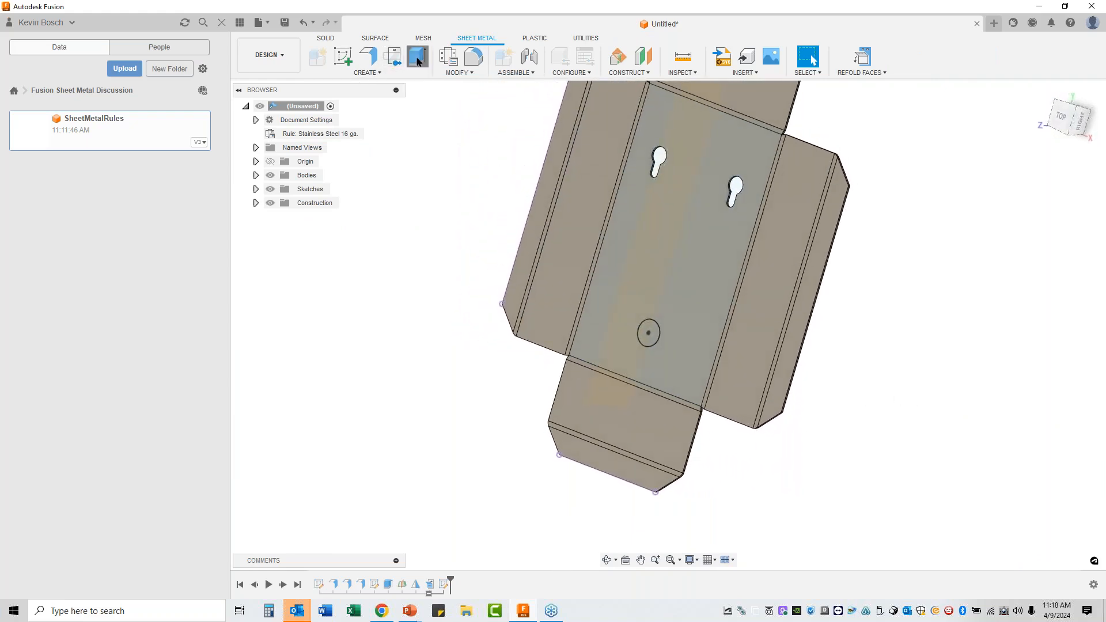
{"action": "left_click", "coordinate": [651, 339]}
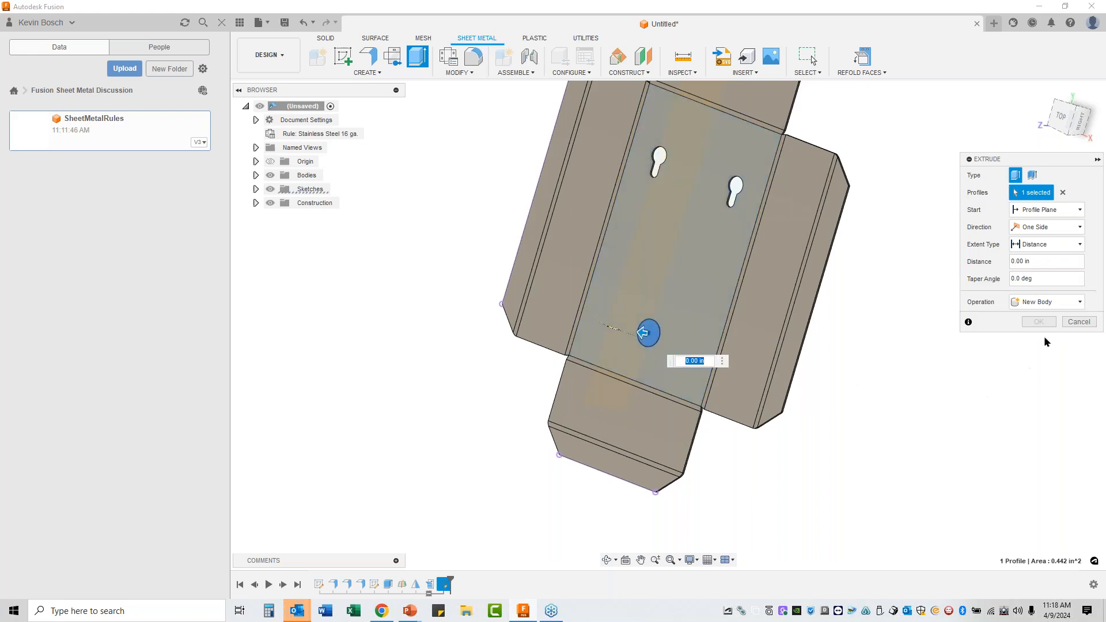
{"action": "left_click", "coordinate": [1058, 248]}
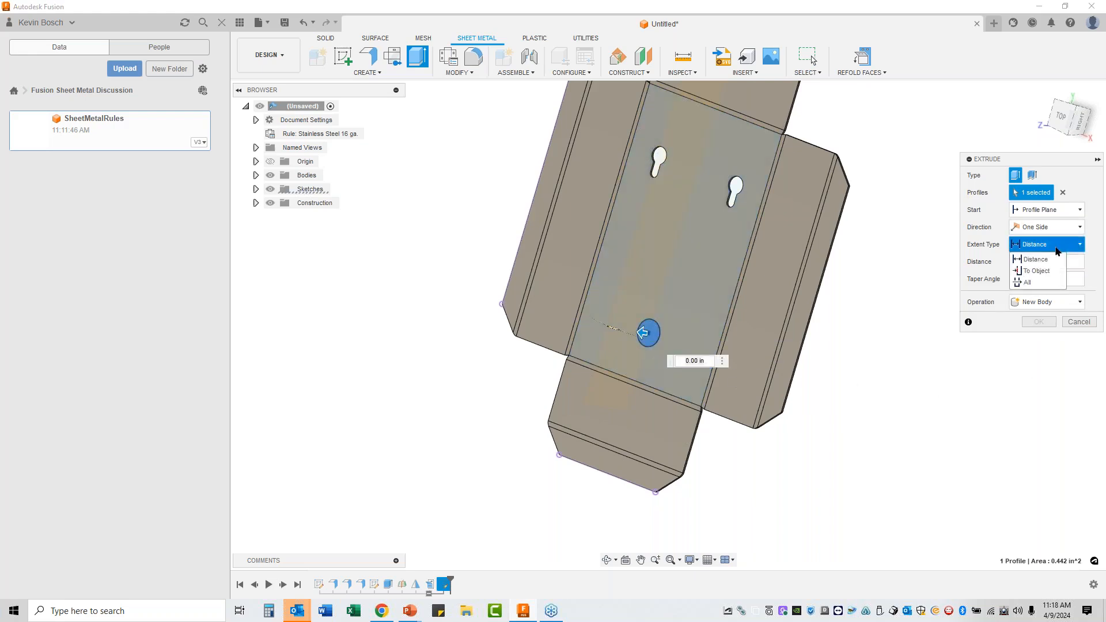
{"action": "left_click", "coordinate": [1035, 281]}
{"action": "left_click", "coordinate": [1014, 261]}
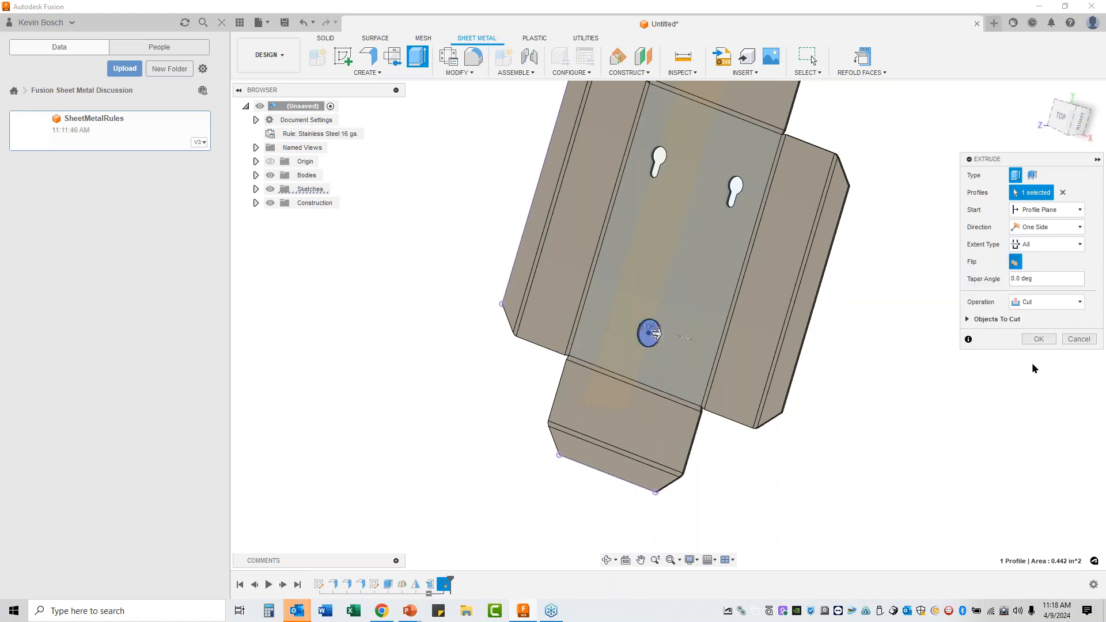
{"action": "left_click", "coordinate": [1037, 339]}
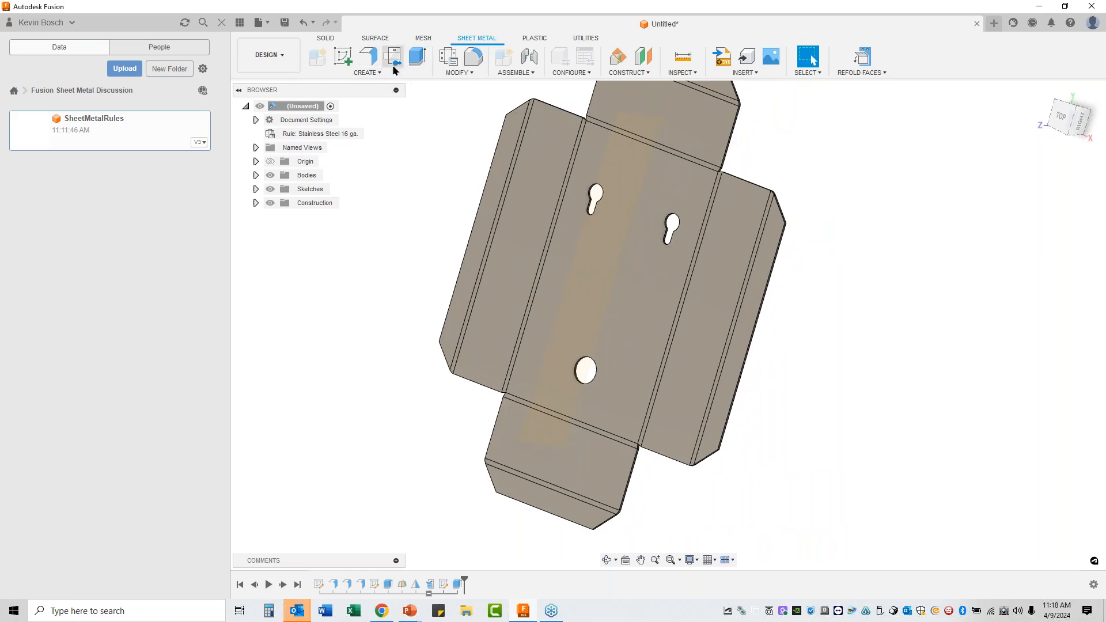
Step: Refold the faces and create a flat pattern with the box's inner floor as the stationary face
{"action": "left_click", "coordinate": [864, 56]}
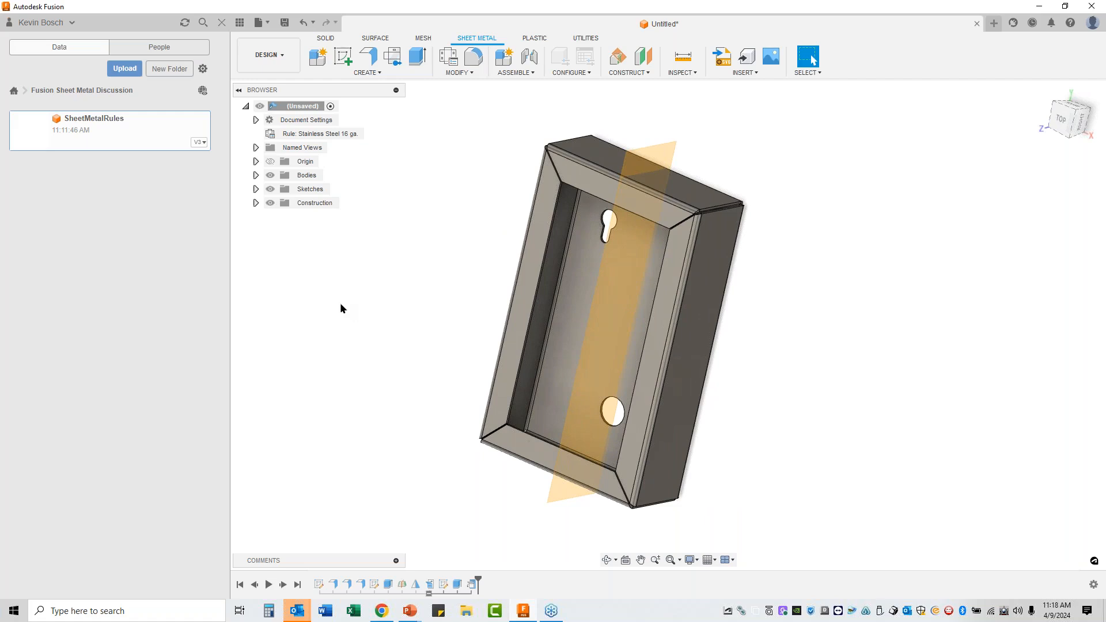
{"action": "left_click", "coordinate": [393, 57]}
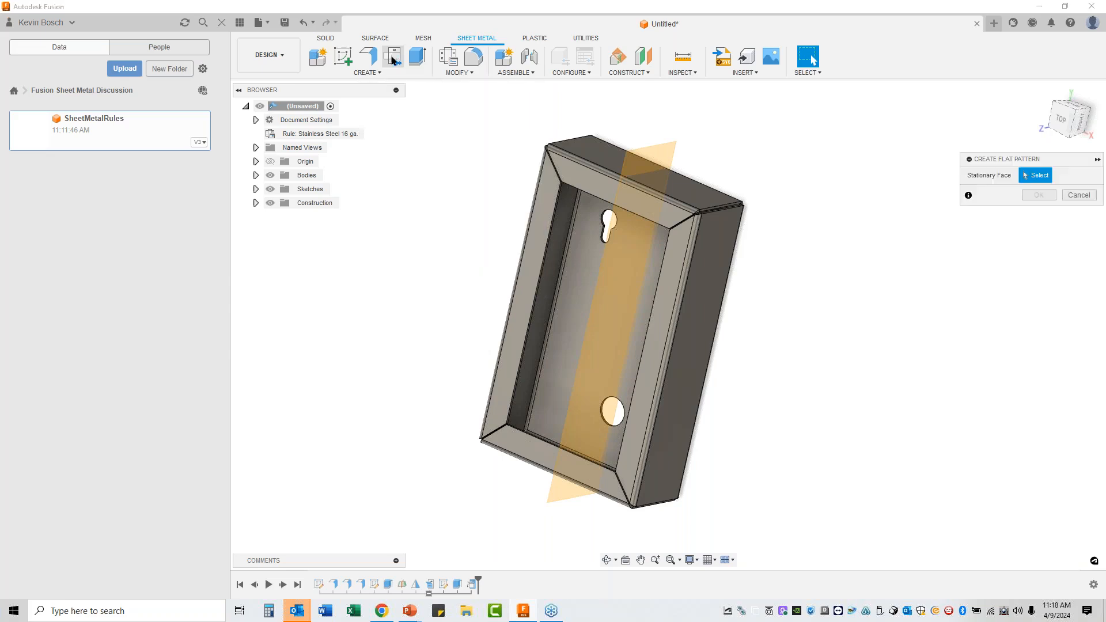
{"action": "left_click", "coordinate": [586, 330]}
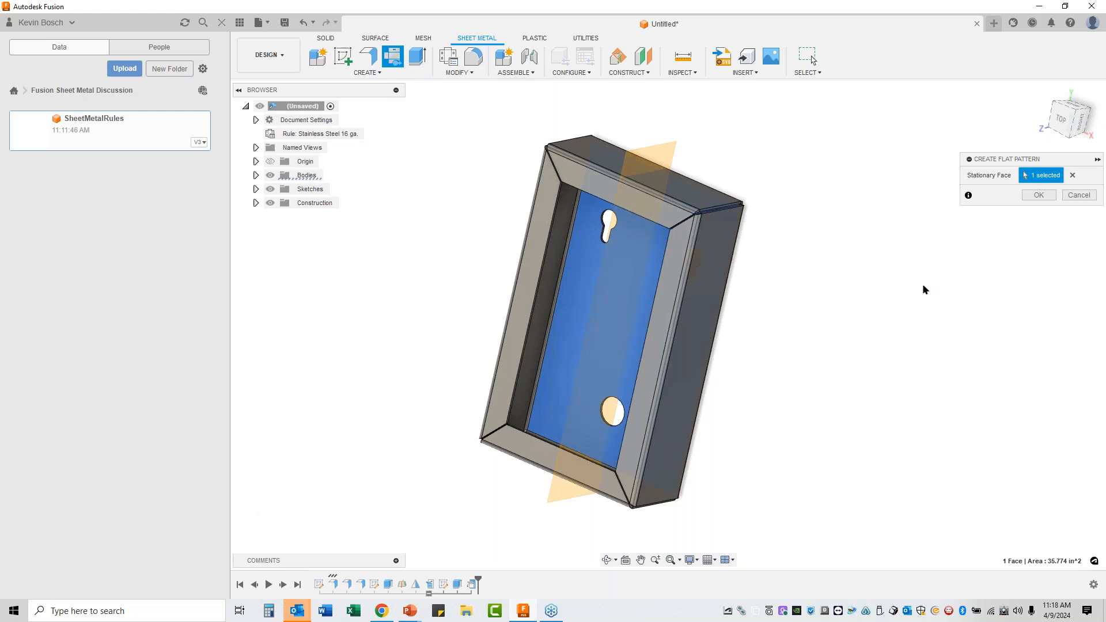
{"action": "left_click", "coordinate": [1042, 196]}
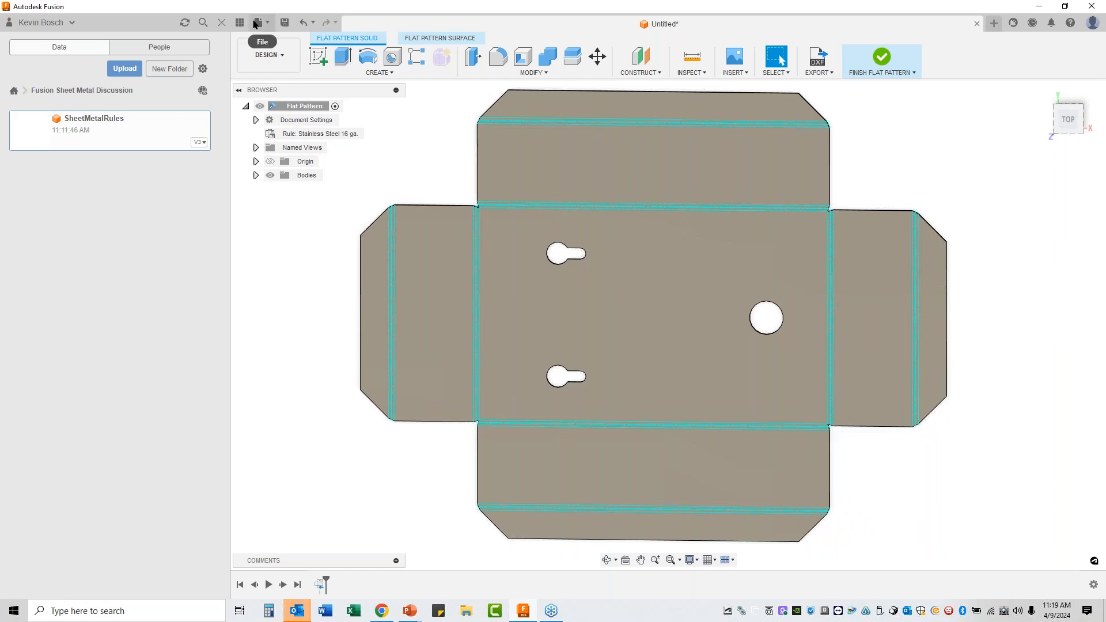
Step: Save the design as J-Box in the Fusion Sheet Metal Discussion project
{"action": "left_click", "coordinate": [284, 22]}
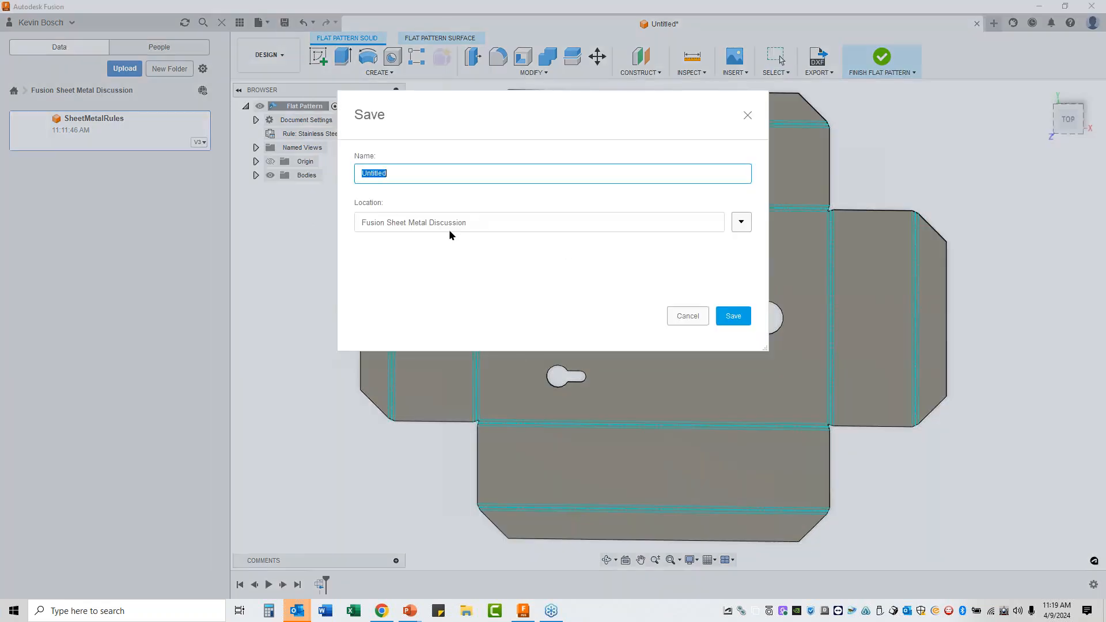
{"action": "type", "text": "J-Box"}
{"action": "left_click", "coordinate": [733, 316]}
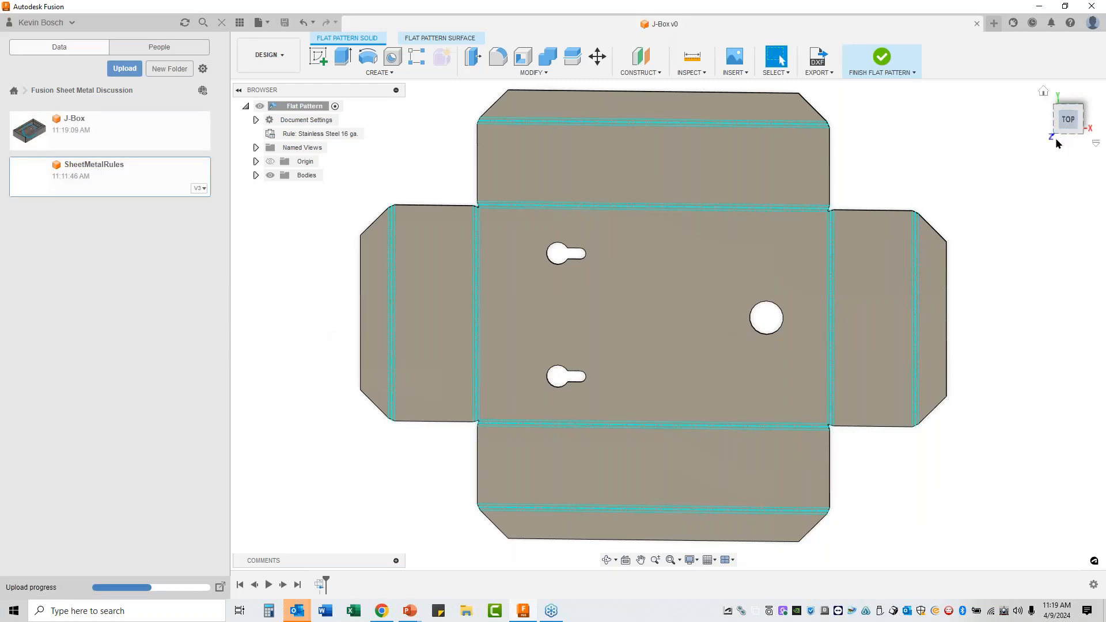
Step: Create a new design and sketch a 6 in by 6 in center rectangle at the origin on the horizontal plane
{"action": "left_click", "coordinate": [994, 23]}
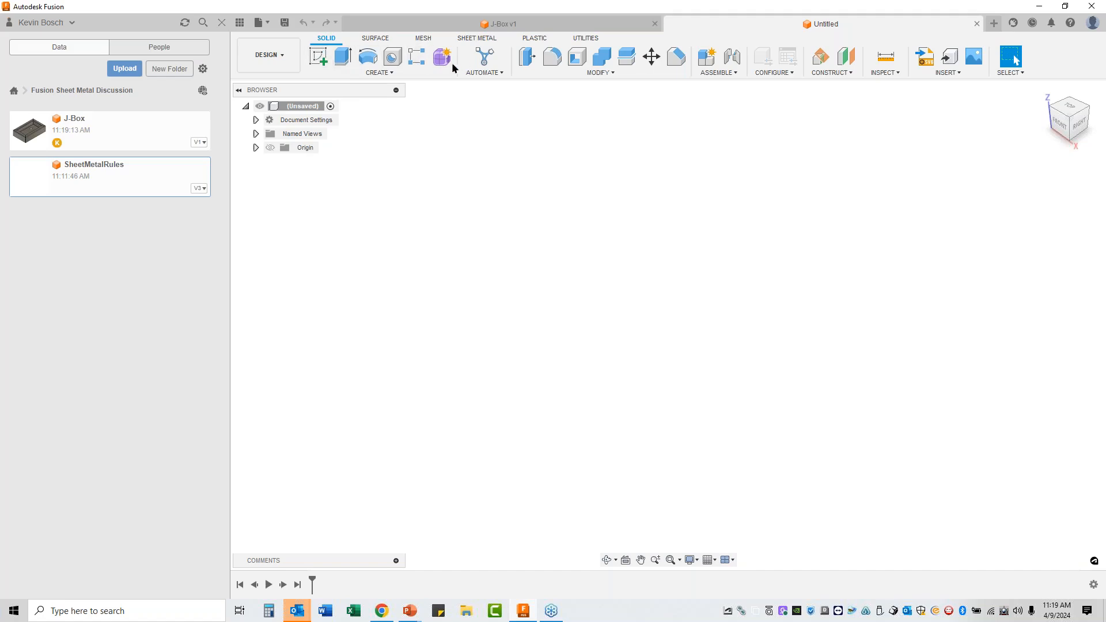
{"action": "left_click", "coordinate": [330, 61]}
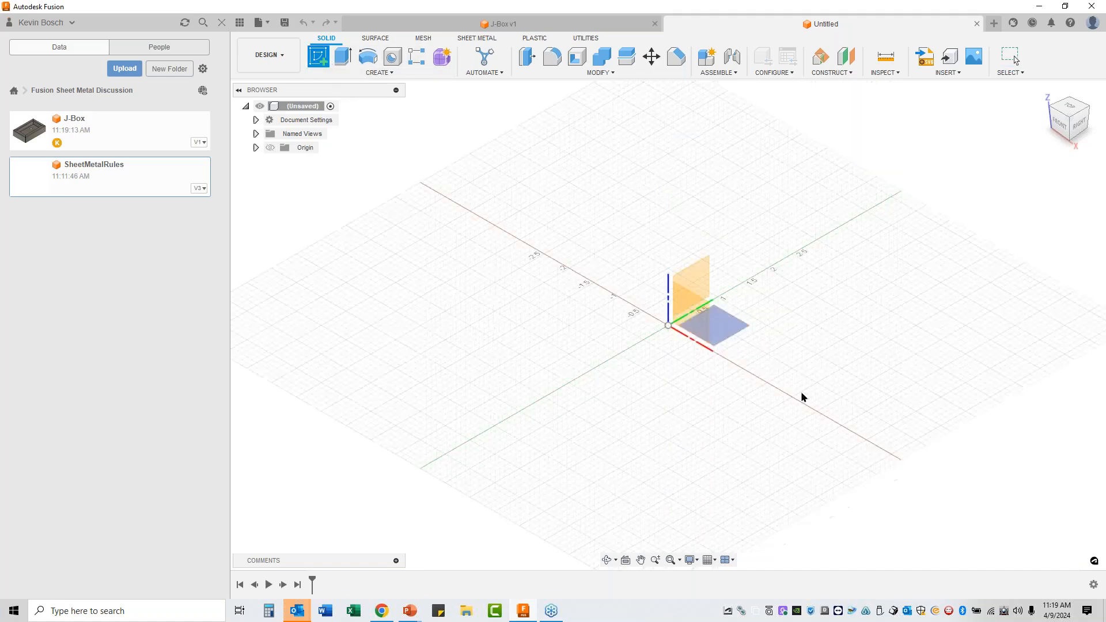
{"action": "left_click", "coordinate": [738, 326]}
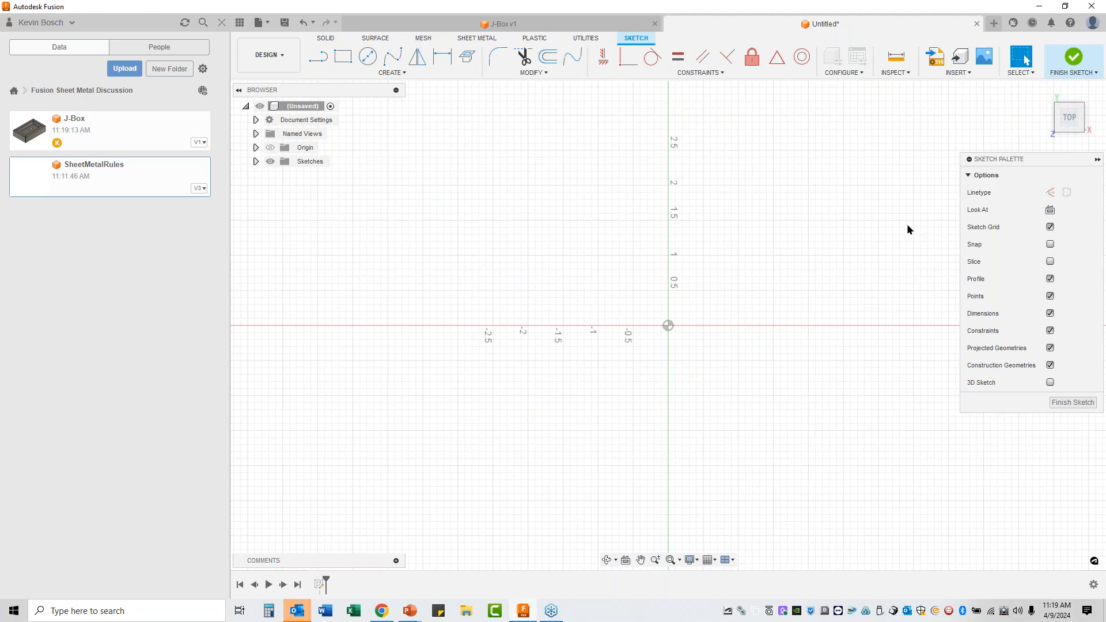
{"action": "left_click", "coordinate": [384, 73]}
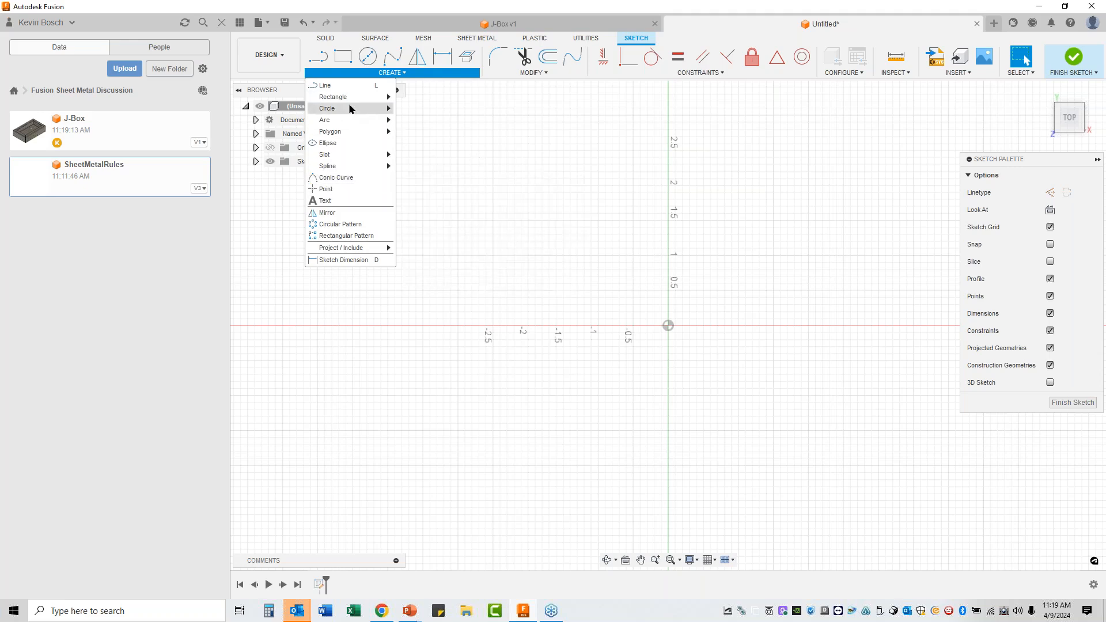
{"action": "mouse_move", "coordinate": [348, 97]}
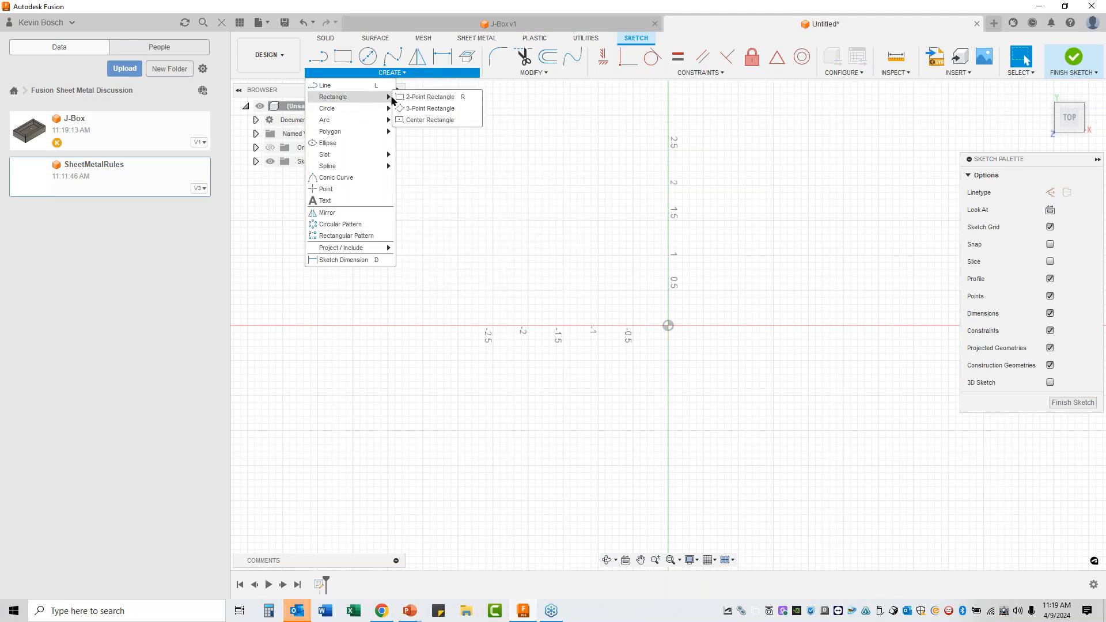
{"action": "left_click", "coordinate": [426, 119]}
{"action": "left_click", "coordinate": [668, 326]}
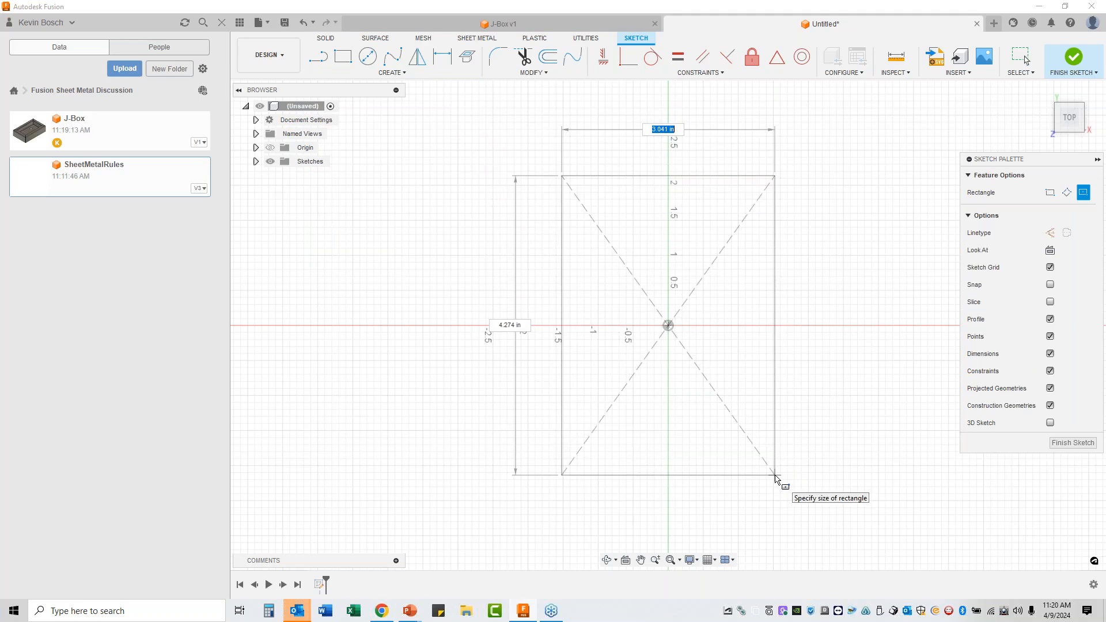
{"action": "type", "text": "6"}
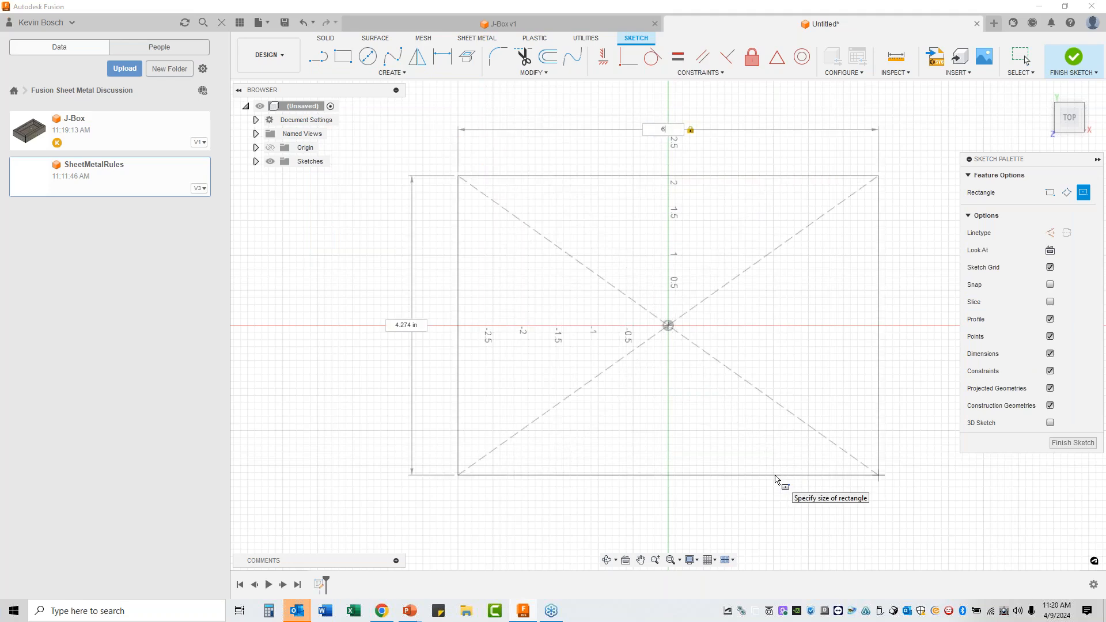
{"action": "key", "text": "Tab"}
{"action": "type", "text": "6"}
{"action": "key", "text": "Return"}
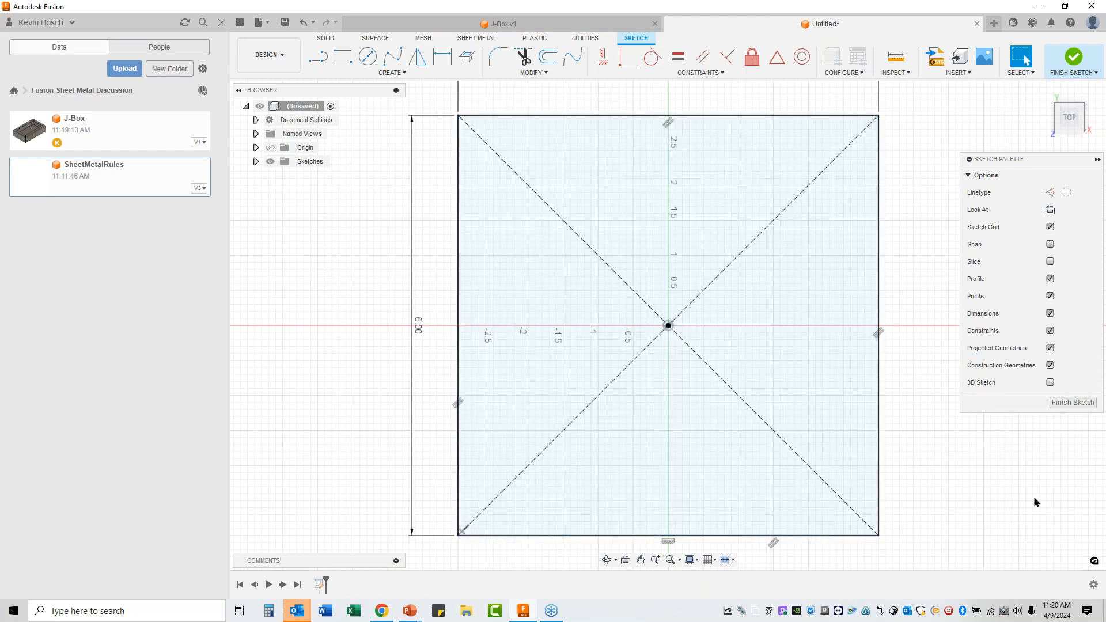
{"action": "left_click", "coordinate": [1071, 402]}
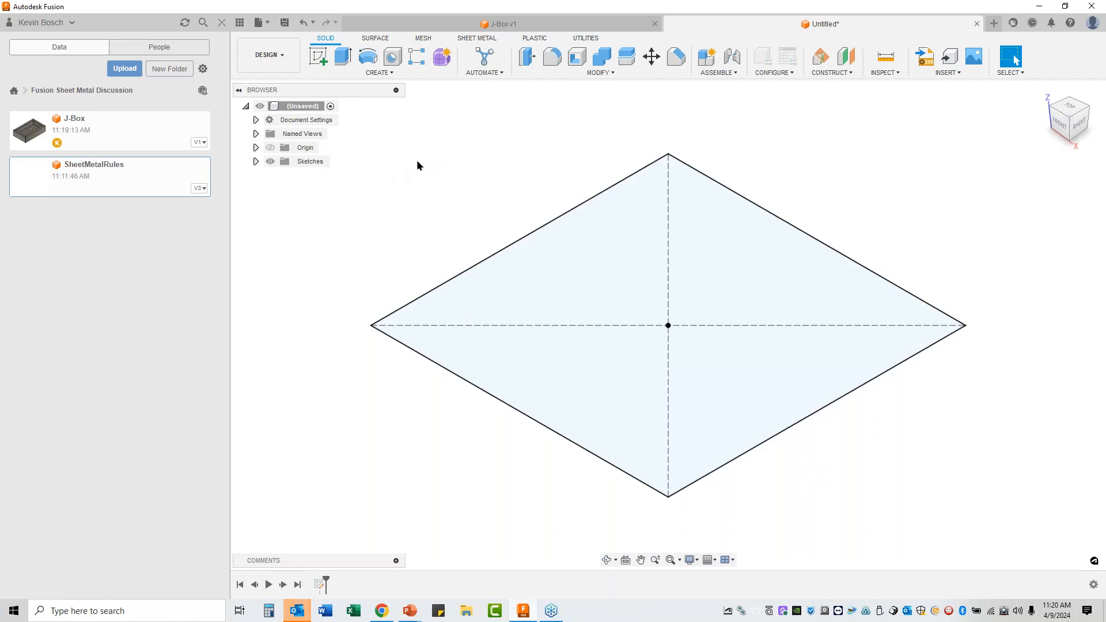
Step: Create an offset construction plane 4 in above the square sketch profile
{"action": "left_click", "coordinate": [845, 57]}
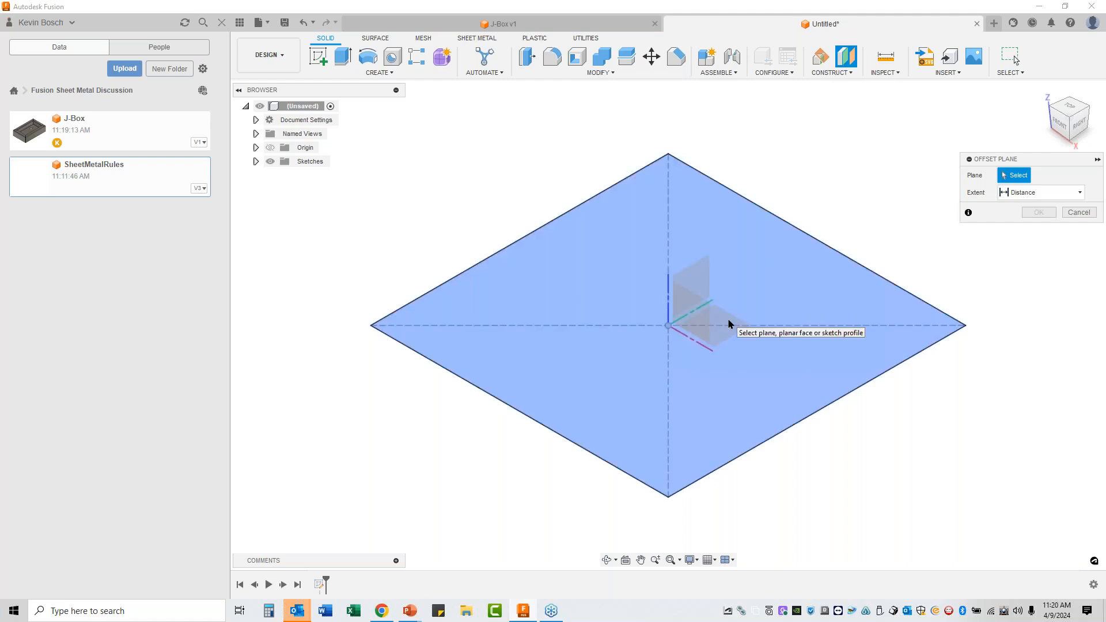
{"action": "left_click", "coordinate": [724, 296]}
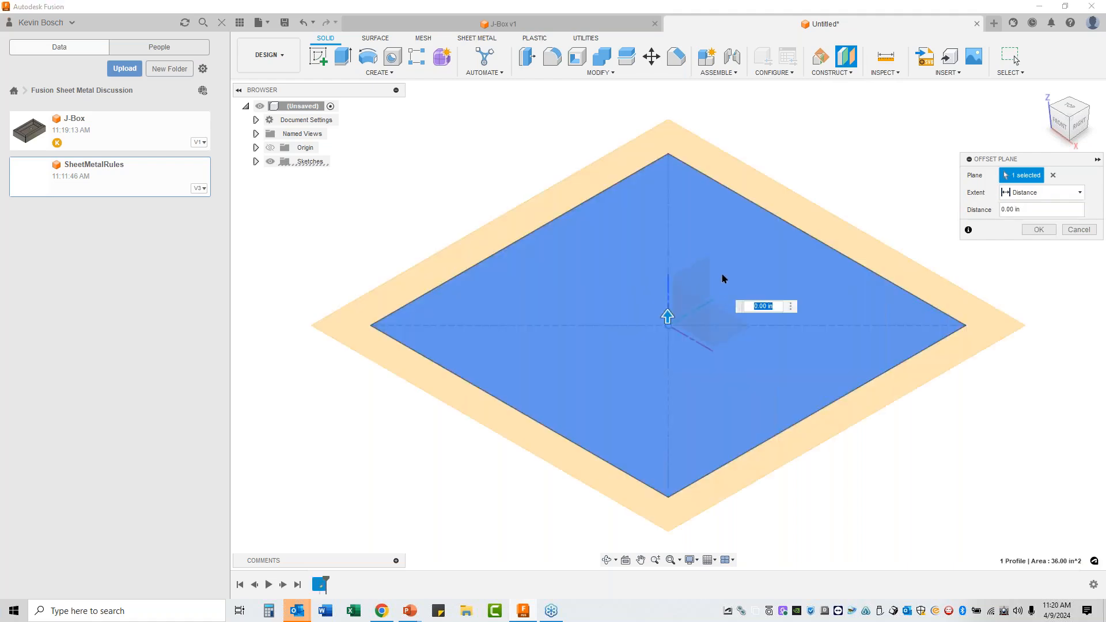
{"action": "left_click_drag", "start_coordinate": [667, 314], "coordinate": [641, 150]}
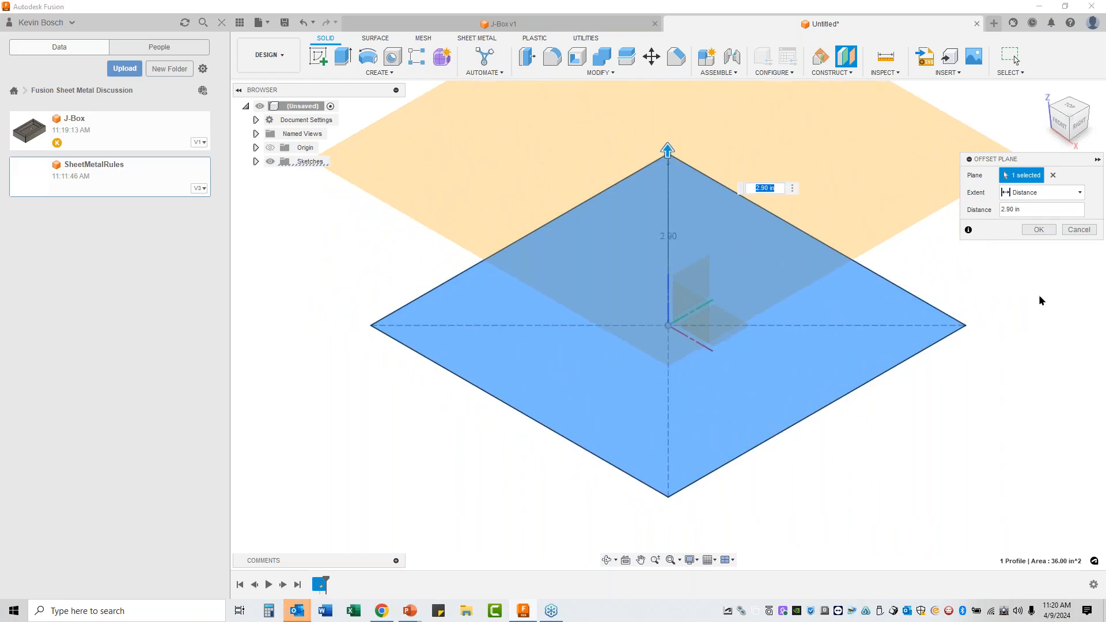
{"action": "type", "text": "4"}
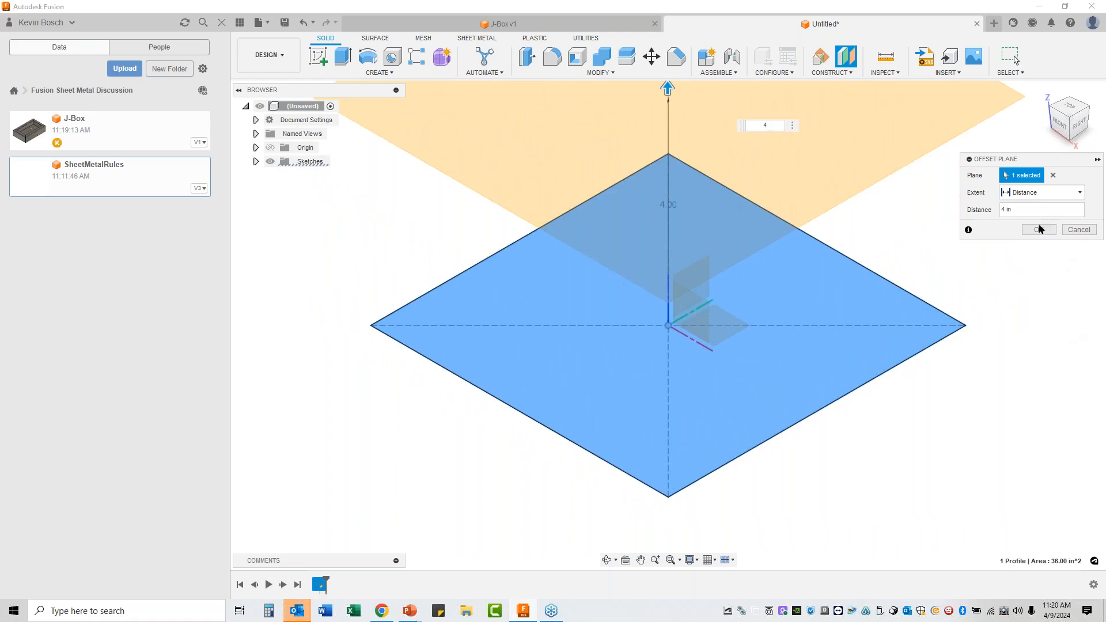
{"action": "left_click", "coordinate": [1040, 229]}
Step: Sketch a 3 in diameter circle on the offset plane, centered on the origin, and finish the sketch
{"action": "scroll", "coordinate": [910, 510], "scroll_direction": "down", "scroll_amount": 2}
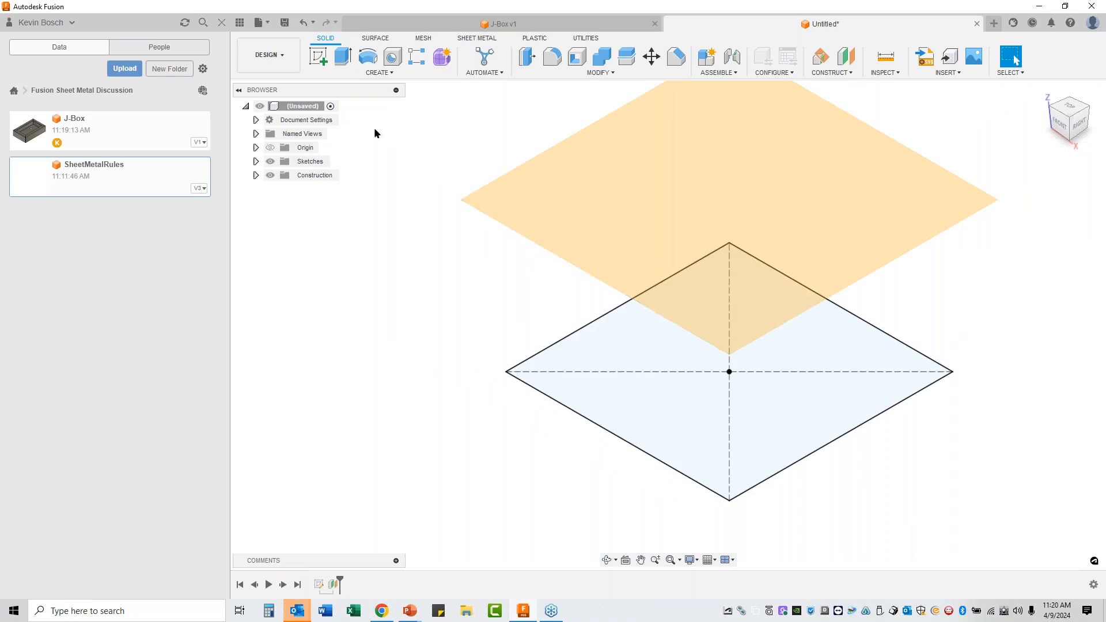
{"action": "left_click", "coordinate": [318, 56]}
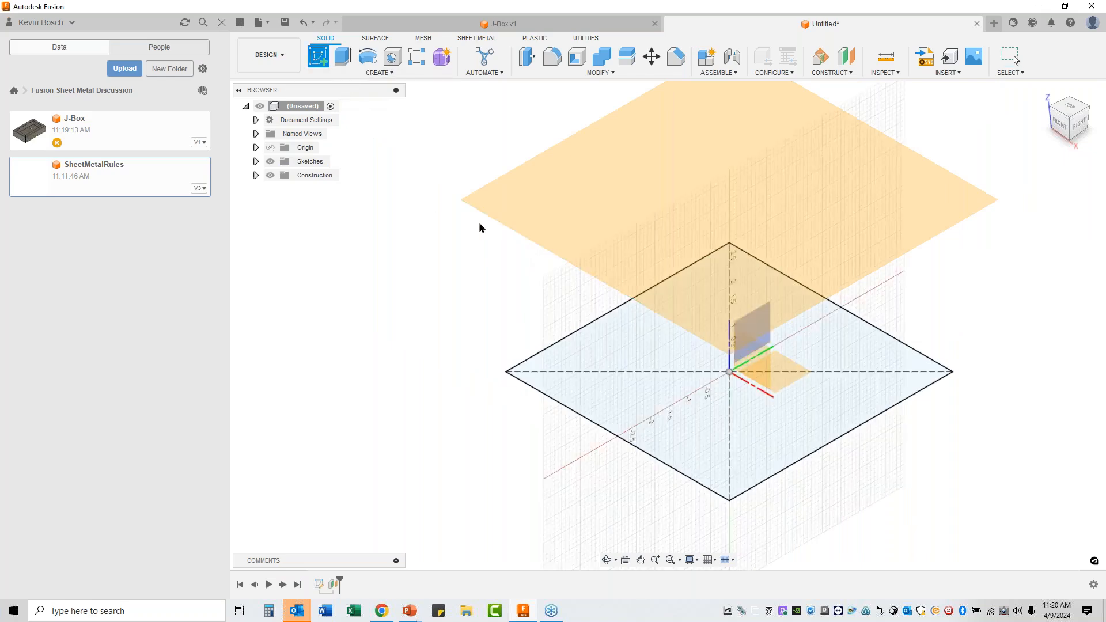
{"action": "left_click", "coordinate": [524, 233]}
{"action": "left_click", "coordinate": [368, 56]}
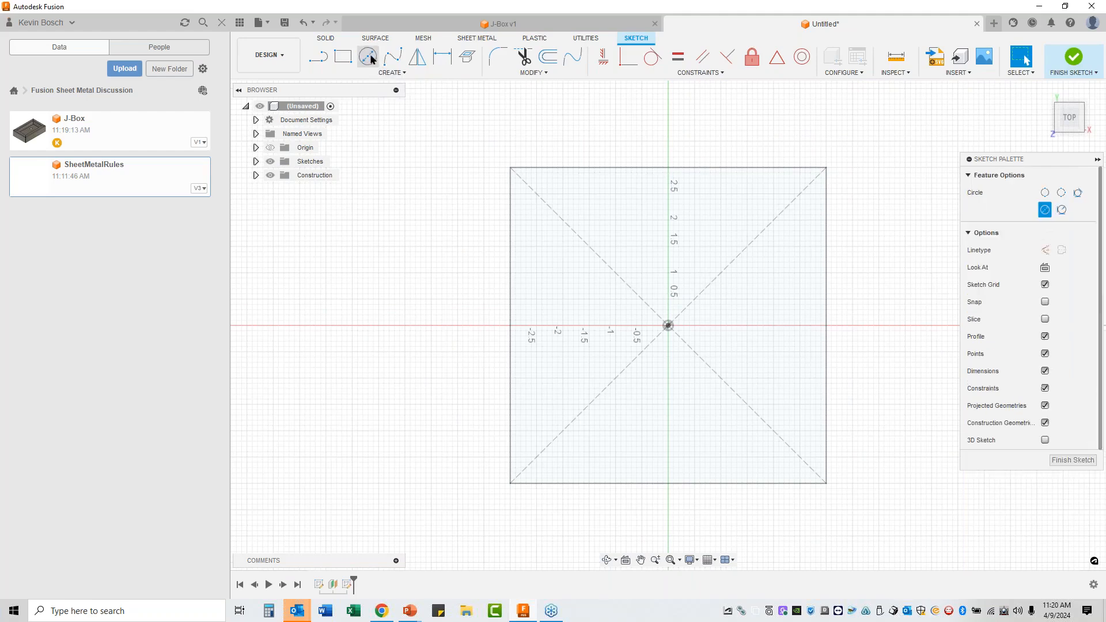
{"action": "left_click", "coordinate": [668, 326]}
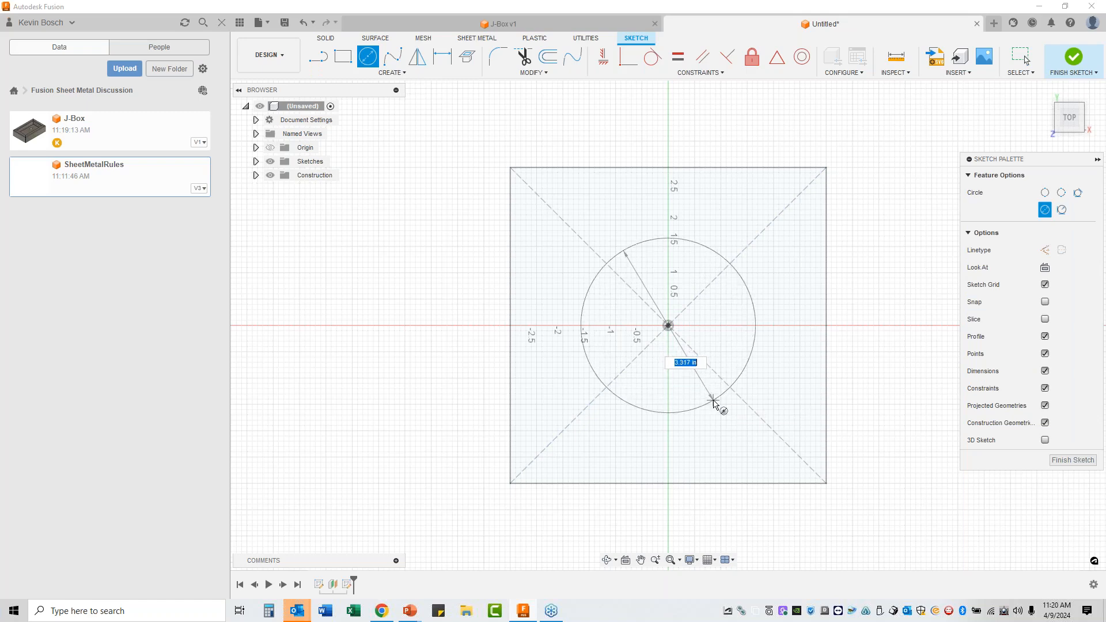
{"action": "type", "text": "3"}
{"action": "key", "text": "Return"}
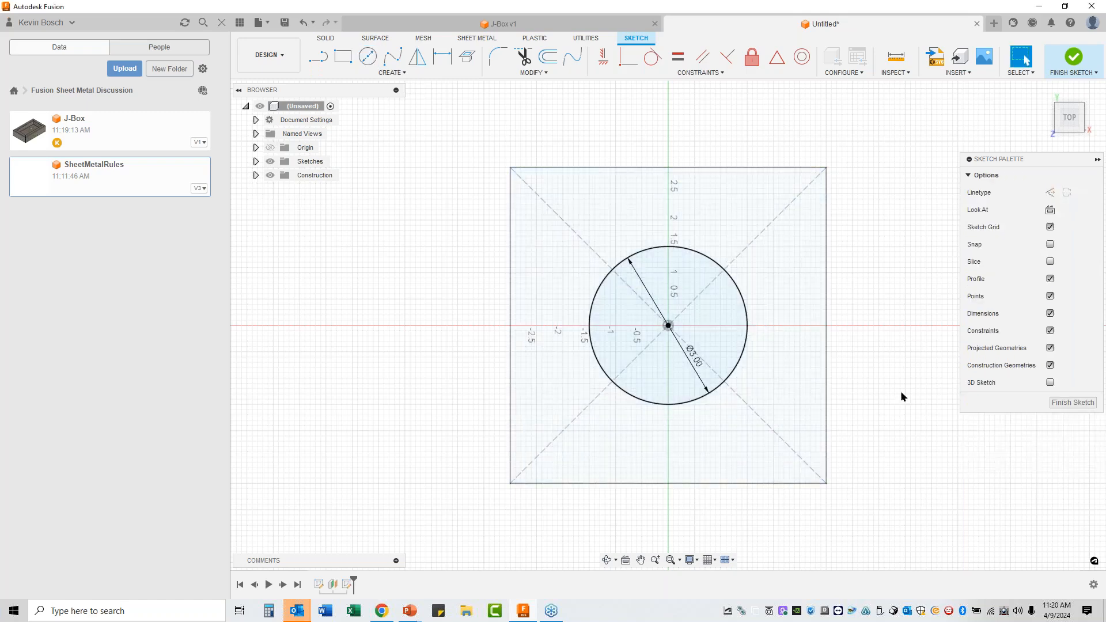
{"action": "left_click", "coordinate": [1073, 402]}
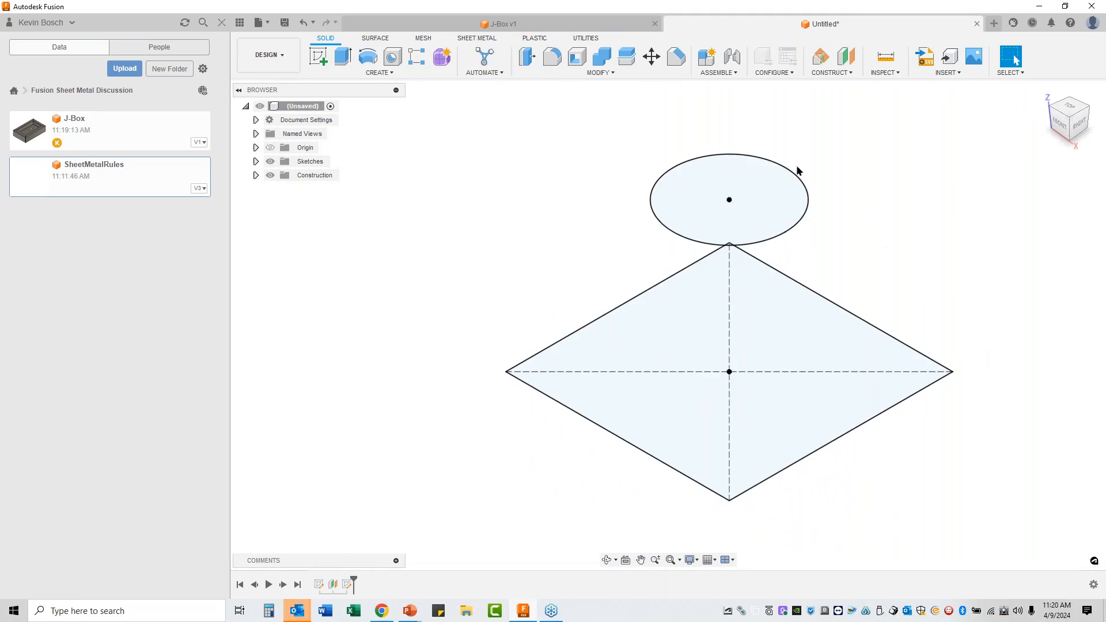
Step: Create a lofted flange between the circle and the square as a new body using the Stainless Steel 16 ga. rule
{"action": "left_click", "coordinate": [484, 38]}
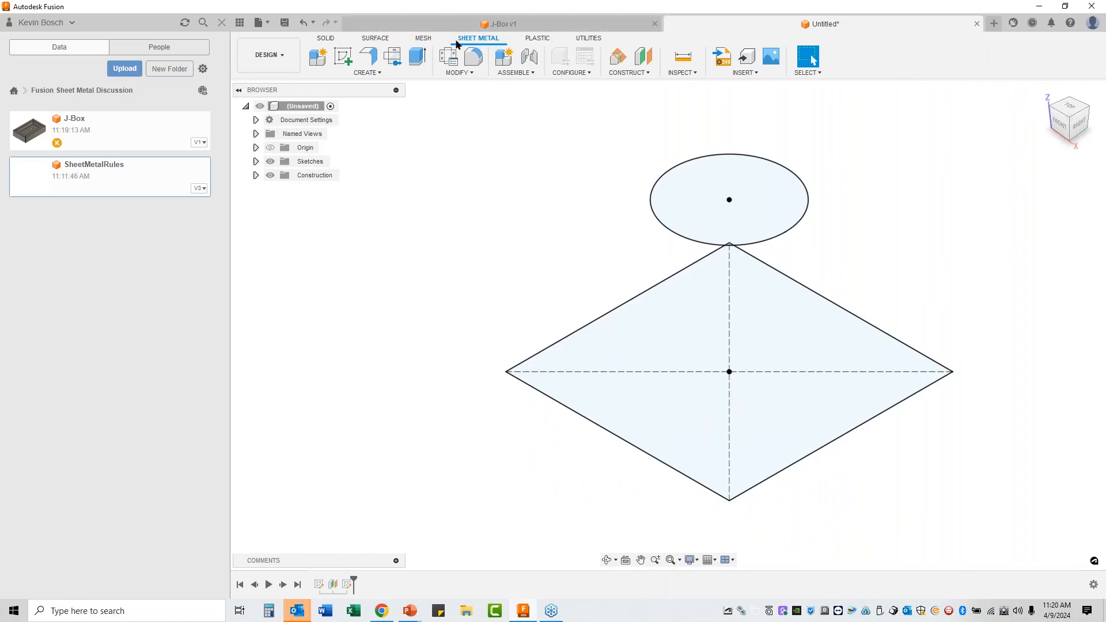
{"action": "left_click", "coordinate": [369, 64]}
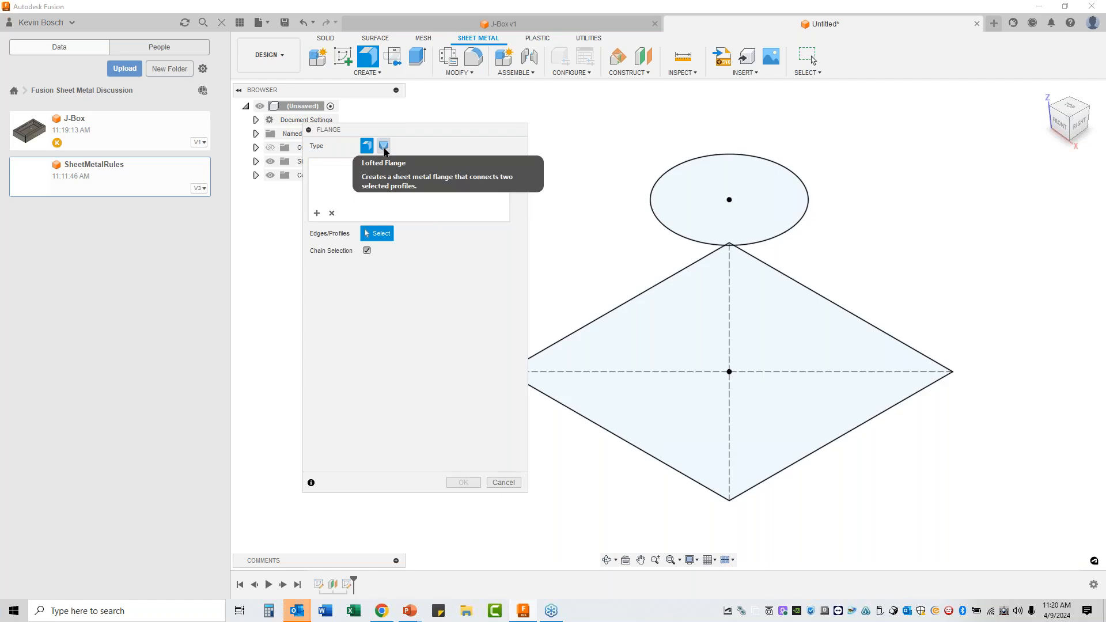
{"action": "left_click", "coordinate": [383, 148]}
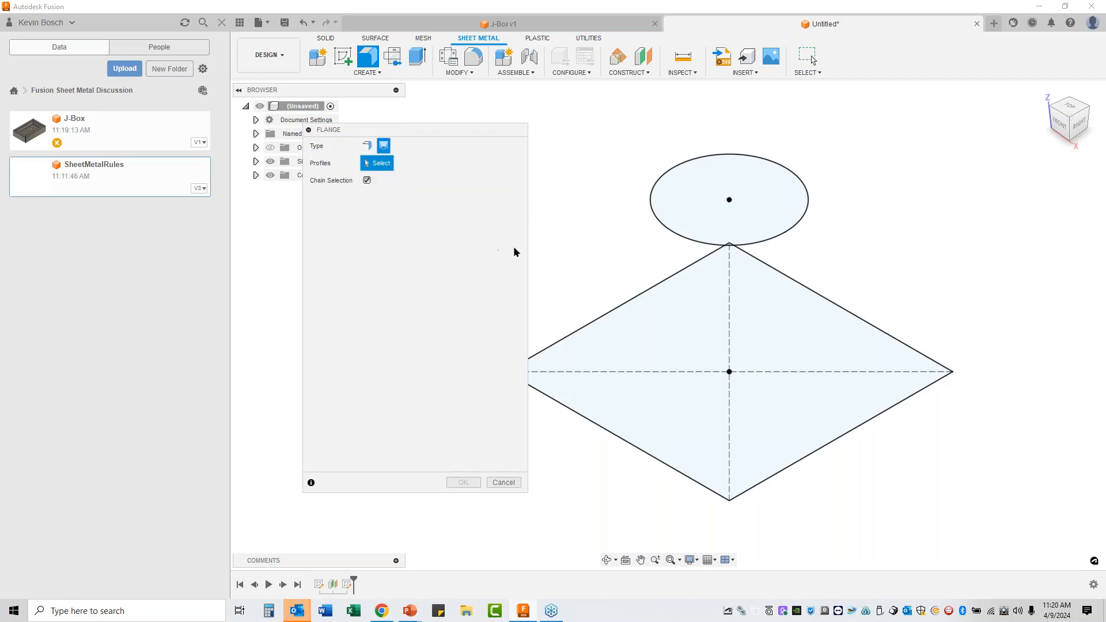
{"action": "left_click", "coordinate": [665, 228]}
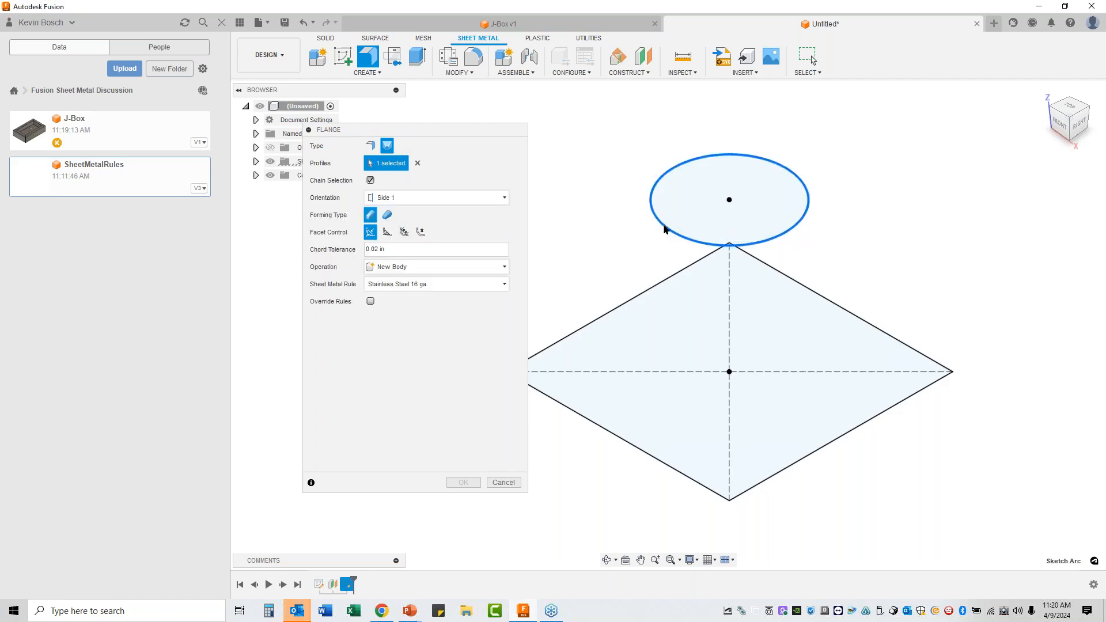
{"action": "left_click", "coordinate": [582, 418]}
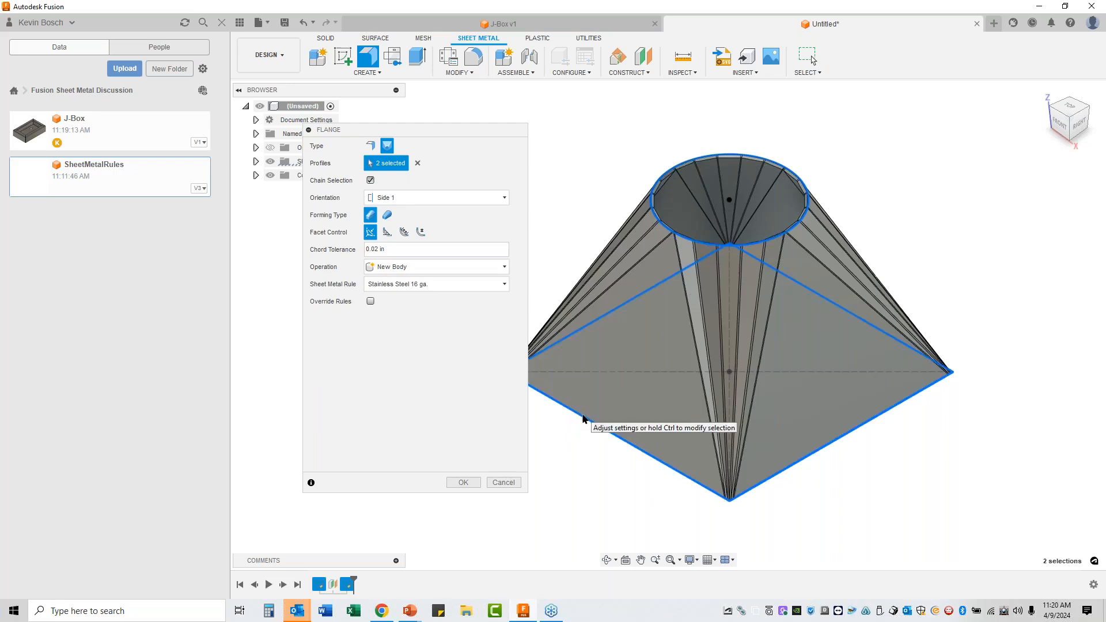
{"action": "left_click", "coordinate": [429, 285]}
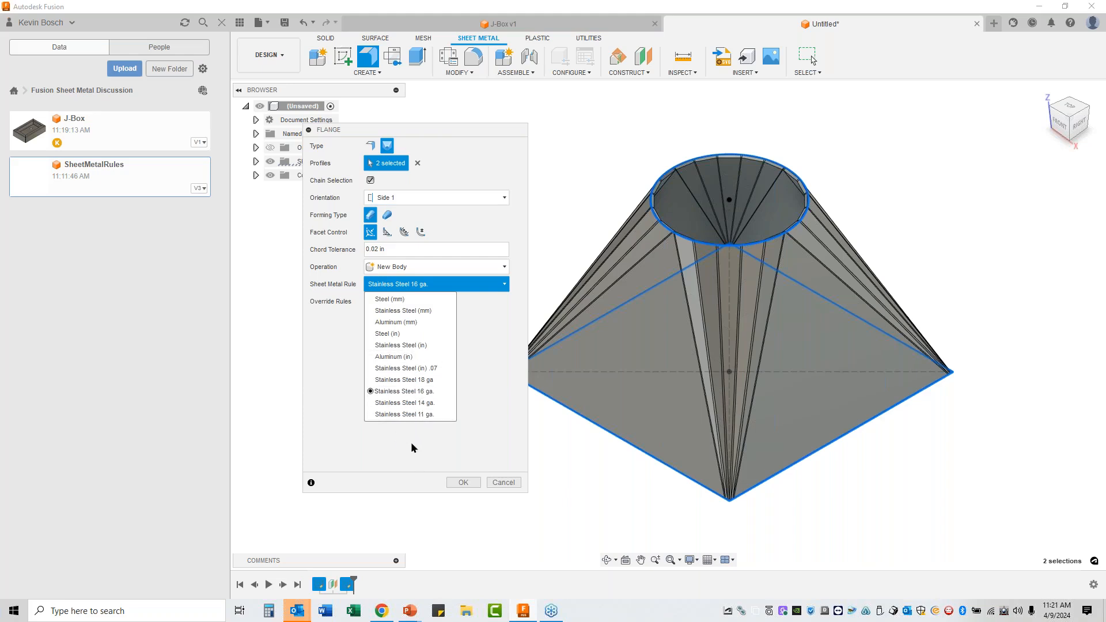
{"action": "left_click", "coordinate": [482, 352]}
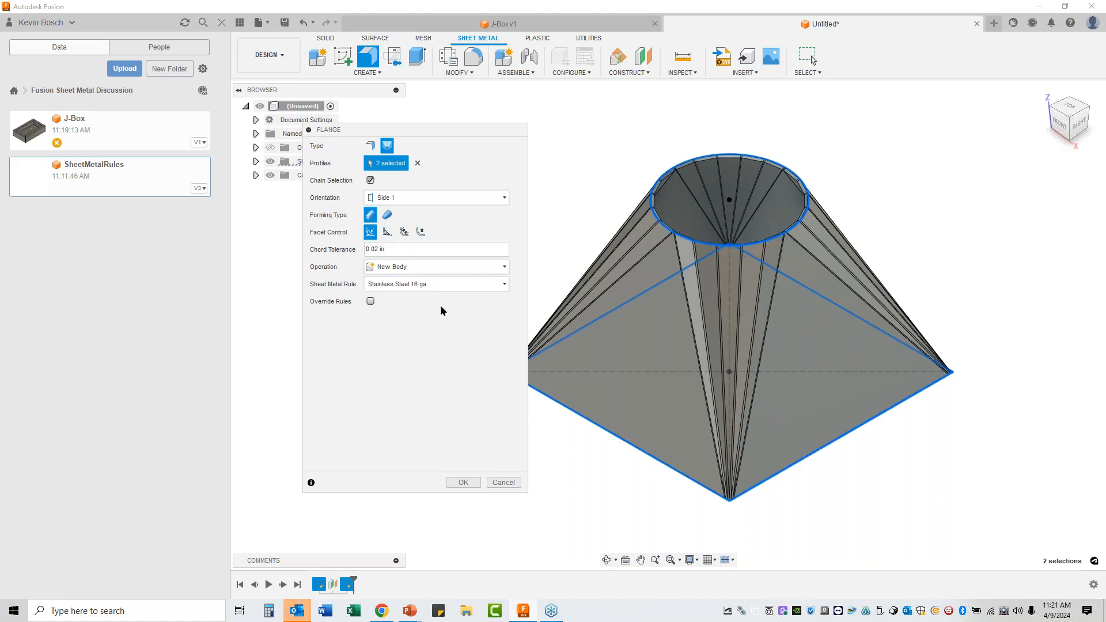
{"action": "left_click", "coordinate": [464, 482]}
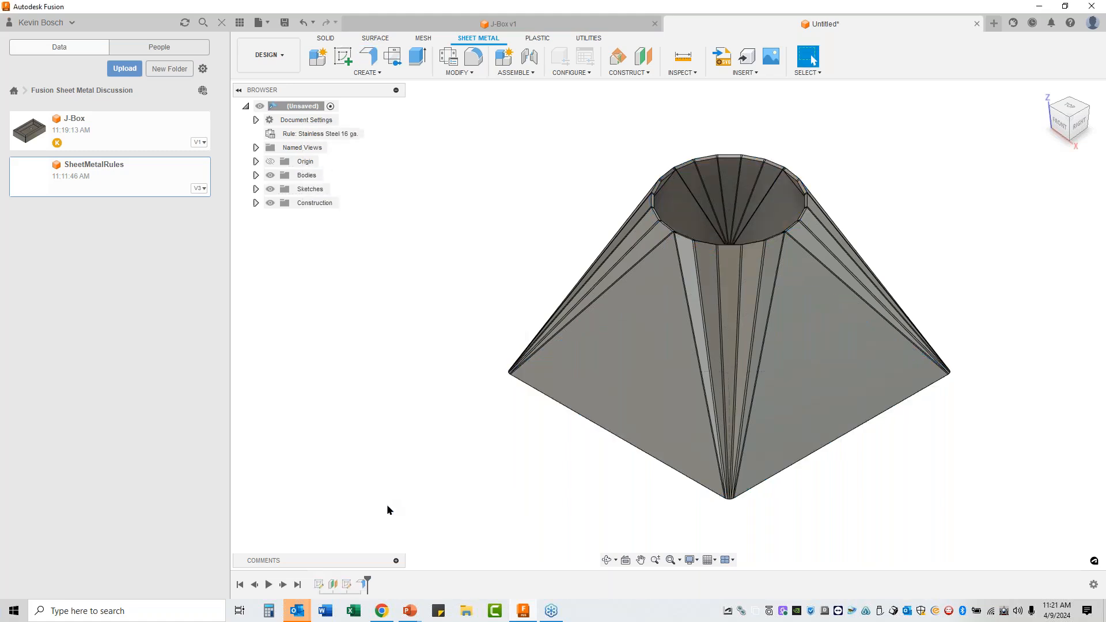
Step: Rip one flat triangular face from the midpoint of its base edge to its vertex at the round opening, with a 0.063 in gap
{"action": "left_click", "coordinate": [459, 73]}
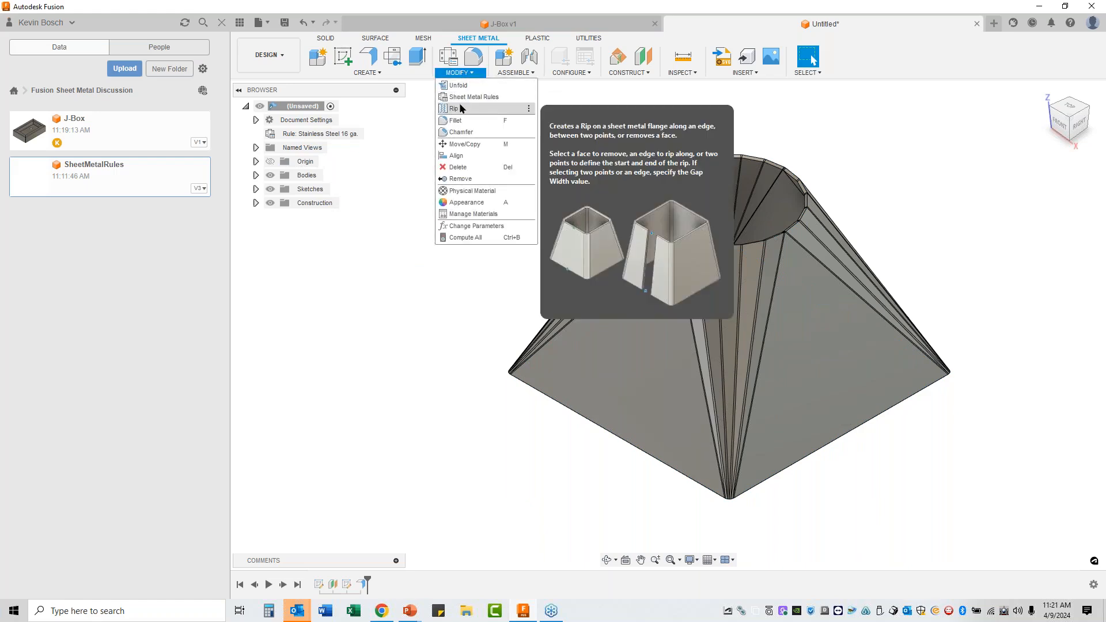
{"action": "left_click", "coordinate": [455, 109]}
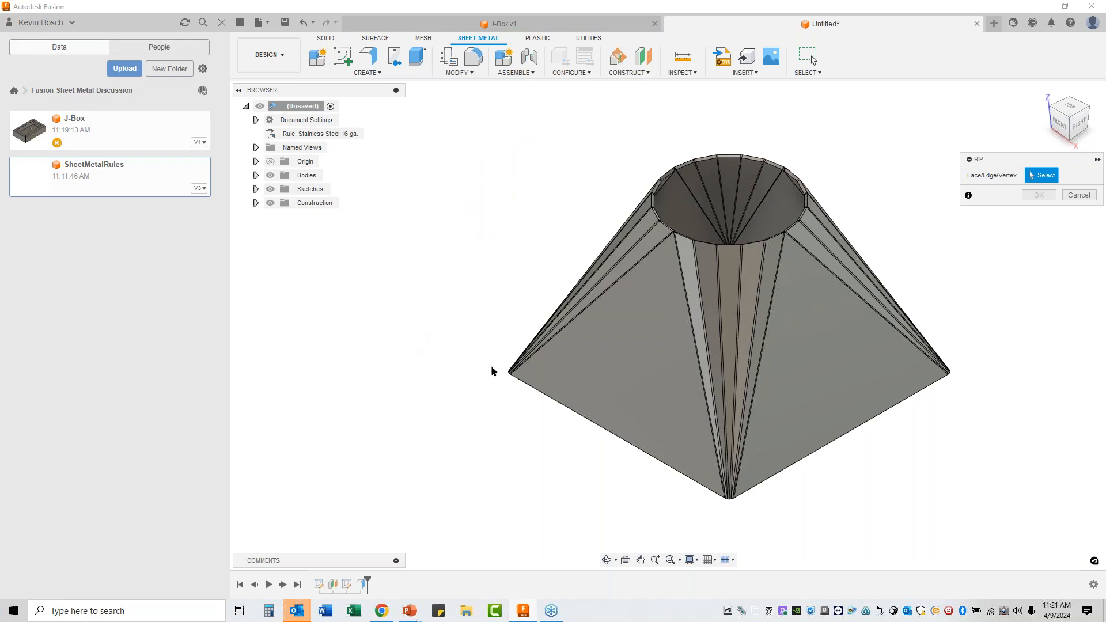
{"action": "left_click", "coordinate": [618, 439]}
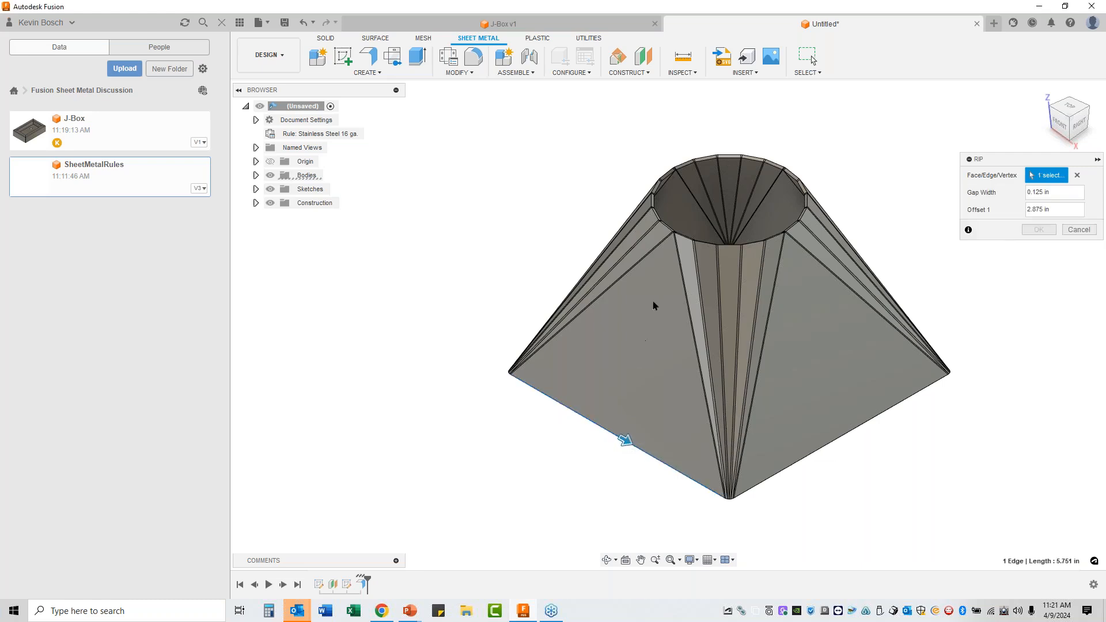
{"action": "left_click", "coordinate": [674, 234]}
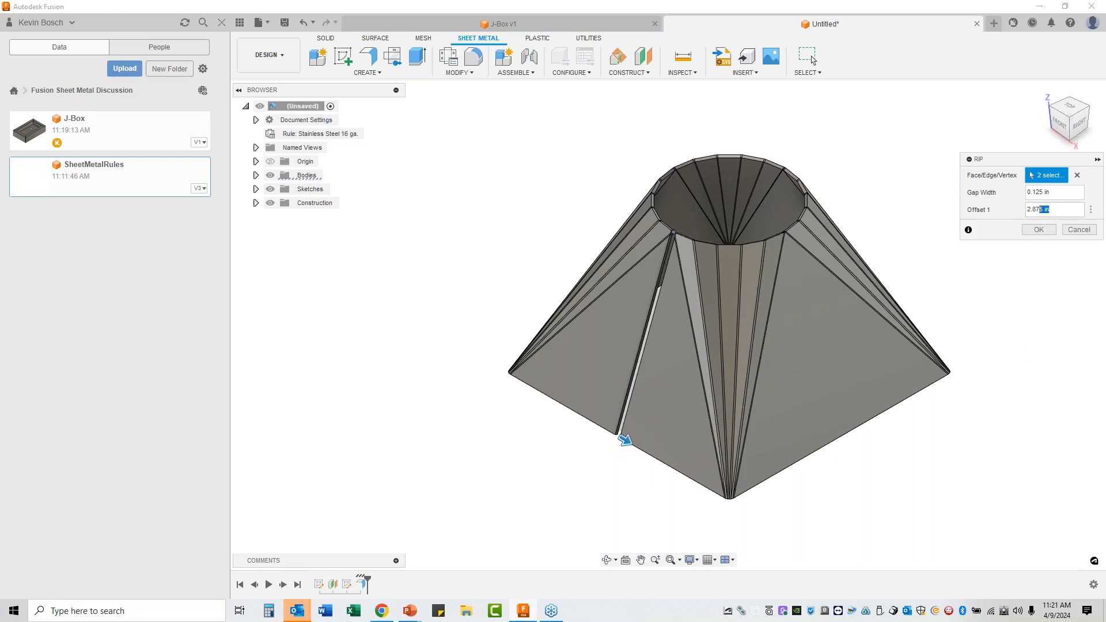
{"action": "left_click", "coordinate": [1052, 209]}
{"action": "left_click_drag", "start_coordinate": [1061, 192], "coordinate": [1030, 191]}
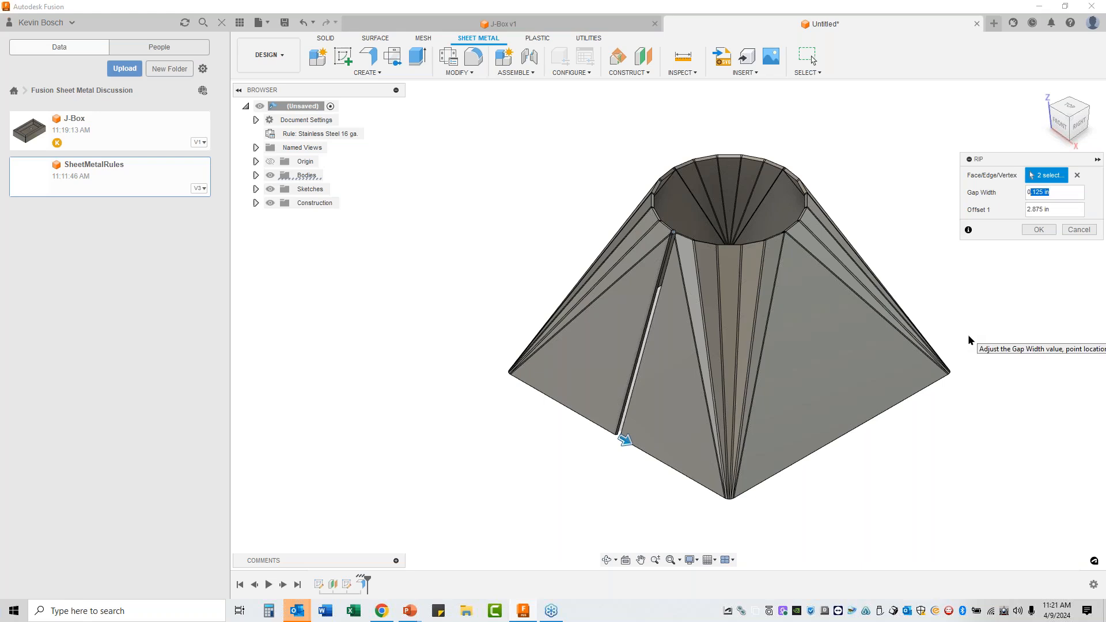
{"action": "type", "text": ".063"}
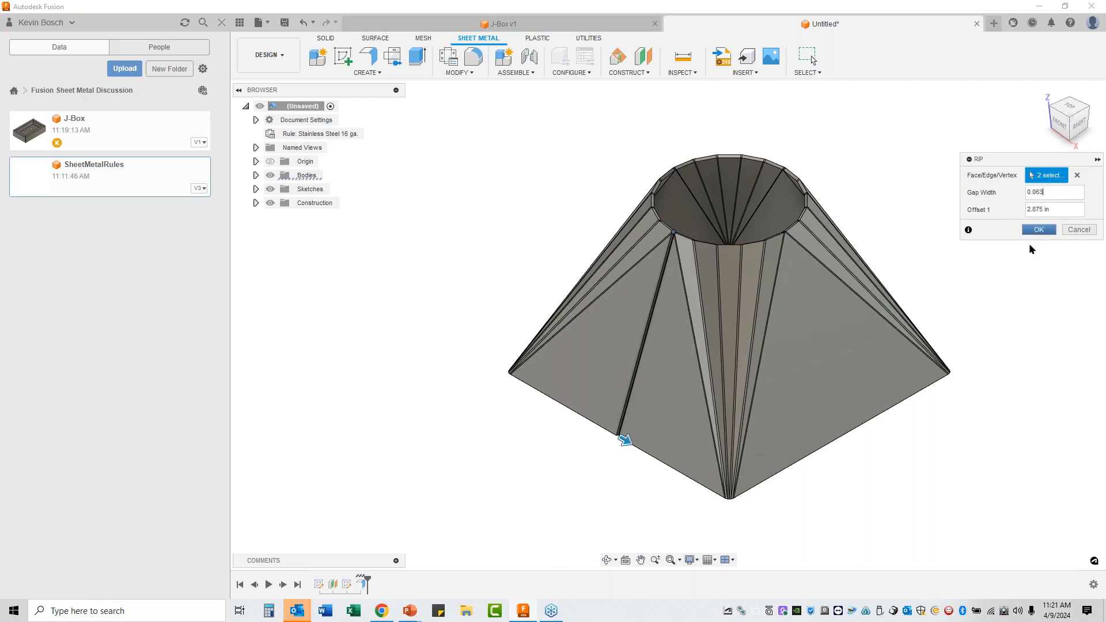
{"action": "key", "text": "Return"}
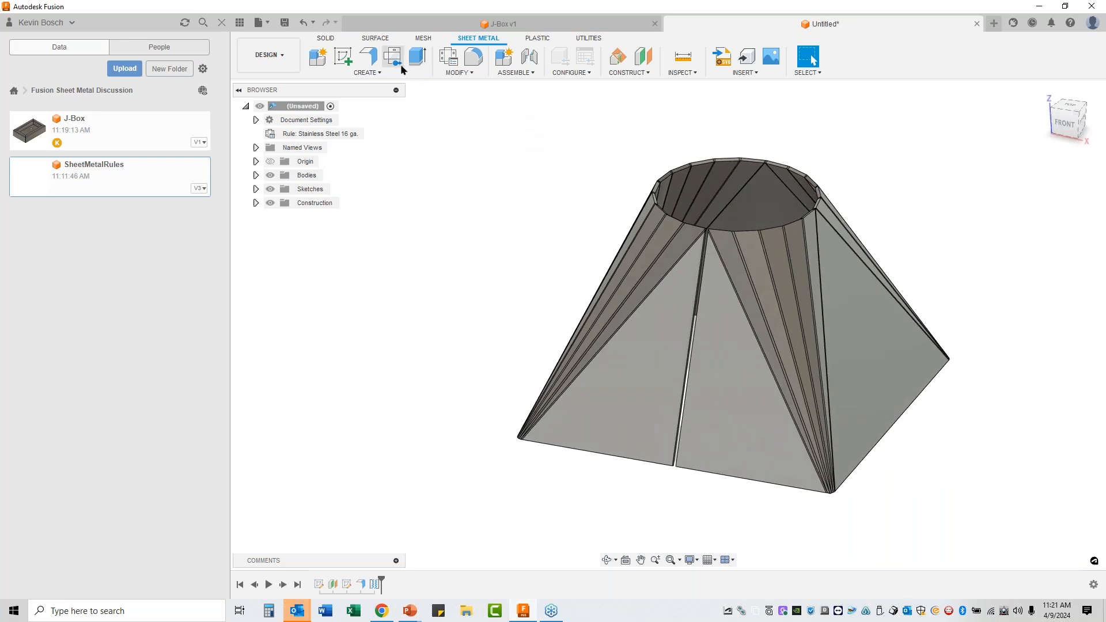
Step: Create a flat pattern of the transition using the inner triangular face opposite the rip as the stationary face
{"action": "left_click", "coordinate": [396, 65]}
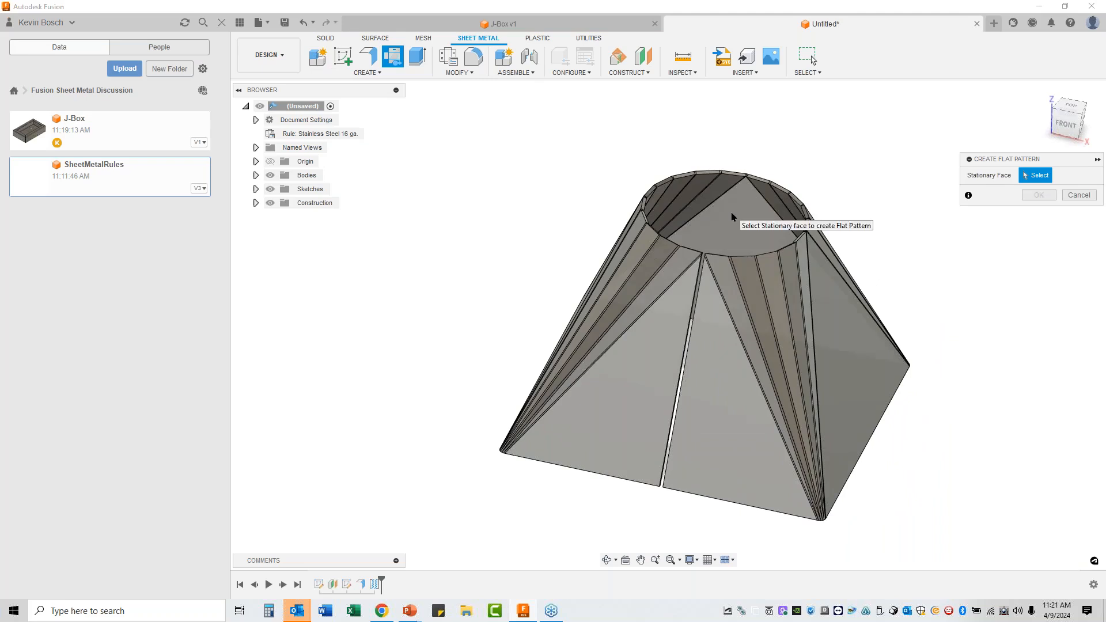
{"action": "left_click", "coordinate": [808, 224]}
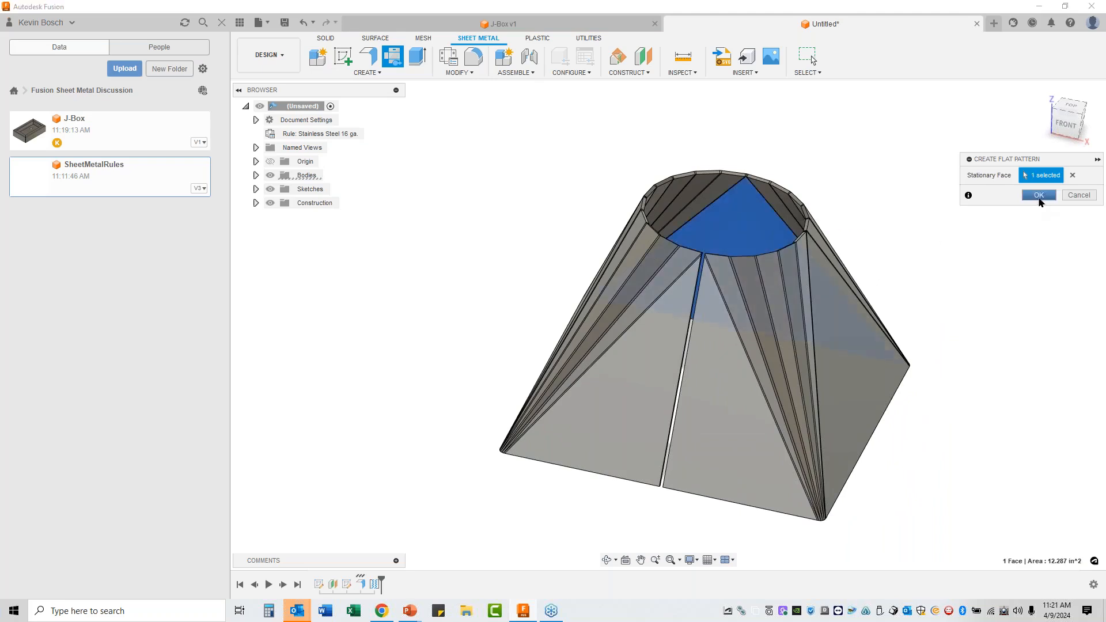
{"action": "left_click", "coordinate": [1038, 195]}
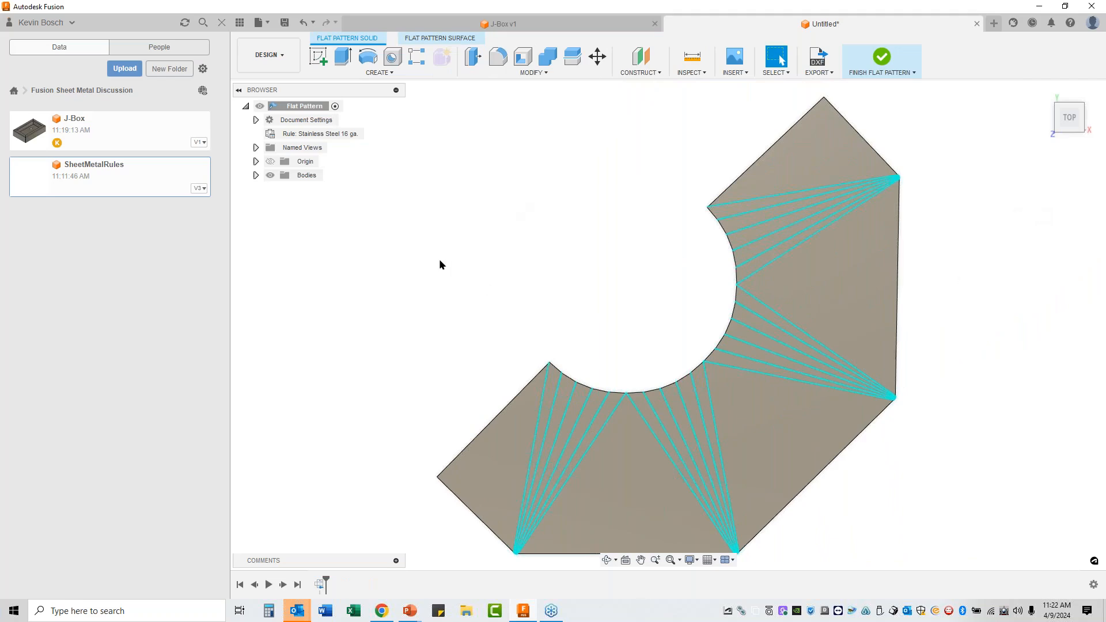
Step: In a new design, sketch a rectangle 4.5 in wide by 5.5 in high from the origin on the horizontal plane and finish the sketch
{"action": "left_click", "coordinate": [993, 23]}
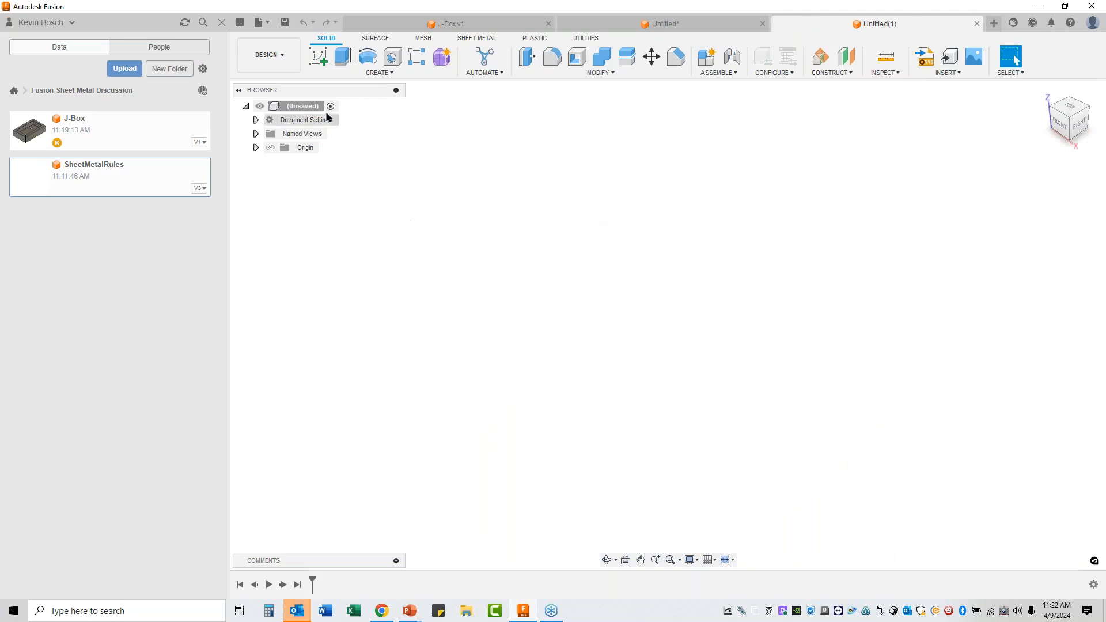
{"action": "left_click", "coordinate": [325, 64]}
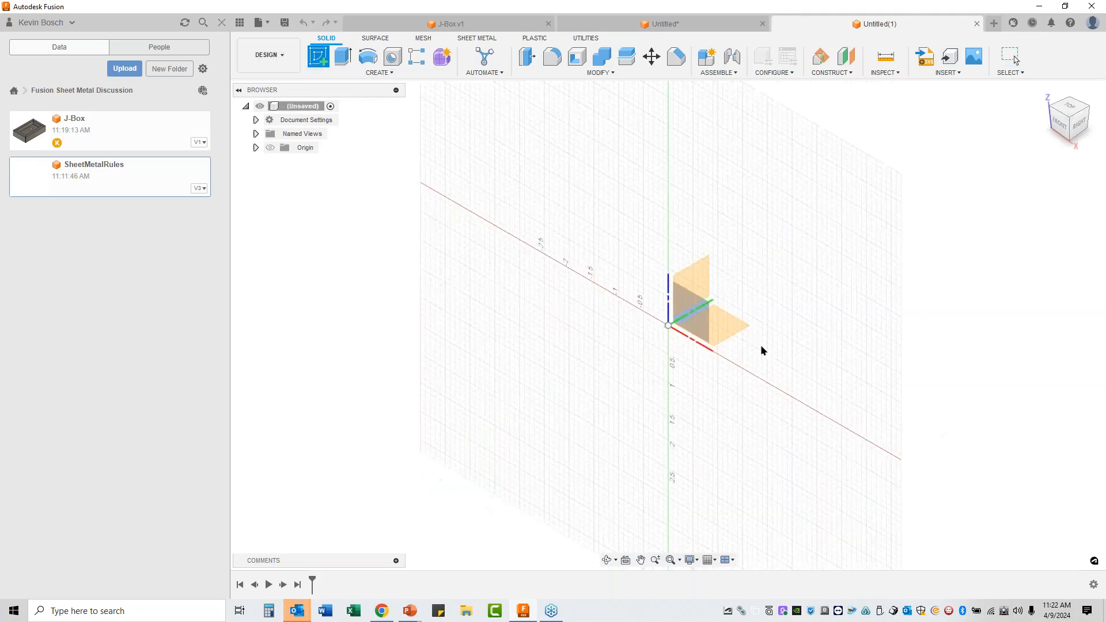
{"action": "left_click", "coordinate": [728, 335]}
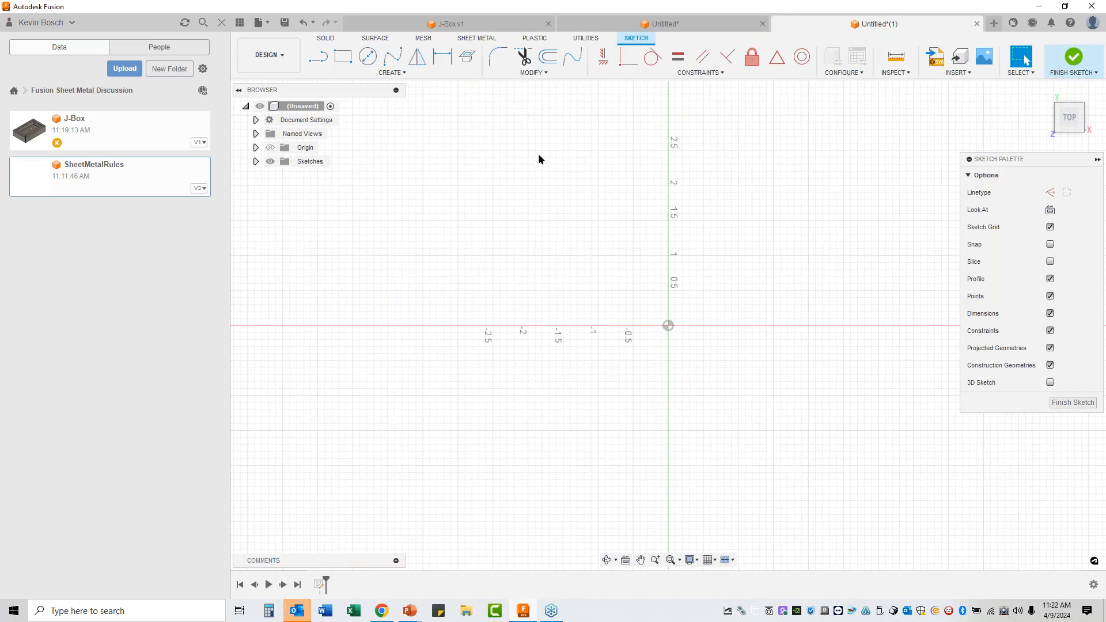
{"action": "left_click", "coordinate": [343, 56]}
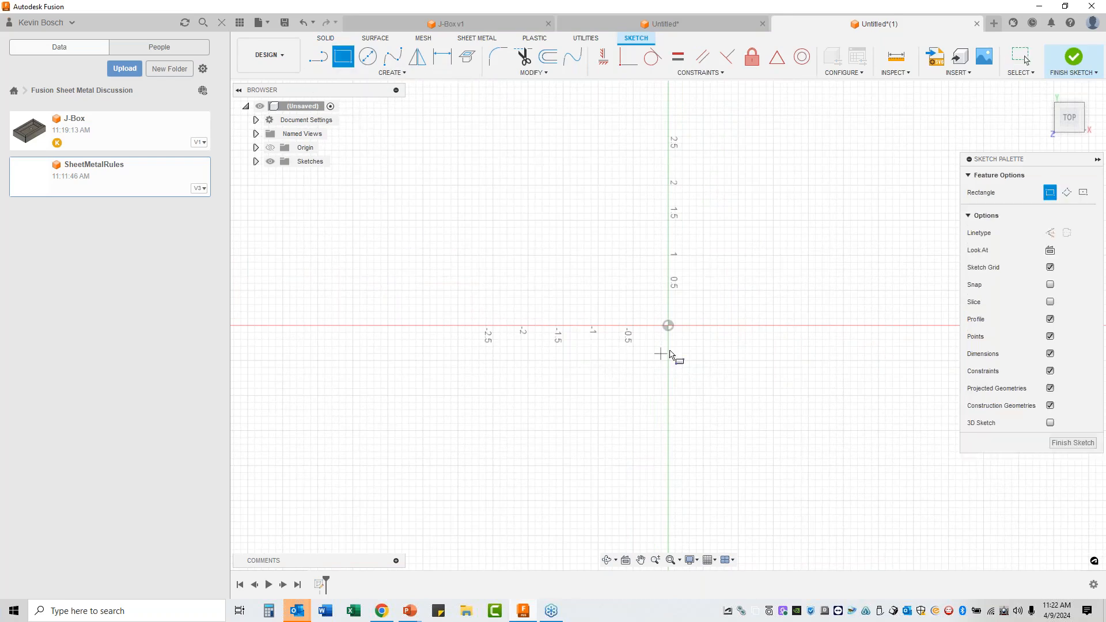
{"action": "left_click", "coordinate": [668, 326]}
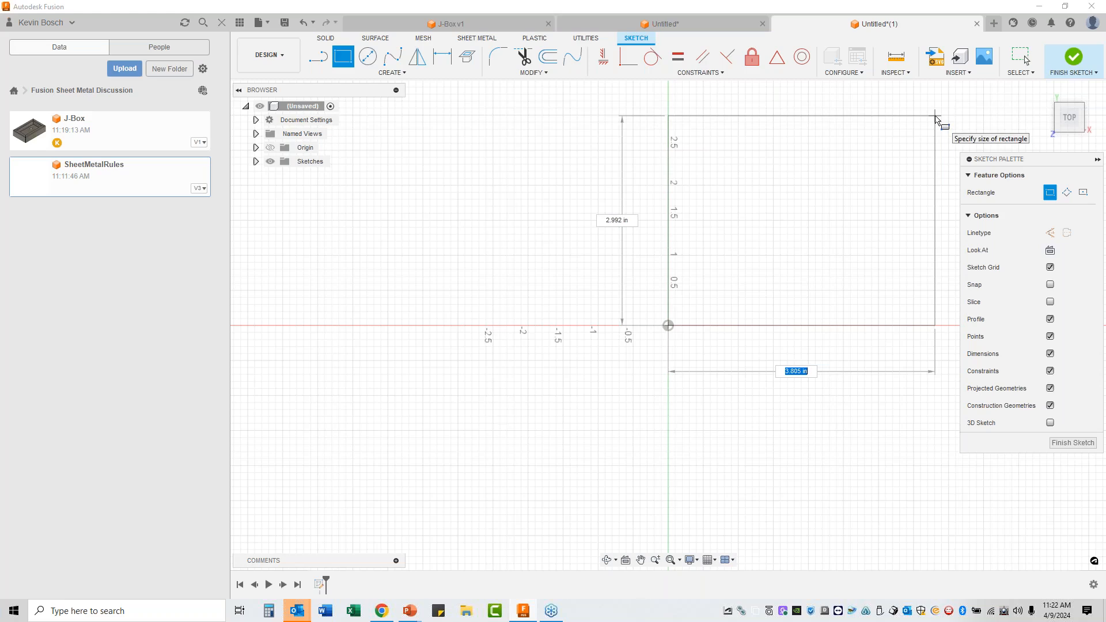
{"action": "type", "text": "4.5"}
{"action": "key", "text": "Tab"}
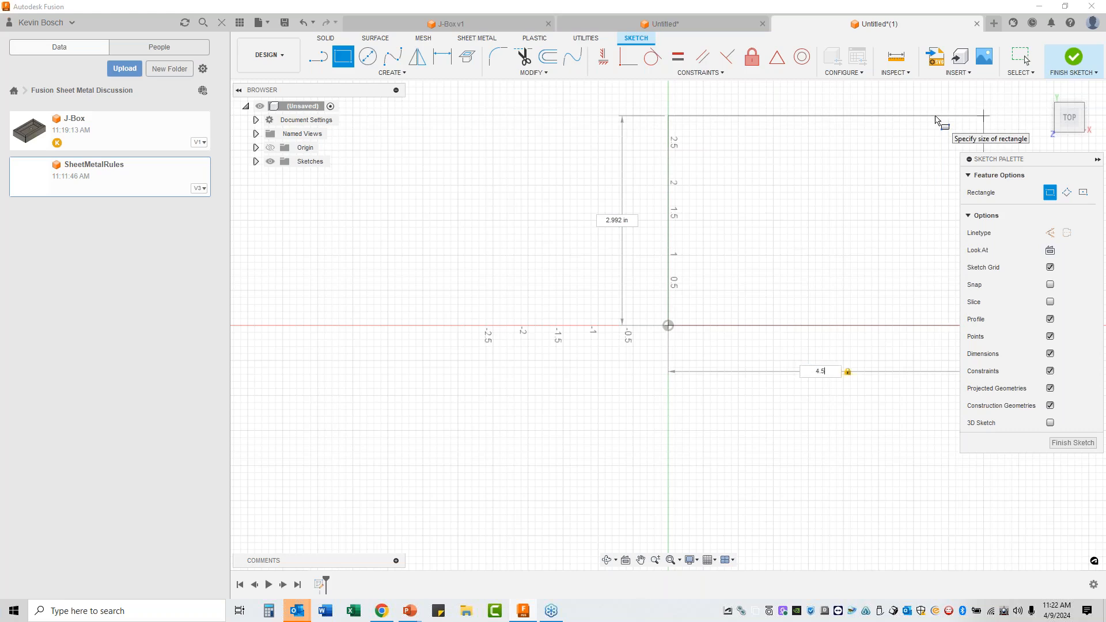
{"action": "key", "text": "Tab"}
{"action": "type", "text": ".5"}
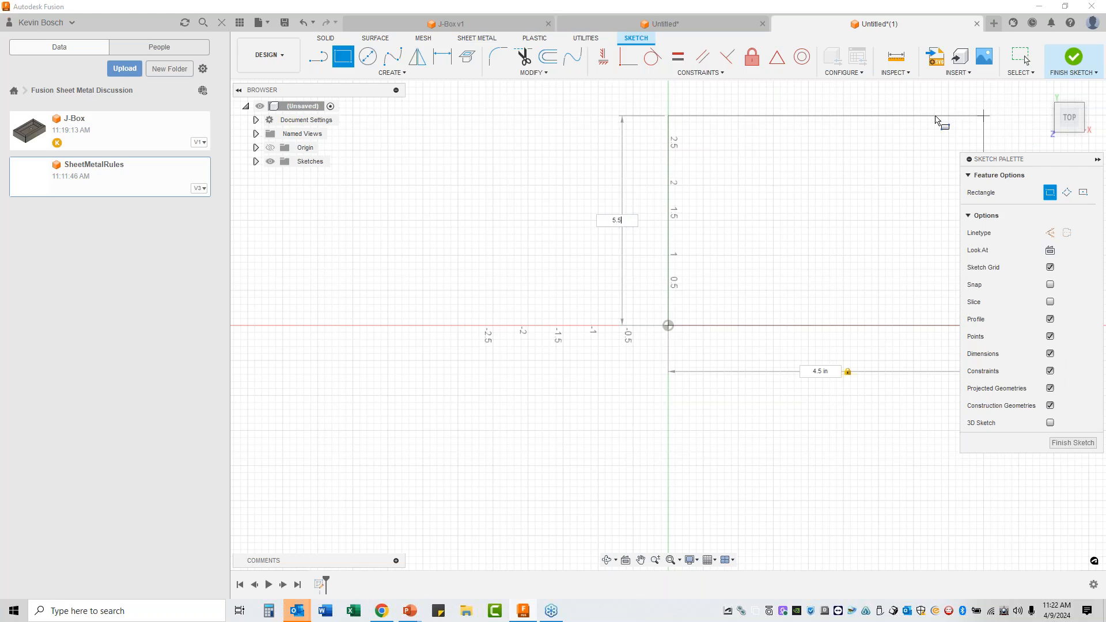
{"action": "key", "text": "Return"}
{"action": "left_click", "coordinate": [1020, 56]}
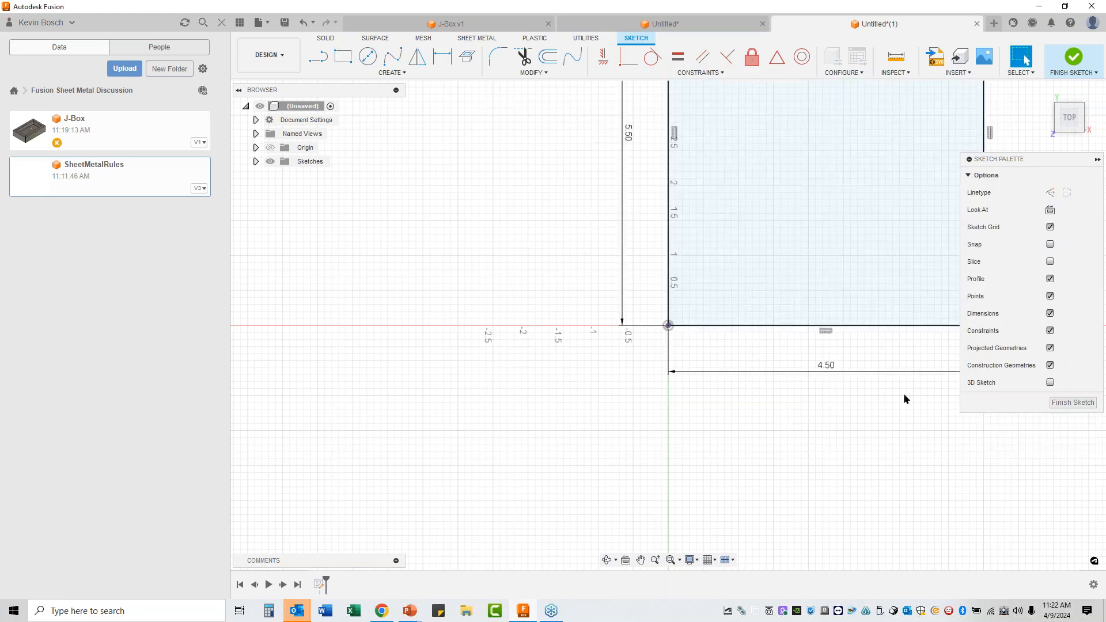
{"action": "left_click", "coordinate": [1072, 402]}
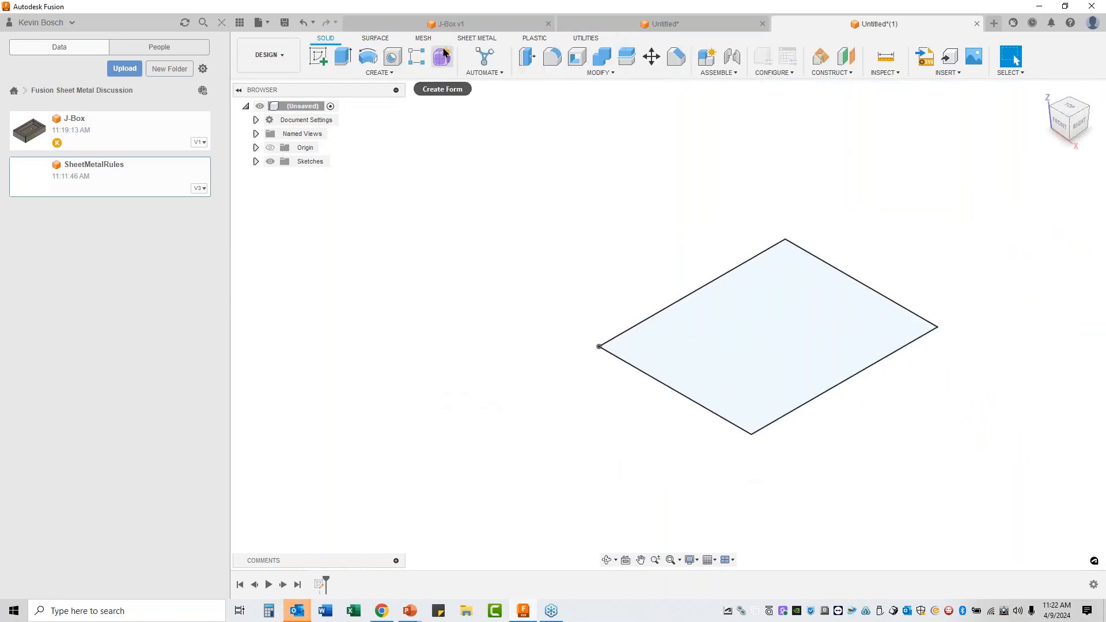
Step: Create a base flange from the rectangle profile as a new body using the Stainless Steel 18 ga rule
{"action": "left_click", "coordinate": [478, 38]}
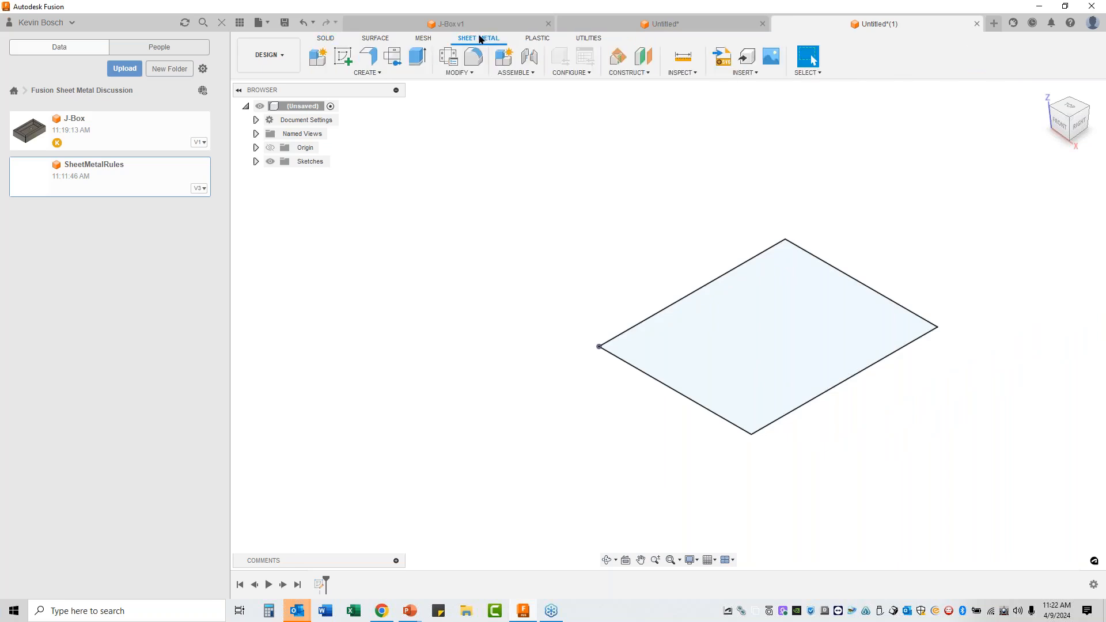
{"action": "left_click", "coordinate": [368, 55]}
{"action": "left_click", "coordinate": [730, 353]}
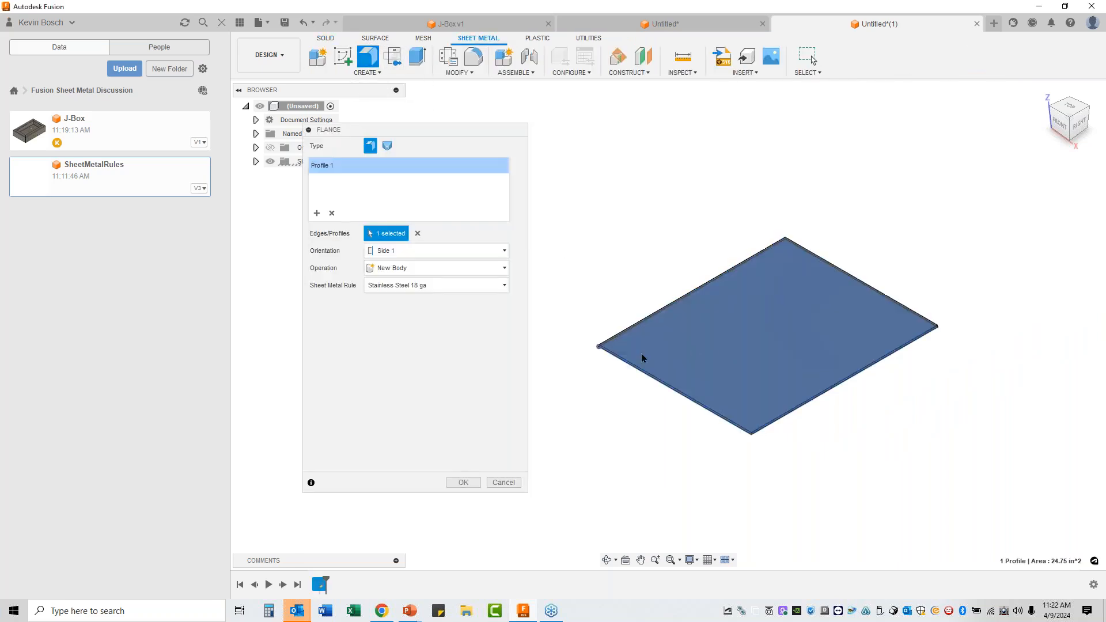
{"action": "left_click", "coordinate": [464, 483]}
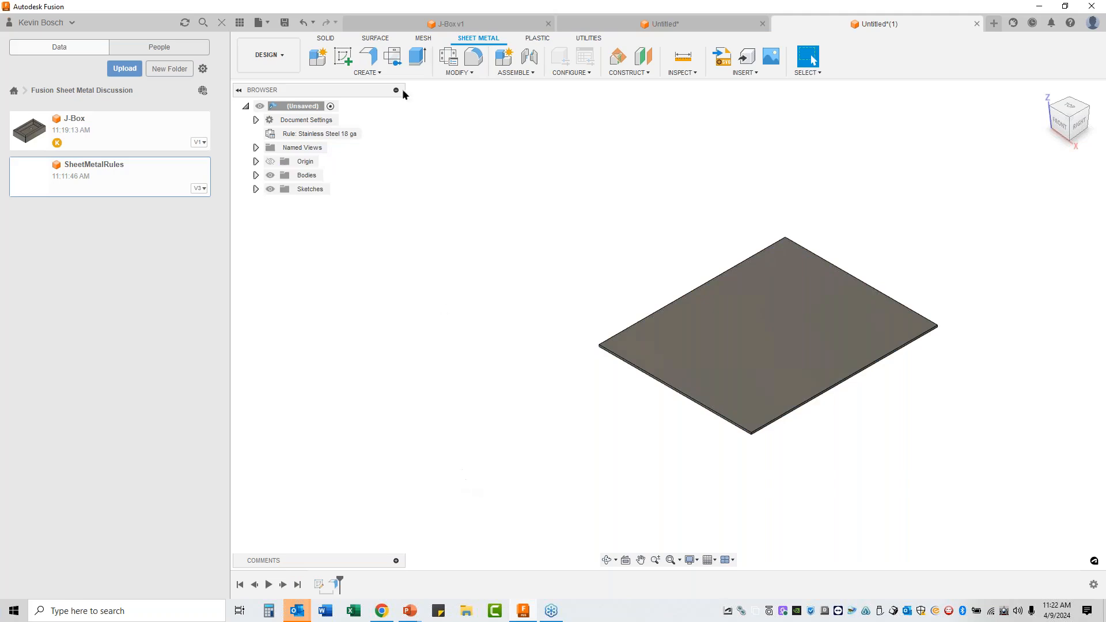
Step: Start a sketch on the plate's top face and draw a horizontal line near its upper edge, extending past both sides
{"action": "left_click", "coordinate": [343, 56]}
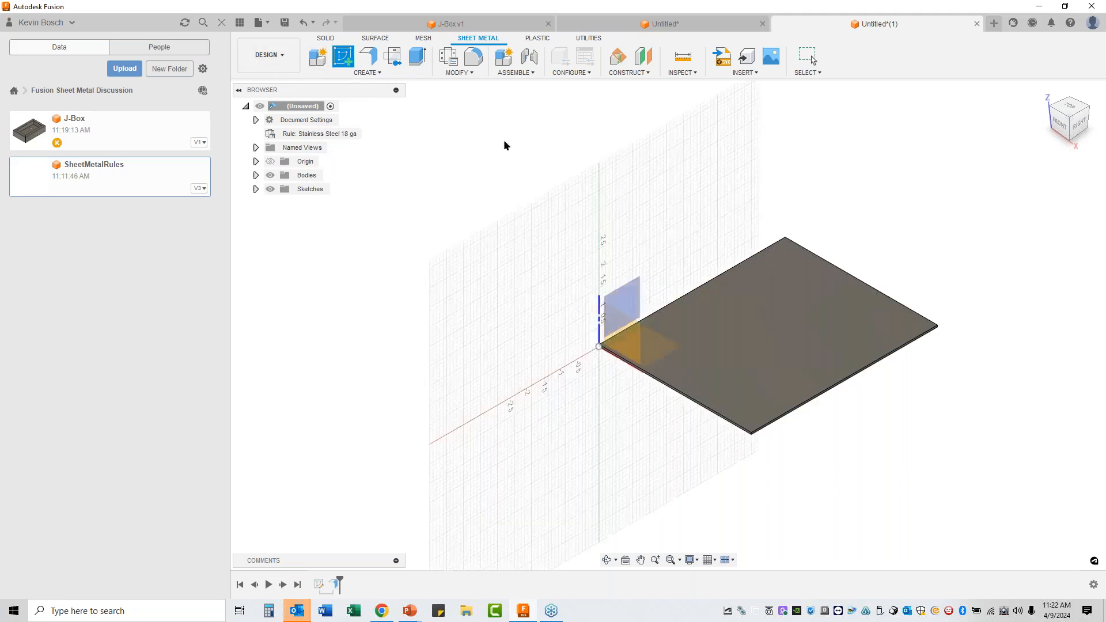
{"action": "left_click", "coordinate": [795, 318]}
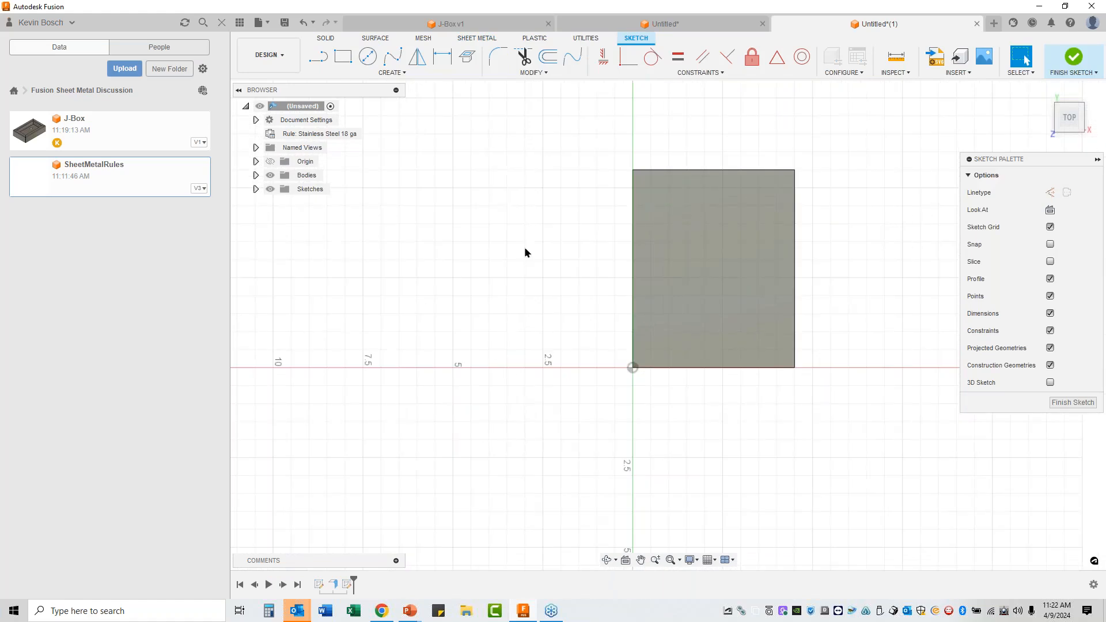
{"action": "left_click", "coordinate": [323, 60]}
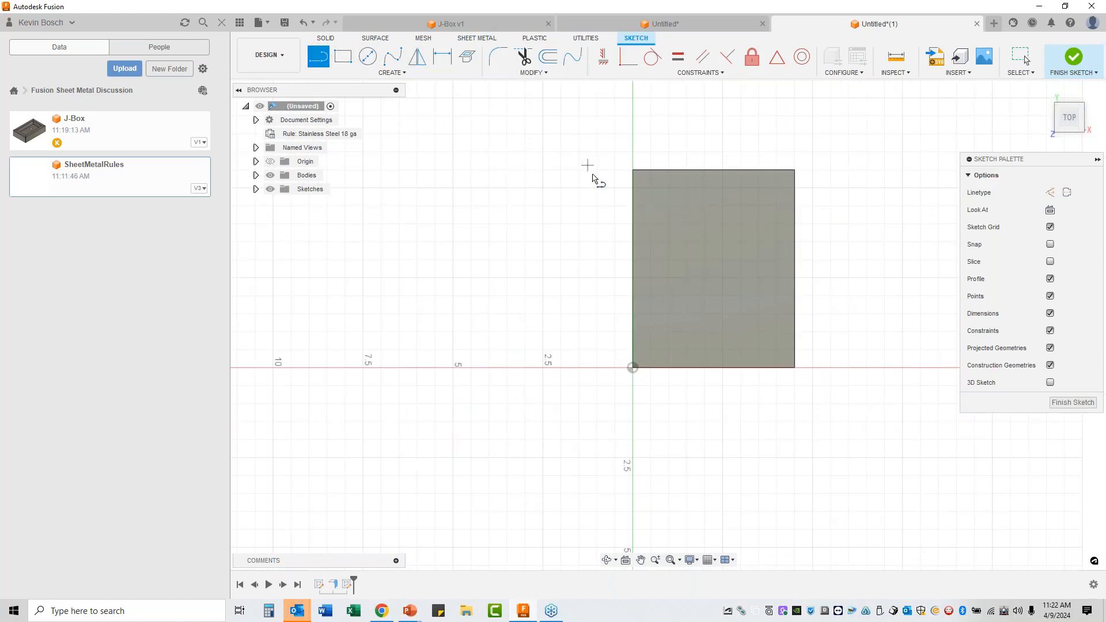
{"action": "left_click", "coordinate": [618, 205]}
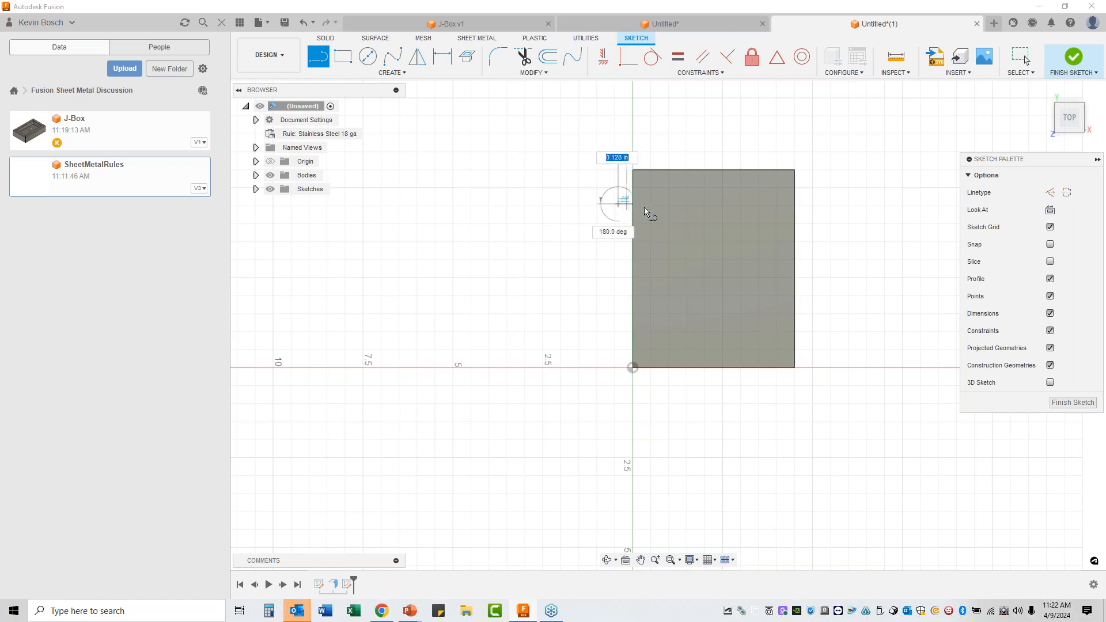
{"action": "left_click", "coordinate": [810, 205]}
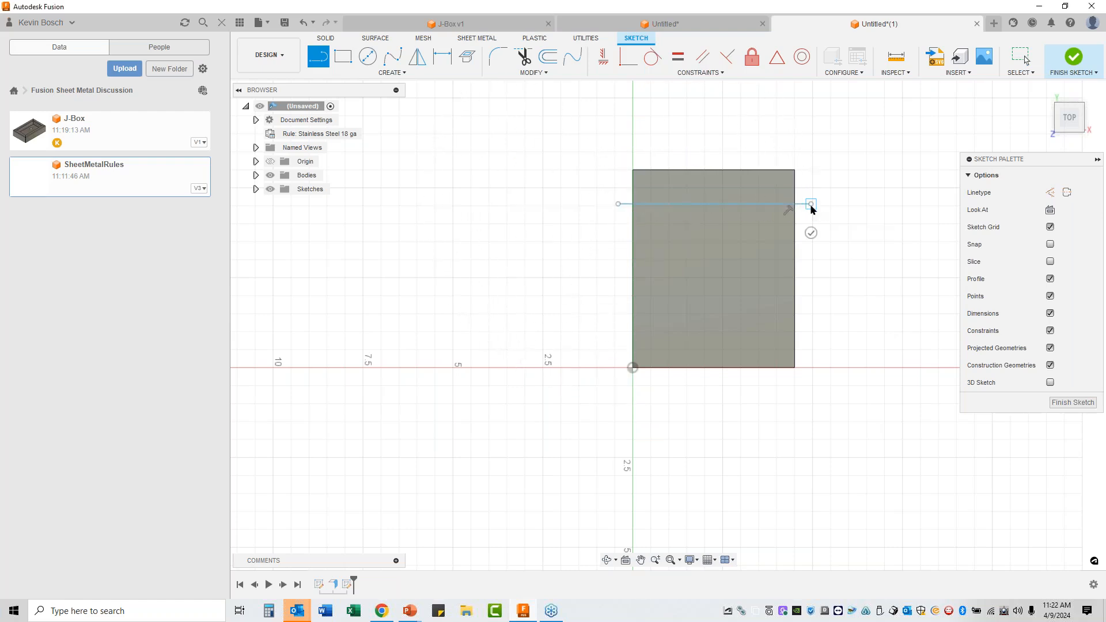
Step: Dimension the horizontal line 1 in from the plate's upper edge and finish the sketch
{"action": "right_click", "coordinate": [811, 207]}
{"action": "left_click", "coordinate": [851, 202]}
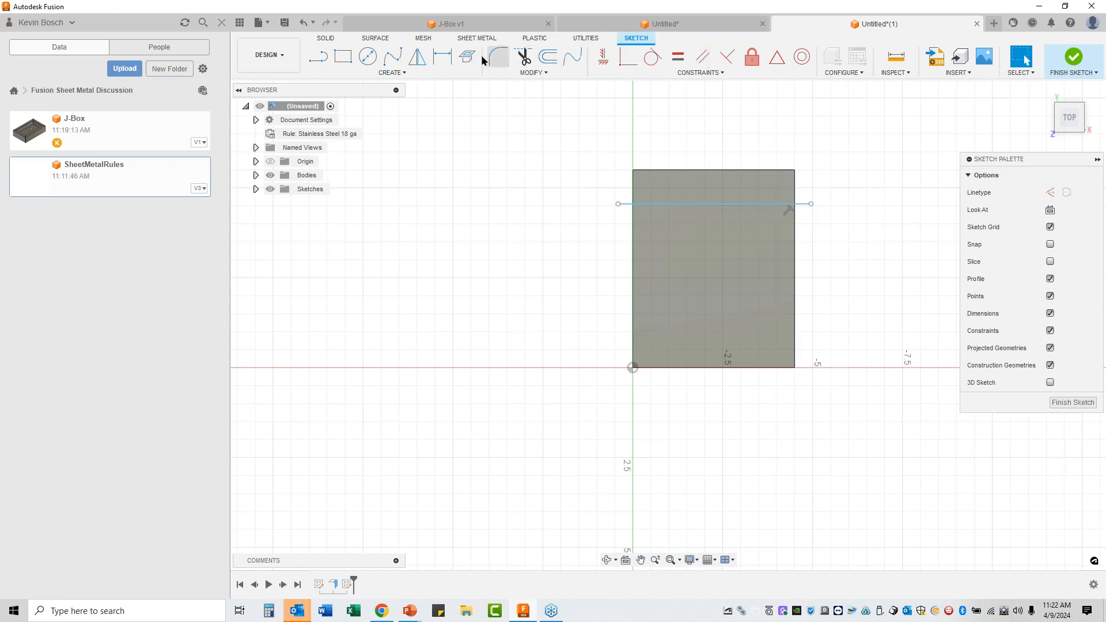
{"action": "left_click", "coordinate": [442, 56]}
{"action": "left_click", "coordinate": [672, 171]}
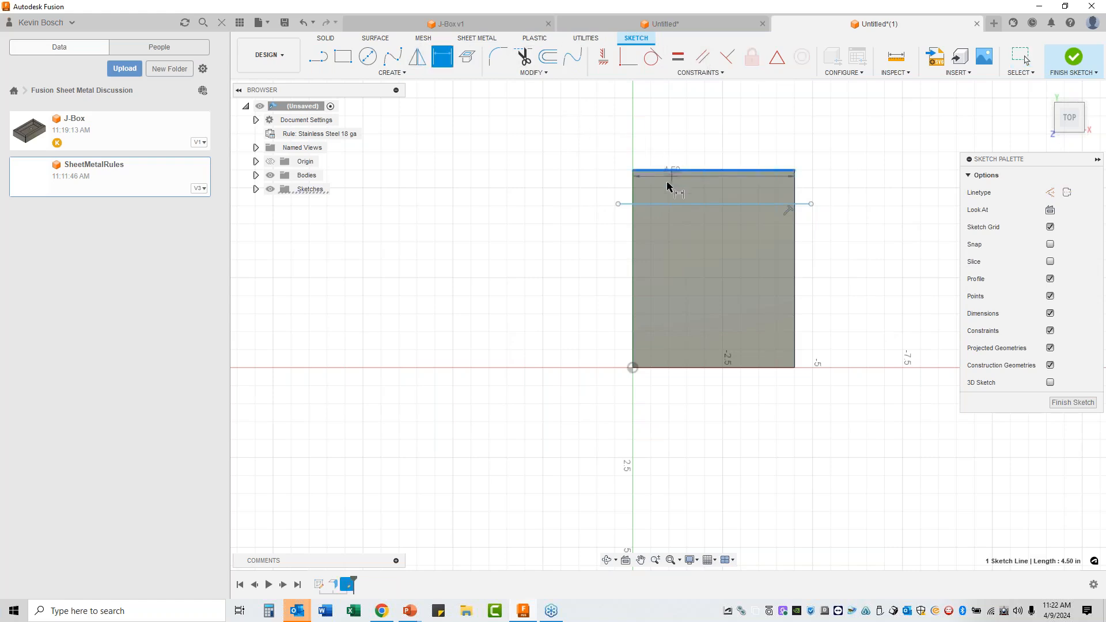
{"action": "left_click", "coordinate": [660, 204]}
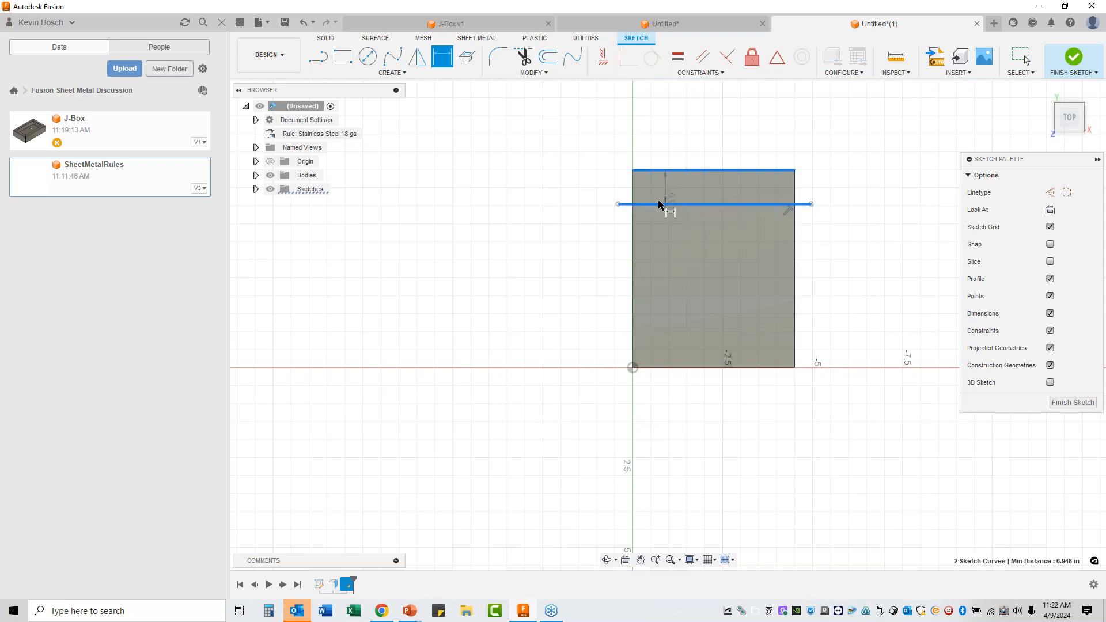
{"action": "left_click", "coordinate": [576, 184]}
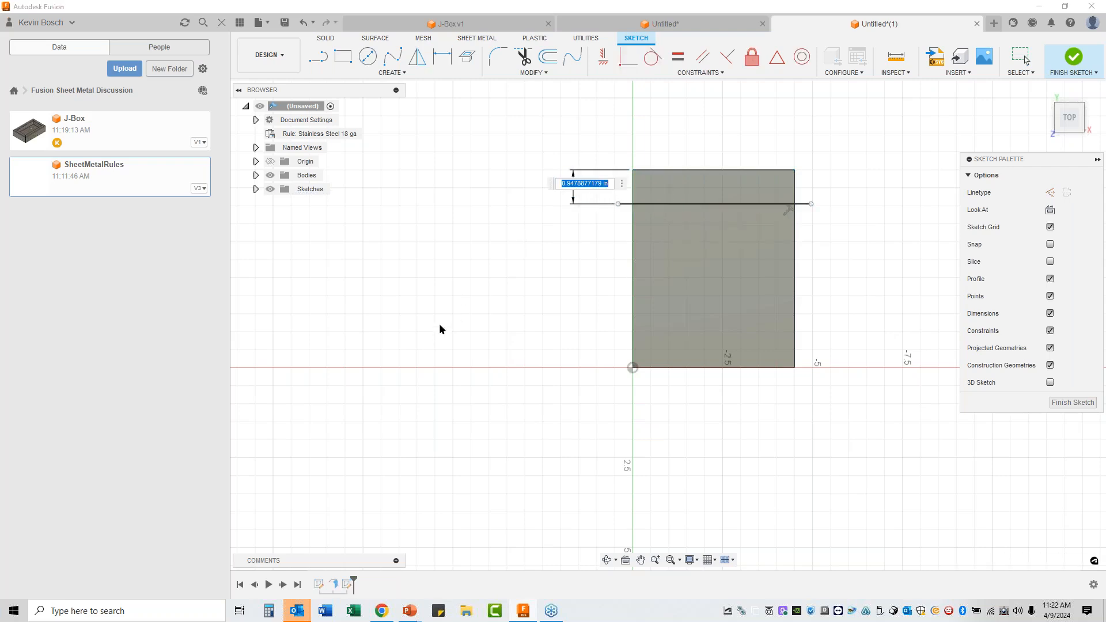
{"action": "type", "text": "1"}
{"action": "key", "text": "Return"}
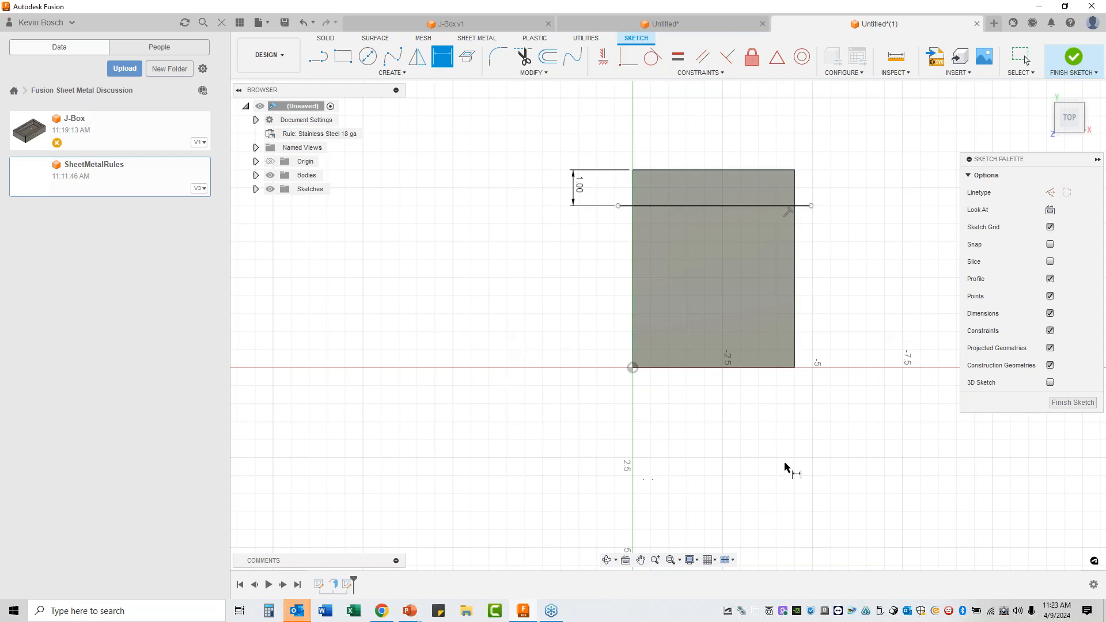
{"action": "left_click", "coordinate": [1070, 402]}
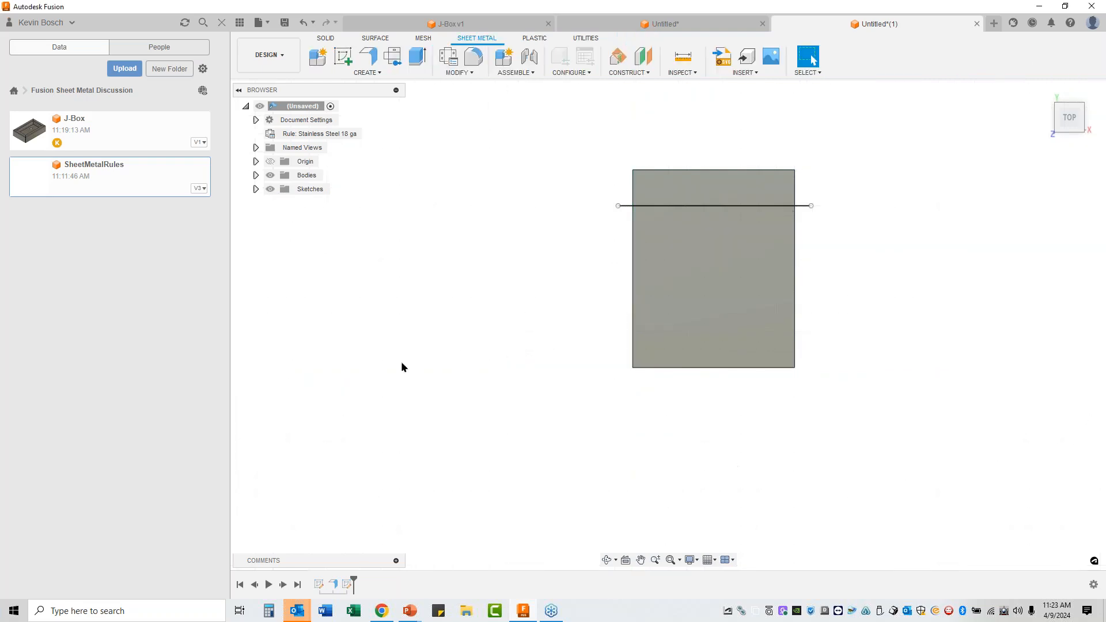
Step: Set up a 90-degree bend along the sketched line, keeping the larger portion of the plate as the stationary side
{"action": "left_click", "coordinate": [1042, 91]}
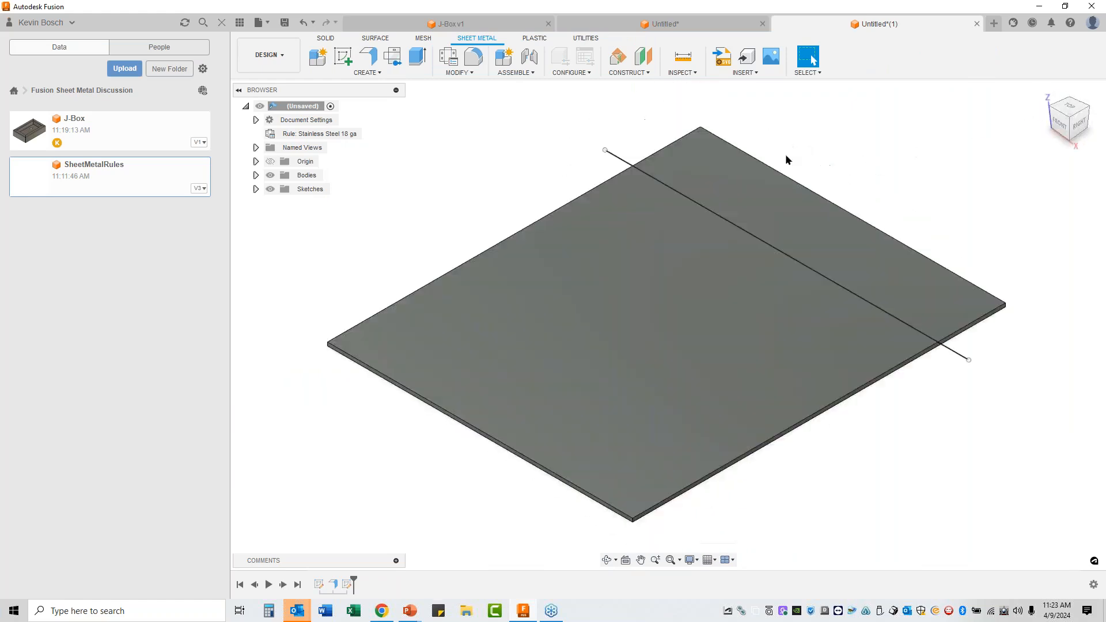
{"action": "left_click", "coordinate": [367, 72]}
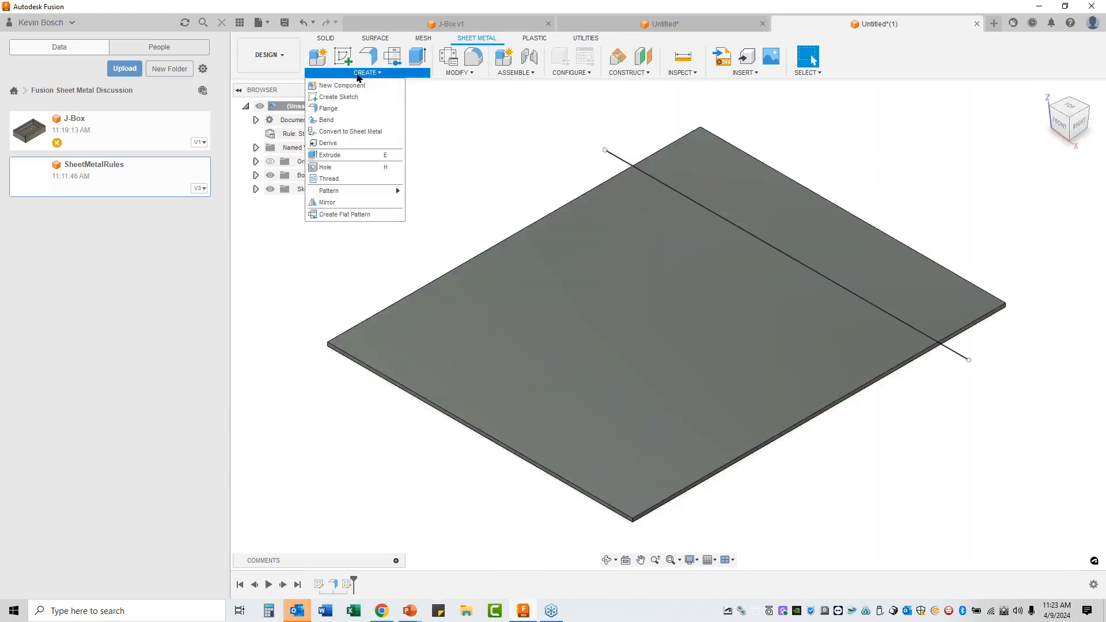
{"action": "left_click", "coordinate": [326, 120]}
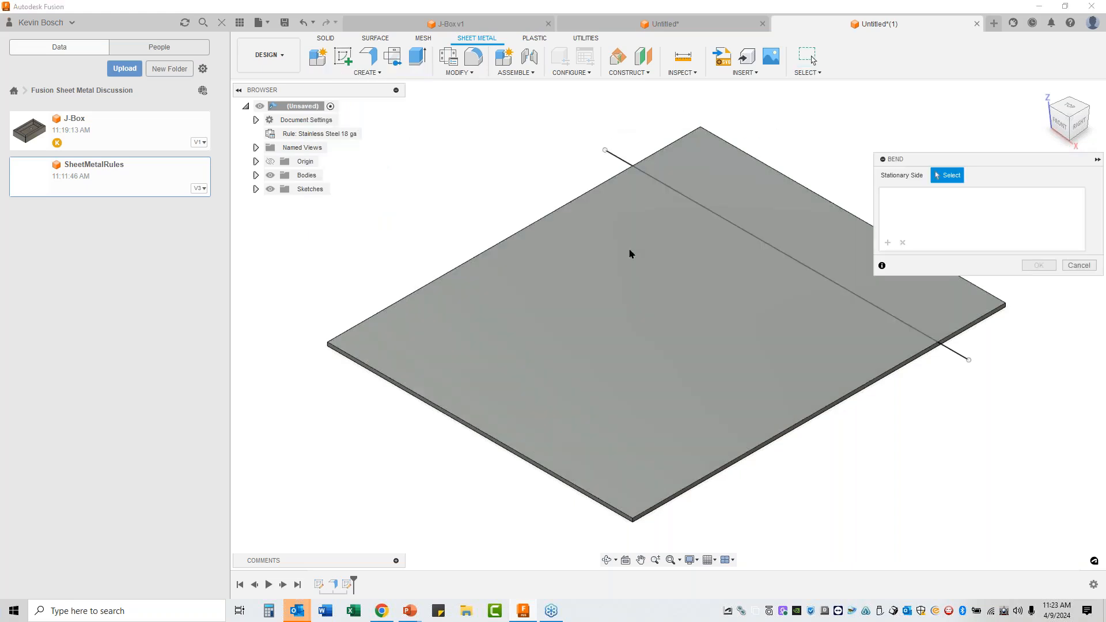
{"action": "left_click", "coordinate": [624, 316]}
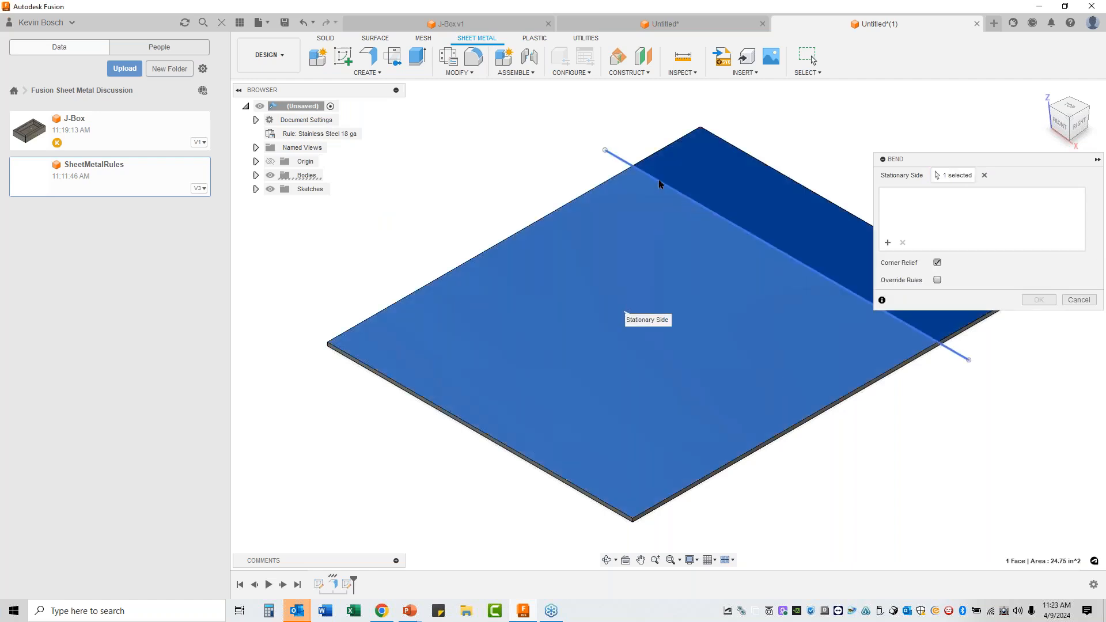
{"action": "left_click", "coordinate": [621, 159]}
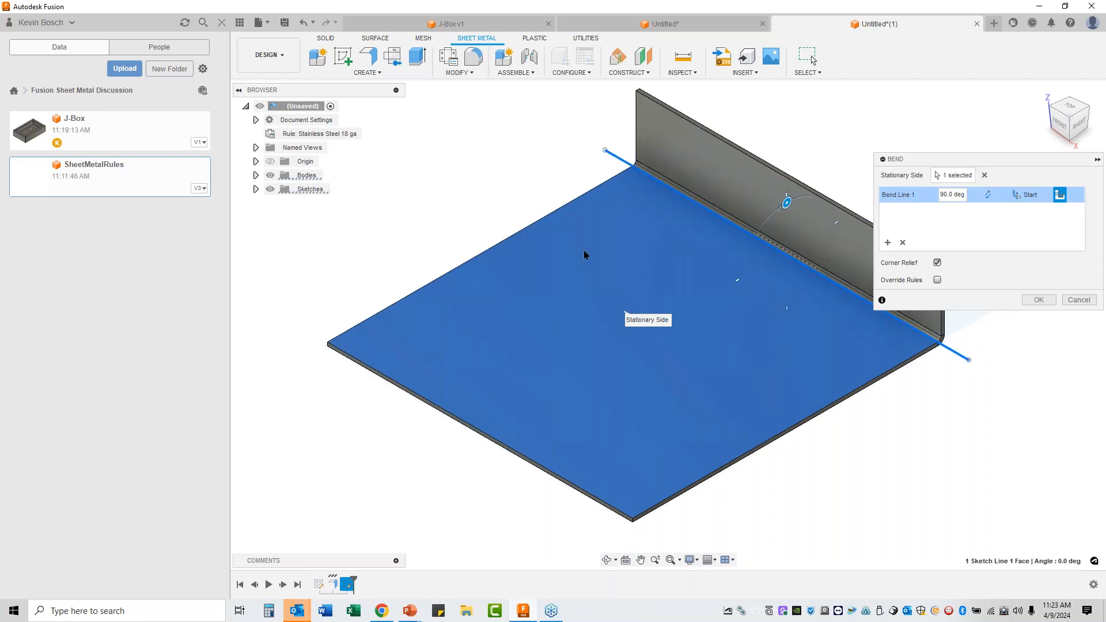
{"action": "middle_click_drag", "start_coordinate": [925, 393], "coordinate": [888, 293]}
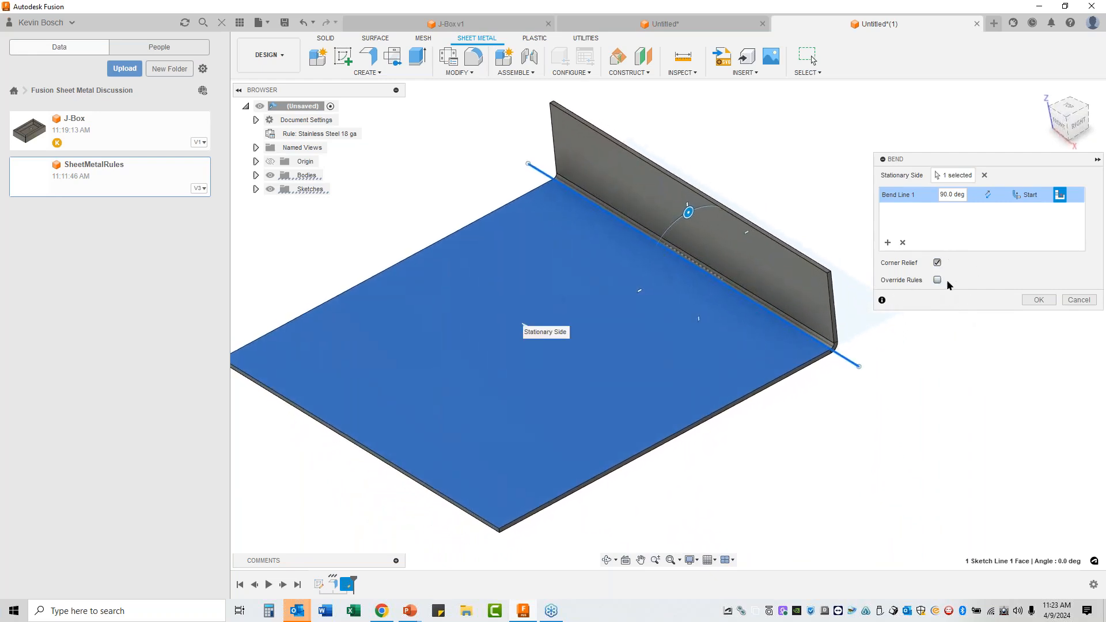
Step: Turn on rule overrides for the bend, reveal the bend and bend relief override options, and complete the bend
{"action": "left_click", "coordinate": [936, 280]}
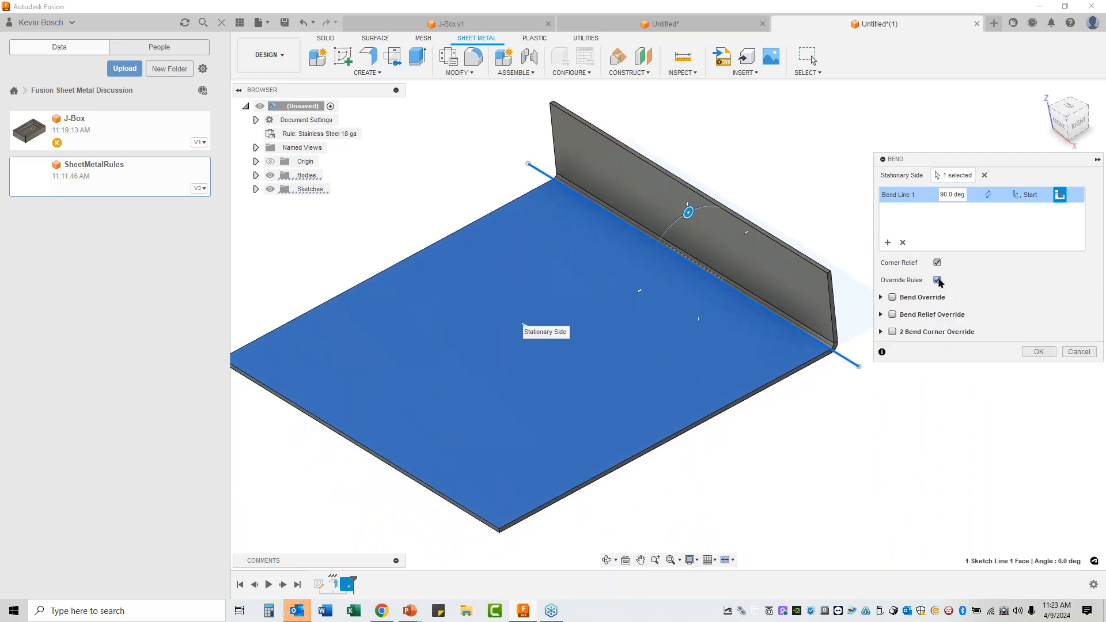
{"action": "left_click", "coordinate": [883, 298]}
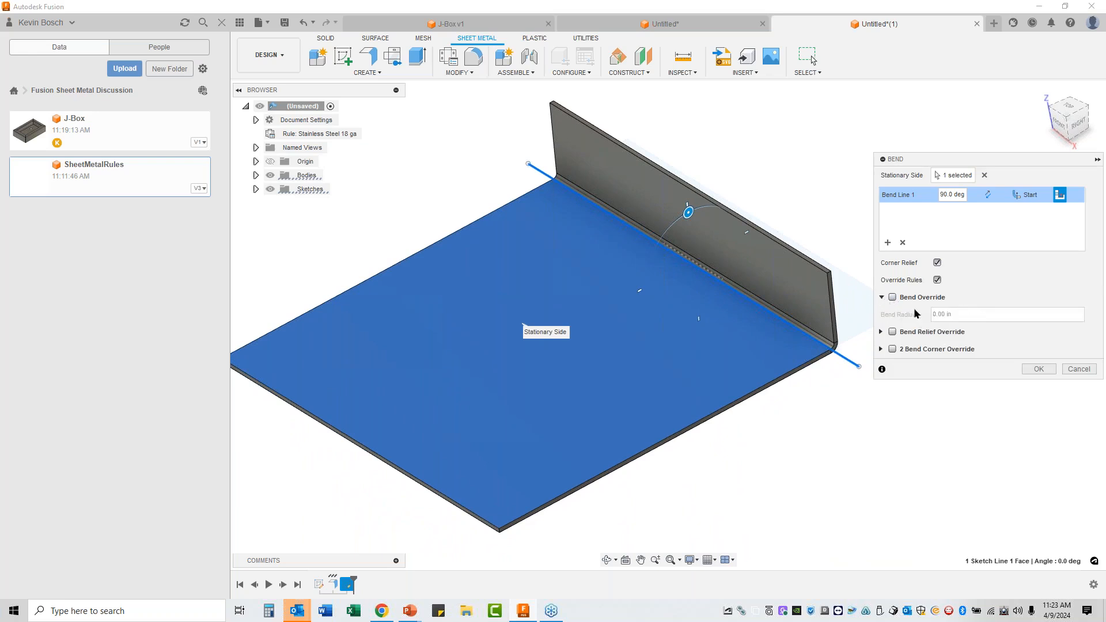
{"action": "left_click", "coordinate": [881, 333]}
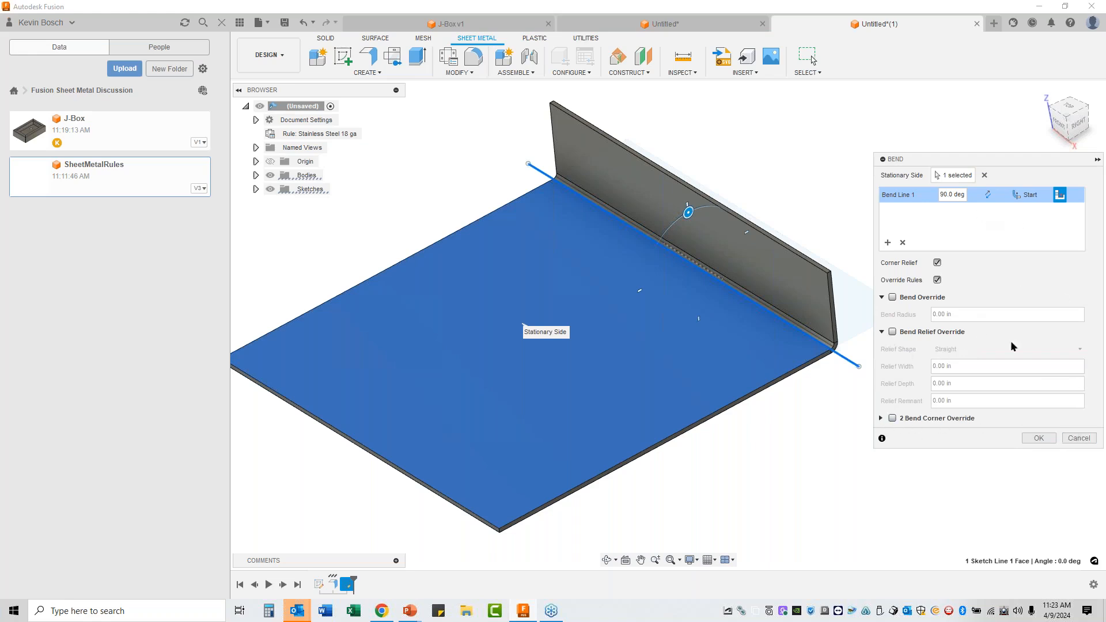
{"action": "left_click", "coordinate": [1043, 439]}
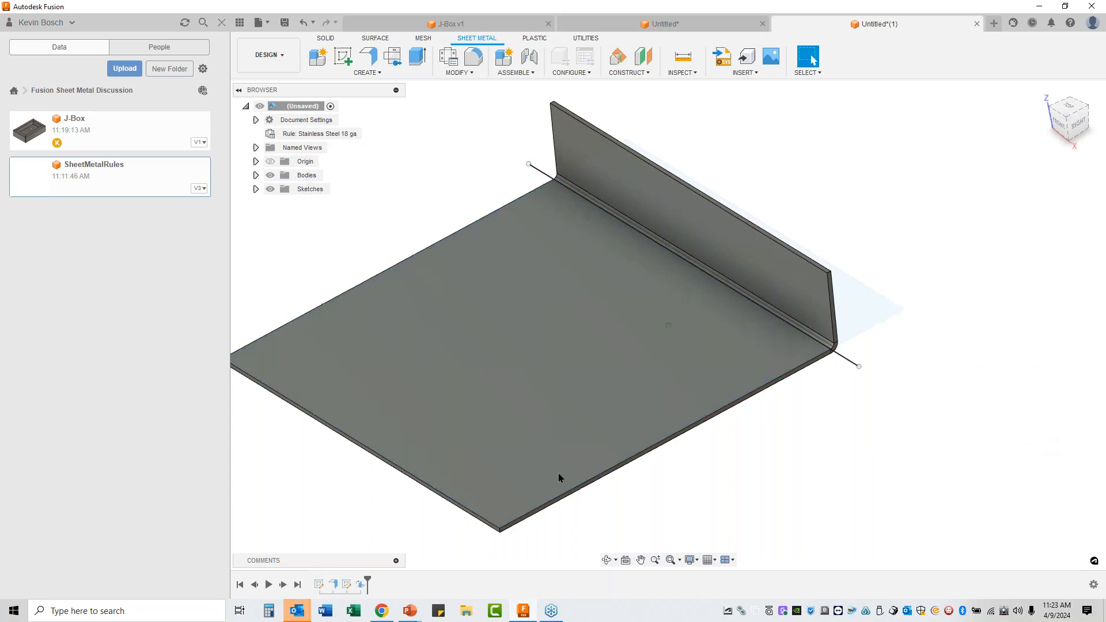
Step: Hide all sketches in the bent plate design and show the whole part
{"action": "middle_click_drag", "start_coordinate": [462, 403], "coordinate": [577, 250], "text": "shift"}
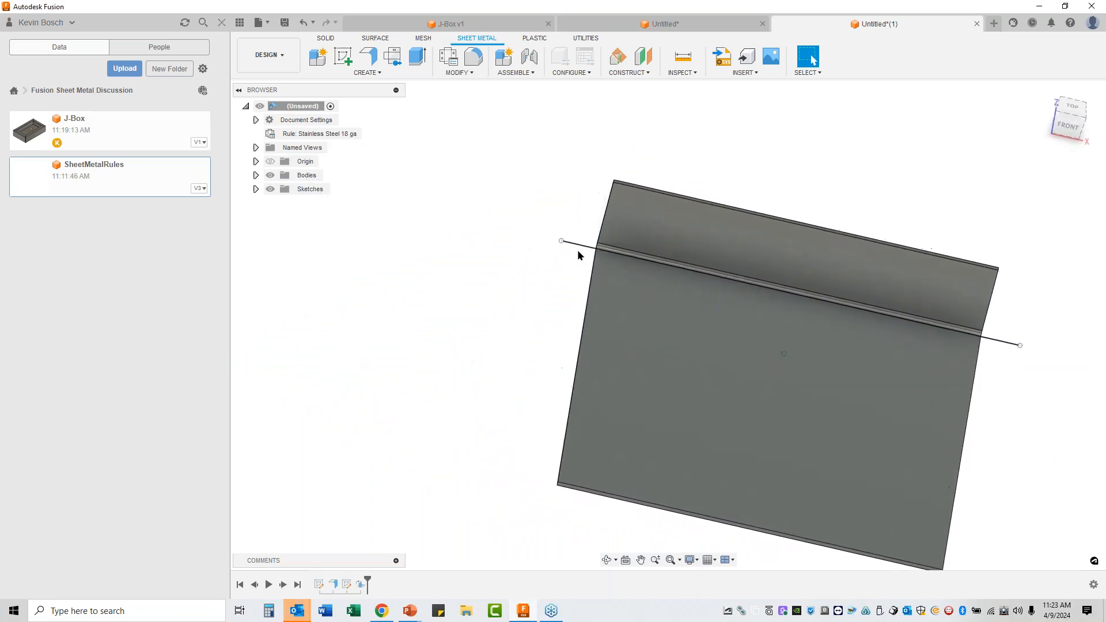
{"action": "left_click", "coordinate": [270, 190]}
{"action": "key", "text": "F6"}
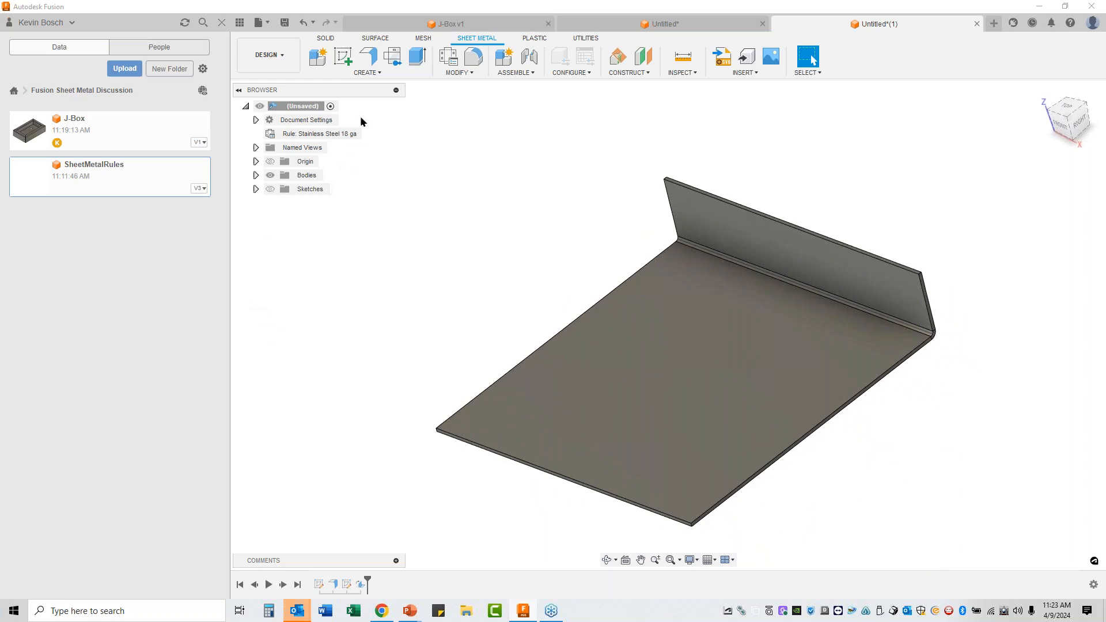
{"action": "left_click", "coordinate": [375, 74]}
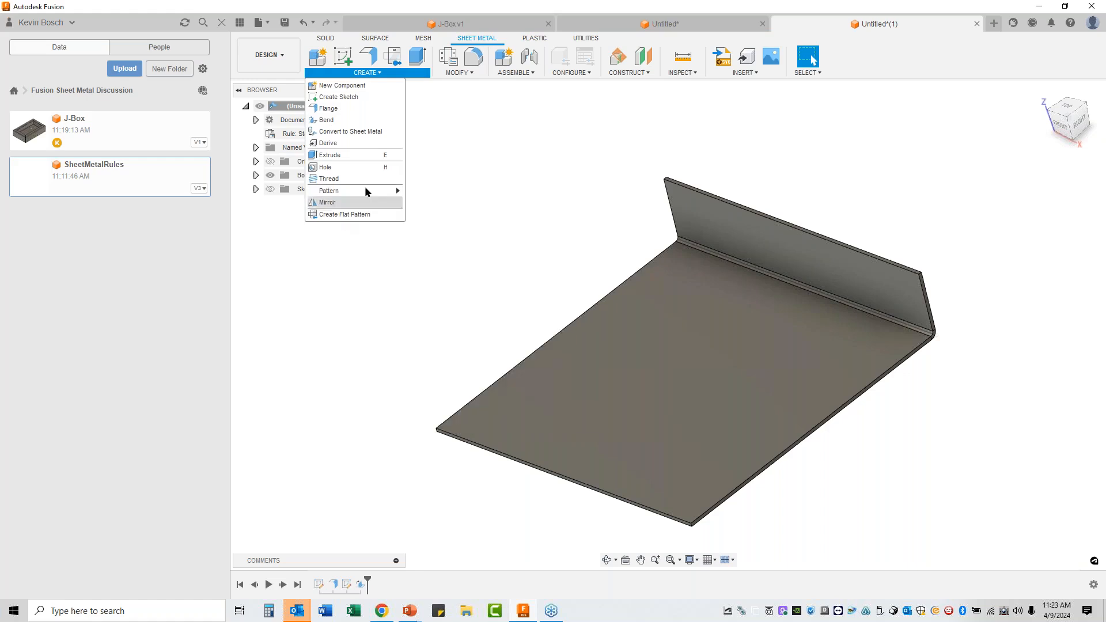
{"action": "left_click", "coordinate": [458, 74]}
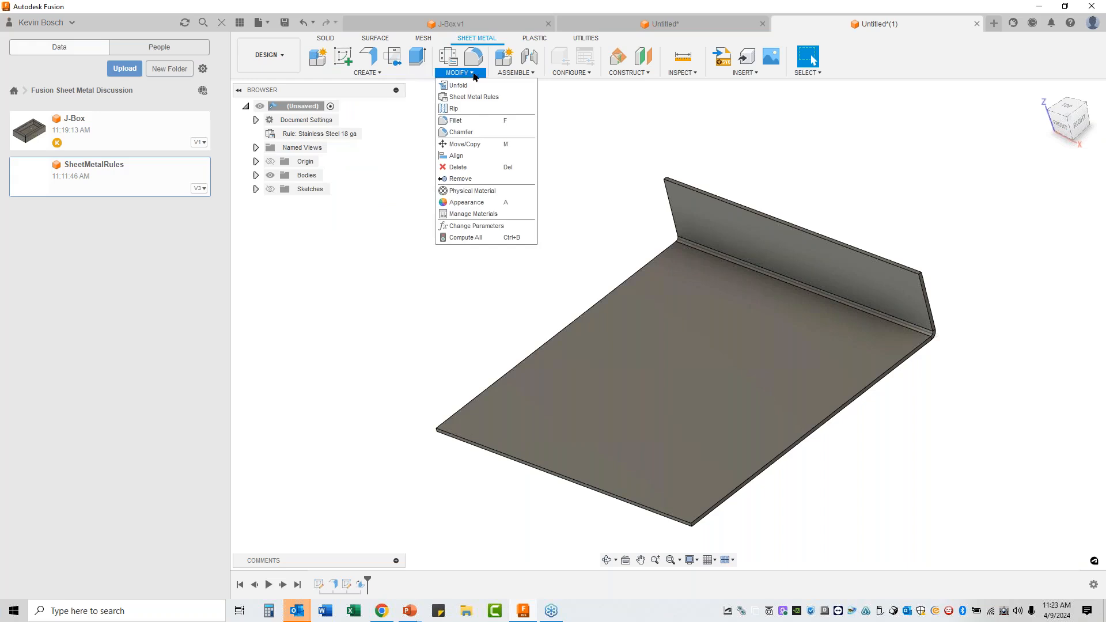
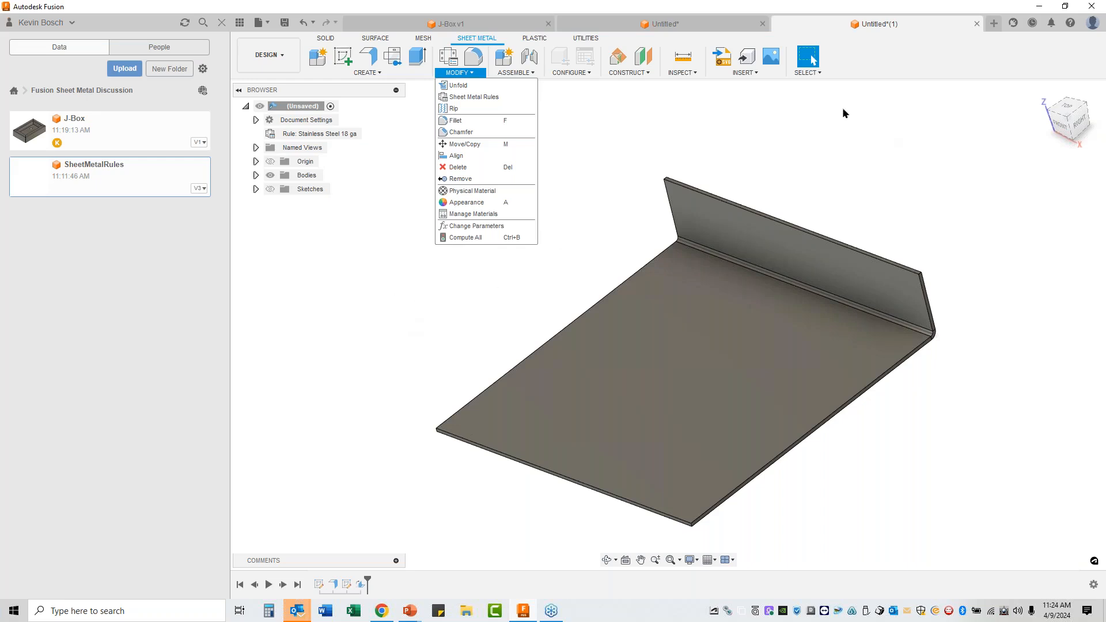
{"action": "left_click", "coordinate": [947, 171]}
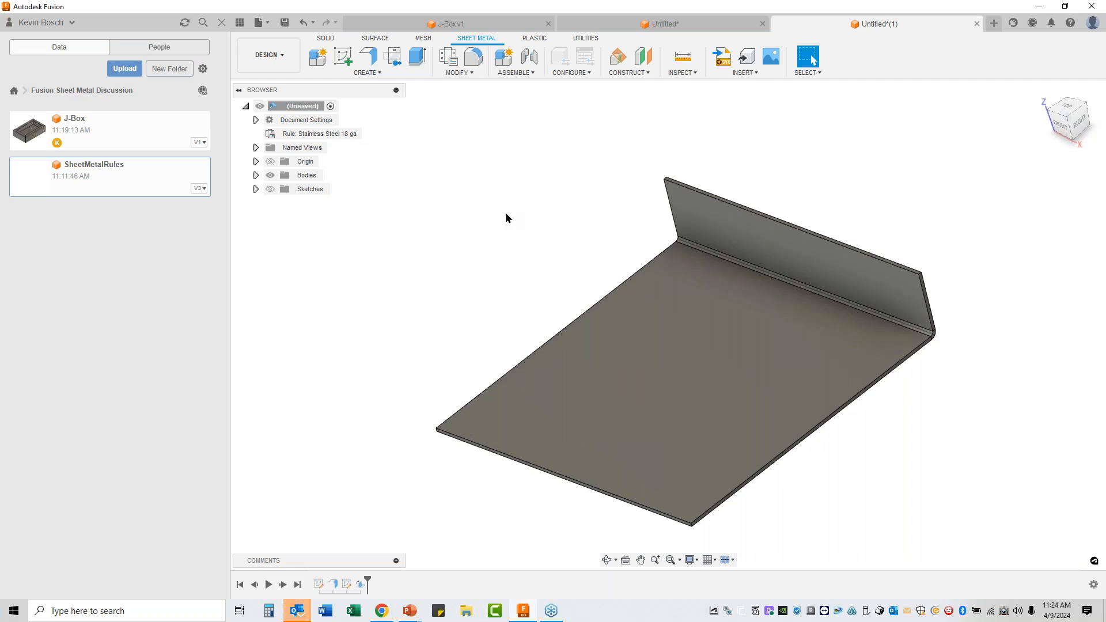
Step: Switch to the J-Box design's flat pattern and look at the option for exporting it as DXF
{"action": "left_click", "coordinate": [484, 24]}
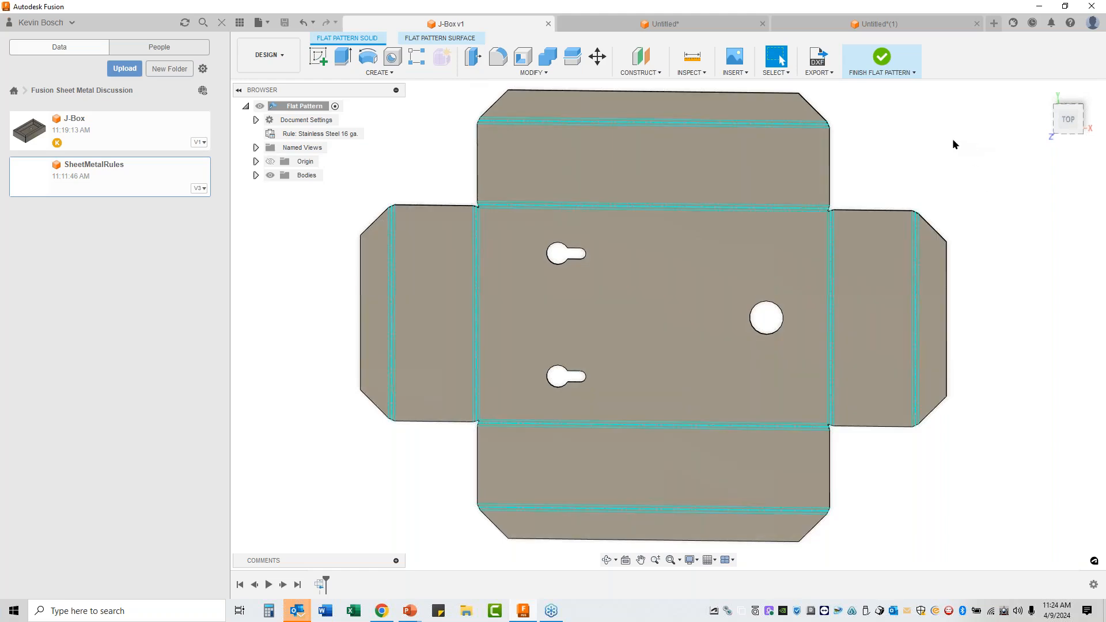
{"action": "left_click", "coordinate": [825, 72]}
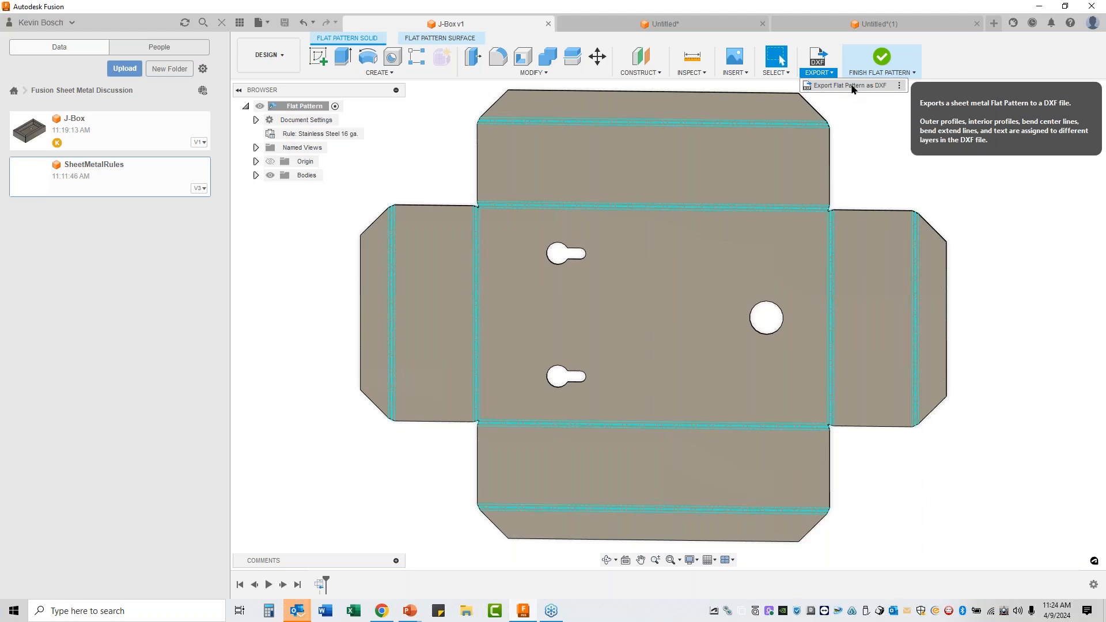
{"action": "left_click", "coordinate": [884, 140]}
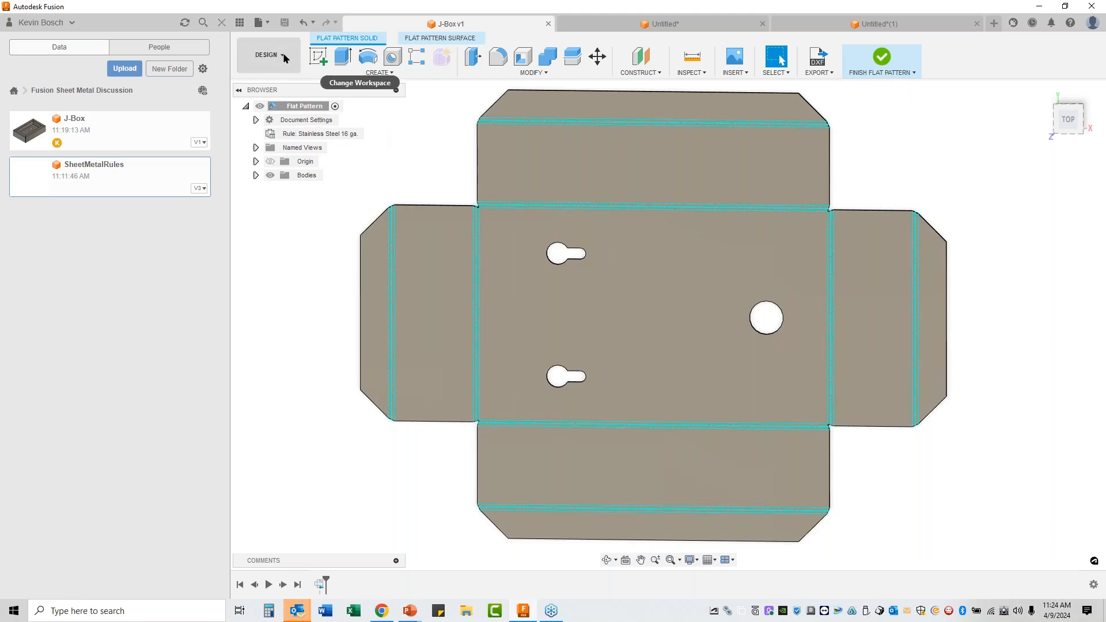
{"action": "left_click", "coordinate": [286, 59]}
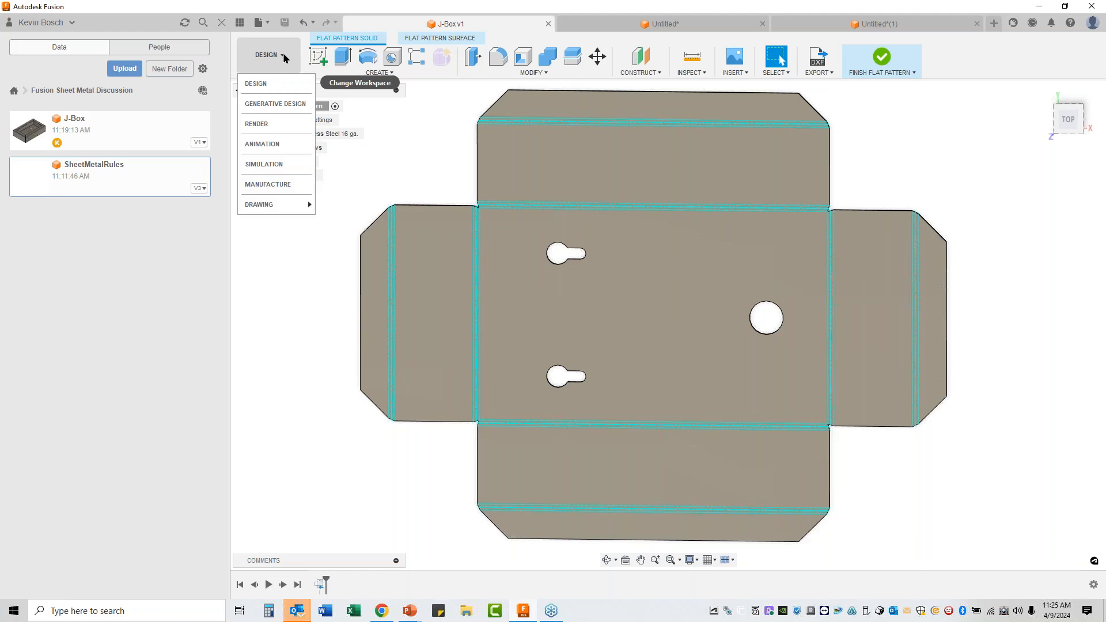
{"action": "mouse_move", "coordinate": [271, 205]}
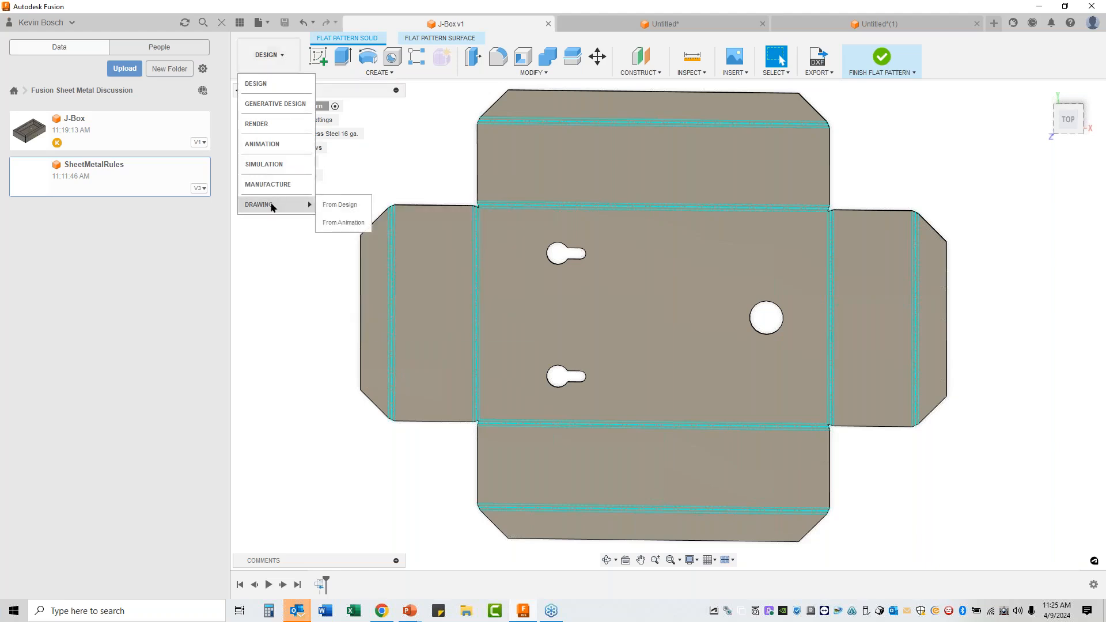
{"action": "left_click", "coordinate": [335, 206]}
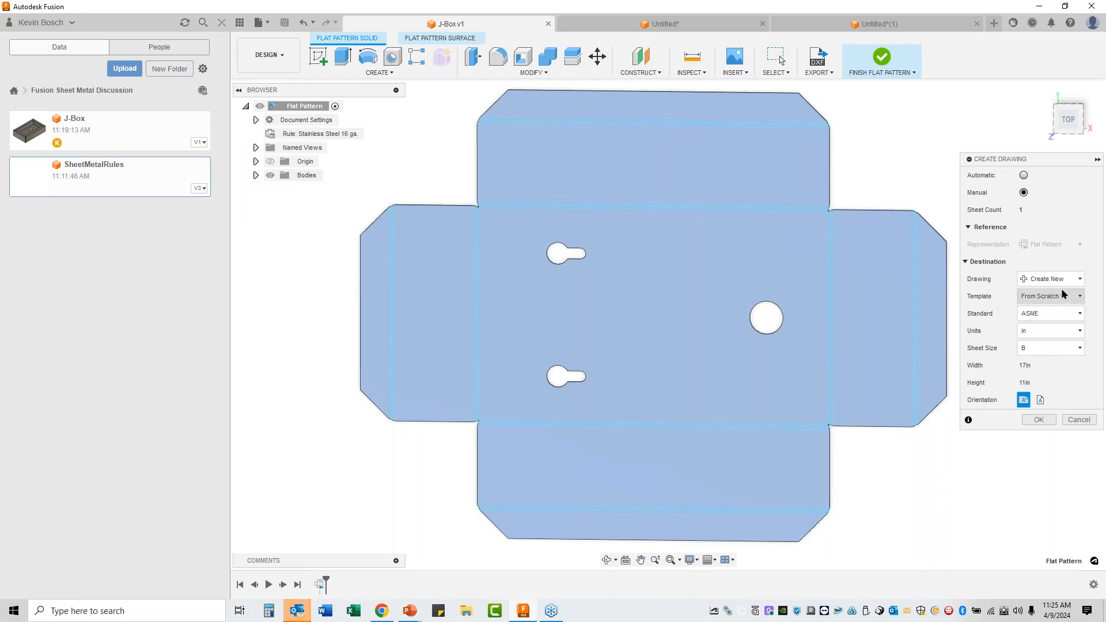
{"action": "left_click", "coordinate": [1080, 279]}
{"action": "left_click", "coordinate": [1056, 255]}
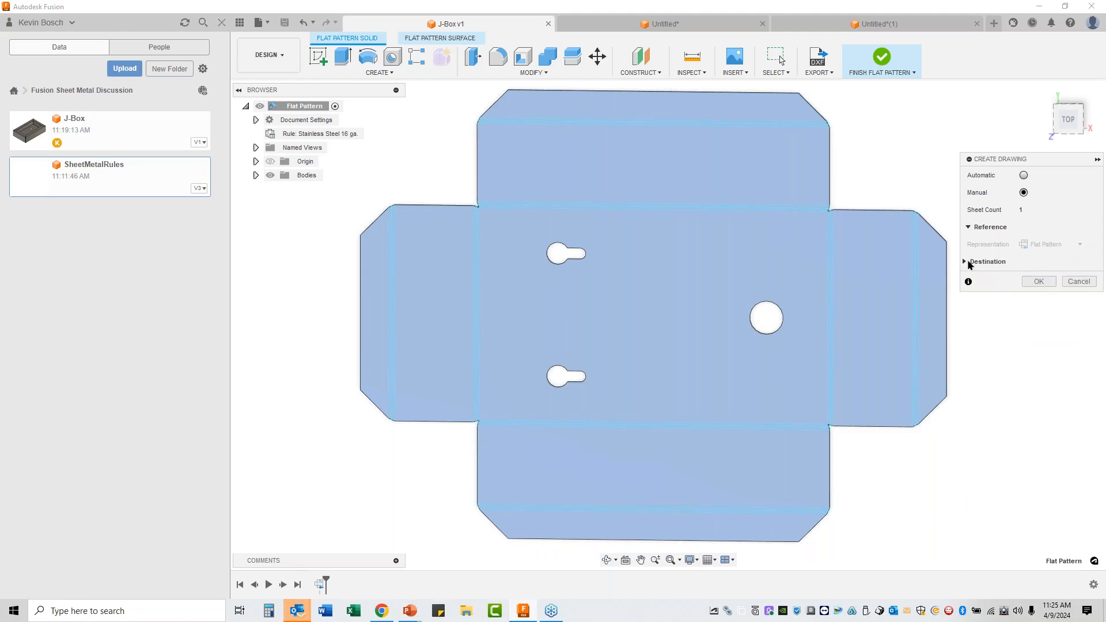
{"action": "left_click", "coordinate": [1078, 283]}
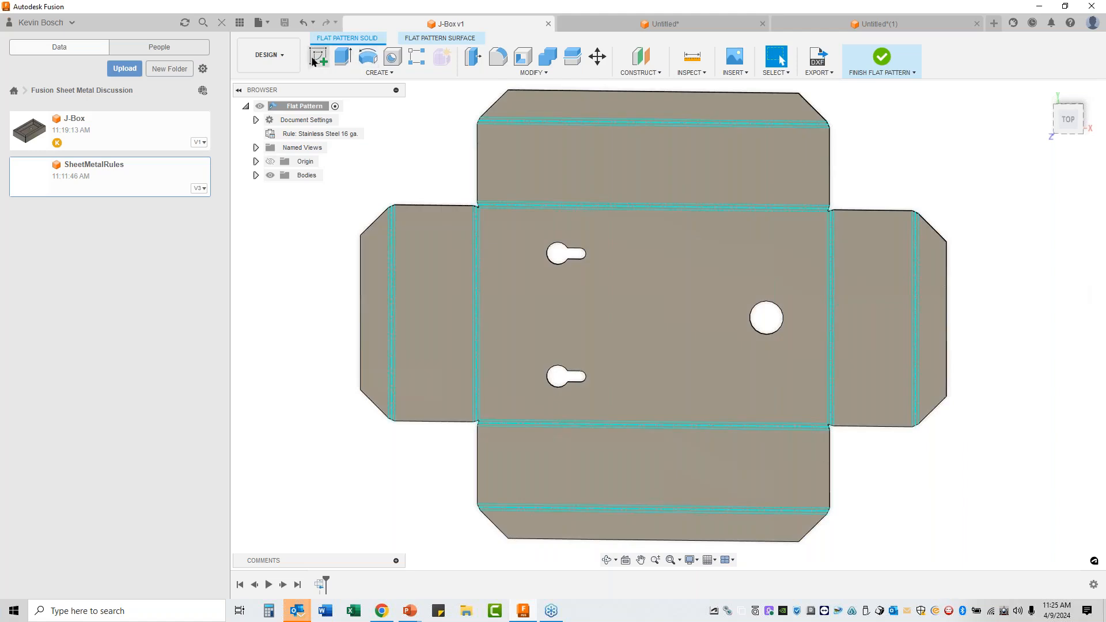
Step: Create a new manual drawing of the J-Box flat pattern from scratch, using the ASME standard, inches and sheet size B
{"action": "left_click", "coordinate": [271, 55]}
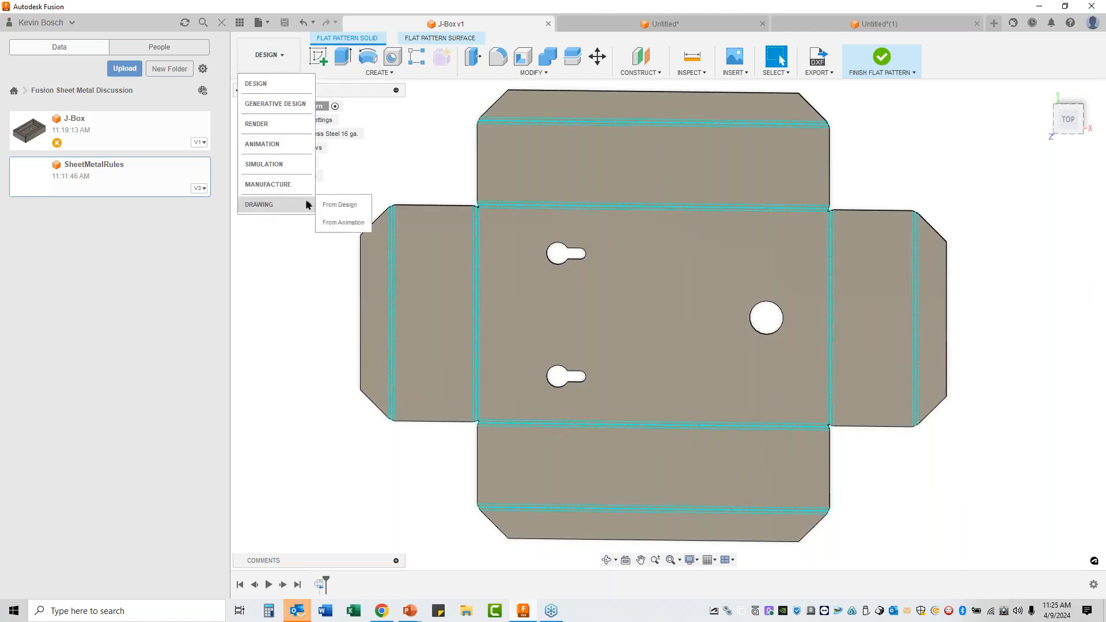
{"action": "left_click", "coordinate": [337, 205]}
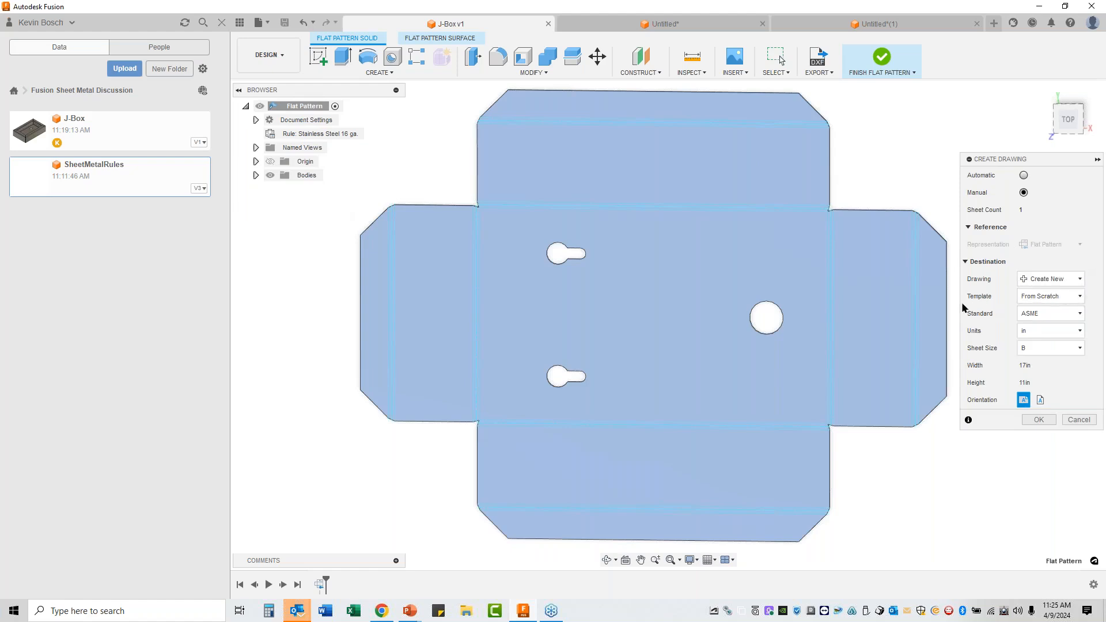
{"action": "left_click", "coordinate": [1079, 296]}
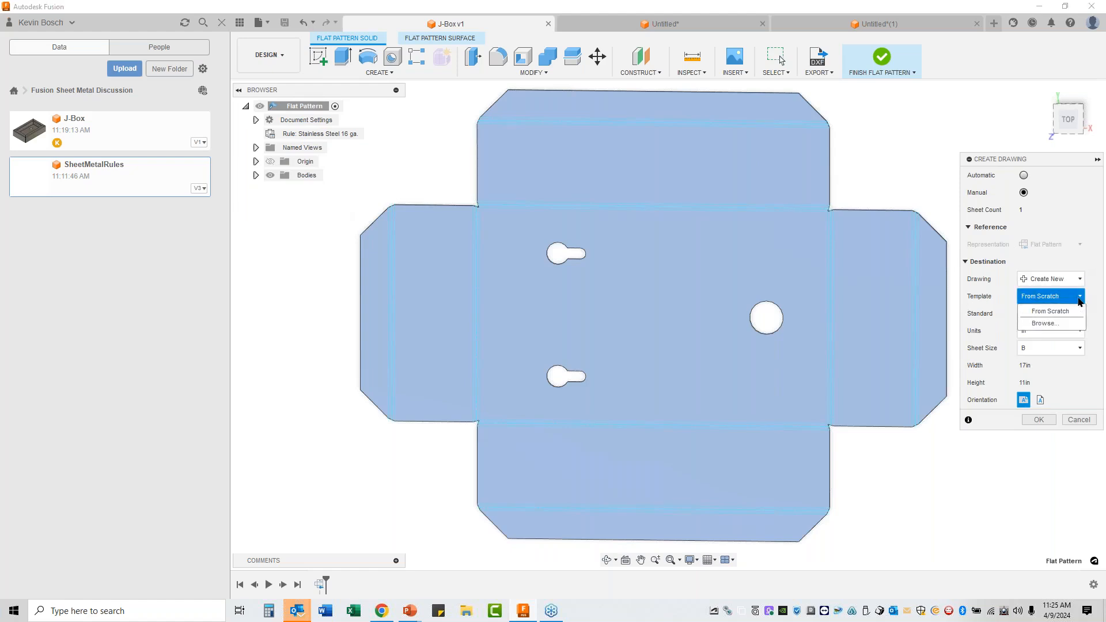
{"action": "left_click", "coordinate": [1084, 232]}
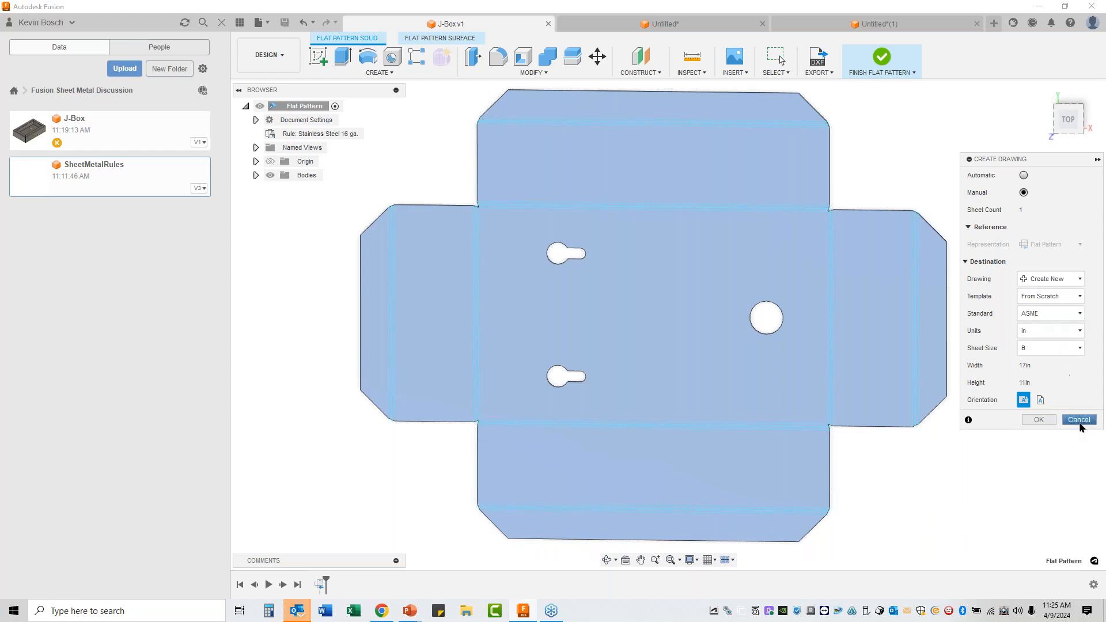
{"action": "left_click", "coordinate": [1034, 419]}
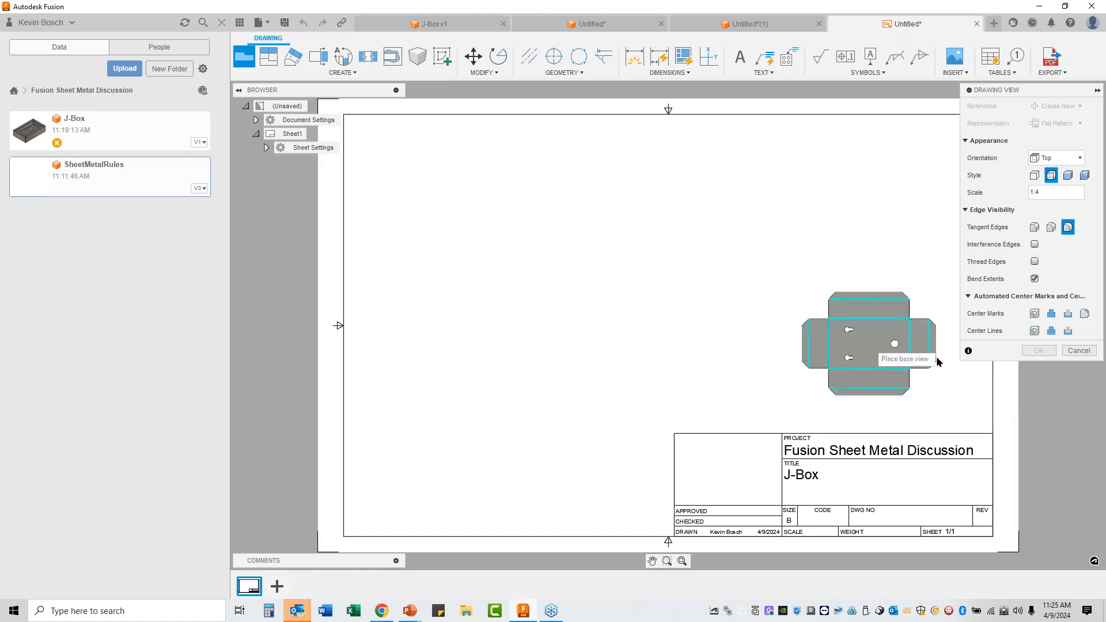
Step: Cancel placing the flat pattern base view and close the new drawing without saving it
{"action": "left_click", "coordinate": [1083, 352]}
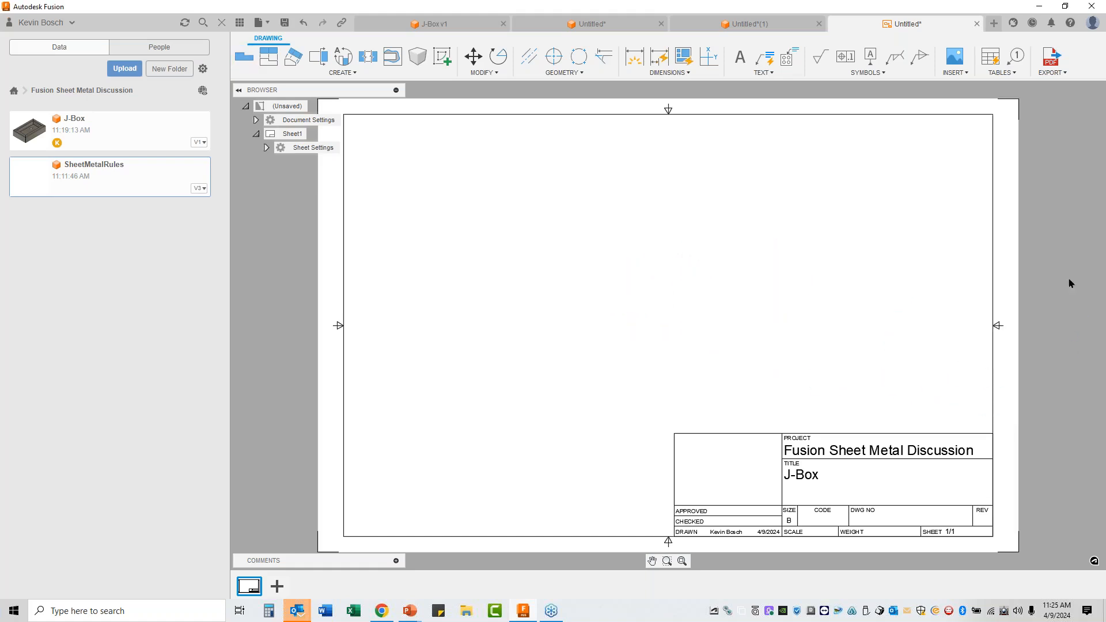
{"action": "left_click", "coordinate": [975, 24]}
{"action": "left_click", "coordinate": [616, 320]}
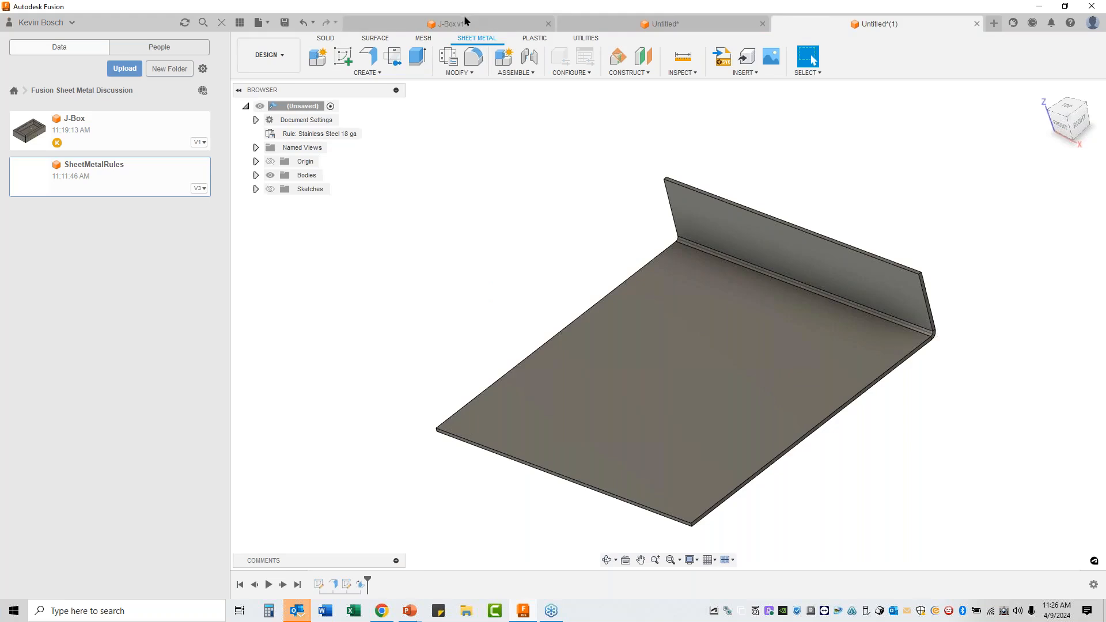
Step: Return to the J-Box design and exit its flat pattern to show the folded model
{"action": "left_click", "coordinate": [465, 23]}
{"action": "left_click", "coordinate": [881, 58]}
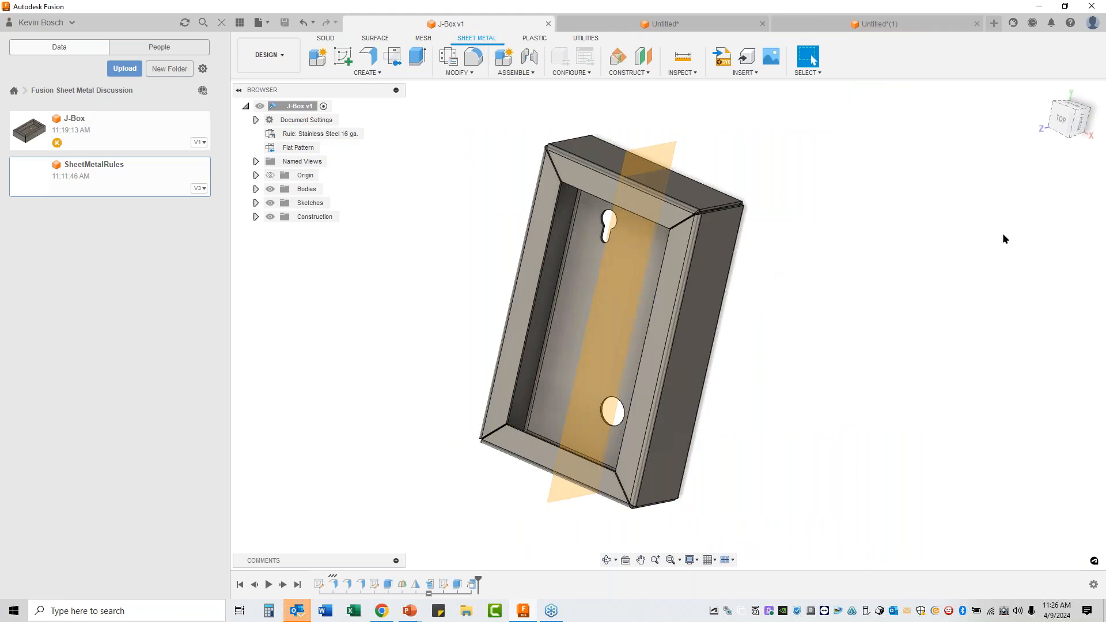
{"action": "left_click", "coordinate": [1042, 86]}
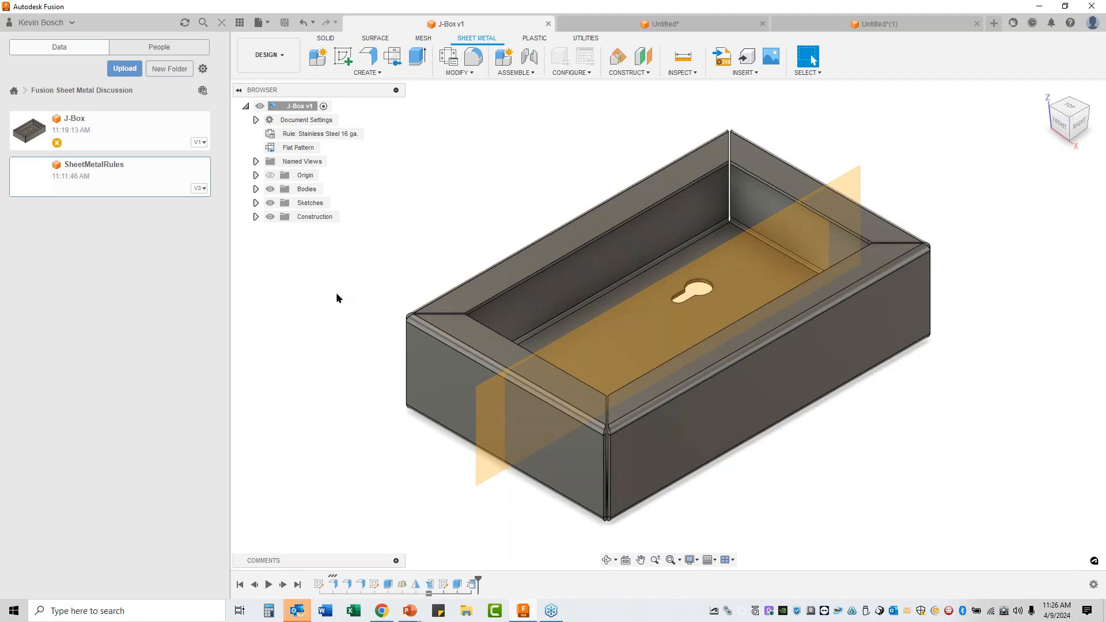
Step: Create a new manual drawing of the folded J-Box model from scratch, using ASME, inches and sheet size B
{"action": "left_click", "coordinate": [281, 55]}
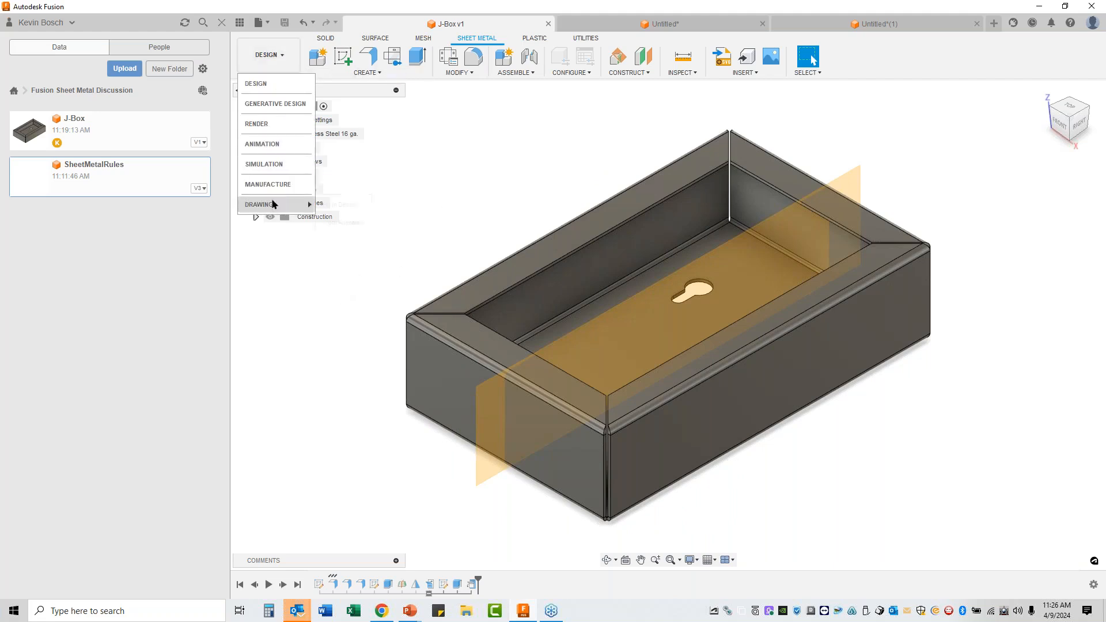
{"action": "mouse_move", "coordinate": [291, 209]}
{"action": "left_click", "coordinate": [338, 205]}
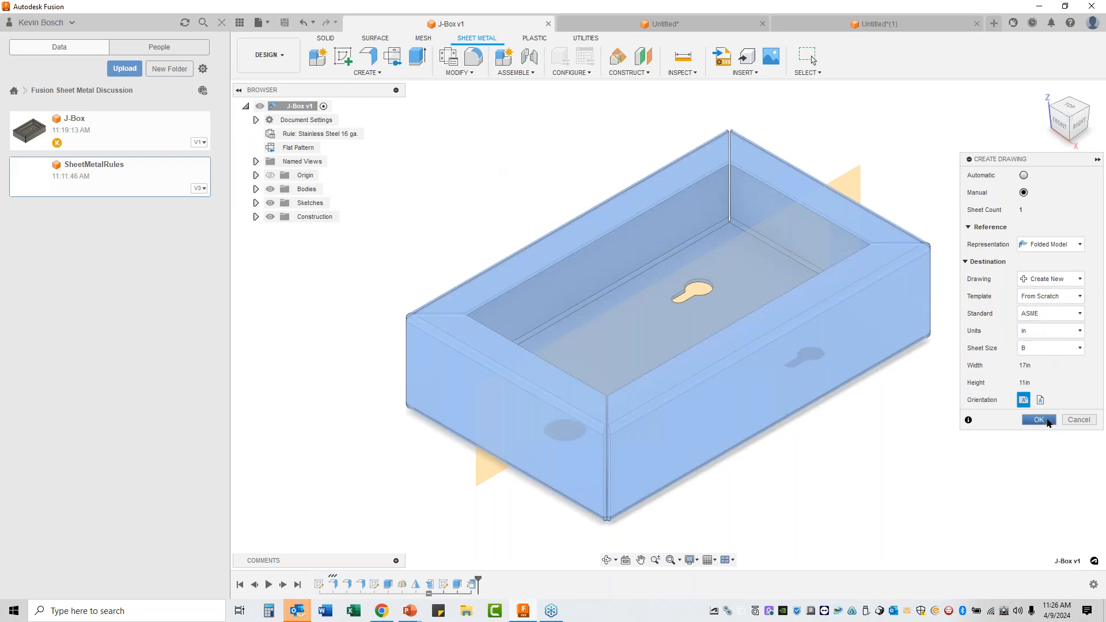
{"action": "left_click", "coordinate": [1039, 420]}
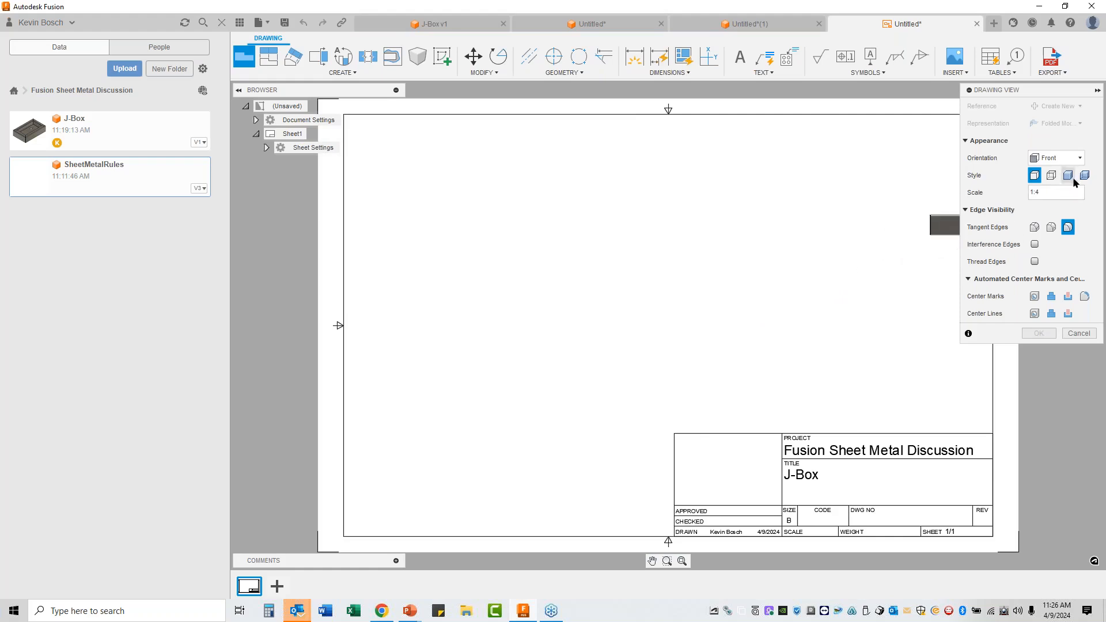
Step: Place a base view of the folded J-Box above the title block, using the HOME orientation and scale 1:1.5
{"action": "left_click", "coordinate": [1080, 158]}
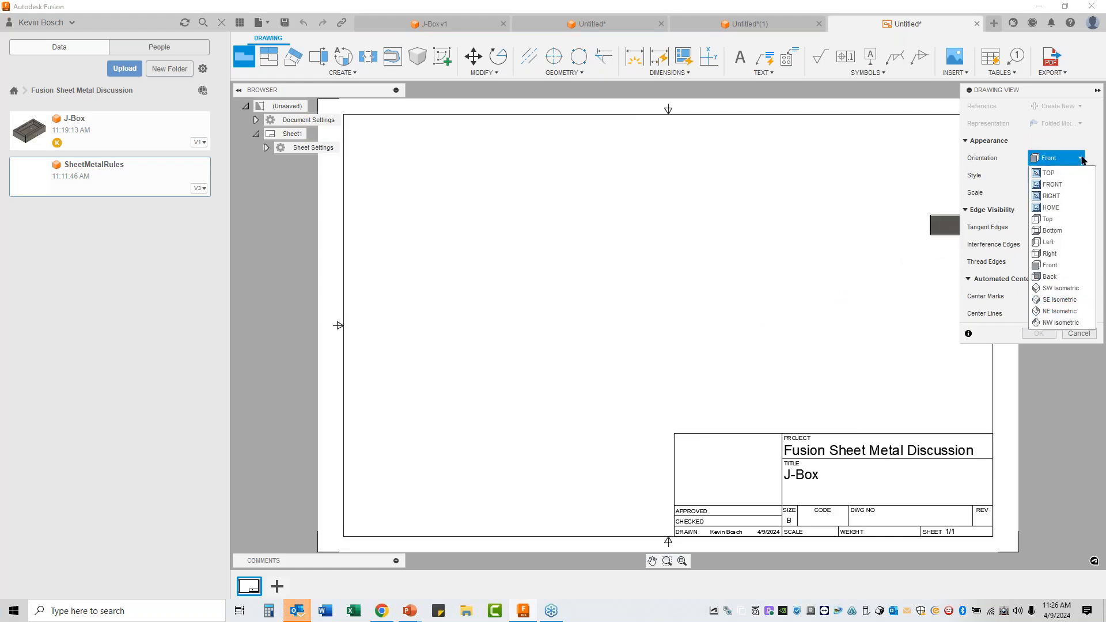
{"action": "left_click", "coordinate": [1052, 208]}
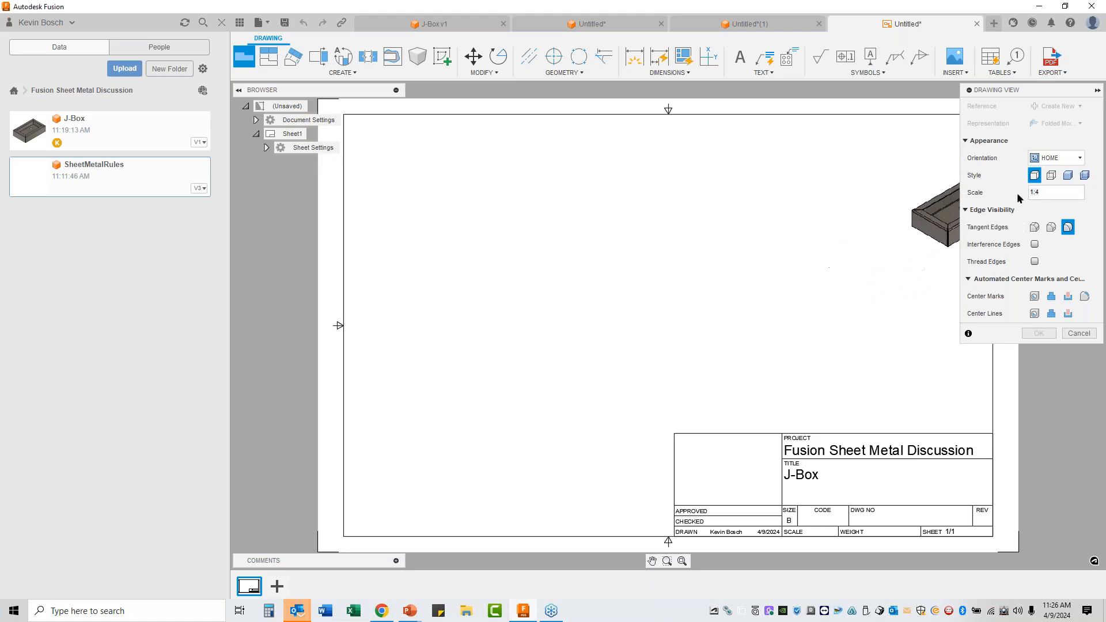
{"action": "left_click_drag", "start_coordinate": [1041, 190], "coordinate": [1034, 189]}
{"action": "type", "text": "1.5"}
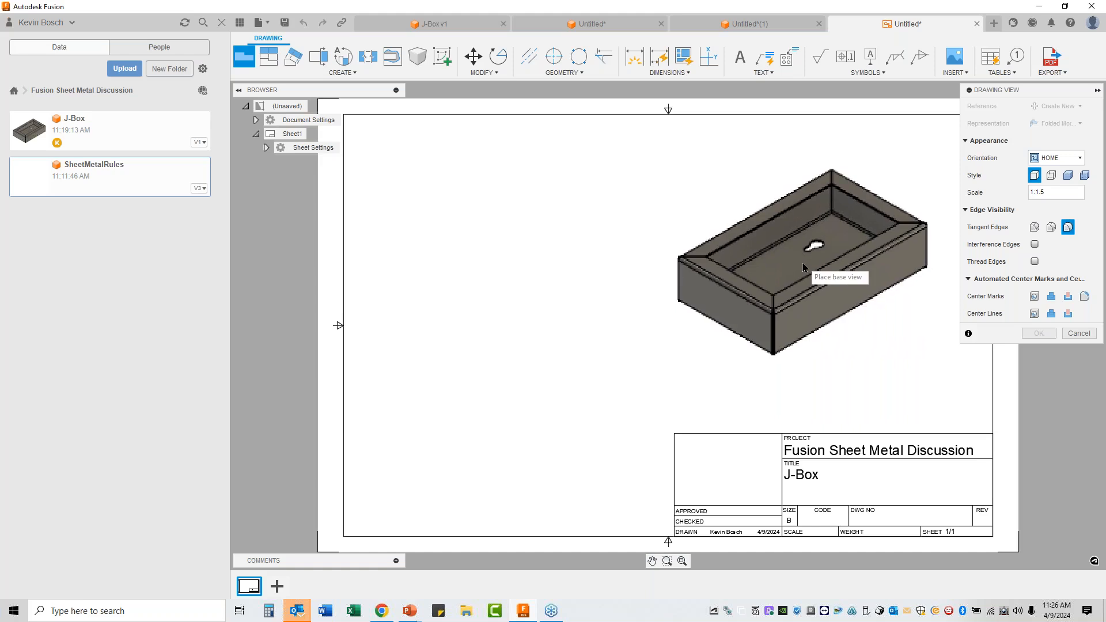
{"action": "left_click", "coordinate": [802, 262]}
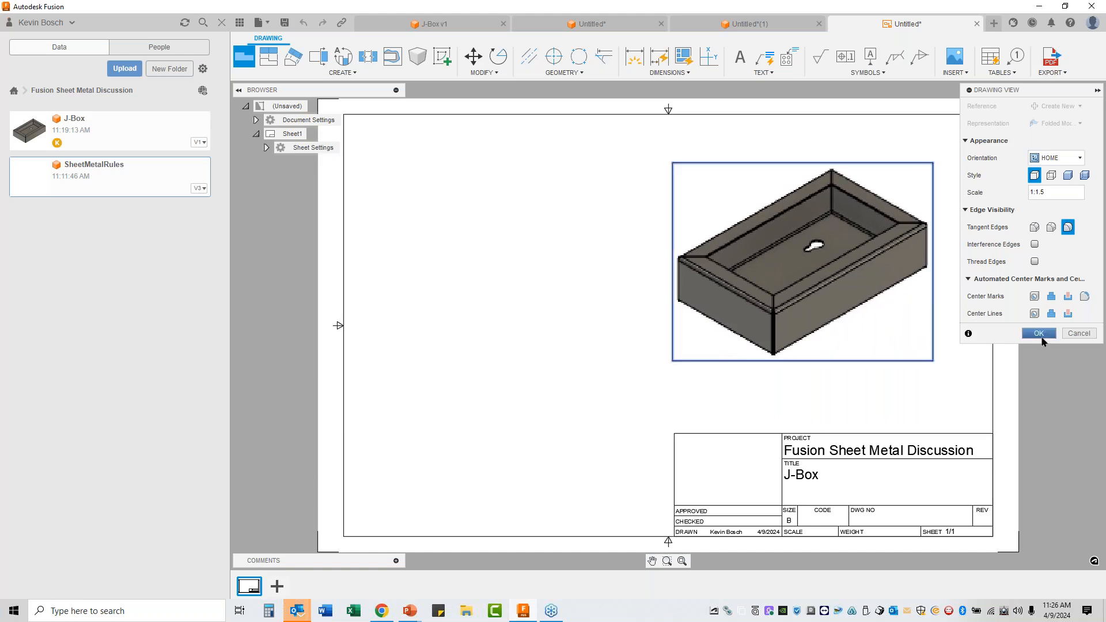
{"action": "left_click", "coordinate": [1039, 333]}
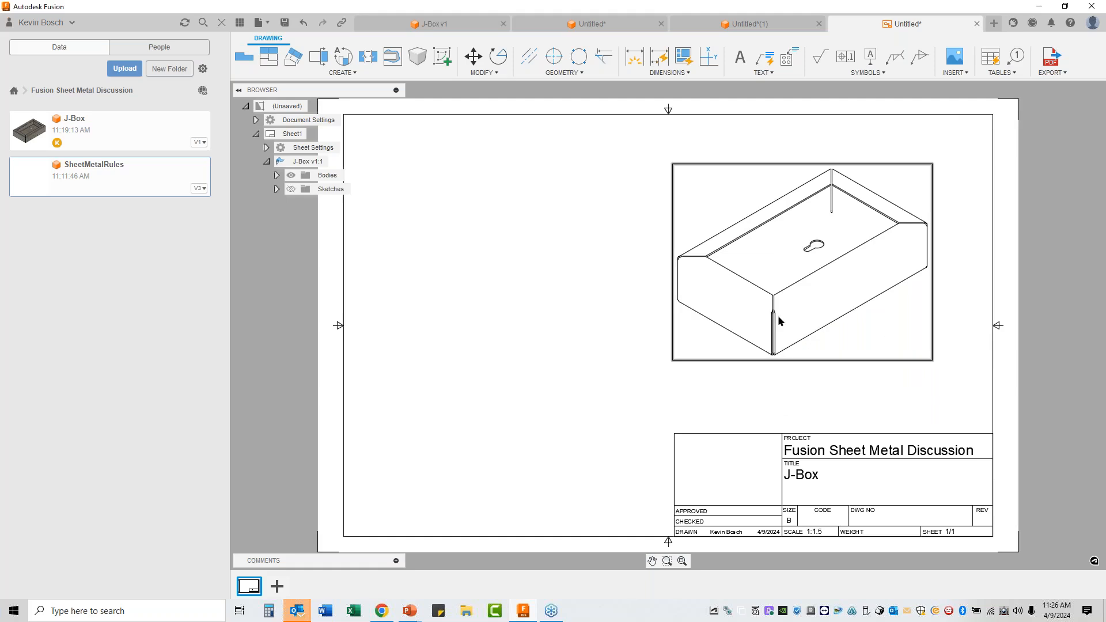
Step: Edit the folded J-Box view to use the shaded style and shortened tangent edges
{"action": "right_click", "coordinate": [739, 202]}
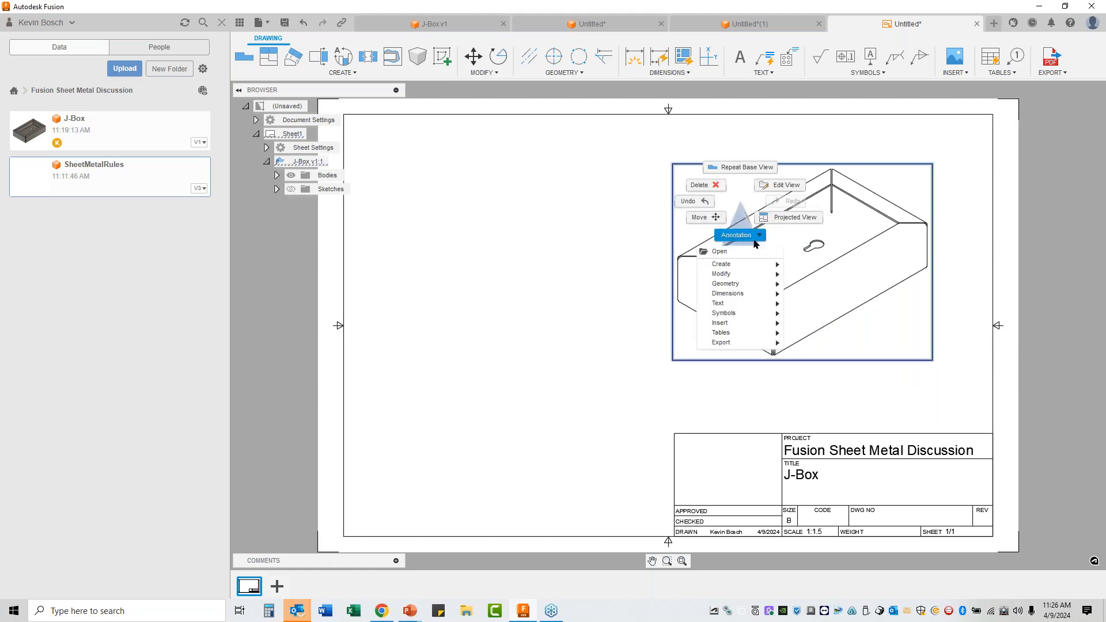
{"action": "left_click", "coordinate": [781, 186]}
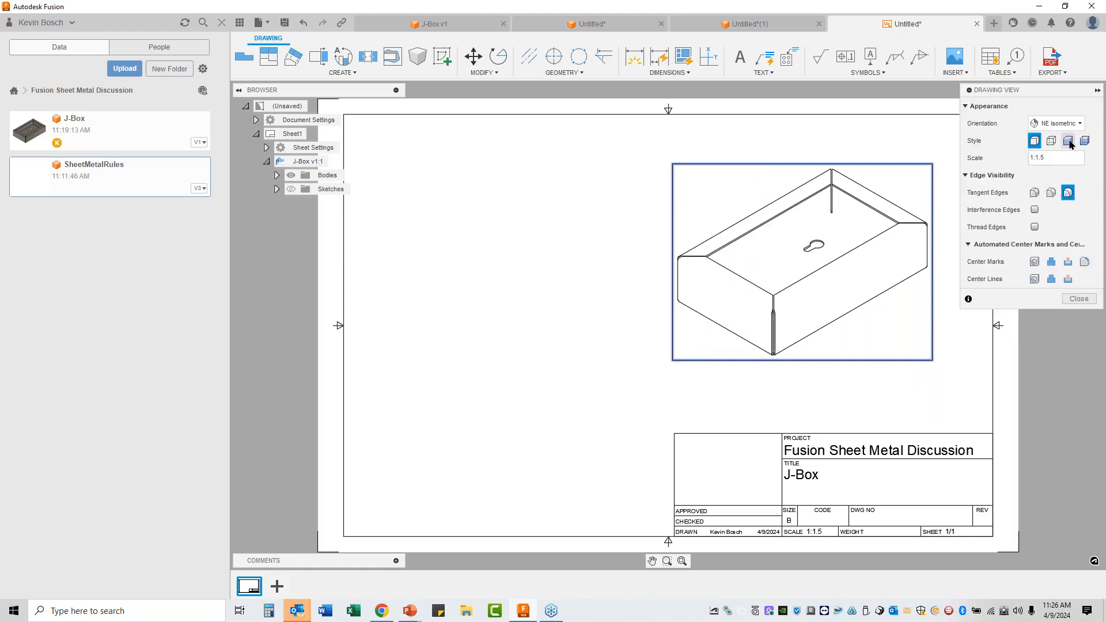
{"action": "left_click", "coordinate": [1067, 140]}
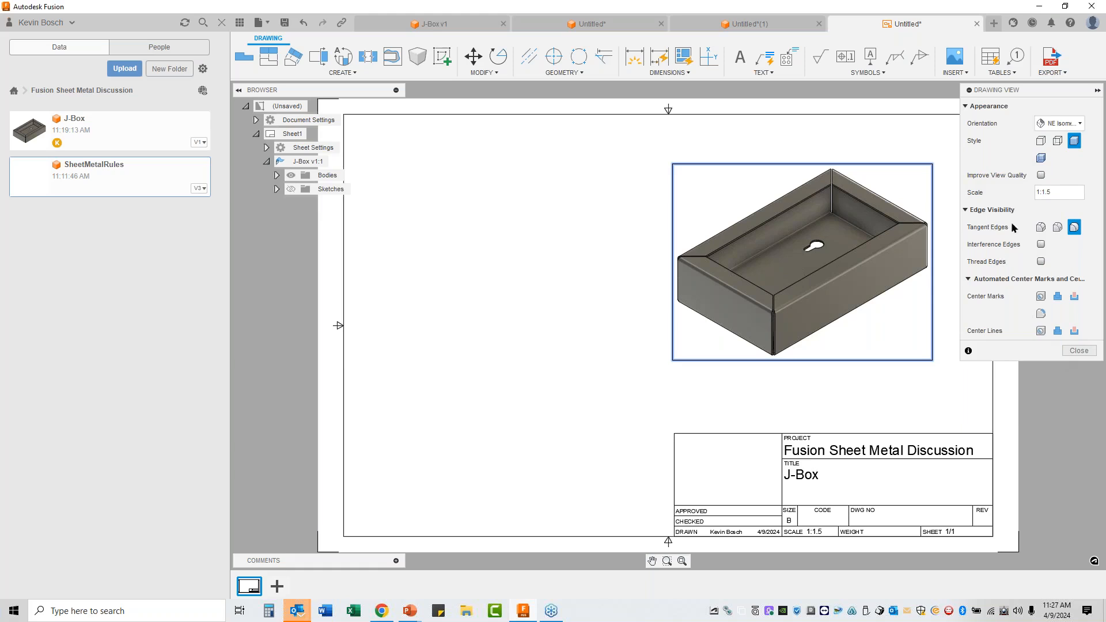
{"action": "left_click", "coordinate": [1059, 228]}
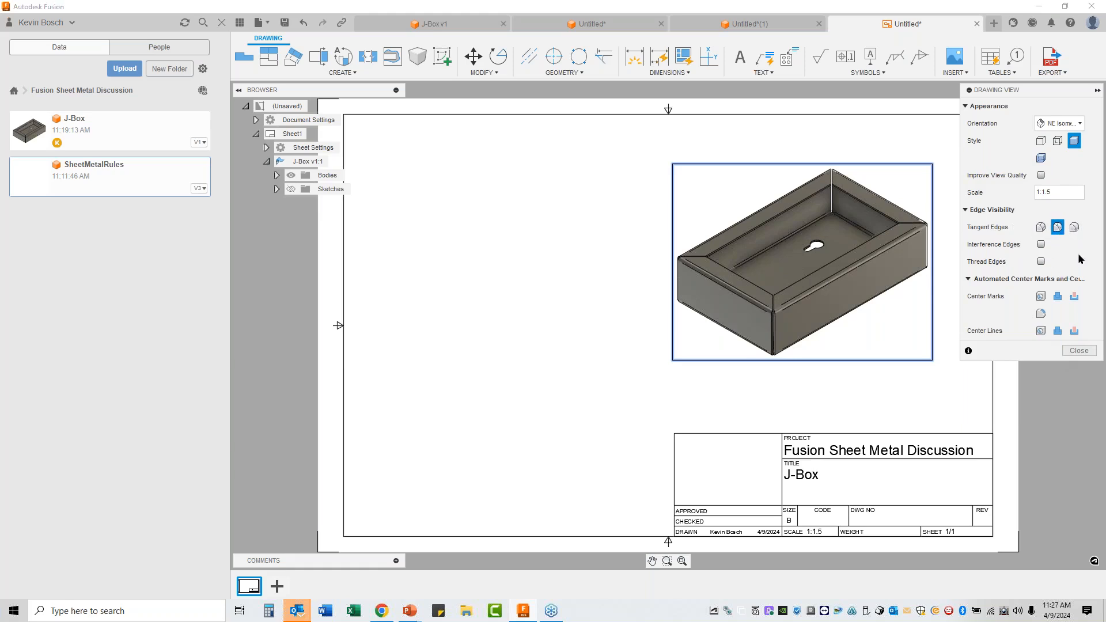
{"action": "left_click", "coordinate": [1079, 351]}
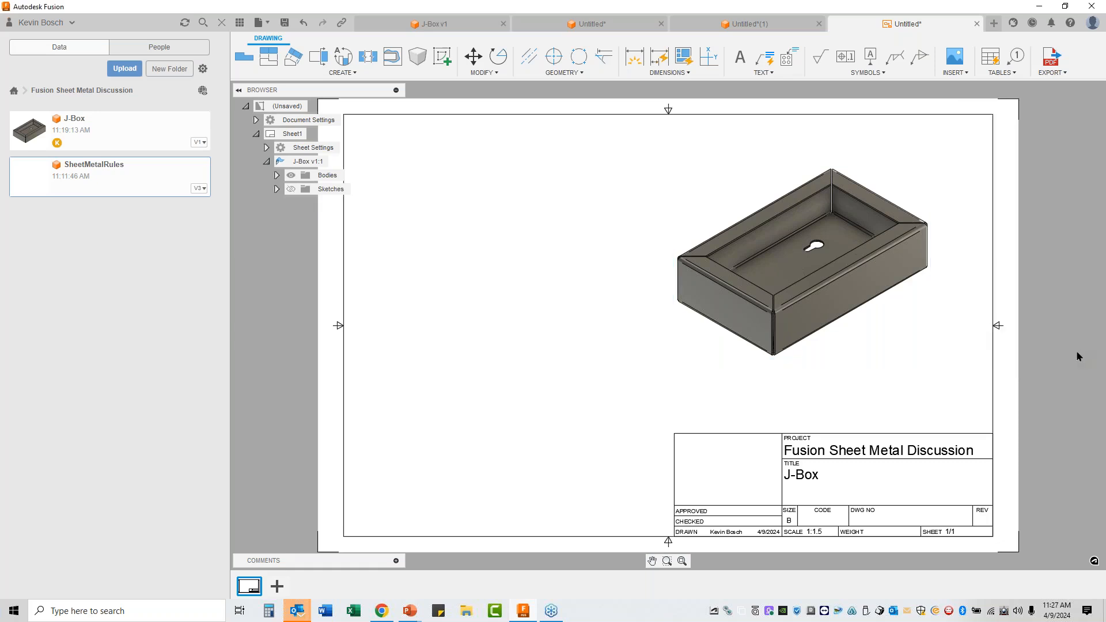
Step: Add a base view of the J-Box flat pattern at scale 1:2 beside the folded view
{"action": "right_click", "coordinate": [519, 311]}
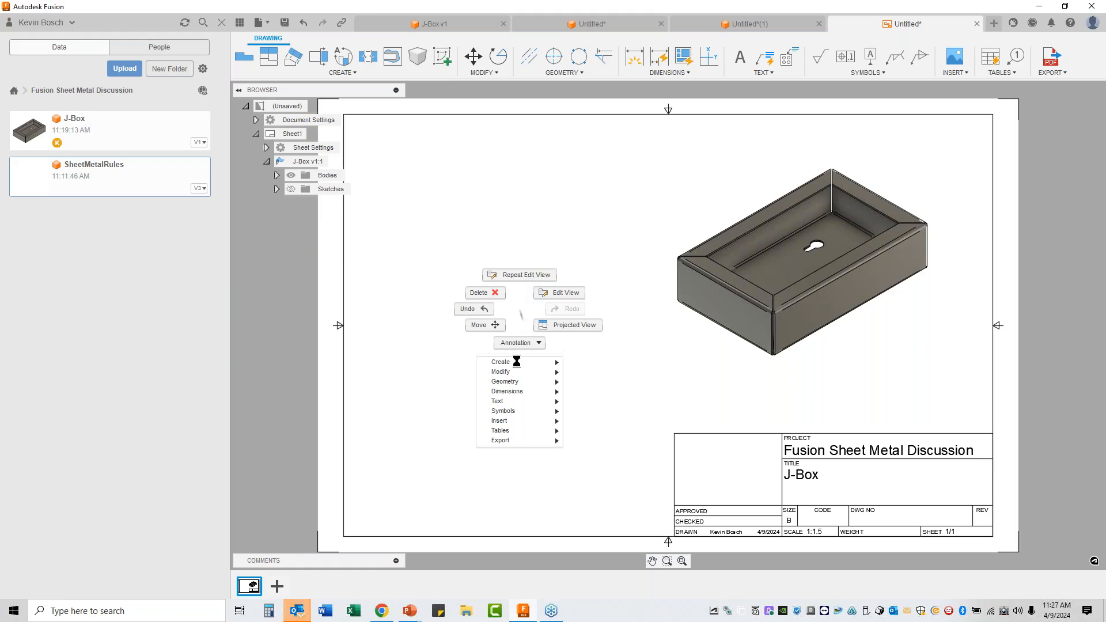
{"action": "mouse_move", "coordinate": [524, 362]}
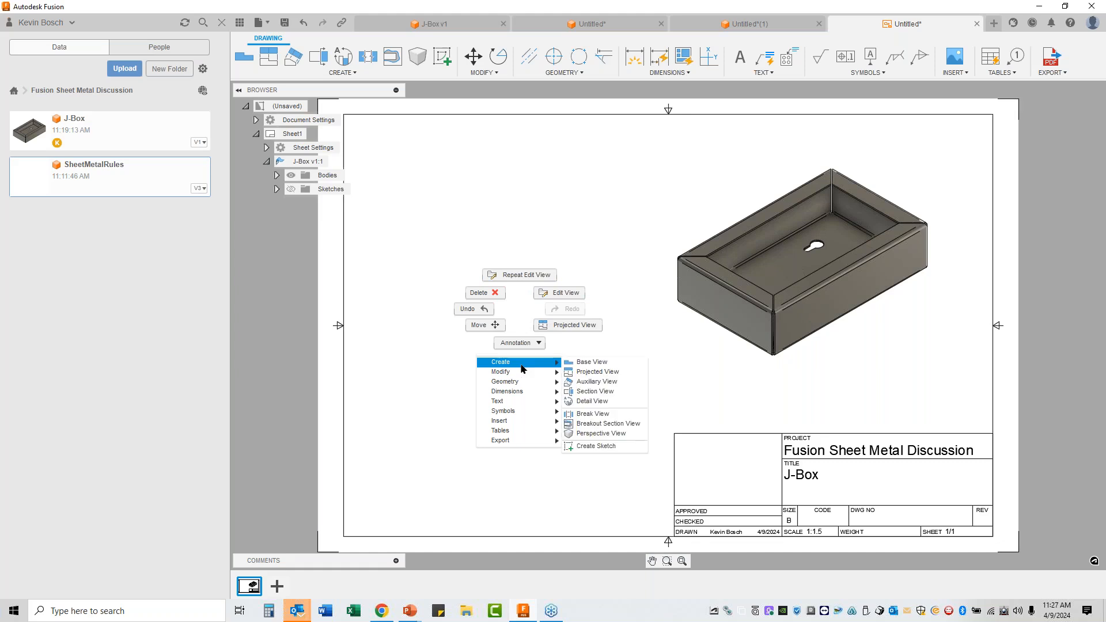
{"action": "left_click", "coordinate": [589, 363]}
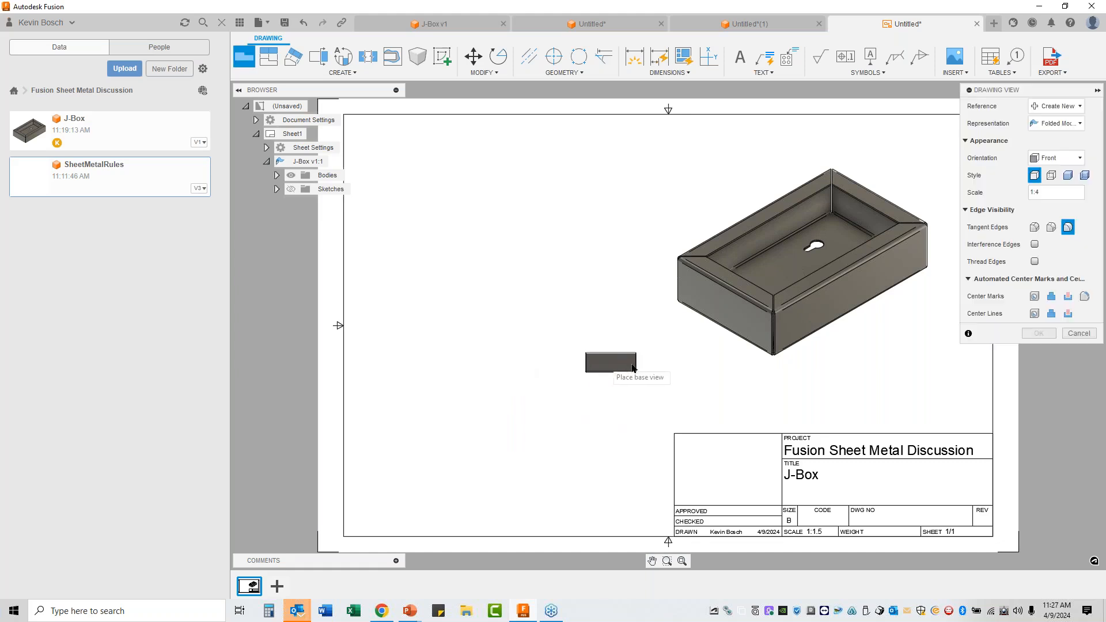
{"action": "left_click", "coordinate": [1077, 125]}
{"action": "left_click", "coordinate": [1054, 155]}
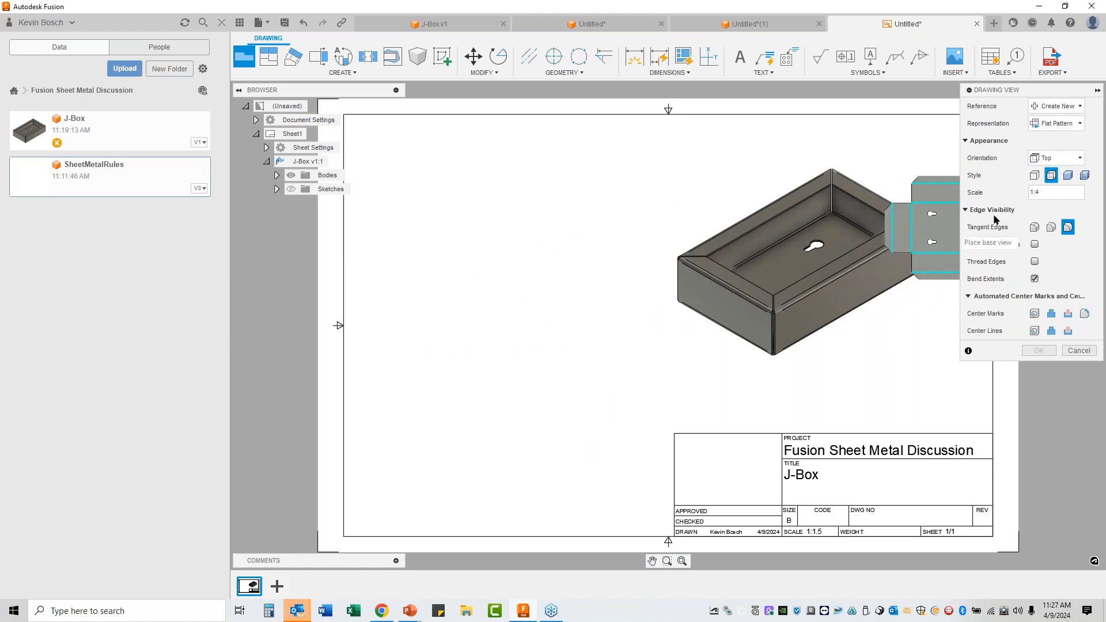
{"action": "double_click", "coordinate": [1039, 192]}
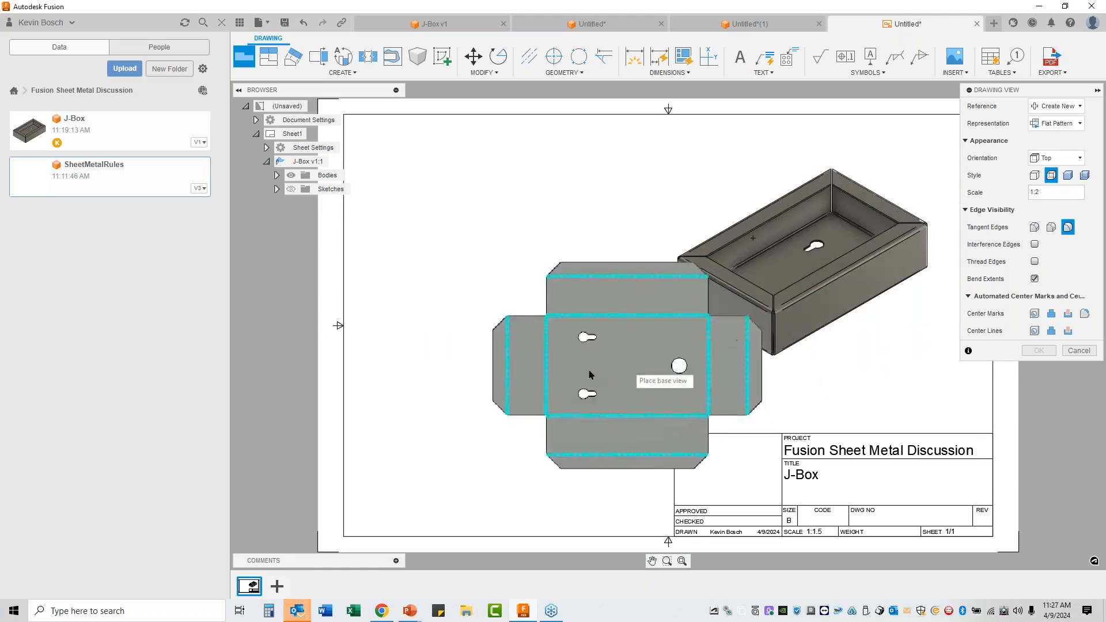
{"action": "left_click", "coordinate": [501, 313]}
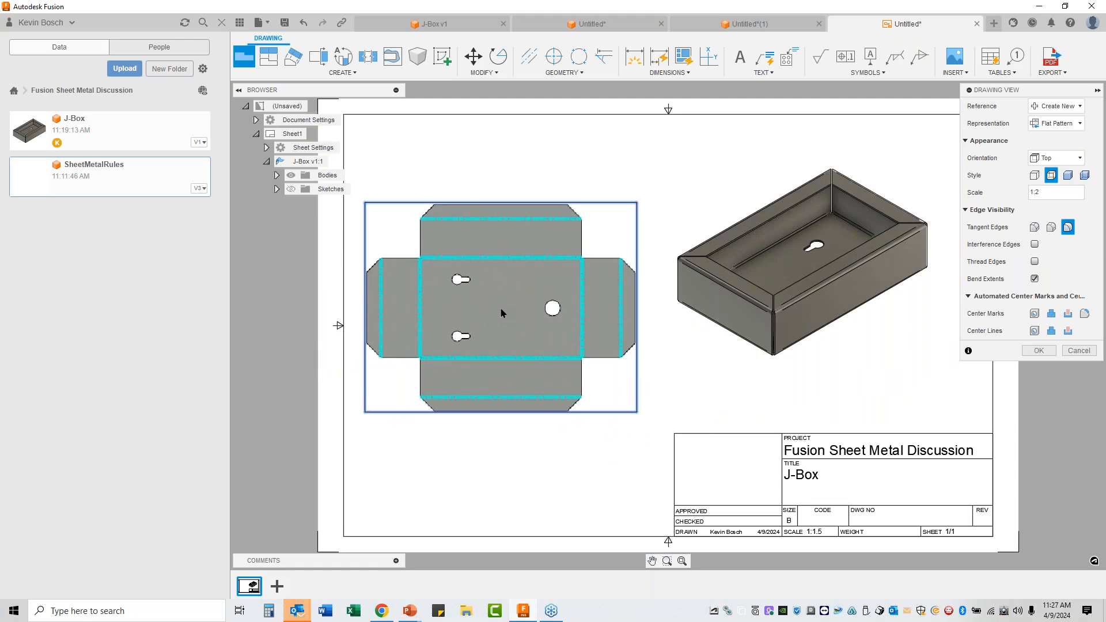
{"action": "left_click", "coordinate": [1038, 350]}
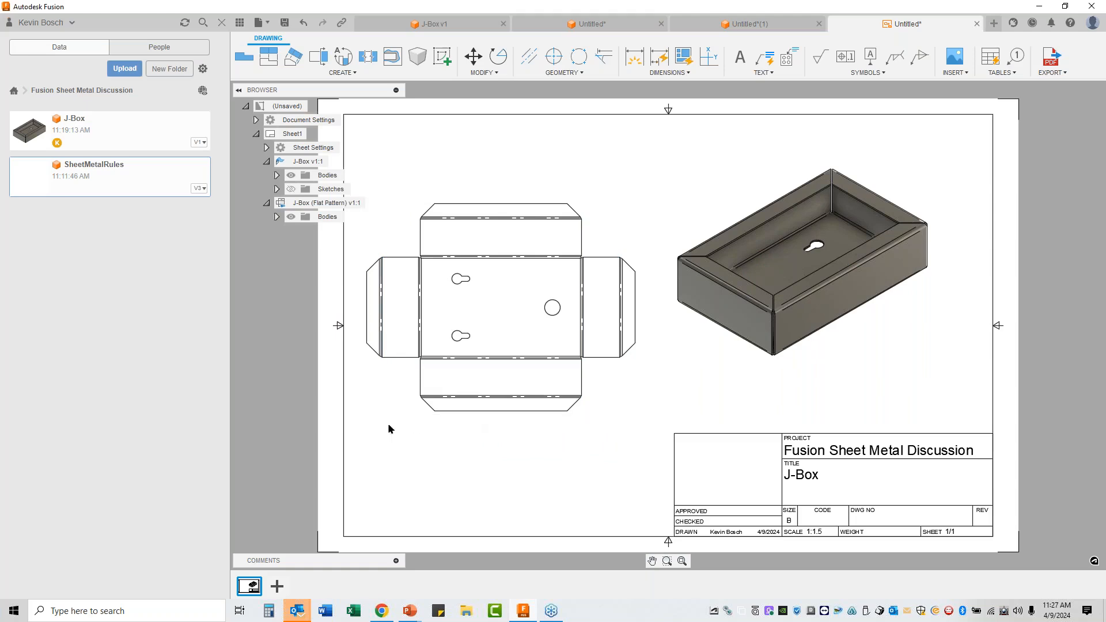
Step: Turn off bend extents in the J-Box flat pattern view
{"action": "scroll", "coordinate": [567, 327], "scroll_direction": "up", "scroll_amount": 2}
{"action": "scroll", "coordinate": [578, 325], "scroll_direction": "up", "scroll_amount": 3}
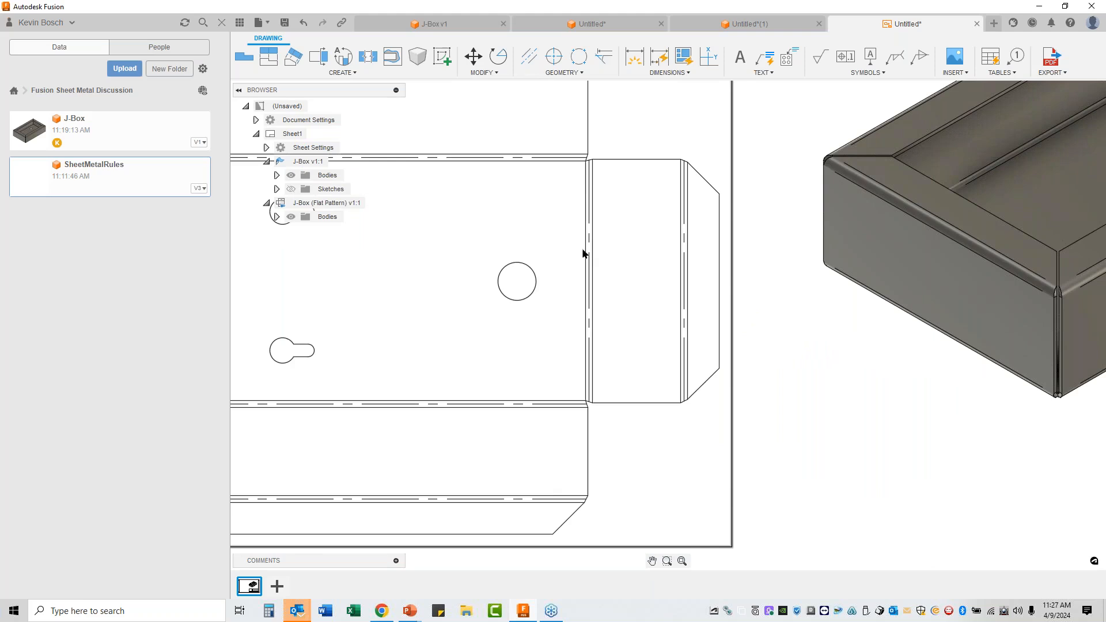
{"action": "right_click", "coordinate": [520, 222]}
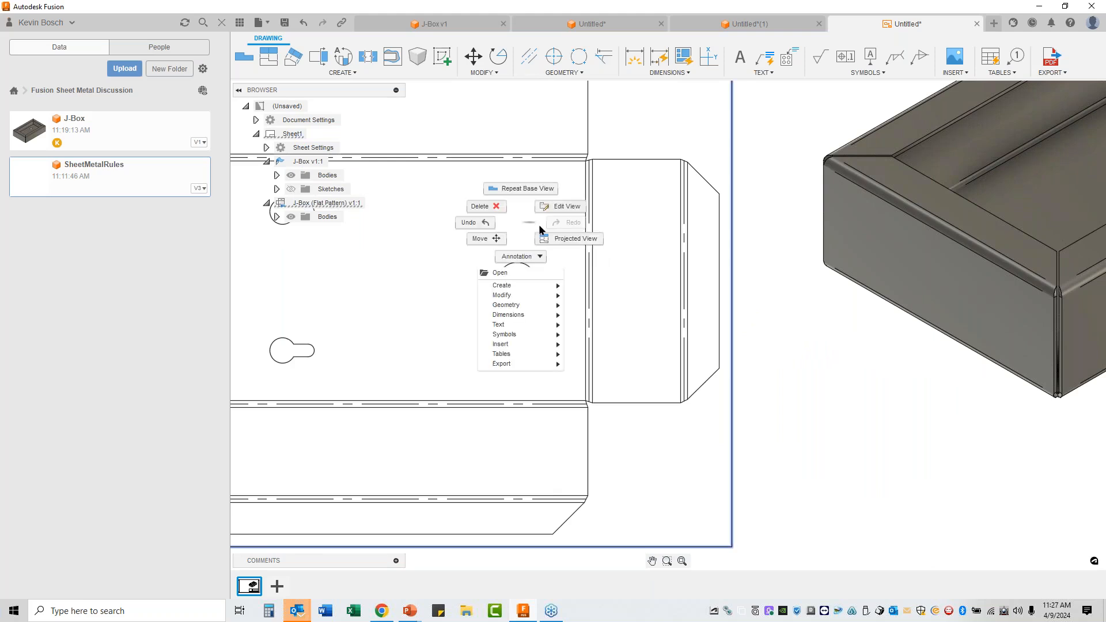
{"action": "mouse_move", "coordinate": [517, 290]}
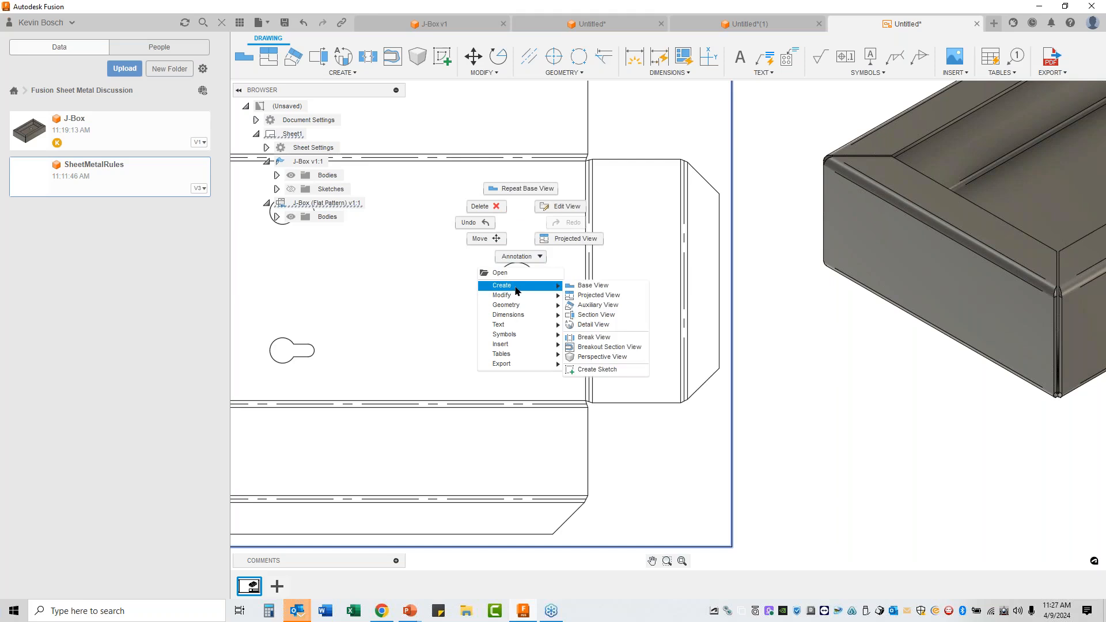
{"action": "left_click", "coordinate": [556, 206]}
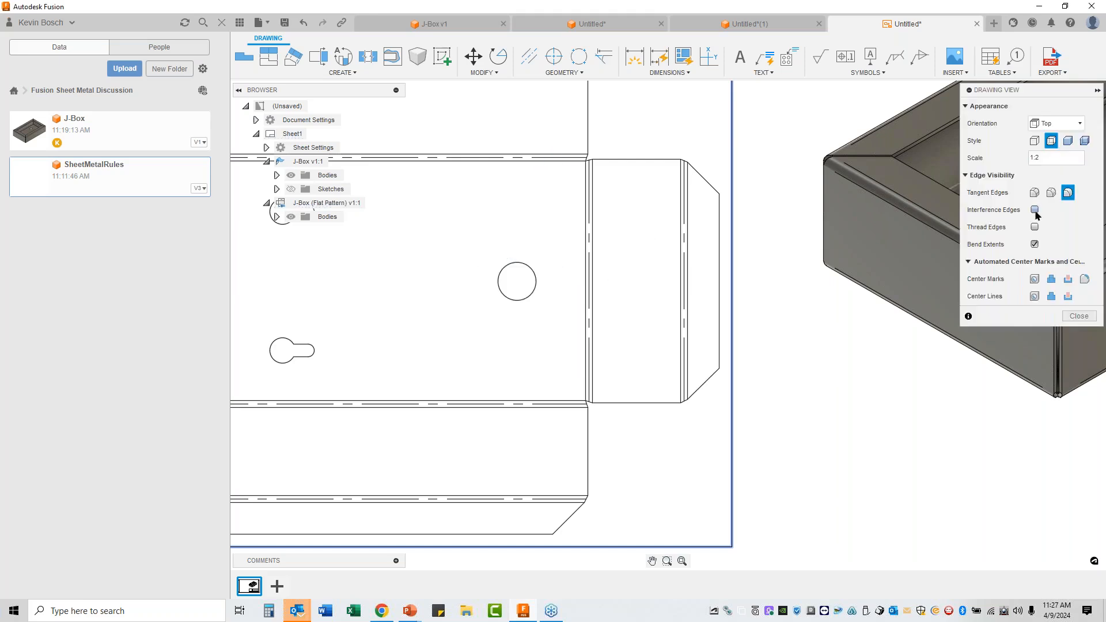
{"action": "left_click", "coordinate": [1034, 244]}
{"action": "left_click", "coordinate": [1078, 316]}
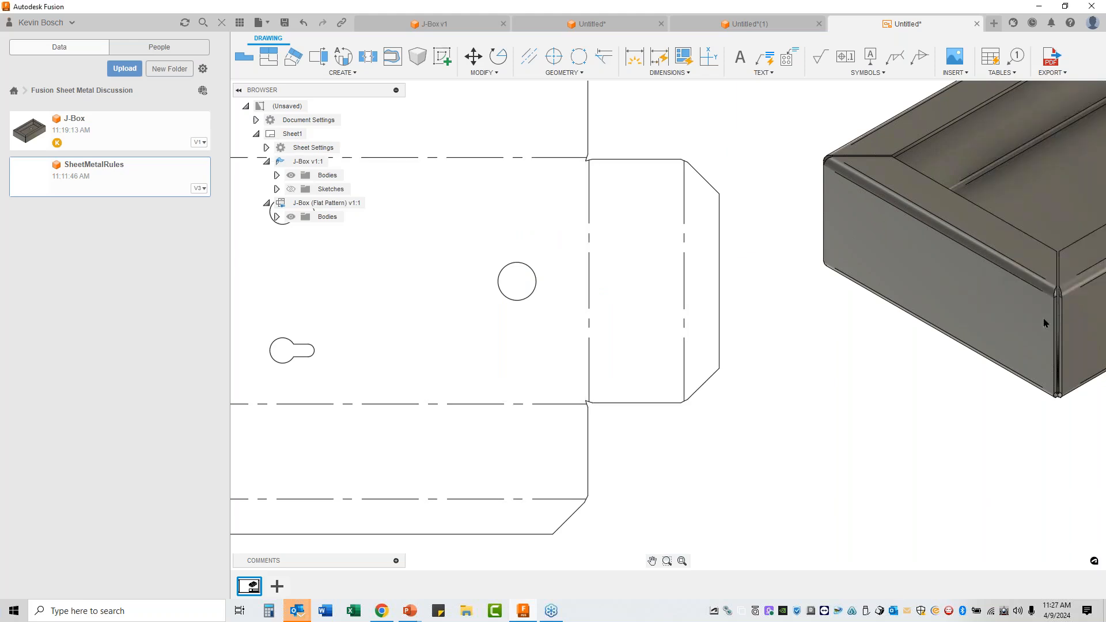
{"action": "scroll", "coordinate": [647, 348], "scroll_direction": "down", "scroll_amount": 3}
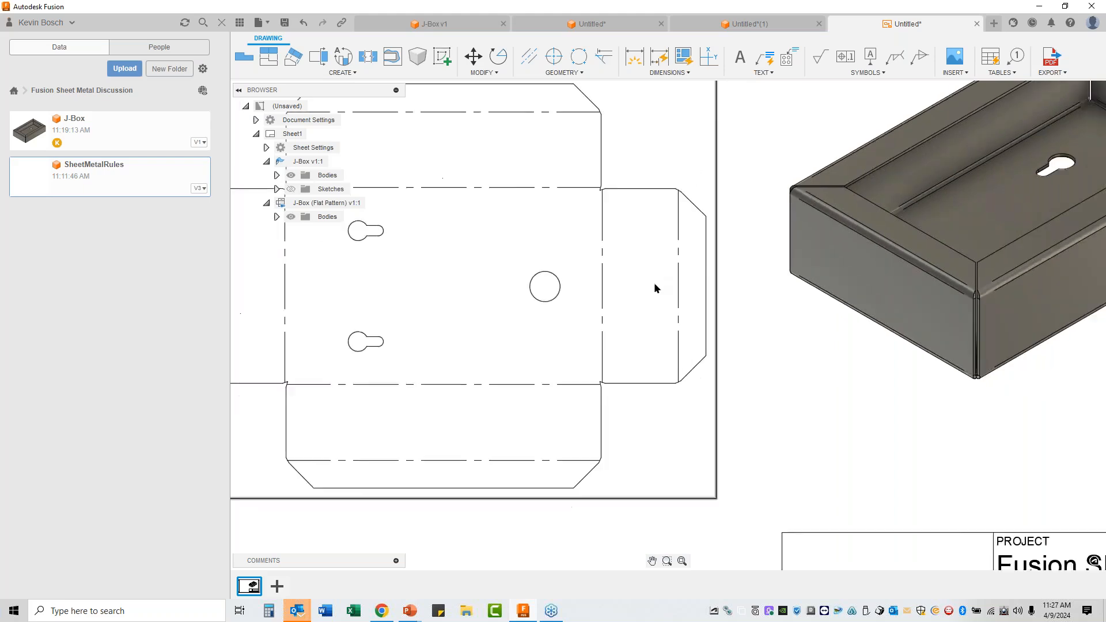
Step: Add bend notes to the right inner bend line and all four horizontal bend lines of the J-Box flat pattern view
{"action": "left_click", "coordinate": [764, 73]}
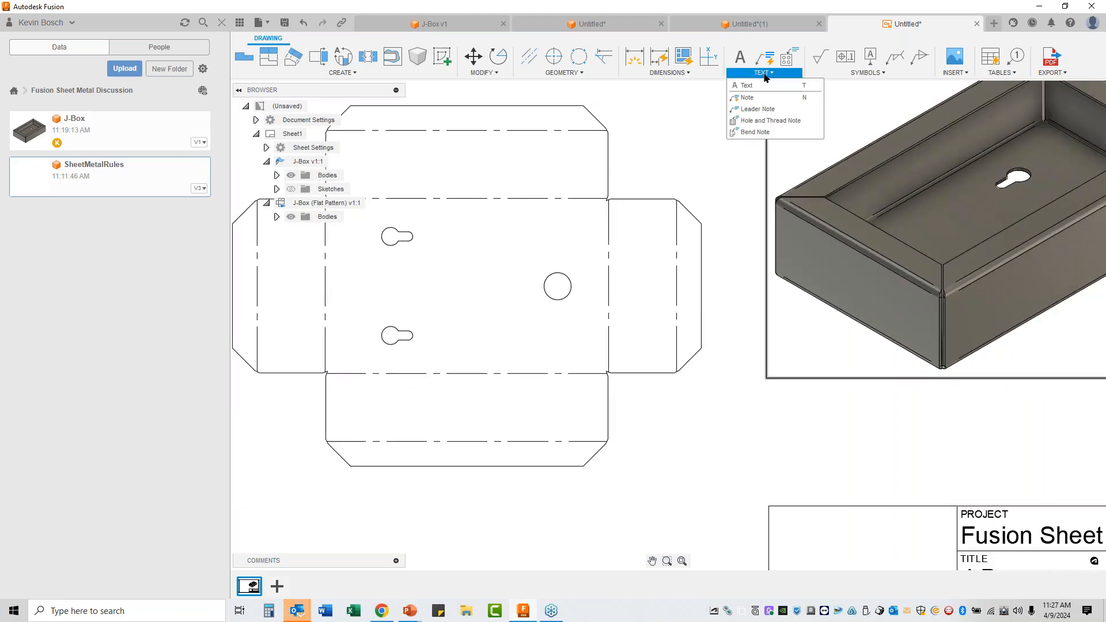
{"action": "left_click", "coordinate": [757, 132]}
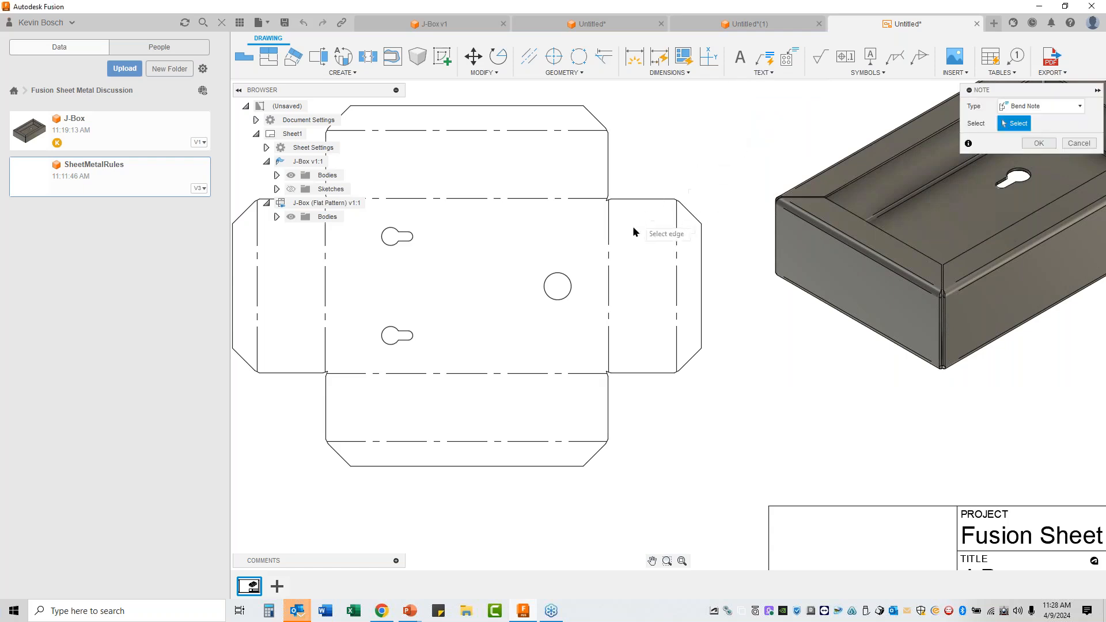
{"action": "left_click", "coordinate": [609, 272]}
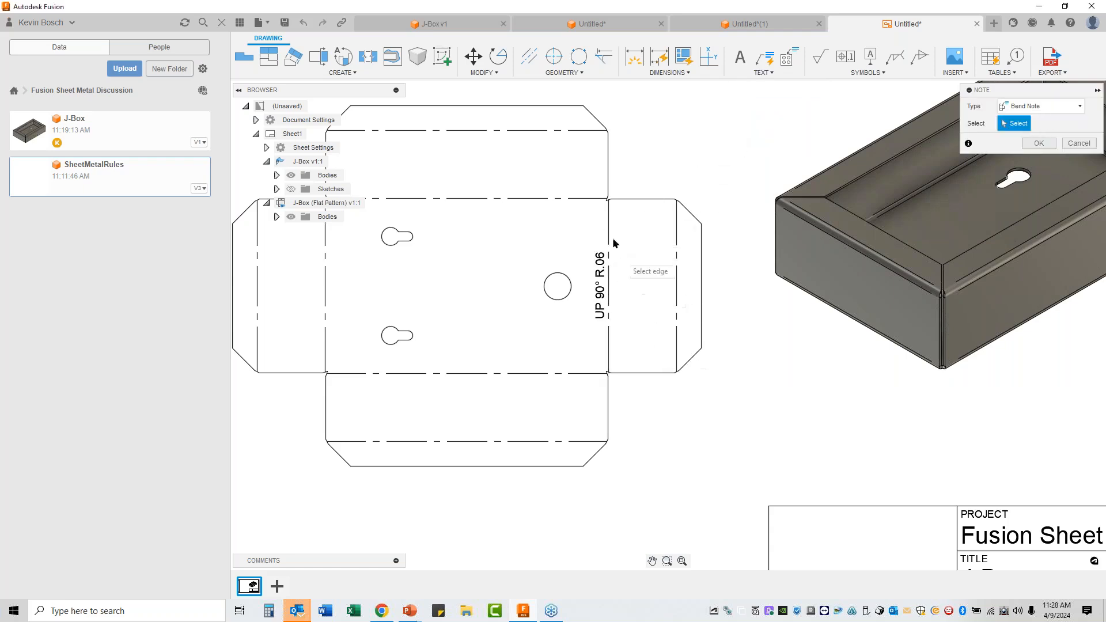
{"action": "left_click", "coordinate": [586, 198]}
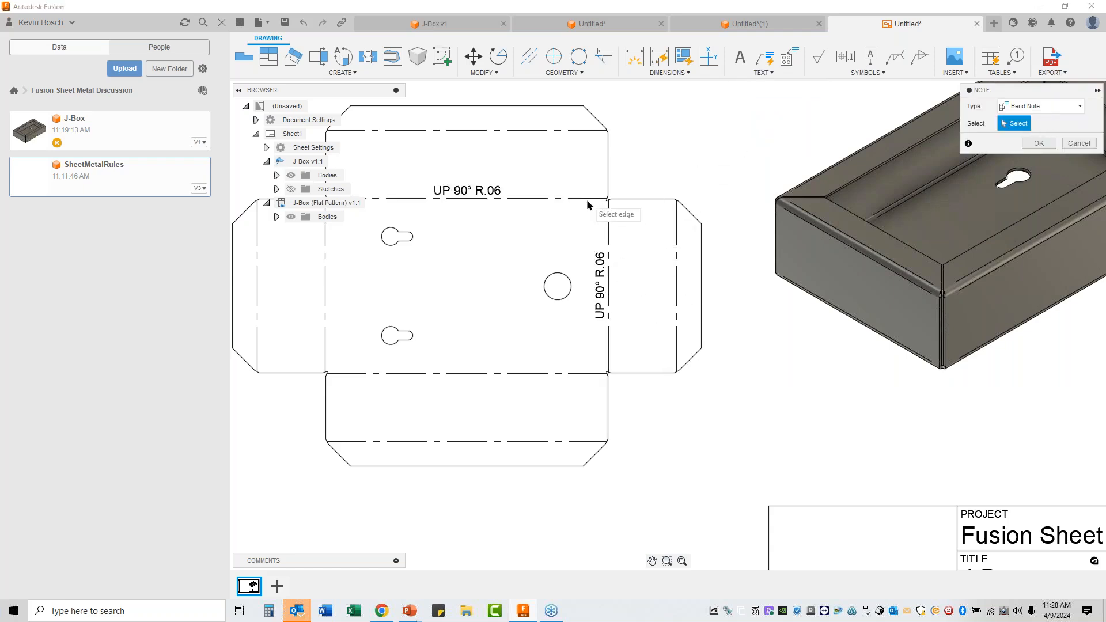
{"action": "left_click", "coordinate": [478, 131]}
{"action": "left_click", "coordinate": [503, 375]}
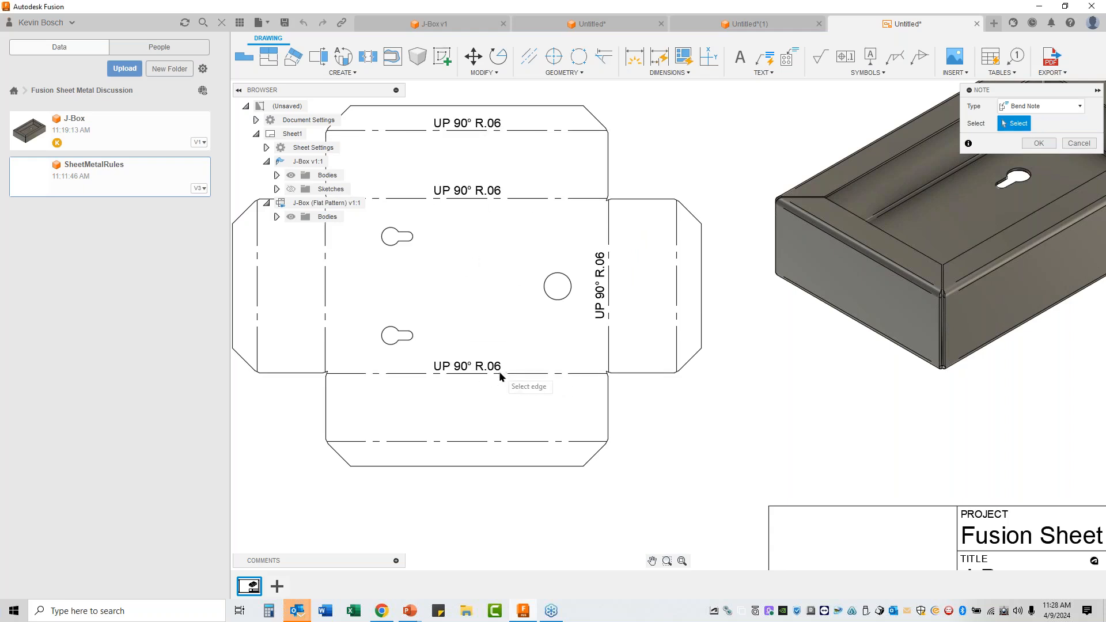
{"action": "left_click", "coordinate": [476, 441]}
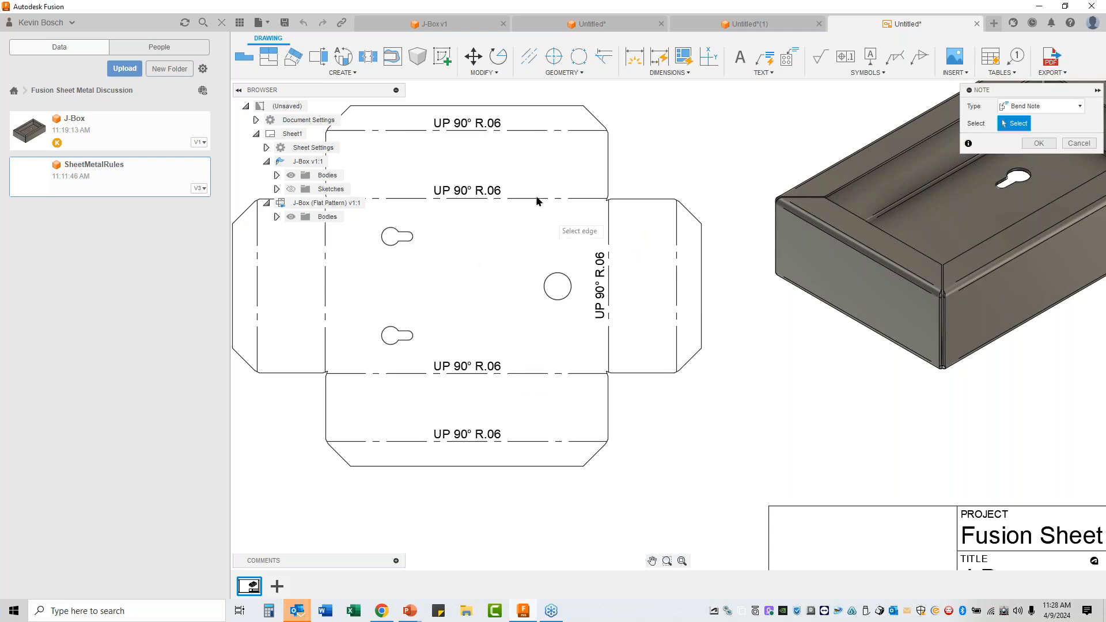
{"action": "left_click", "coordinate": [1037, 144]}
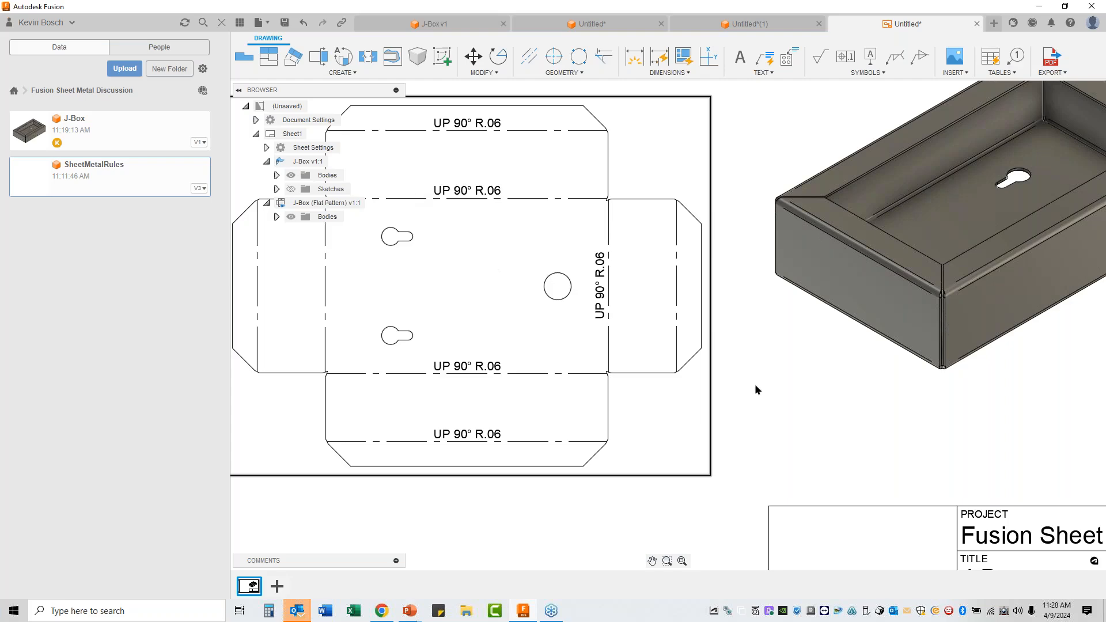
{"action": "scroll", "coordinate": [786, 401], "scroll_direction": "down", "scroll_amount": 3}
{"action": "scroll", "coordinate": [776, 403], "scroll_direction": "down", "scroll_amount": 2}
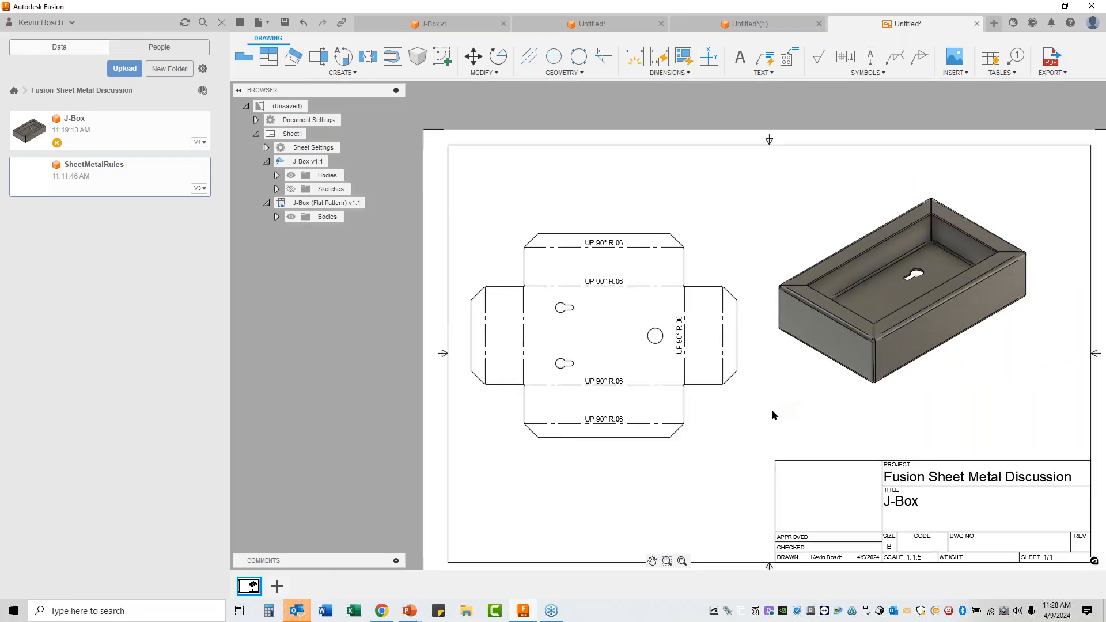
{"action": "mouse_move", "coordinate": [716, 230]}
{"action": "middle_mouse_down"}
{"action": "mouse_move", "coordinate": [633, 230]}
{"action": "mouse_move", "coordinate": [577, 197]}
{"action": "mouse_move", "coordinate": [626, 168]}
{"action": "middle_mouse_up"}
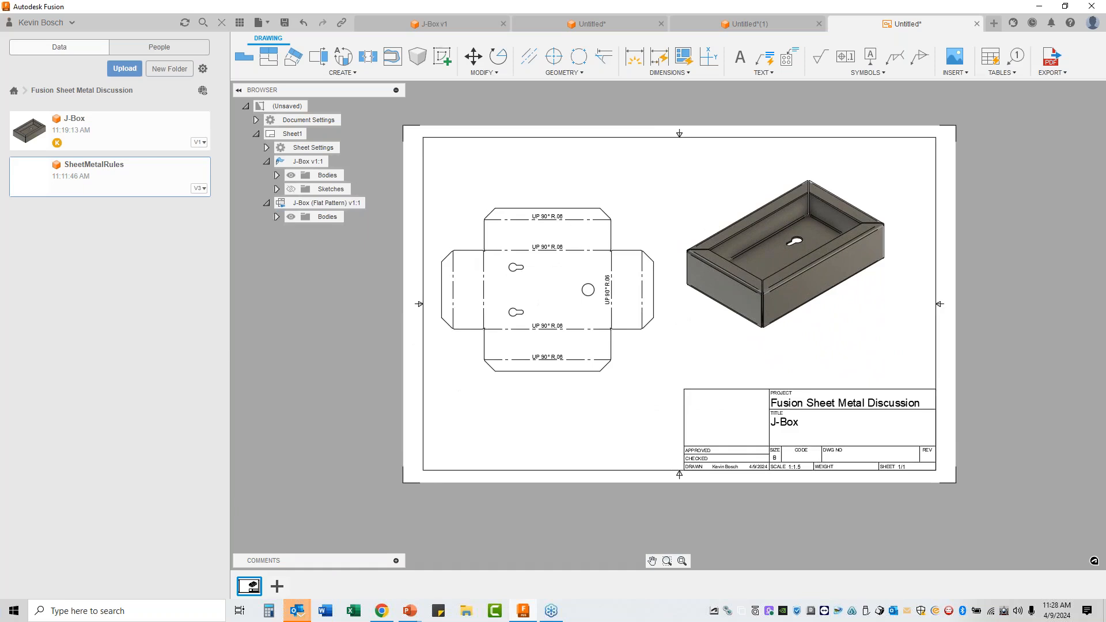
Step: Dismiss the local file browser and open the sheet metal rules library in the new design for review
{"action": "left_click", "coordinate": [430, 26]}
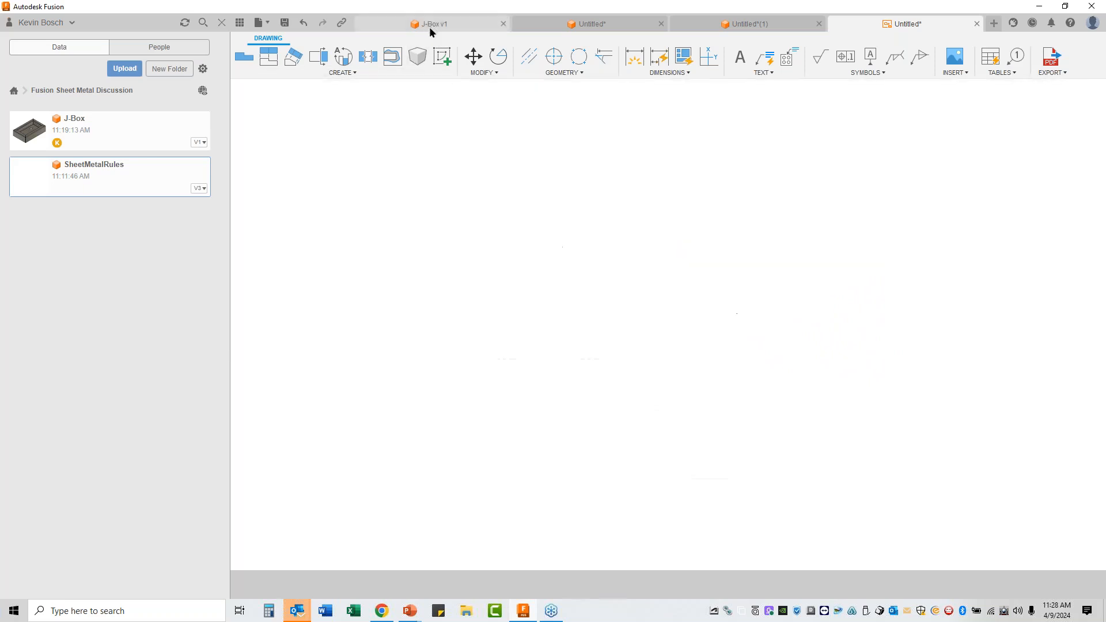
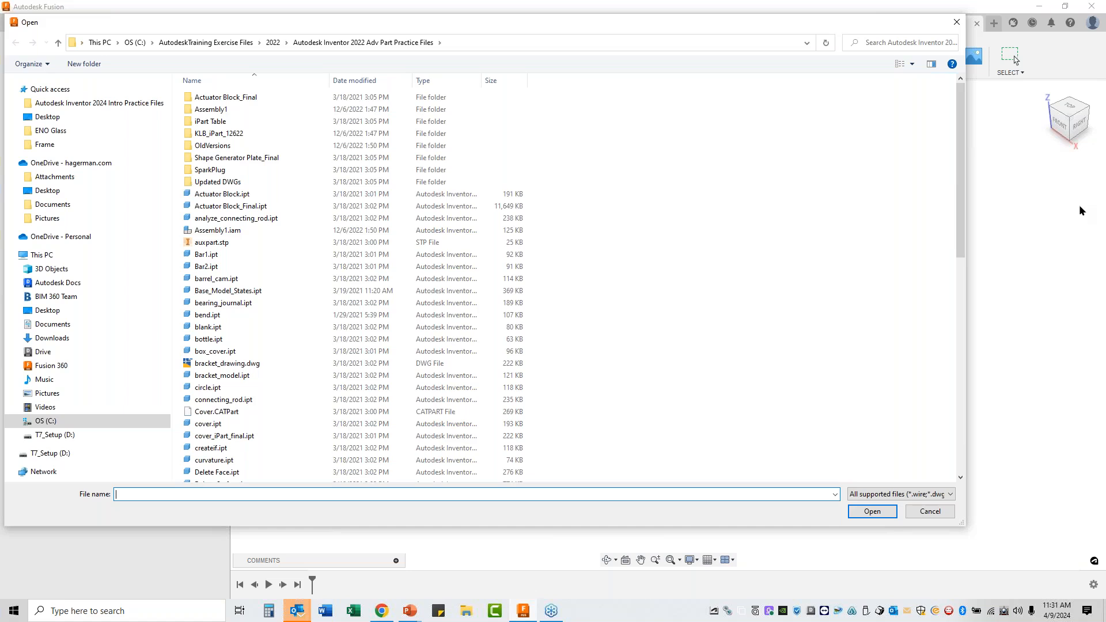
{"action": "left_click", "coordinate": [956, 23]}
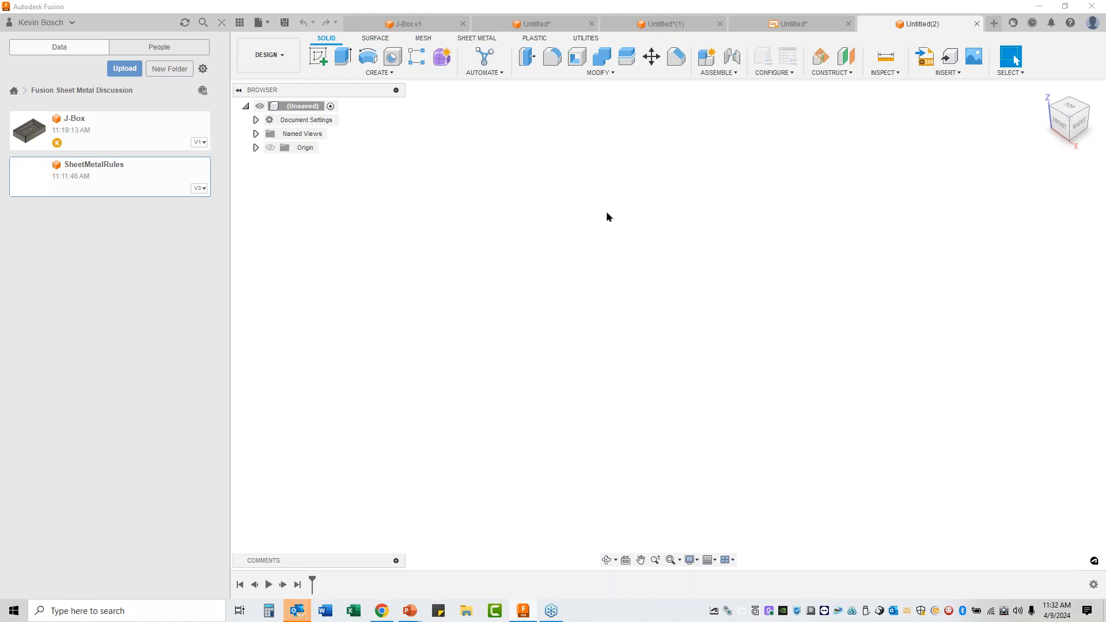
{"action": "left_click", "coordinate": [479, 39]}
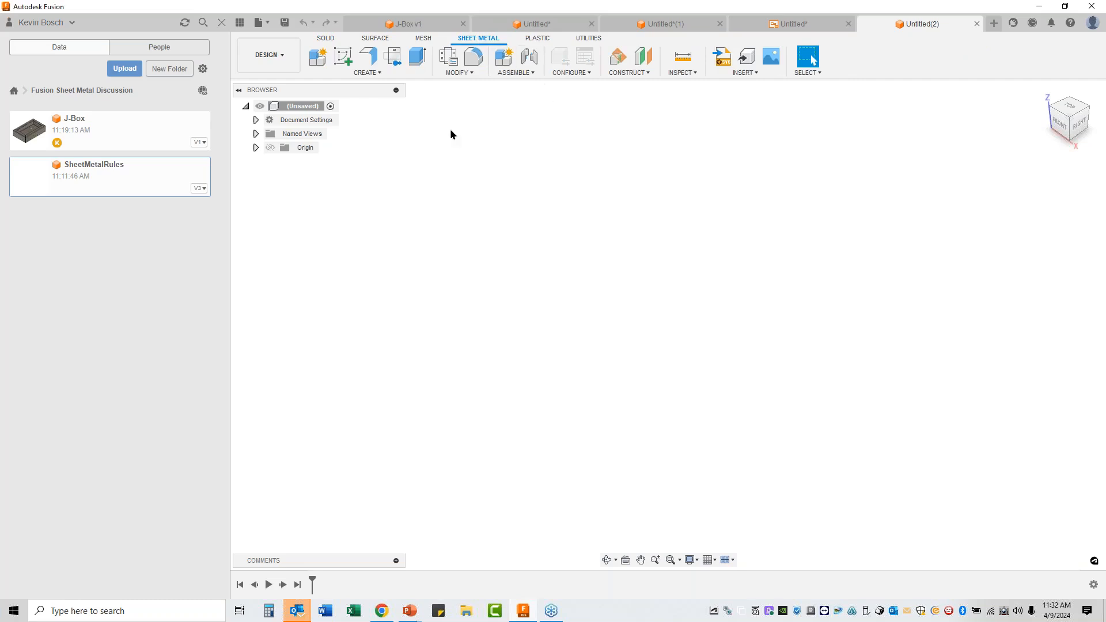
{"action": "left_click", "coordinate": [450, 58]}
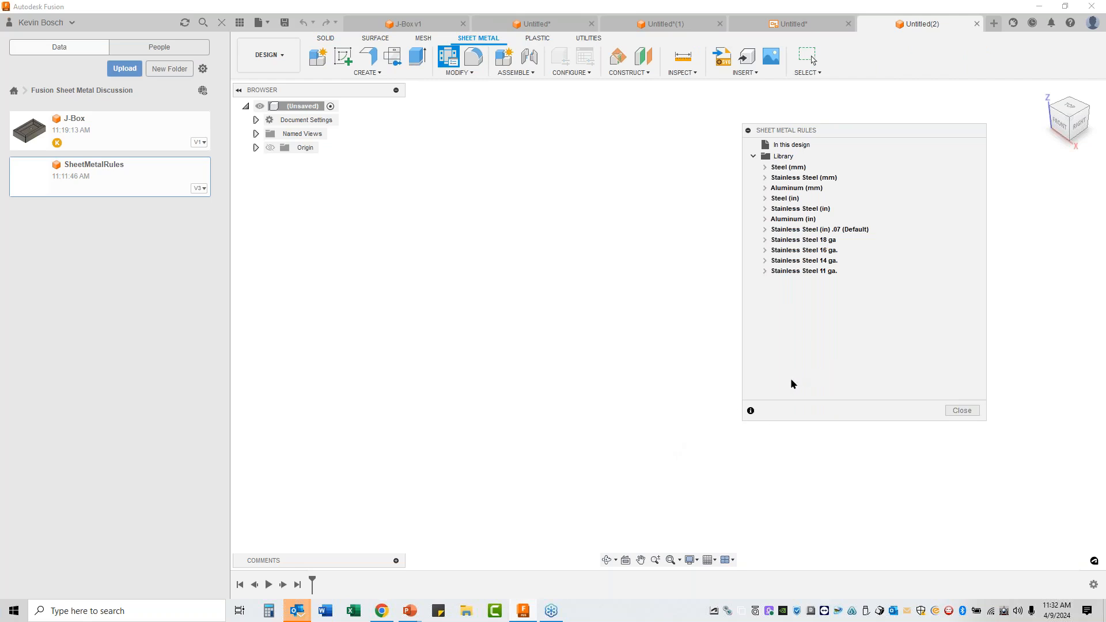
{"action": "mouse_move", "coordinate": [777, 230]}
{"action": "left_click", "coordinate": [1039, 6]}
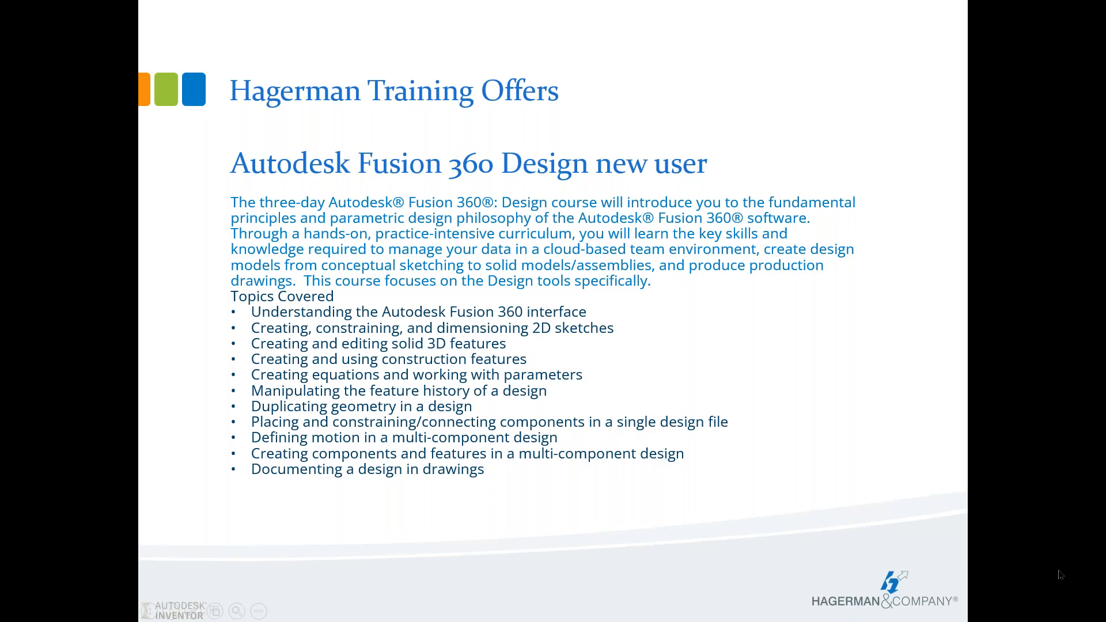
{"action": "key", "text": "Right"}
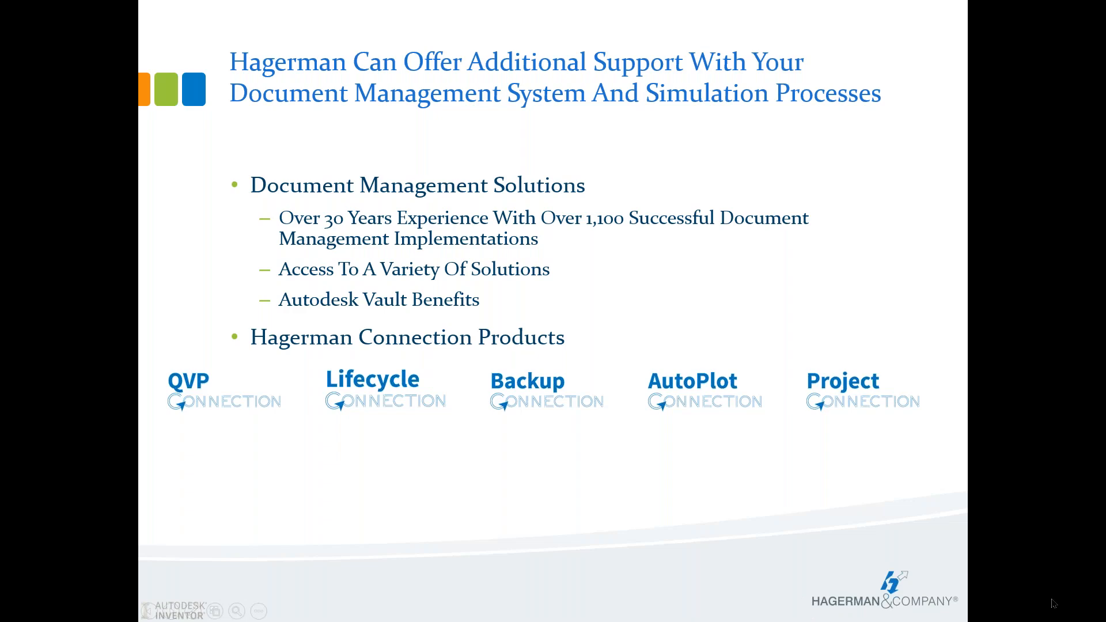
{"action": "key", "text": "super"}
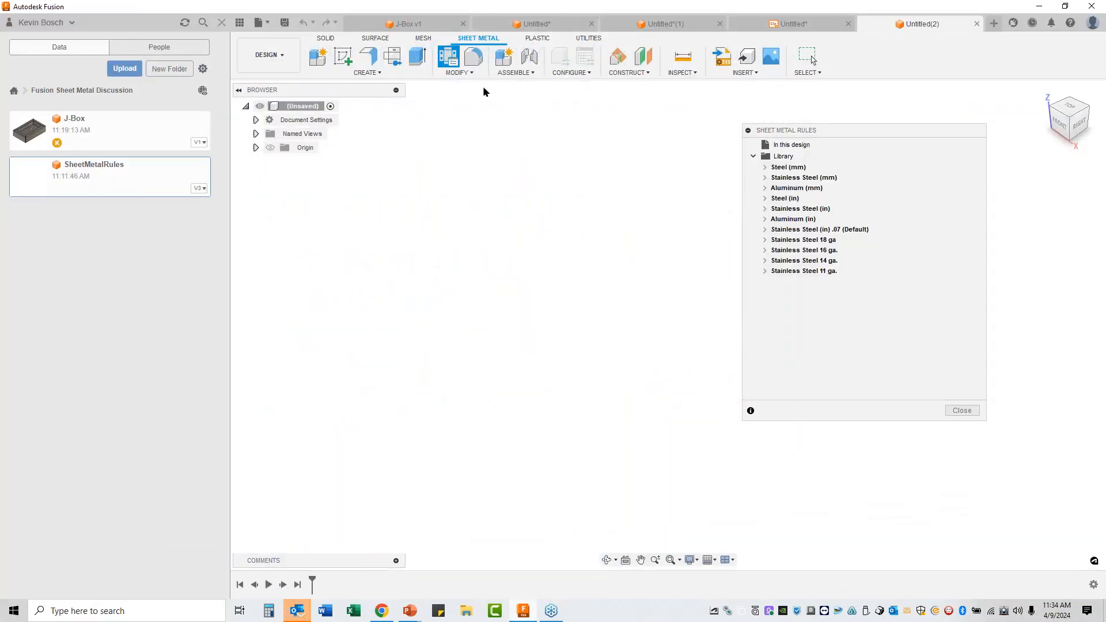
Step: Start opening a file from the local computer and list the file types supported for import
{"action": "left_click", "coordinate": [262, 24]}
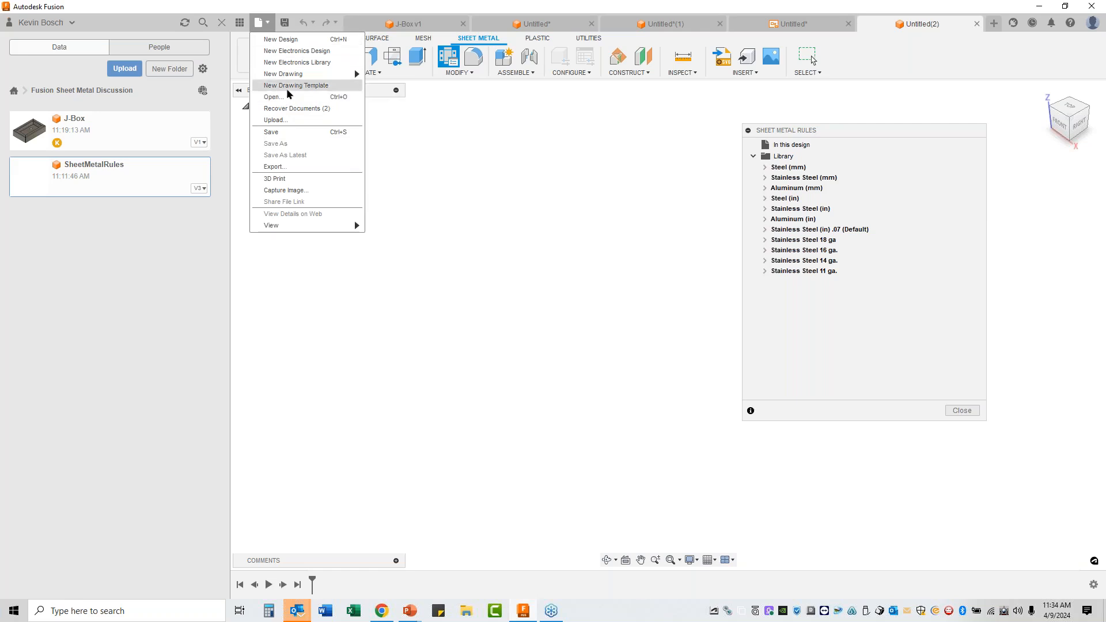
{"action": "left_click", "coordinate": [287, 97]}
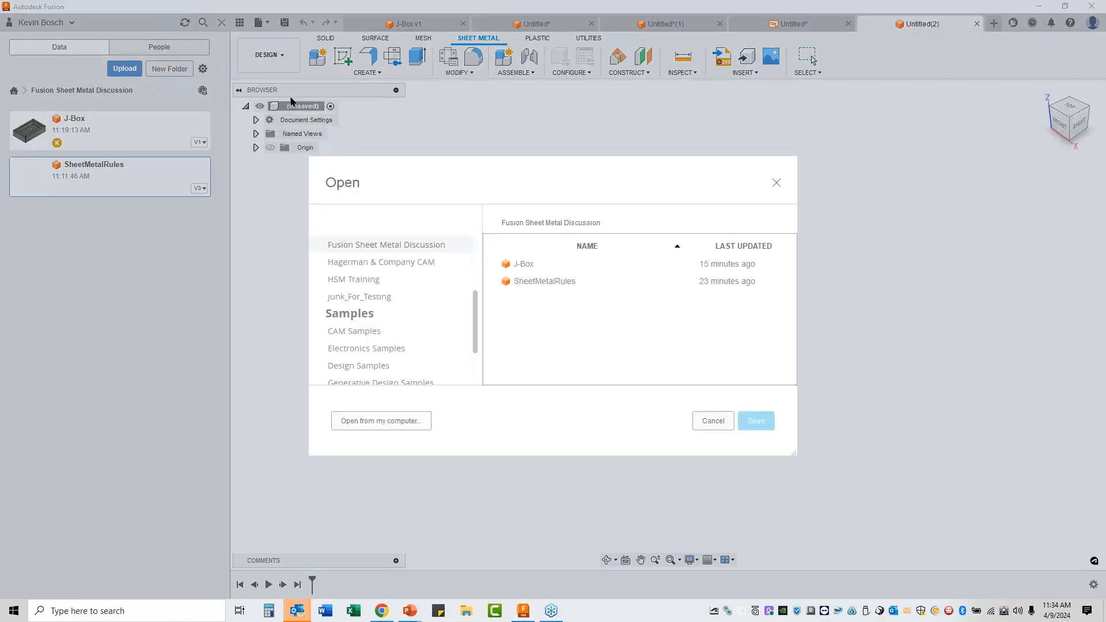
{"action": "left_click", "coordinate": [380, 420]}
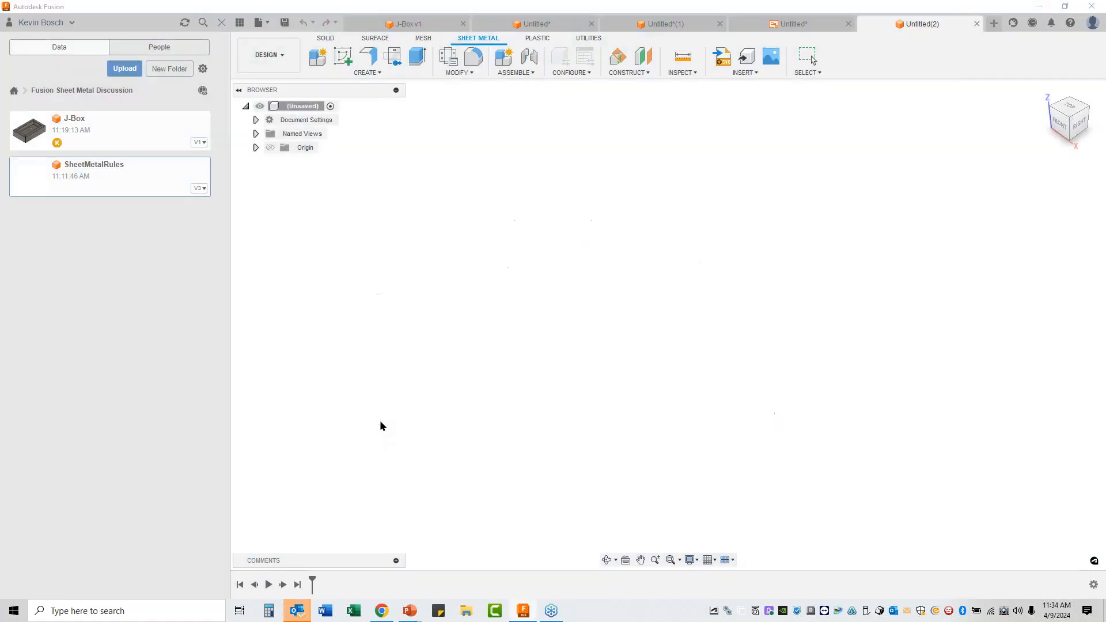
{"action": "left_click", "coordinate": [949, 494]}
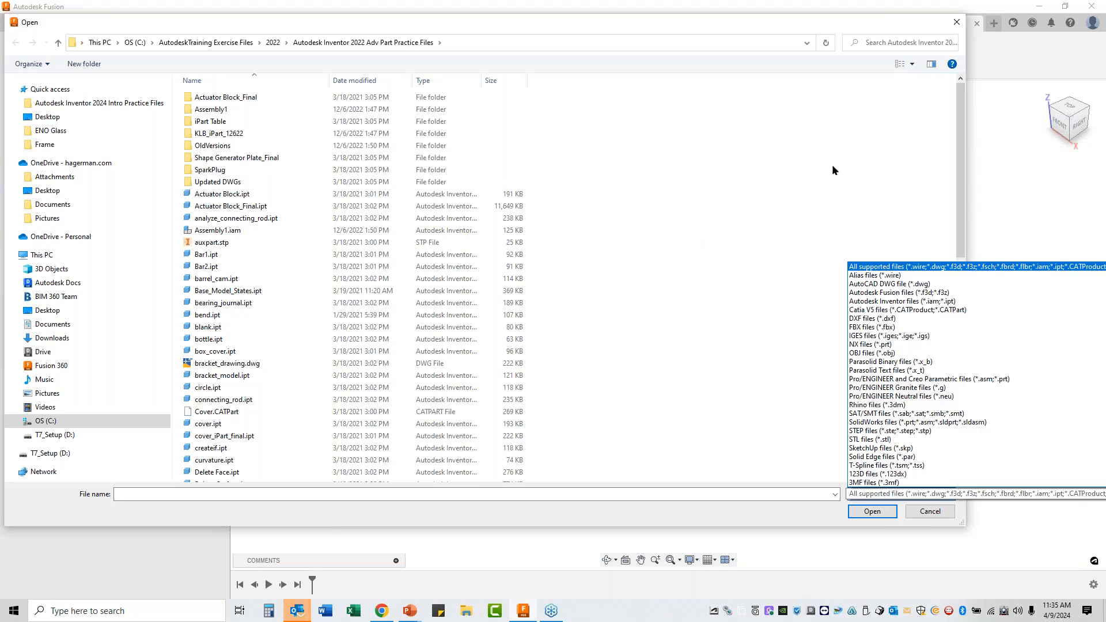
{"action": "left_click", "coordinate": [855, 20]}
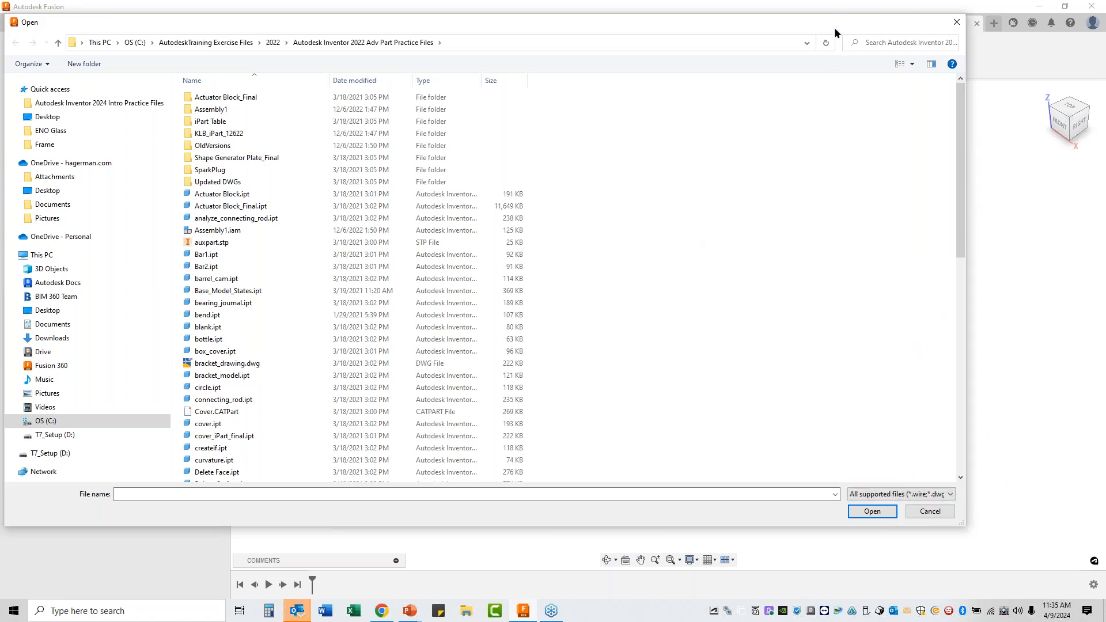
Step: Reposition the file browser to examine the complete list of supported file types, and close it without opening a file
{"action": "left_click_drag", "start_coordinate": [849, 25], "coordinate": [991, 30]}
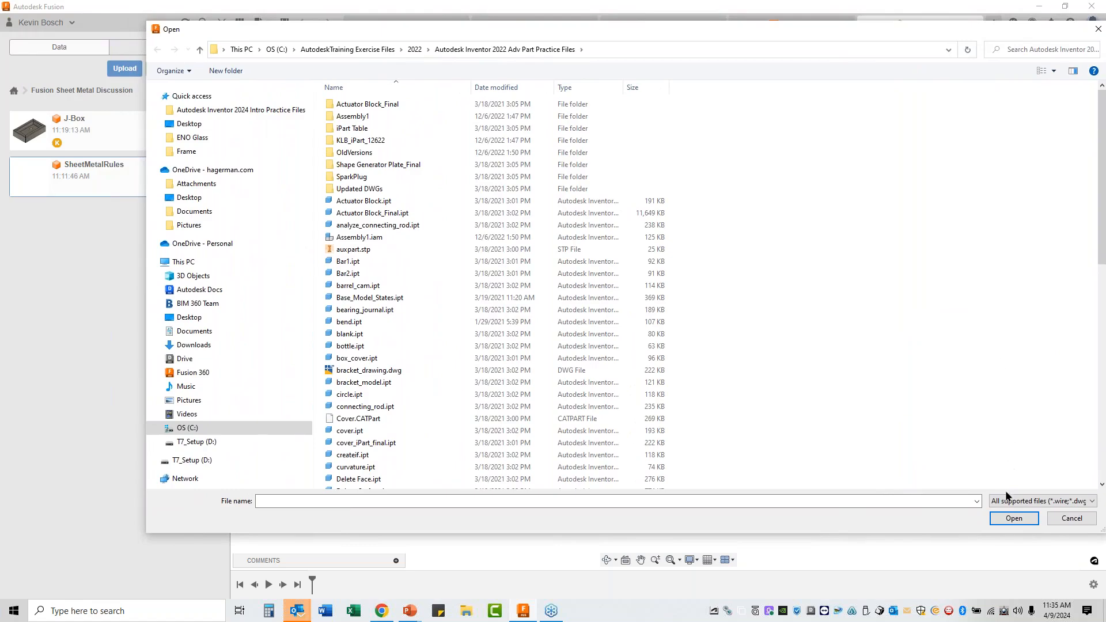
{"action": "left_click", "coordinate": [1039, 501]}
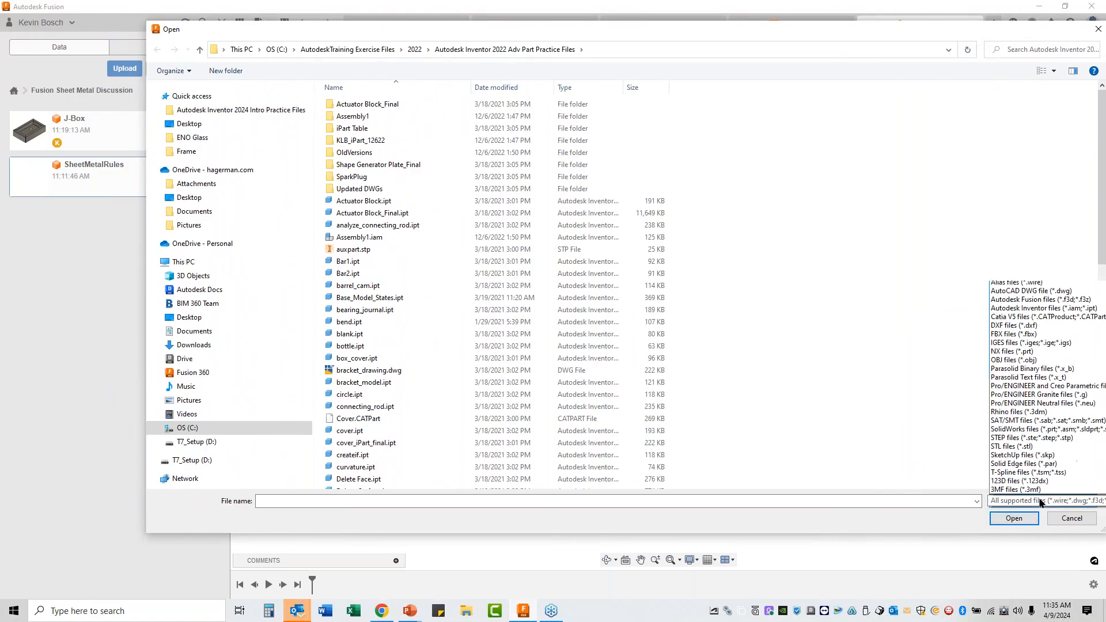
{"action": "left_click", "coordinate": [957, 36]}
{"action": "left_click_drag", "start_coordinate": [776, 29], "coordinate": [71, 19]}
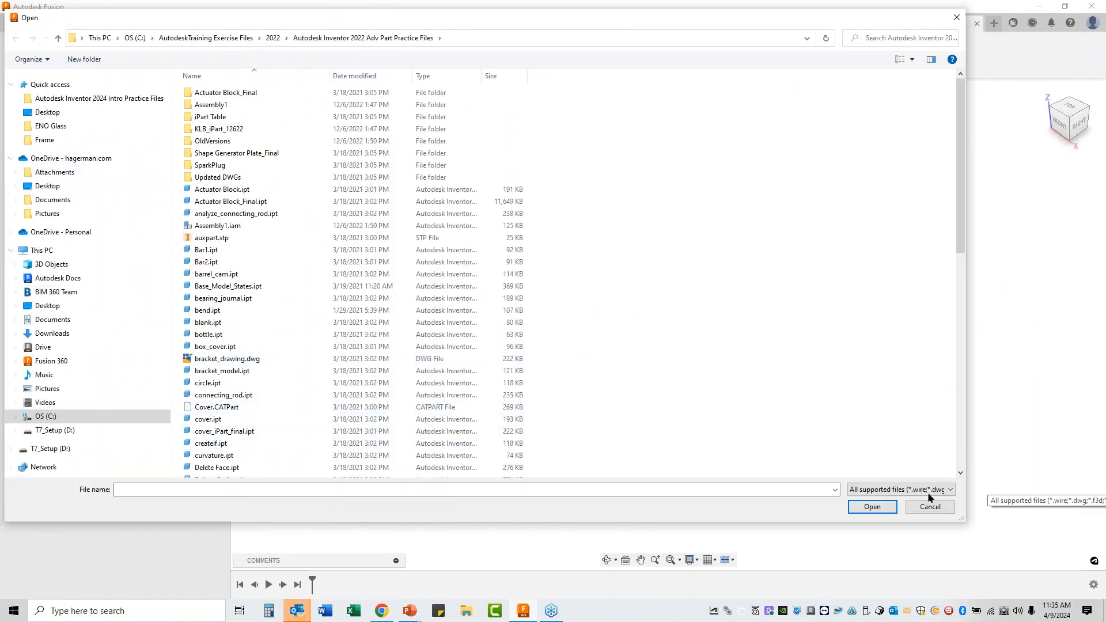
{"action": "left_click_drag", "start_coordinate": [815, 25], "coordinate": [116, 37]}
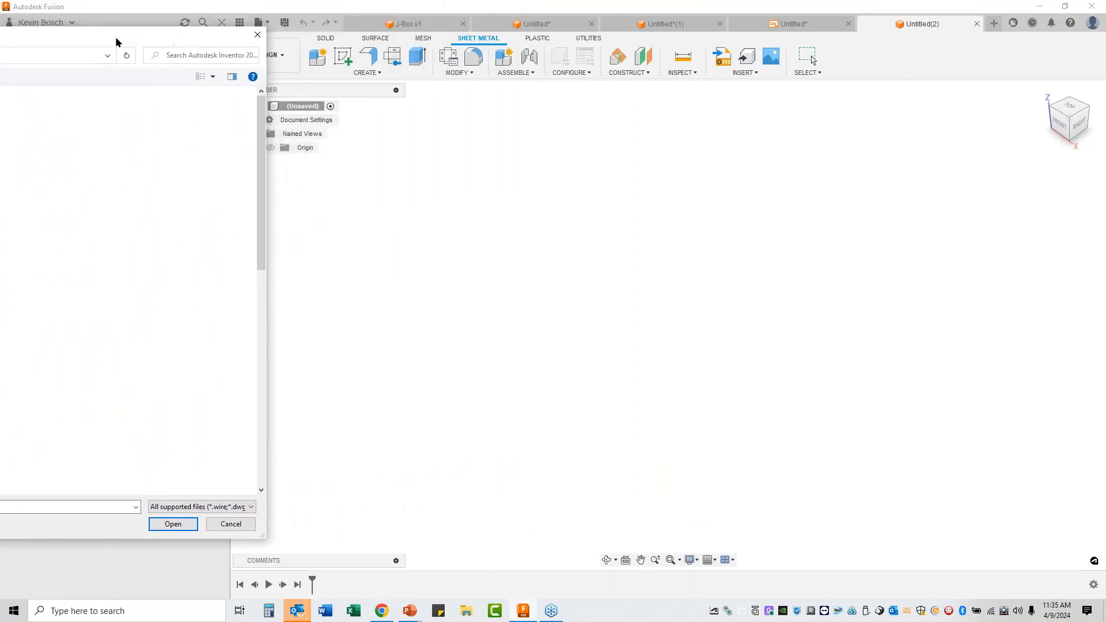
{"action": "left_click", "coordinate": [227, 507]}
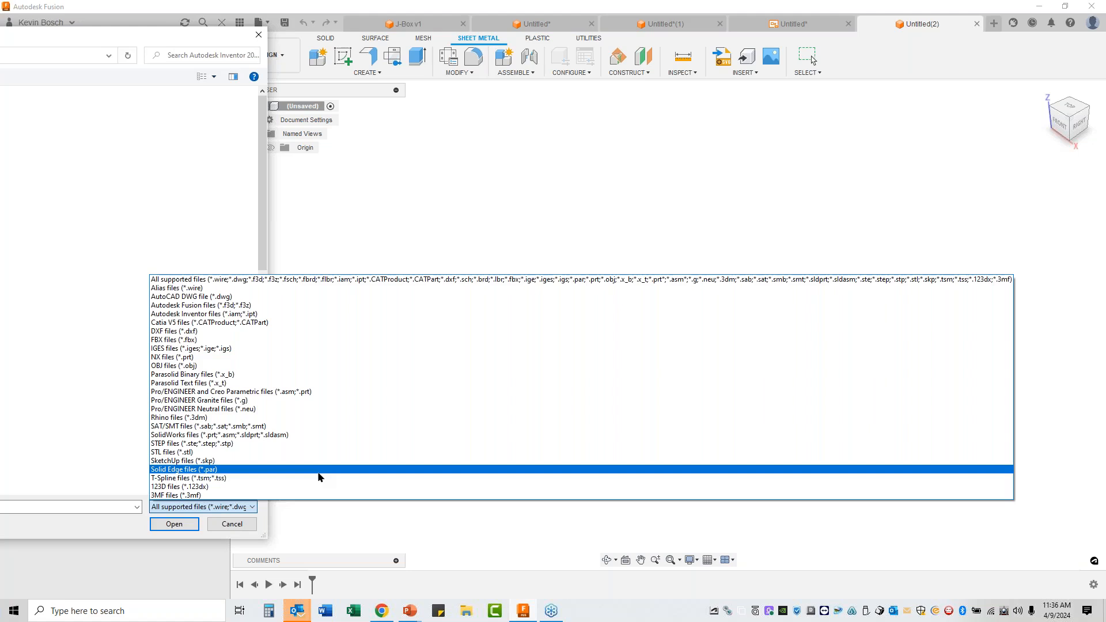
{"action": "left_click", "coordinate": [632, 196]}
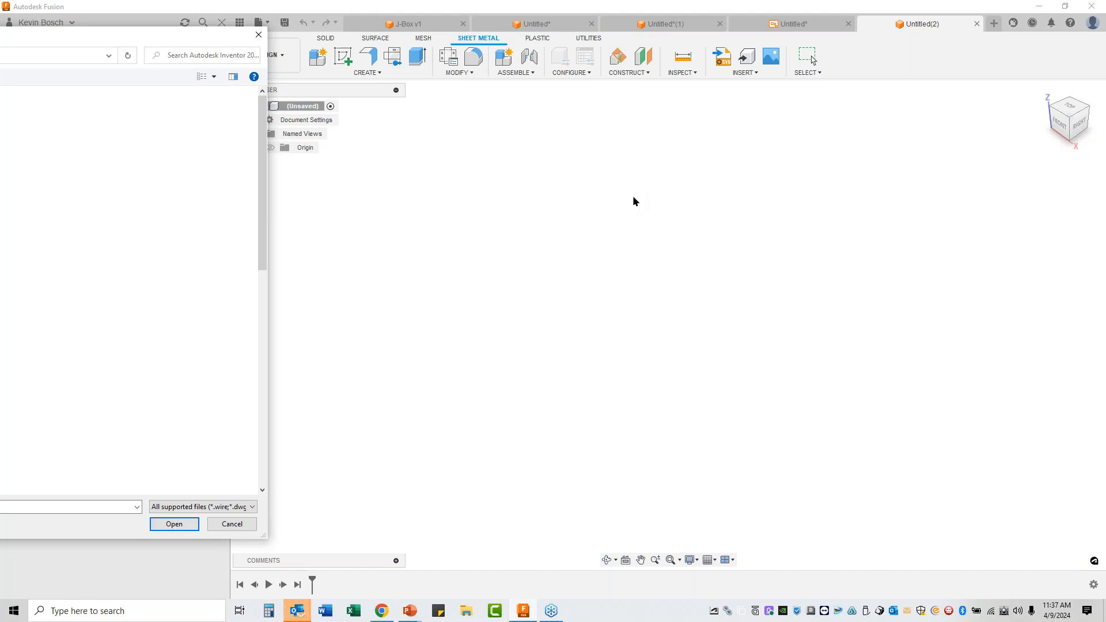
{"action": "left_click", "coordinate": [258, 36]}
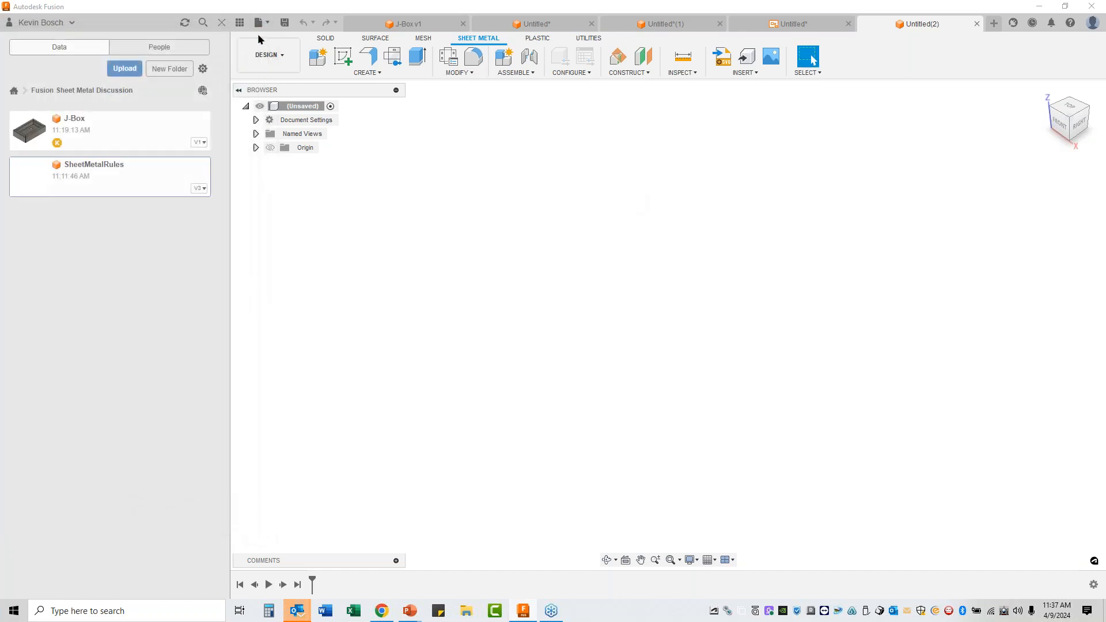
Step: Switch to the J-Box design and start exporting it
{"action": "left_click", "coordinate": [265, 25]}
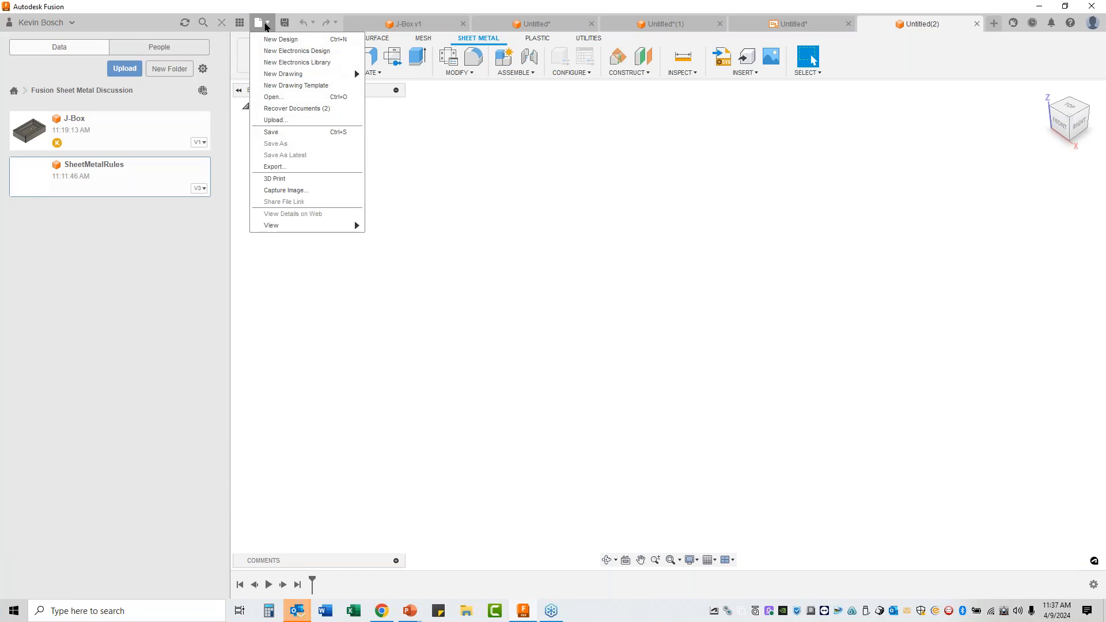
{"action": "left_click", "coordinate": [436, 154]}
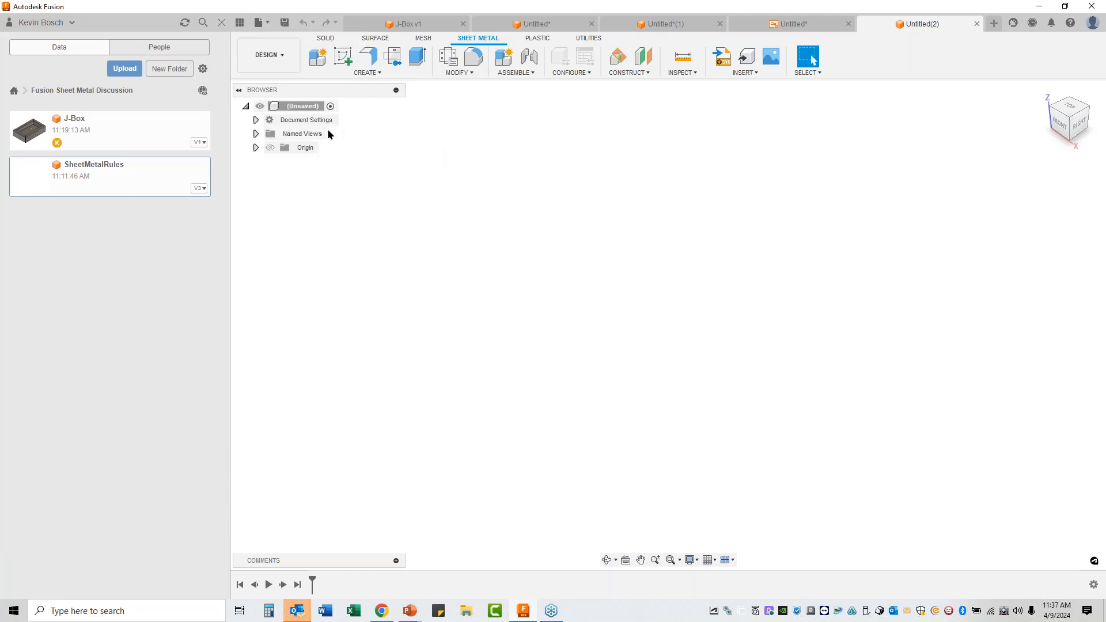
{"action": "left_click", "coordinate": [262, 23]}
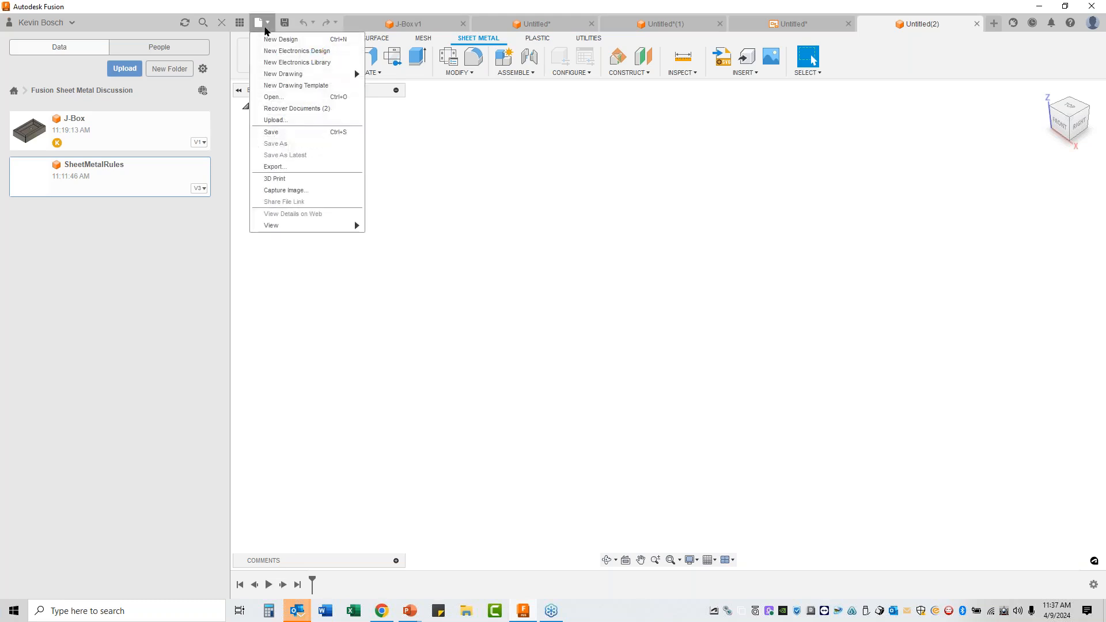
{"action": "left_click", "coordinate": [420, 23]}
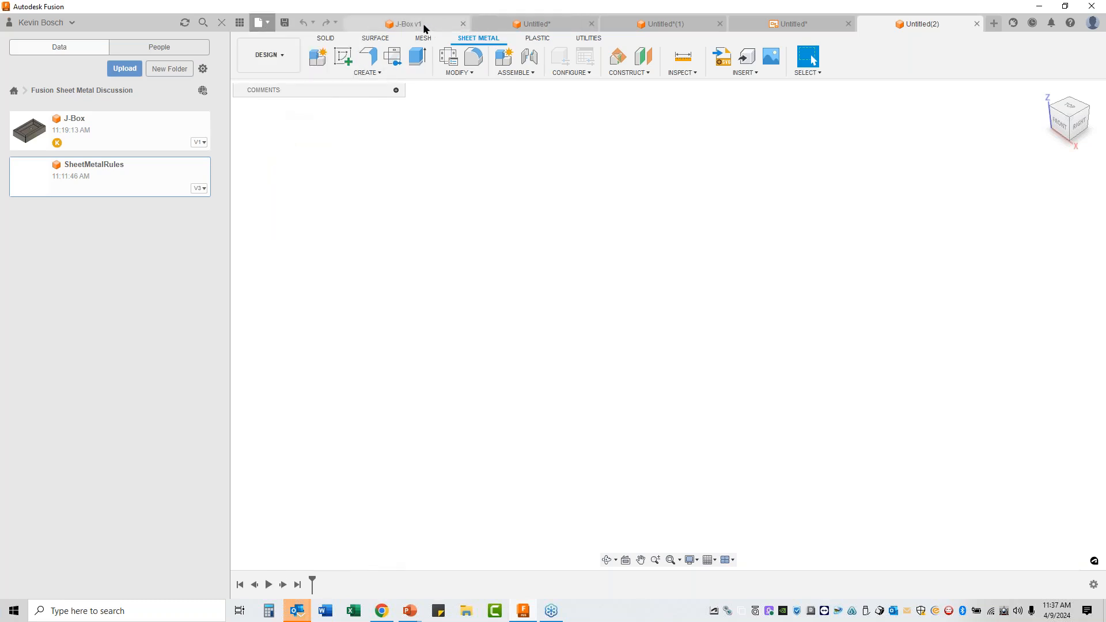
{"action": "left_click", "coordinate": [257, 23]}
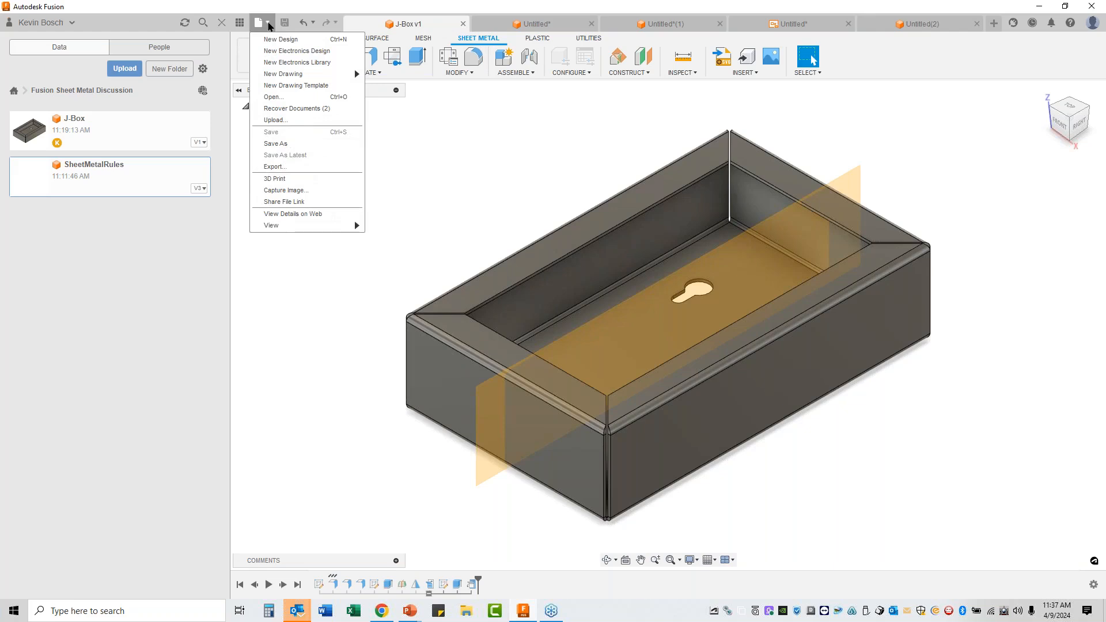
{"action": "left_click", "coordinate": [285, 167]}
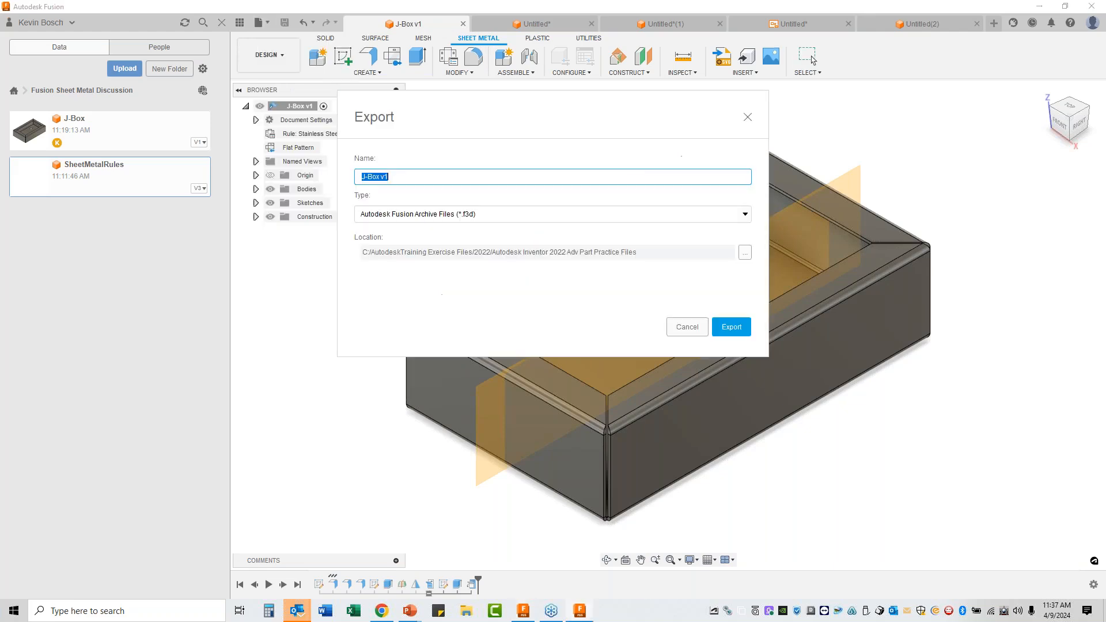
Step: Examine the complete list of file types available for exporting the J-Box, and return to the presentation slides without exporting
{"action": "left_click", "coordinate": [526, 214]}
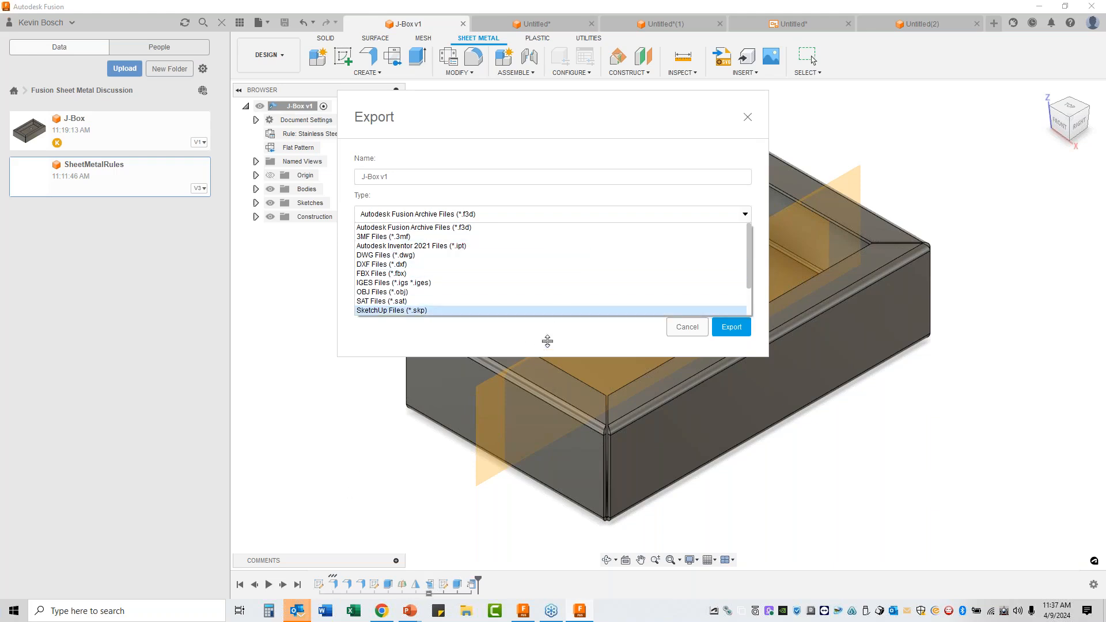
{"action": "scroll", "coordinate": [559, 277], "scroll_direction": "down", "scroll_amount": 2}
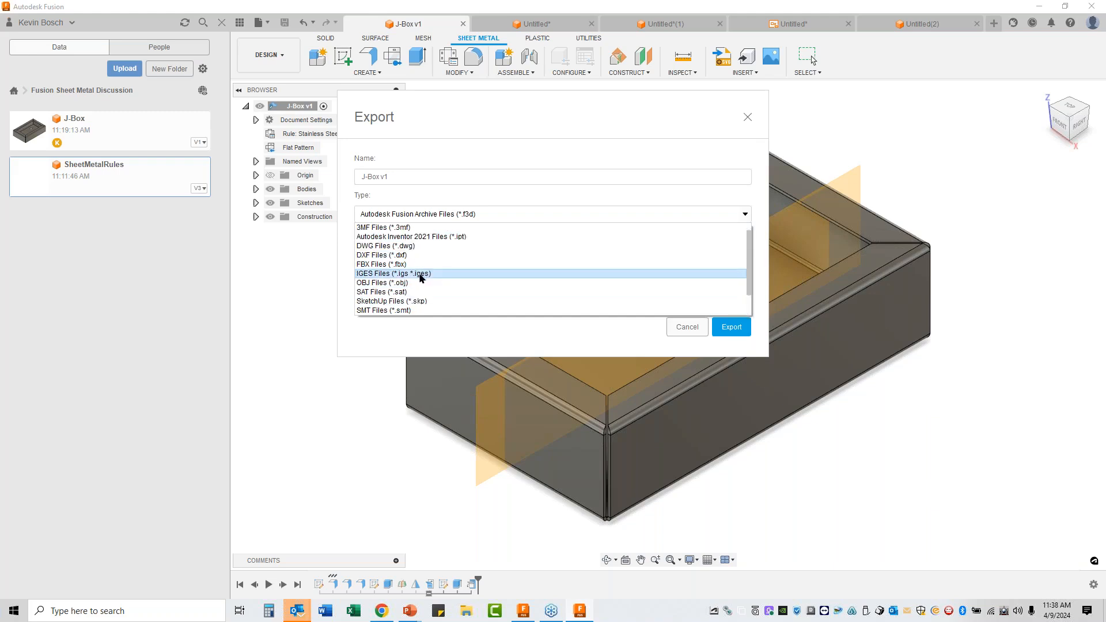
{"action": "scroll", "coordinate": [419, 271], "scroll_direction": "up", "scroll_amount": 2}
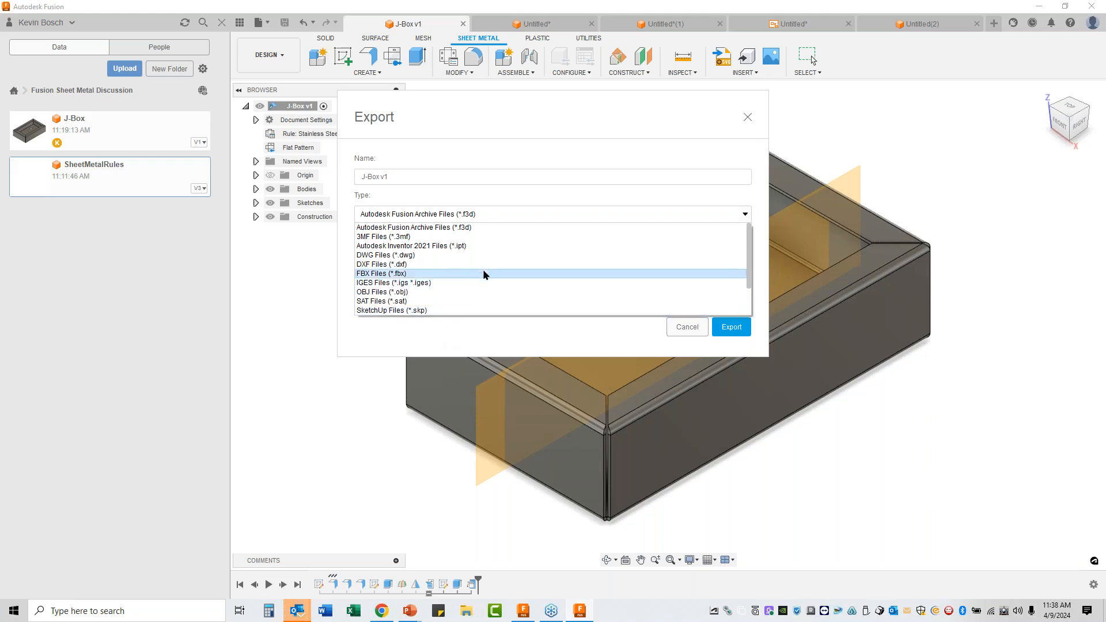
{"action": "scroll", "coordinate": [461, 288], "scroll_direction": "down", "scroll_amount": 2}
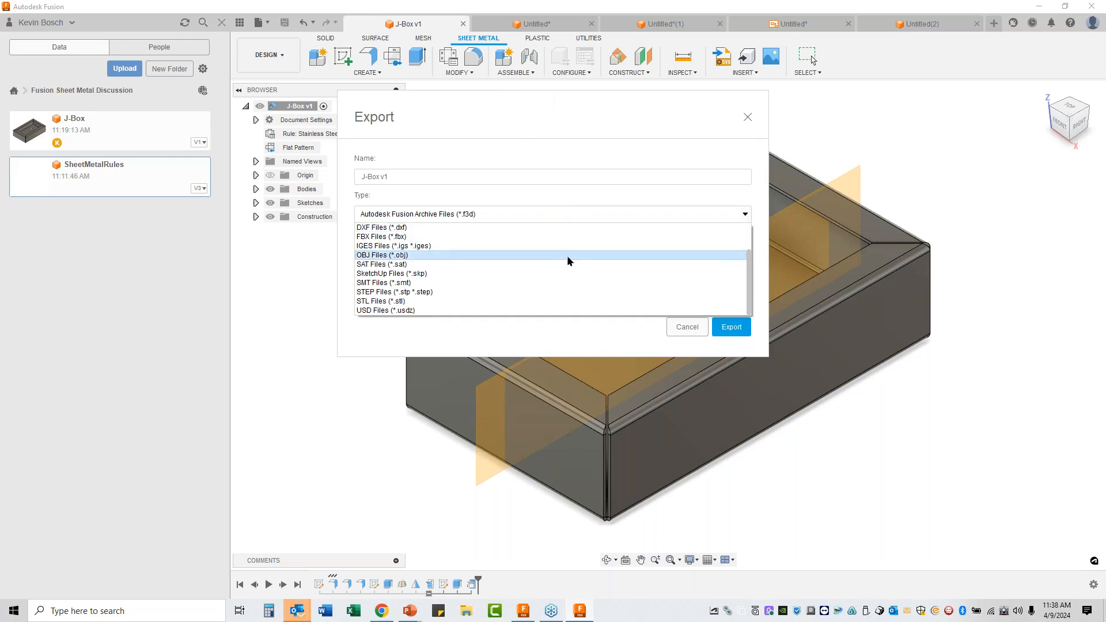
{"action": "left_click", "coordinate": [747, 118]}
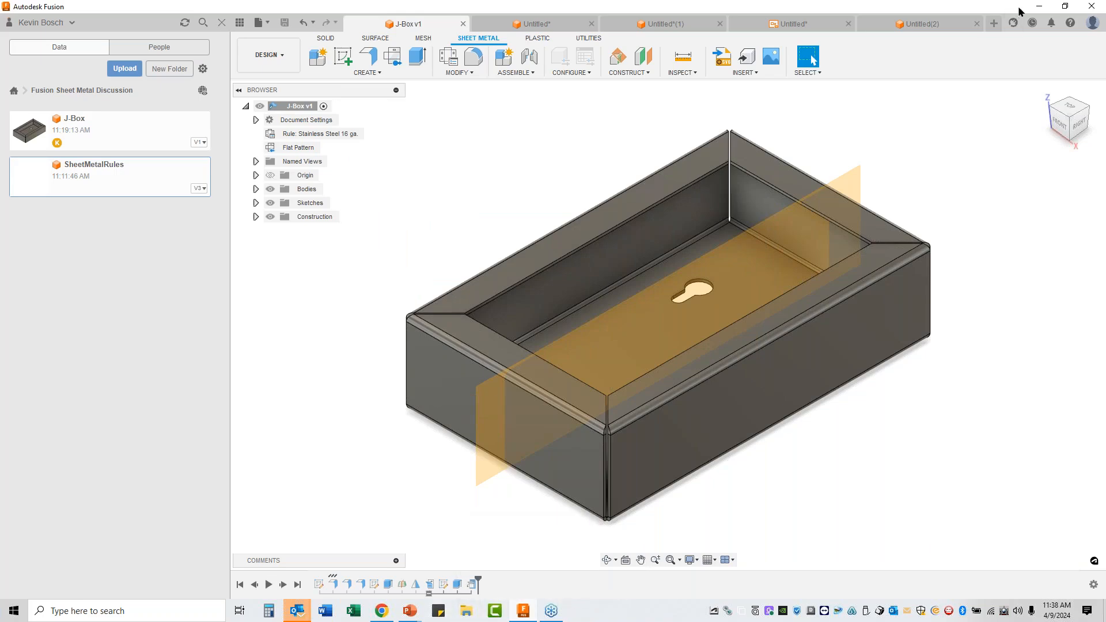
{"action": "left_click", "coordinate": [1038, 7]}
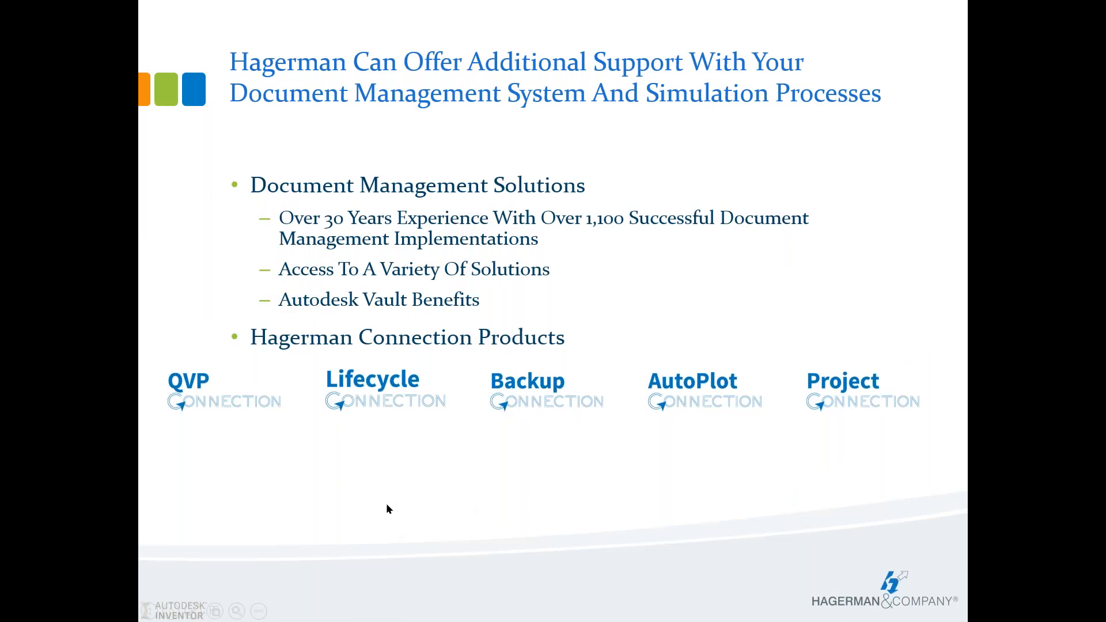